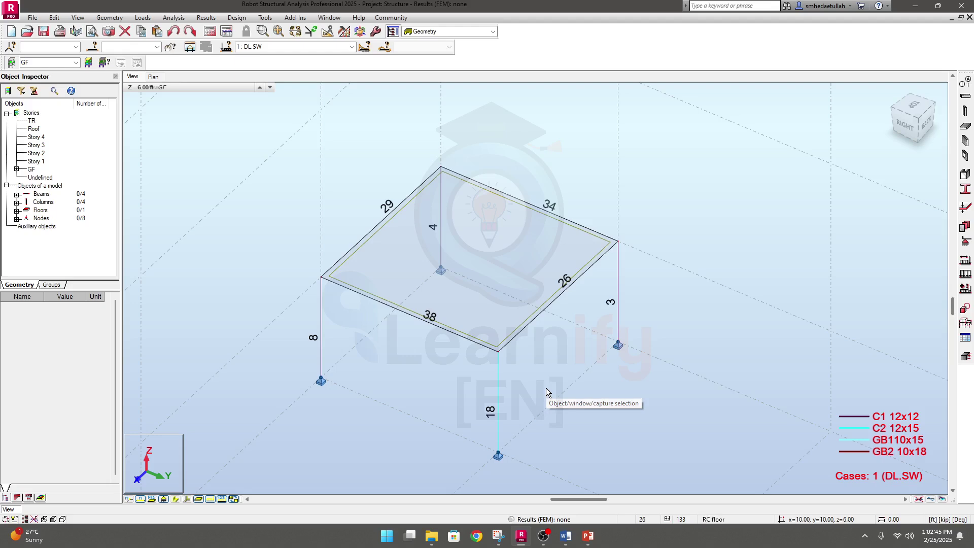
middle_drag(546, 387, 538, 387)
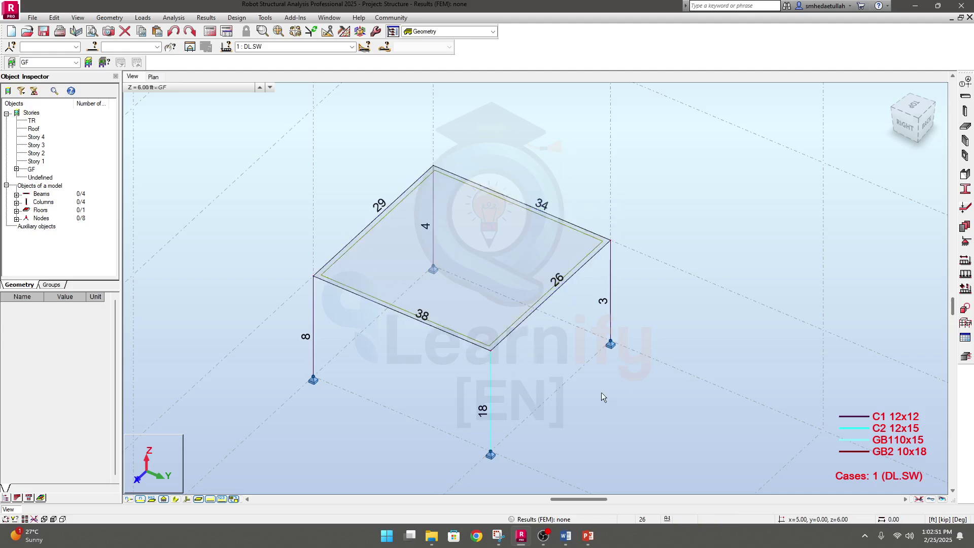
middle_drag(591, 375, 560, 365)
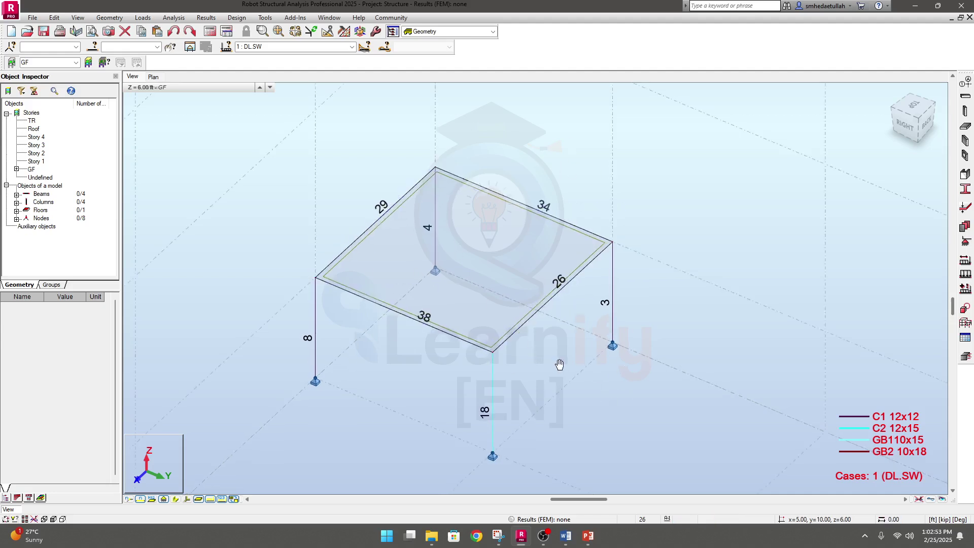
click(351, 46)
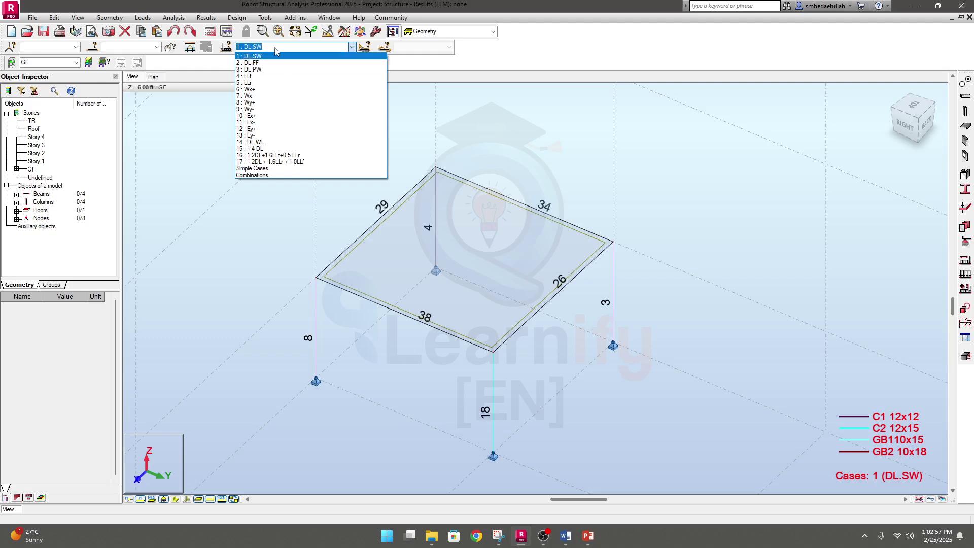
click(526, 46)
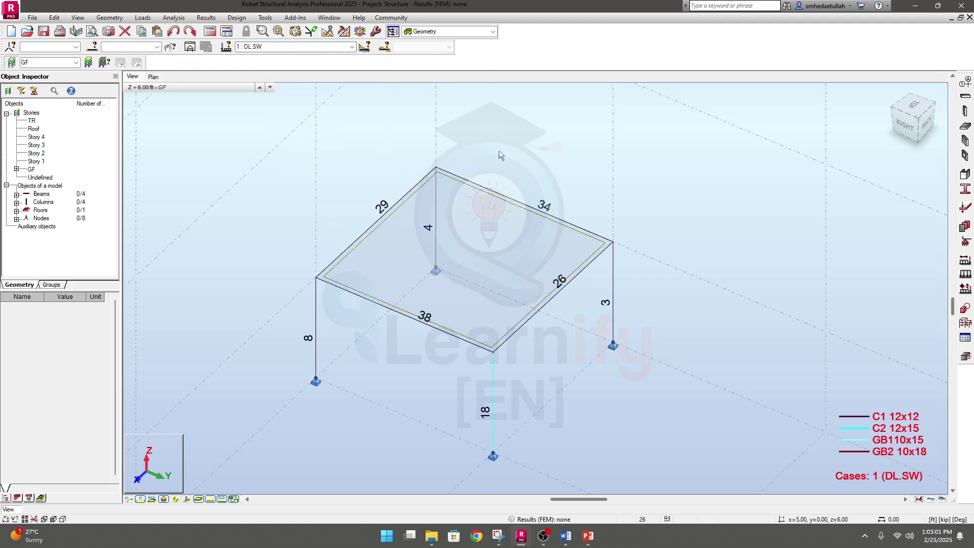
middle_drag(538, 154, 509, 195)
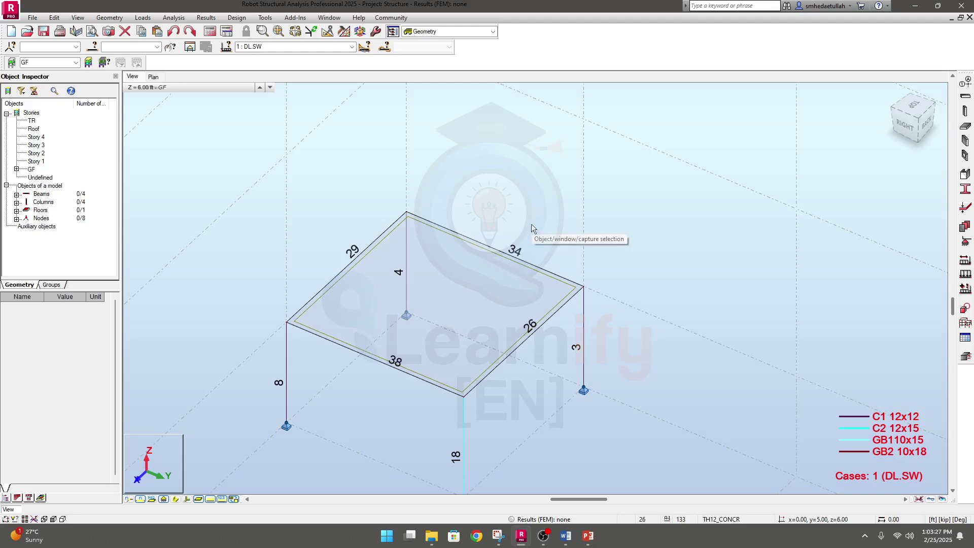
- Apply the self-weight load in the -PZ direction to the whole structure under load case 1 : DL.SW
click(352, 47)
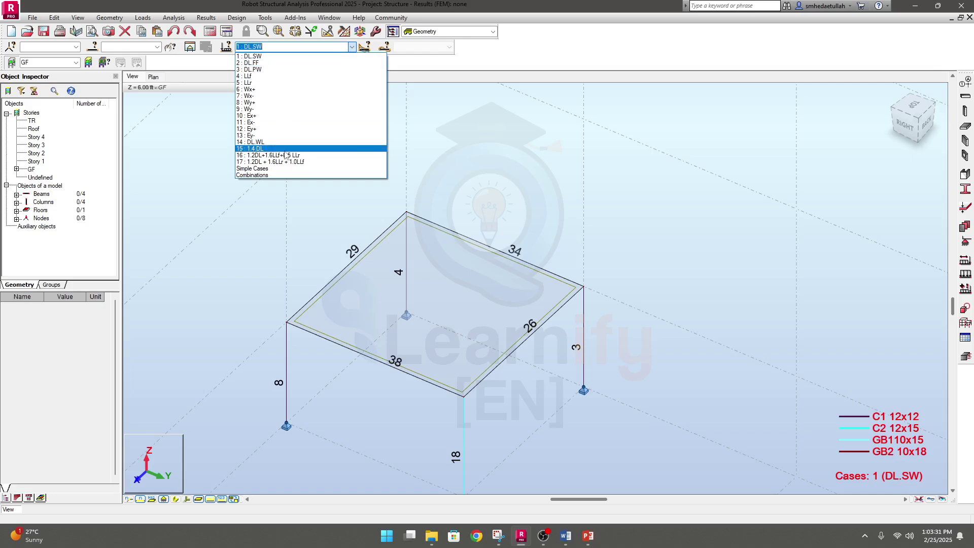
click(269, 56)
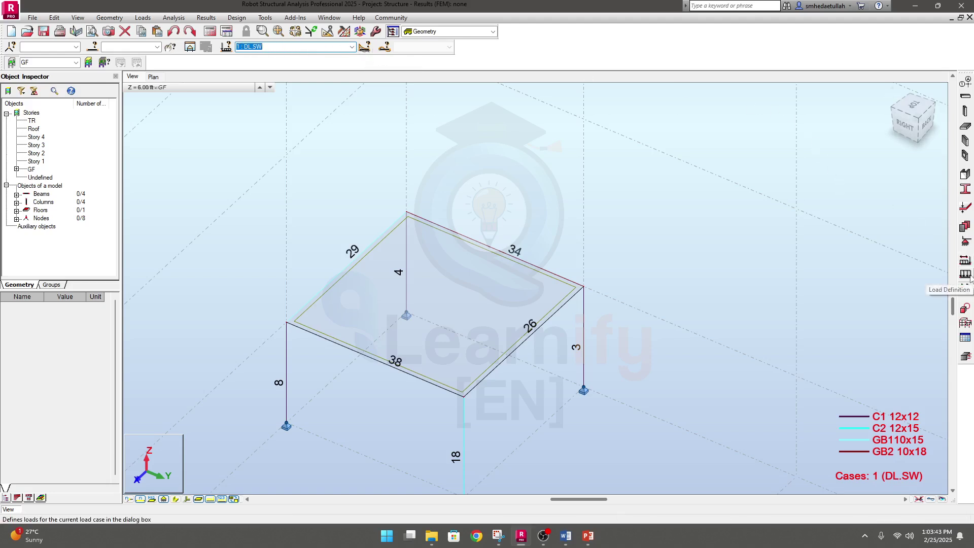
click(143, 18)
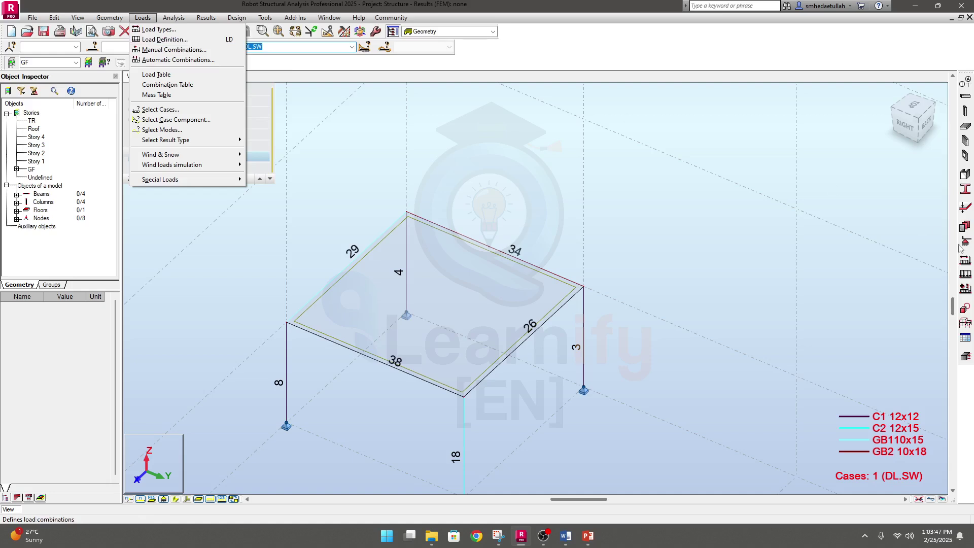
click(692, 53)
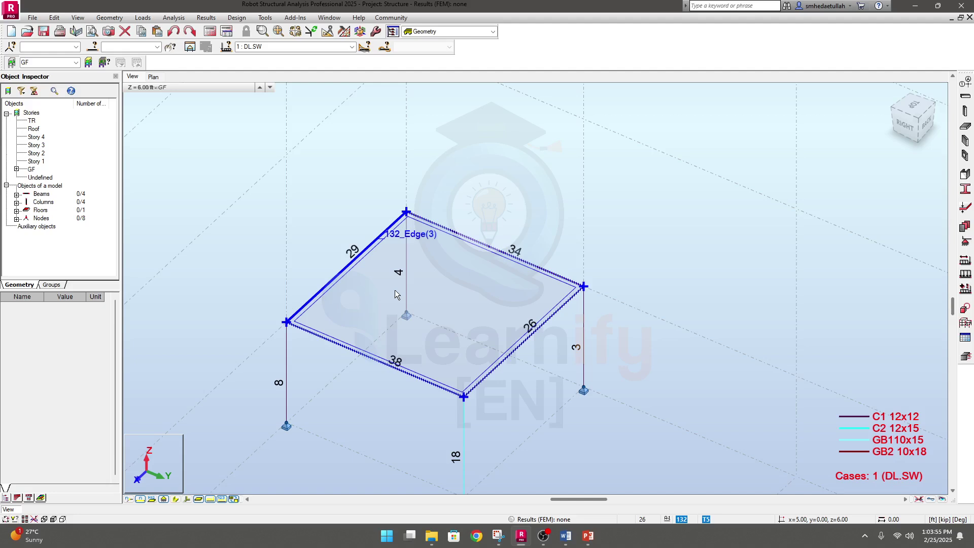
click(966, 279)
drag(696, 30, 697, 60)
click(718, 96)
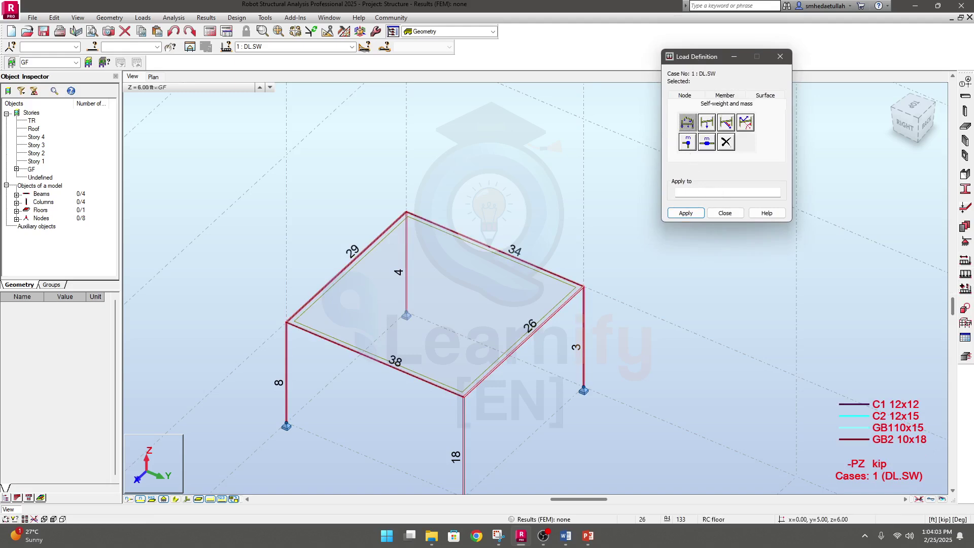
middle_drag(539, 194, 538, 154)
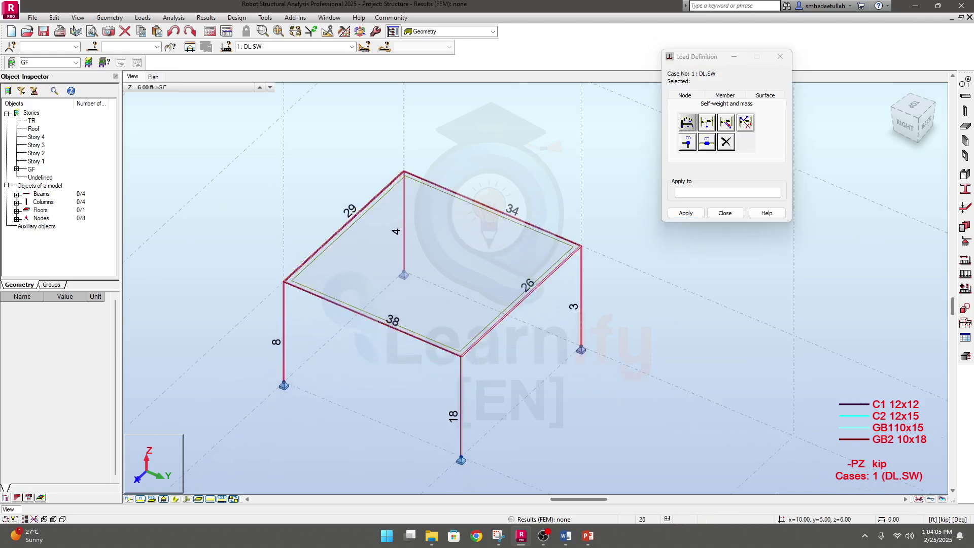
click(689, 124)
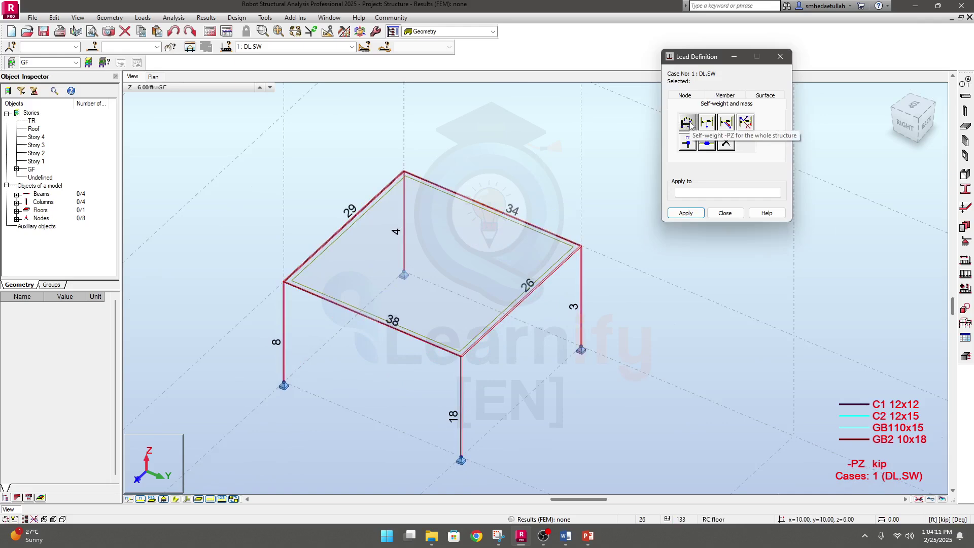
click(682, 215)
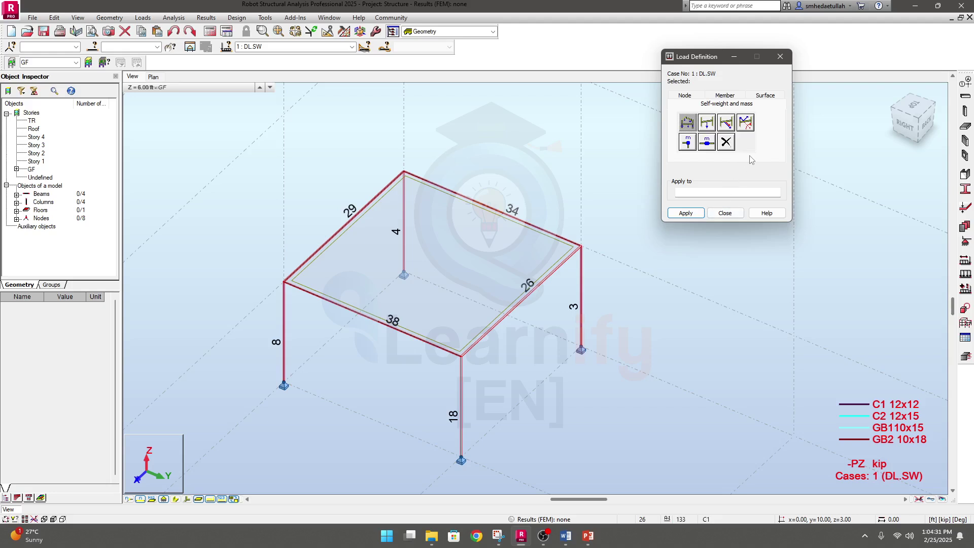
click(625, 284)
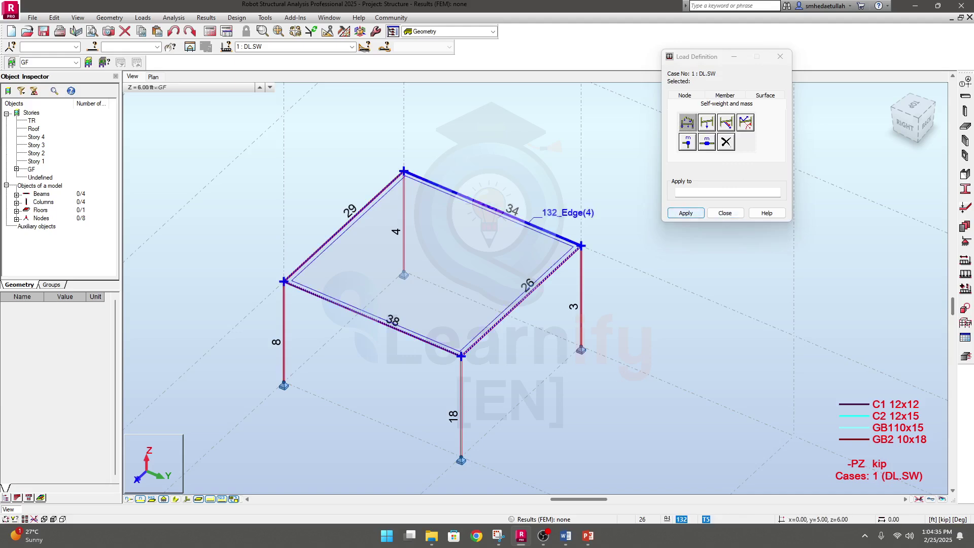
click(724, 213)
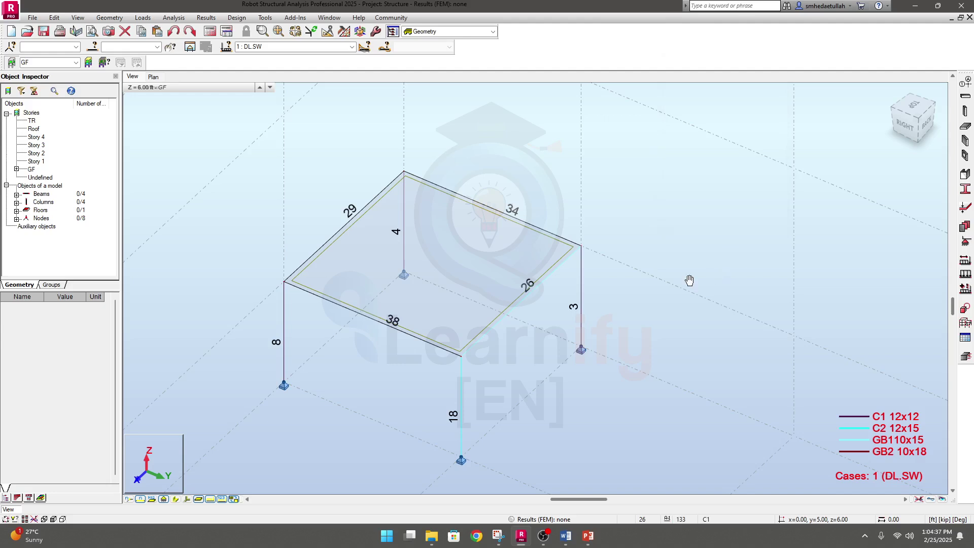
- Make 2 : DL.FF the active load case and open the uniform planar surface load definition
click(351, 46)
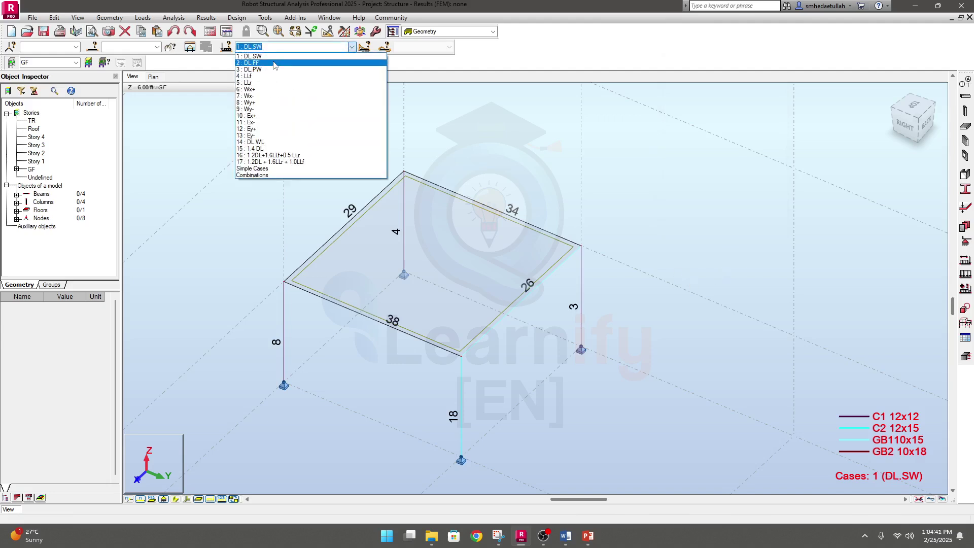
click(274, 62)
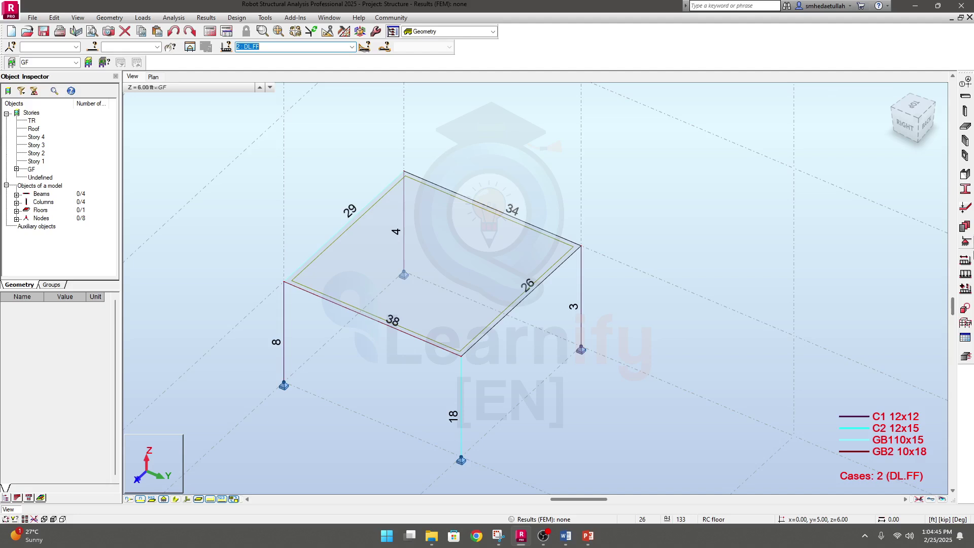
click(966, 274)
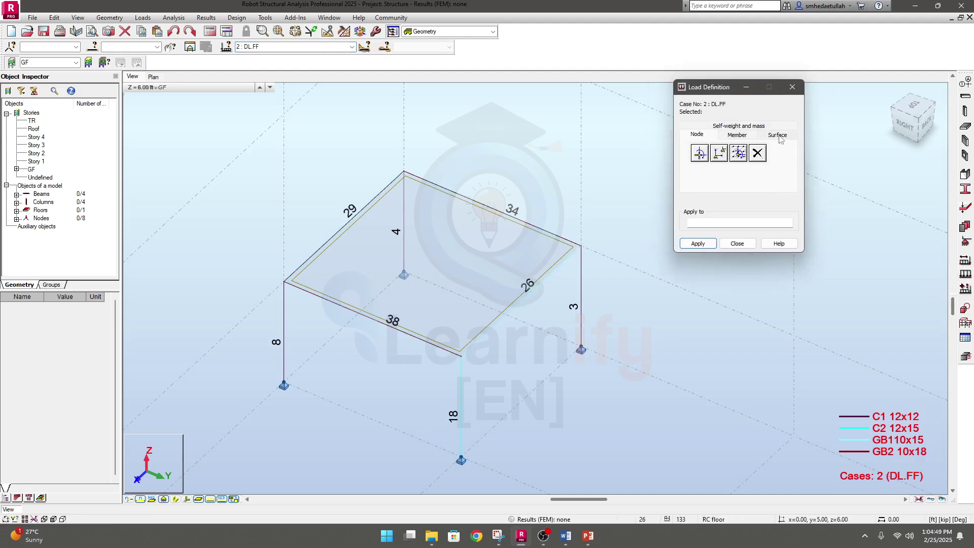
click(778, 136)
click(701, 153)
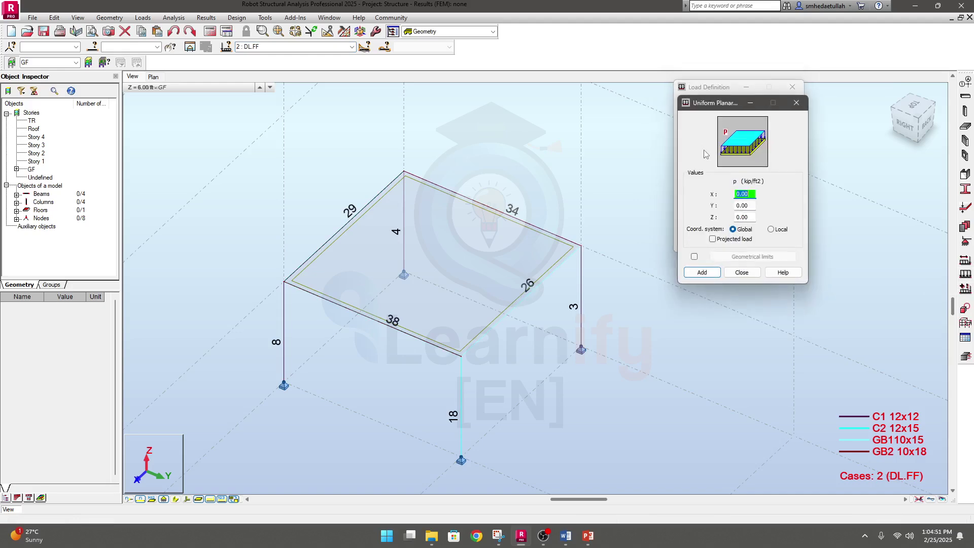
double_click(747, 194)
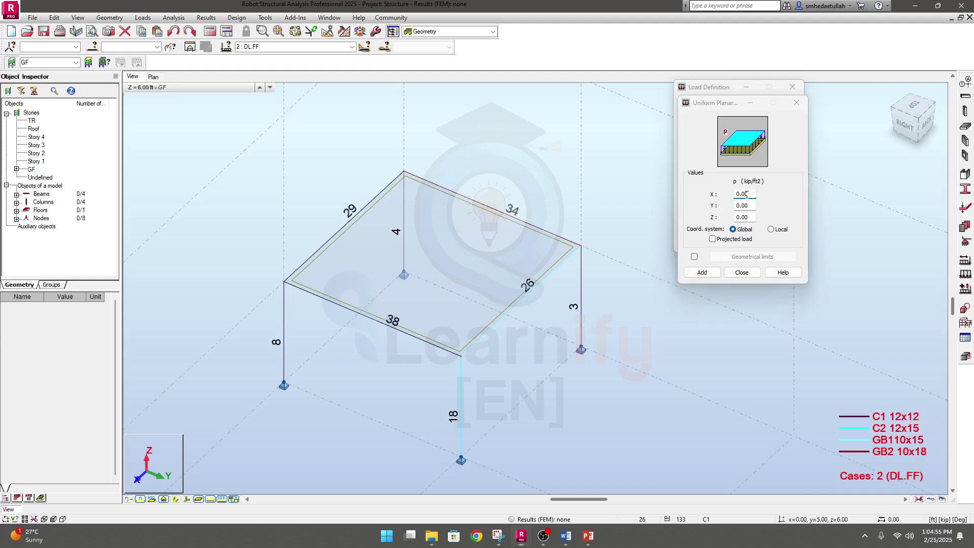
drag(622, 187, 602, 58)
text(25)
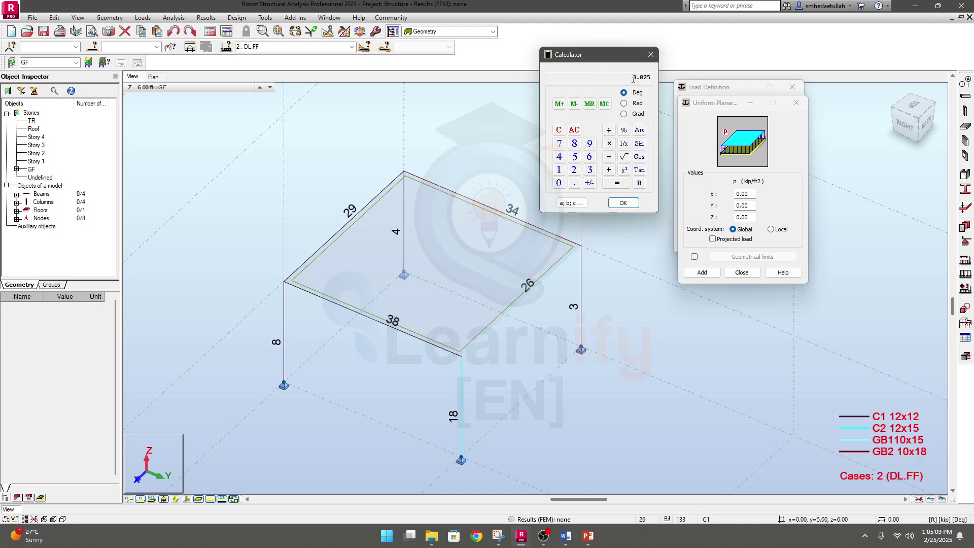
click(623, 202)
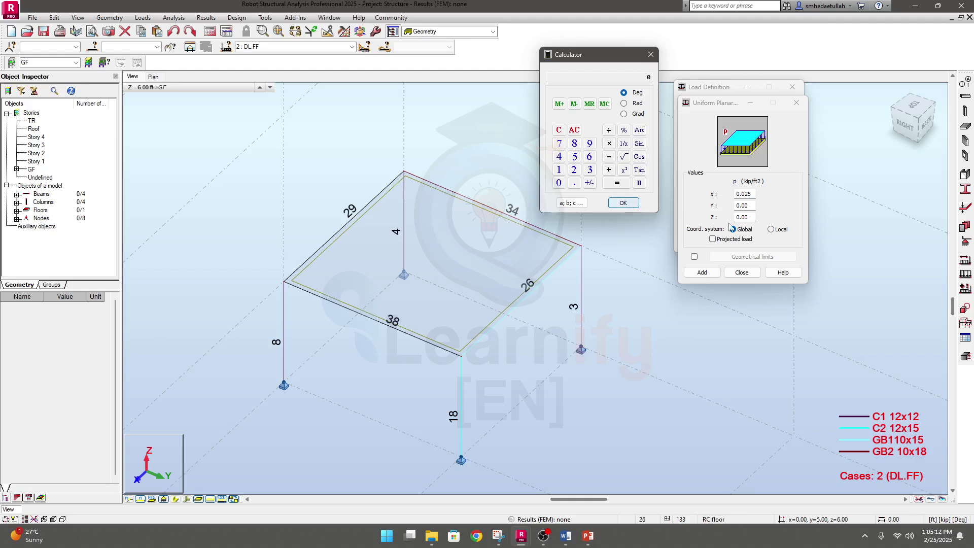
click(623, 202)
click(651, 54)
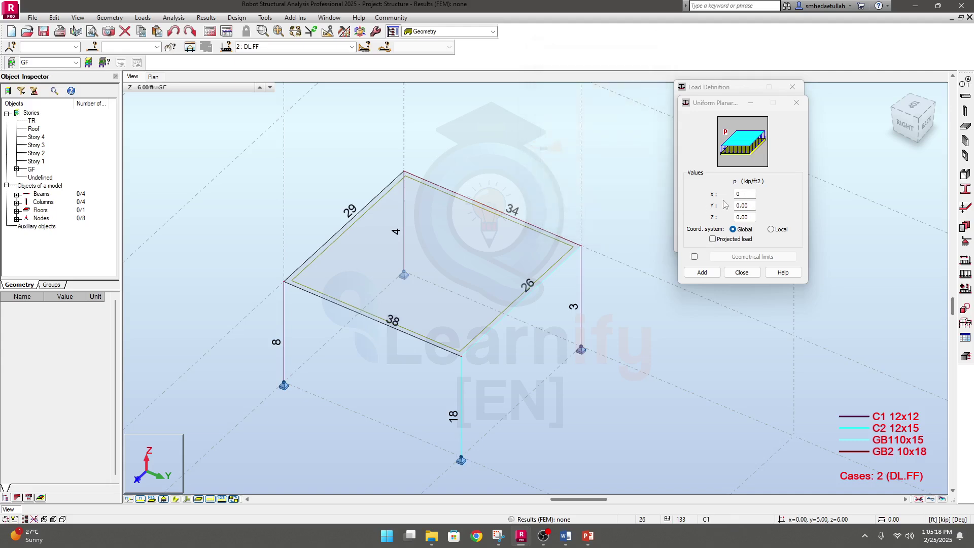
- Define the uniform planar load with a Z value of -0.025 kip/ft2 in the global coordinate system
click(750, 217)
double_click(751, 218)
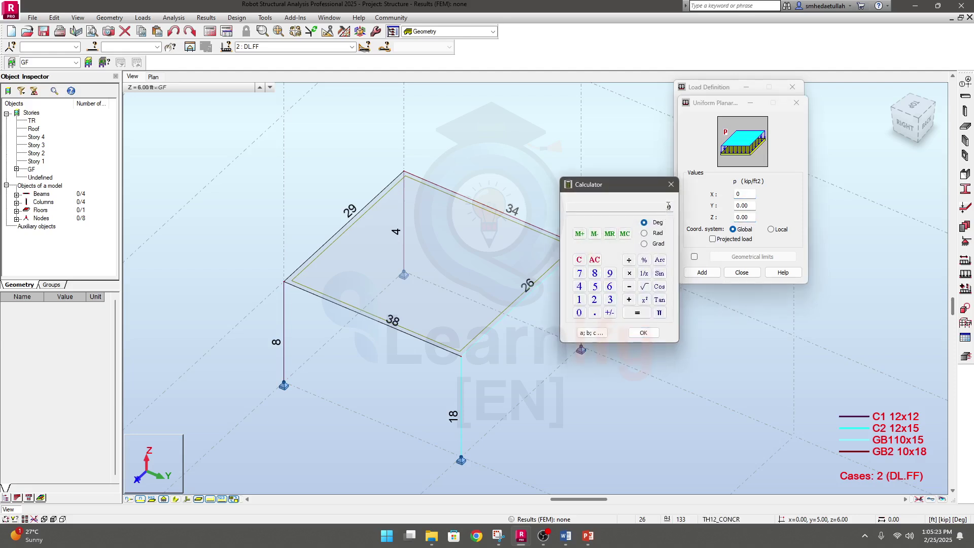
click(672, 185)
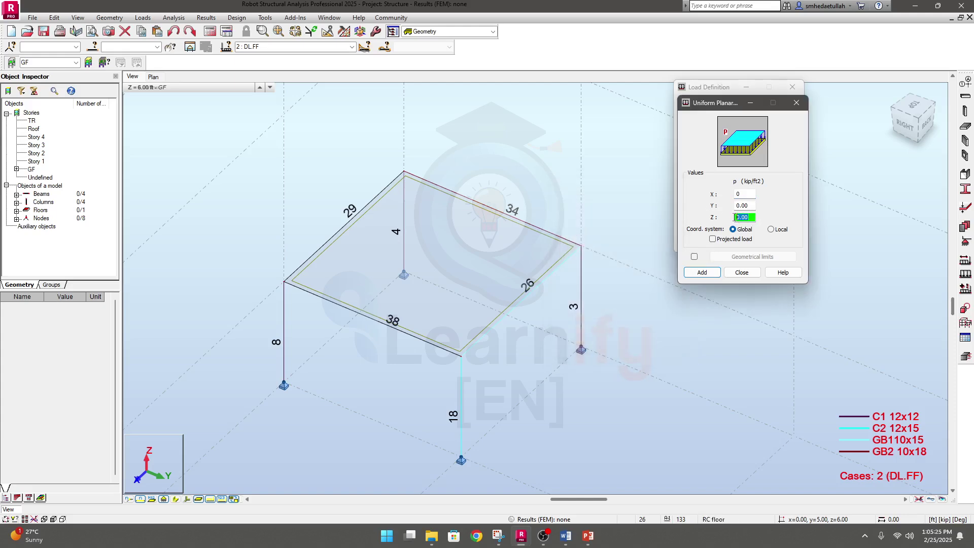
text(.0)
text(-)
click(703, 272)
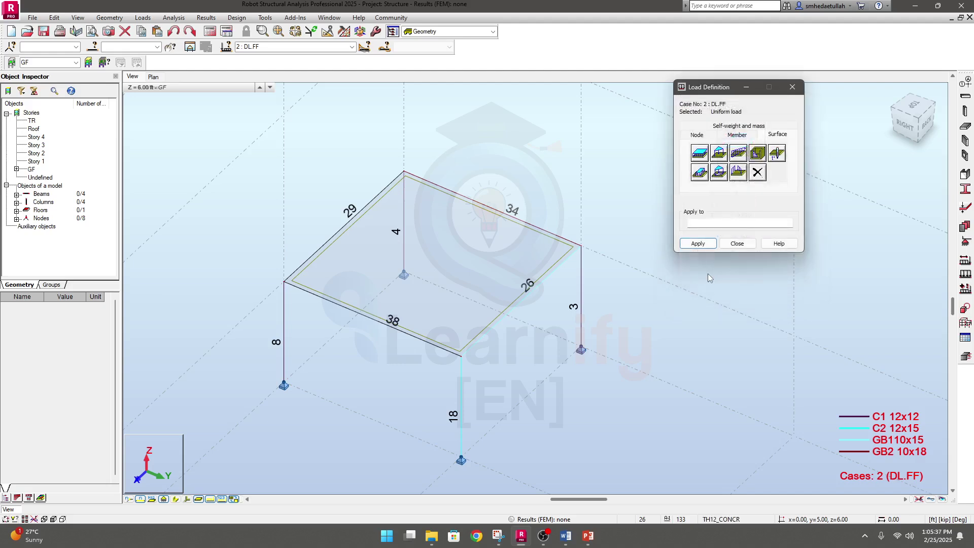
- Apply the uniform planar load to floor panel 132
click(716, 223)
click(423, 266)
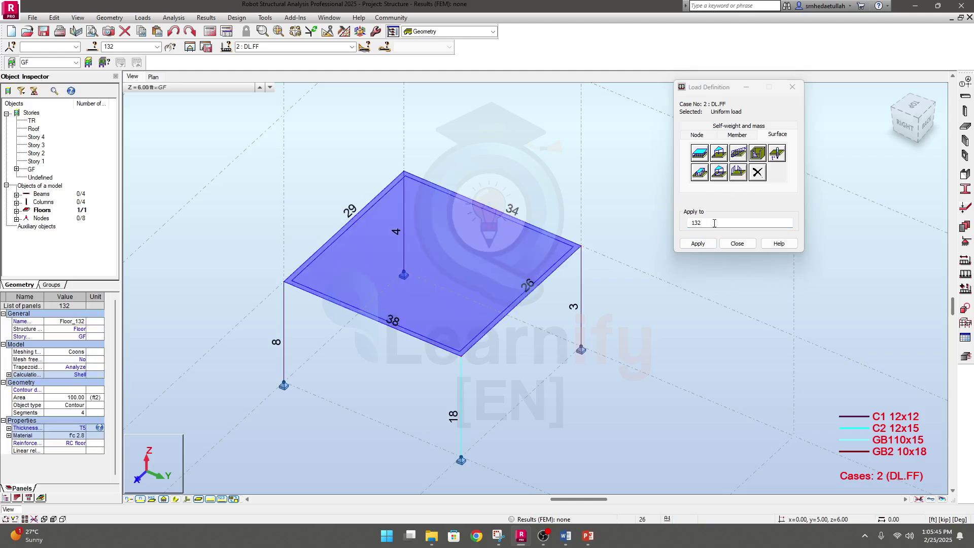
click(699, 244)
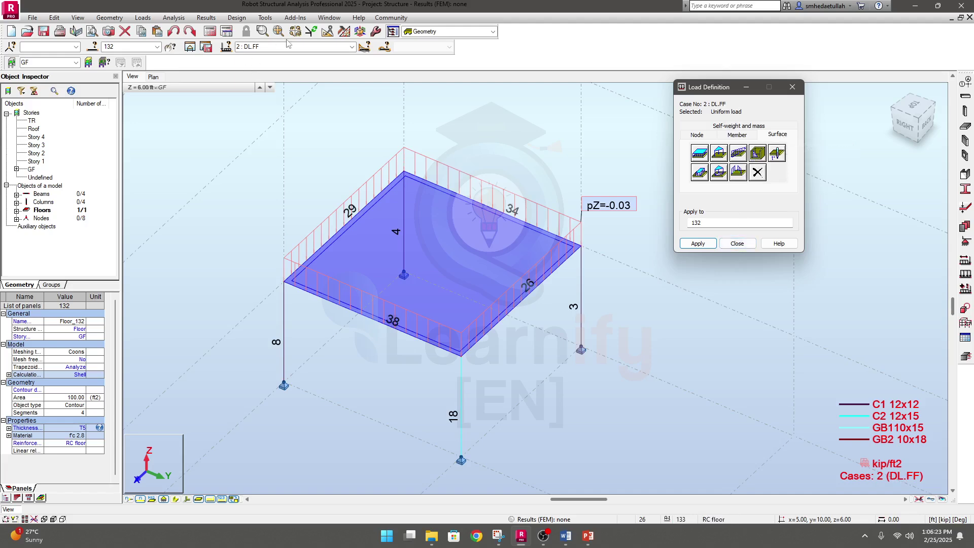
- Make 3 : DL.PW the active load case and open the two-point linear surface load definition
click(334, 46)
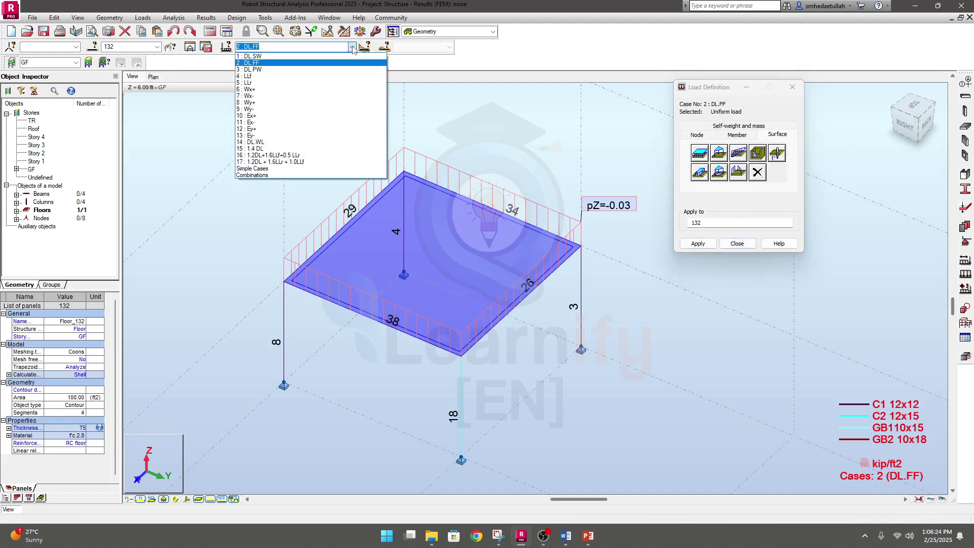
click(296, 69)
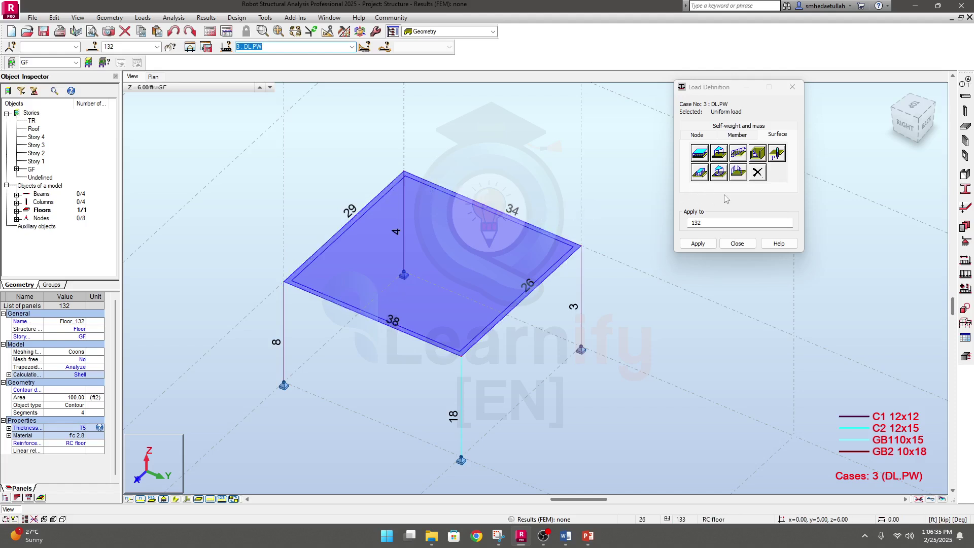
click(741, 155)
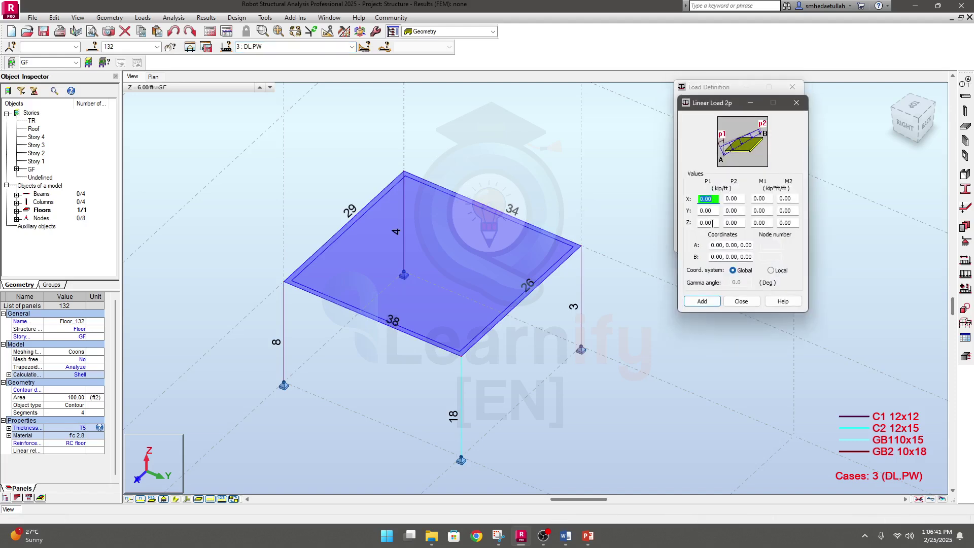
- Set the two-point linear load's Z values P1 and P2 to 0.5 kip/ft
click(712, 223)
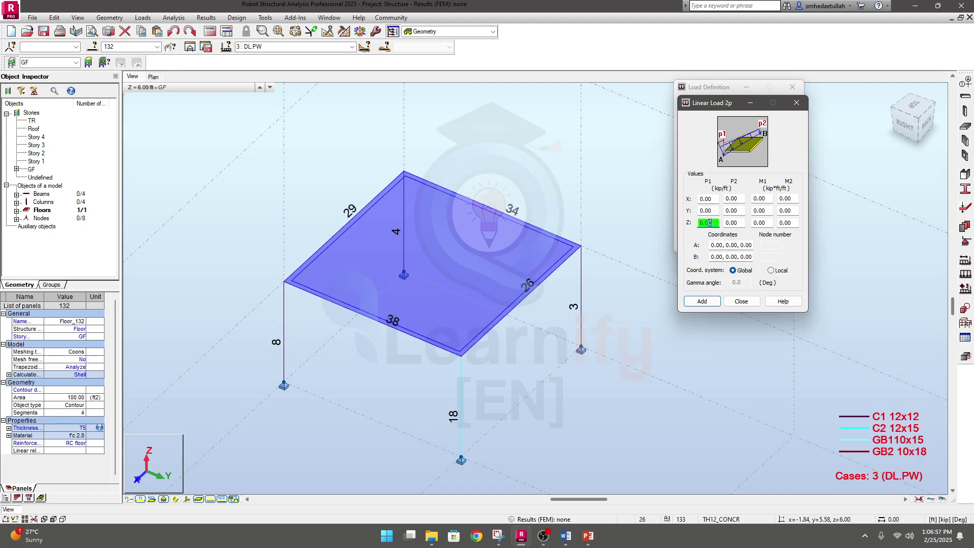
key(BackSpace)
key(BackSpace)
double_click(741, 223)
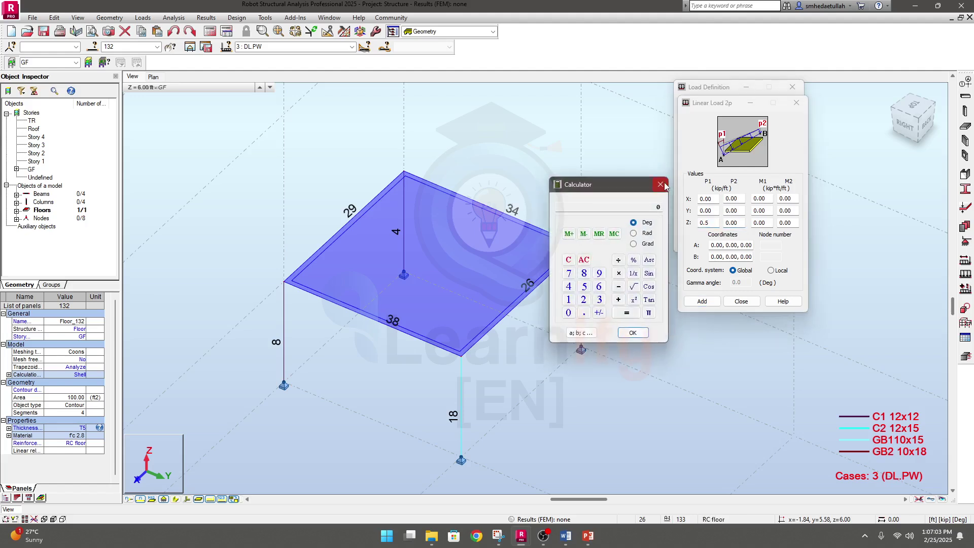
click(662, 184)
text(0.5)
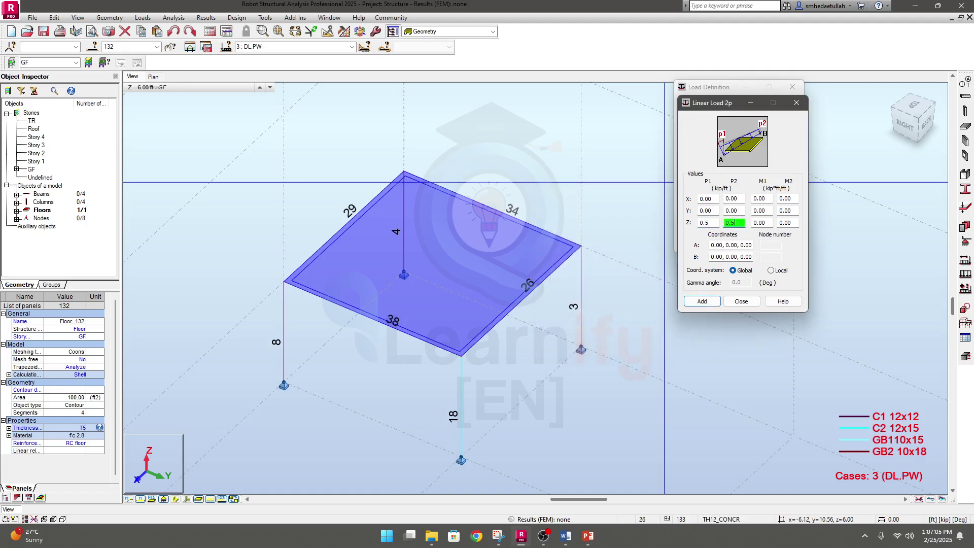
- Pick the linear load's endpoints in the plan view: A at 1.00, 5.00, 6.00 and B at 9.00, 5.00, 6.00
click(712, 246)
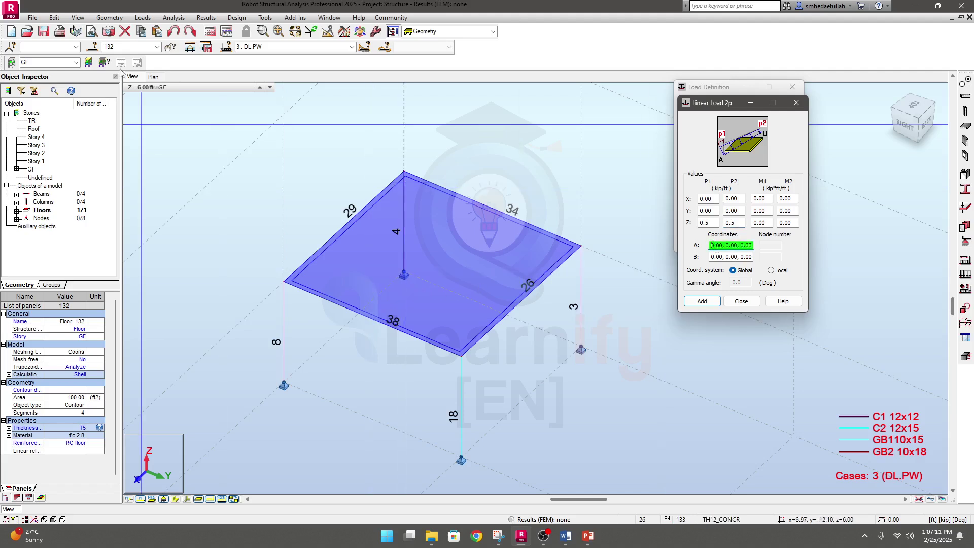
click(152, 76)
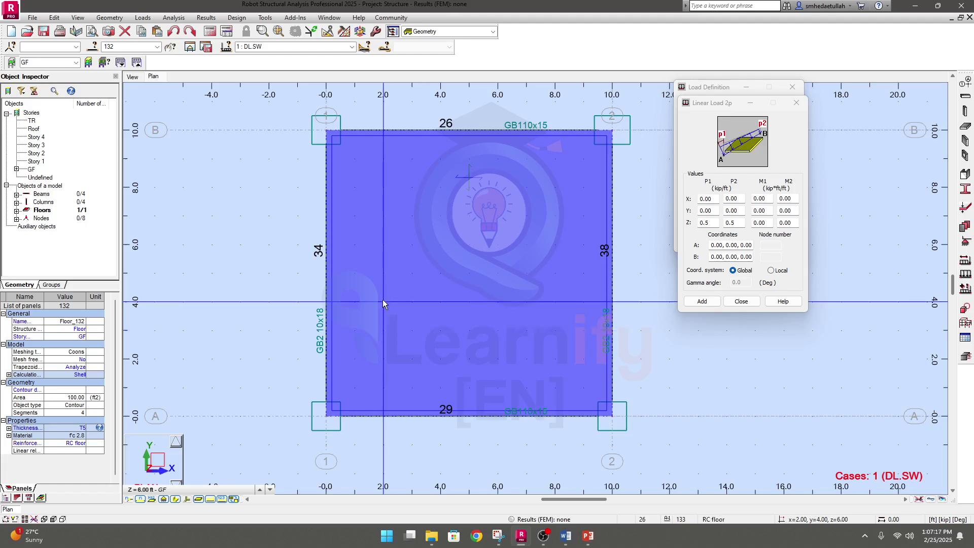
click(720, 245)
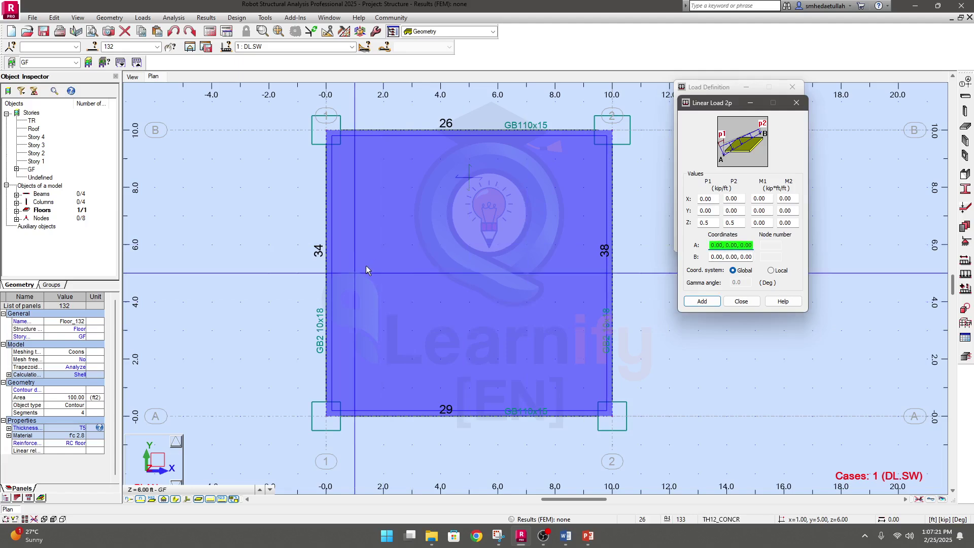
click(355, 273)
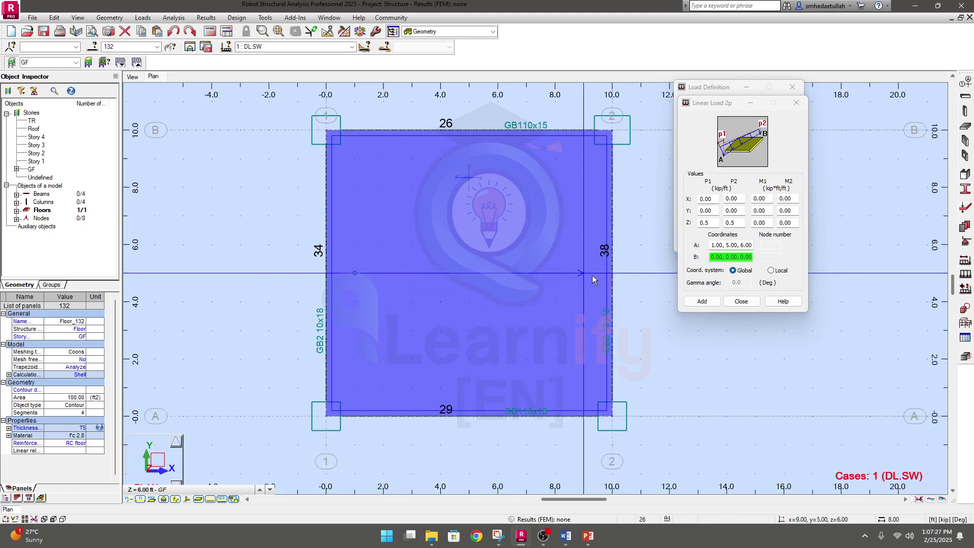
click(583, 273)
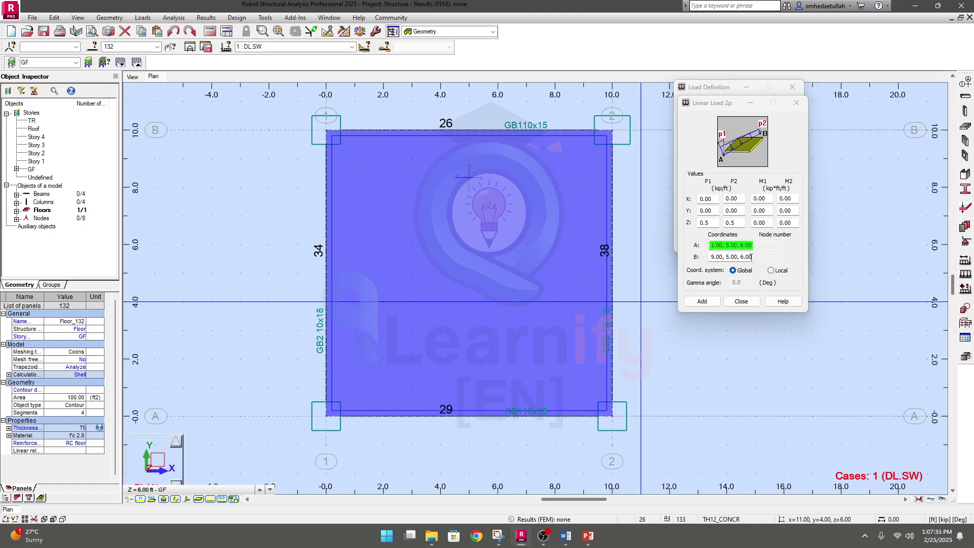
- Add the 0.5 kip/ft two-point linear load and apply it to floor panel 132
click(702, 302)
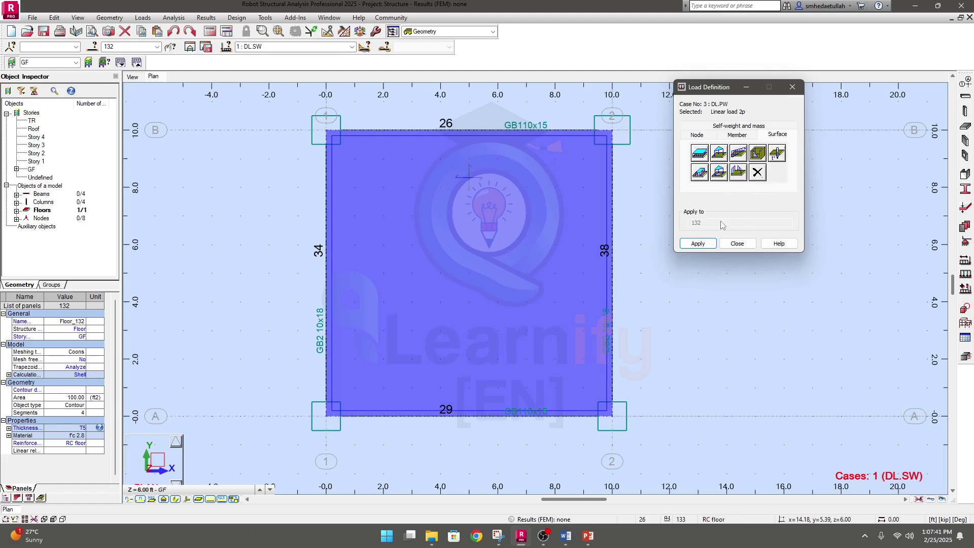
click(738, 154)
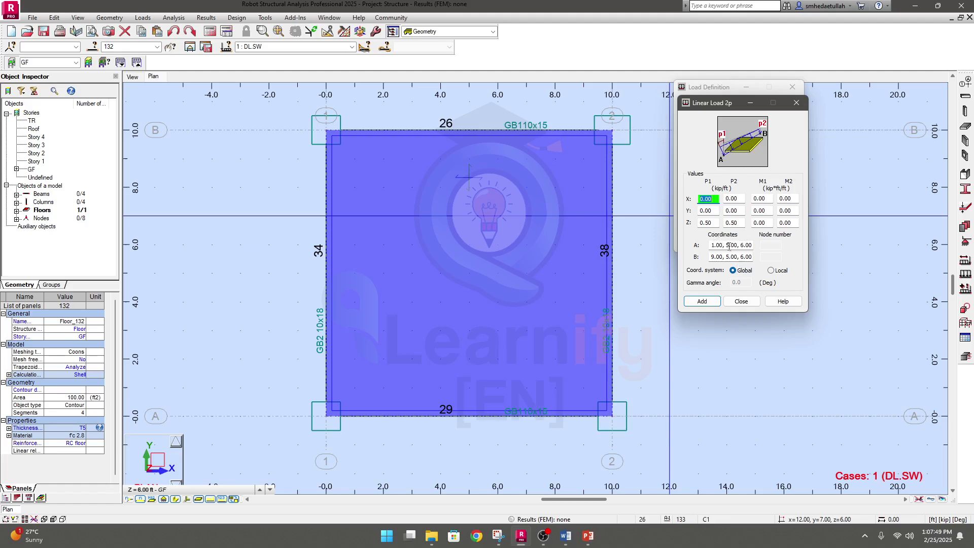
click(708, 301)
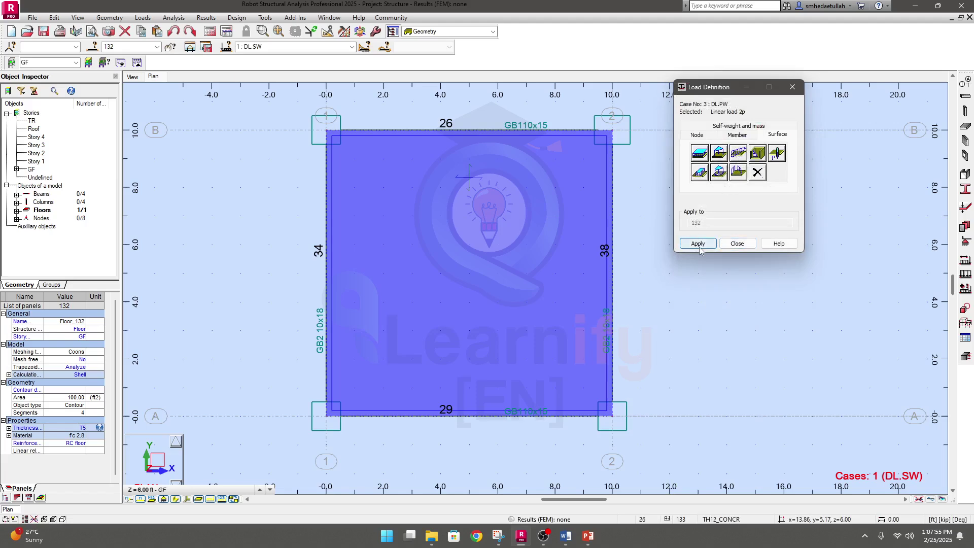
click(698, 244)
- Reverse the linear load's direction by setting its Z values P1 and P2 to -0.50 kip/ft, and finish the load definition
click(738, 156)
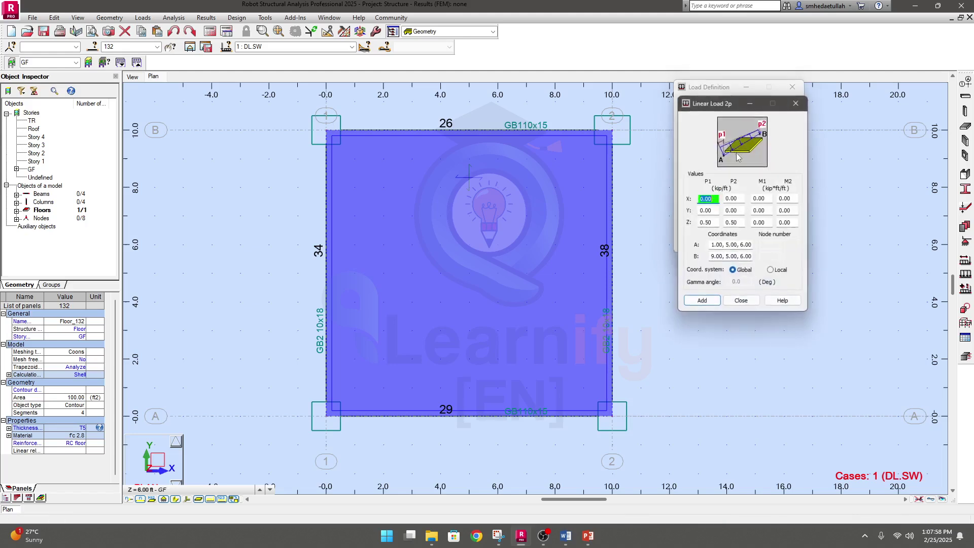
double_click(704, 224)
text(-)
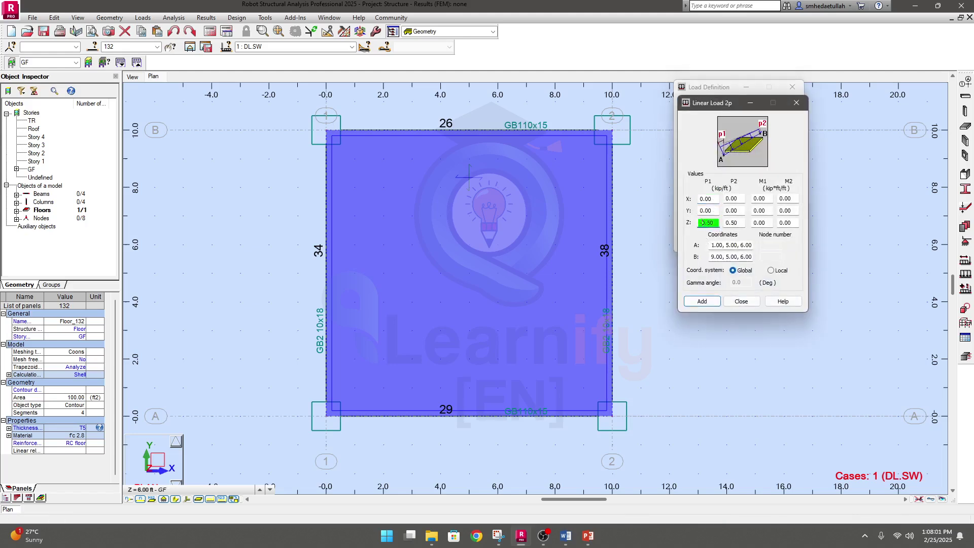
double_click(731, 224)
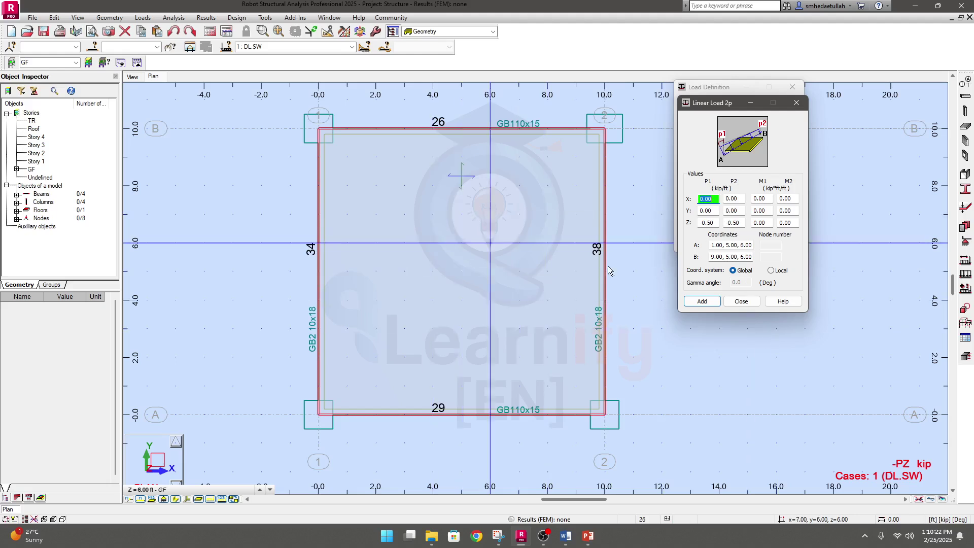
click(749, 303)
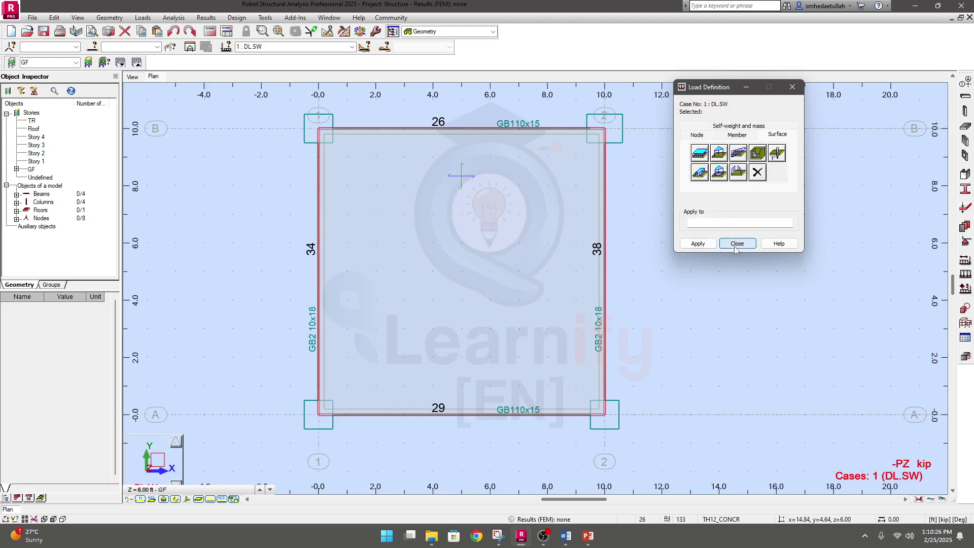
click(737, 245)
- Make 3 : DL.PW the active load case and check the list of defined load cases
click(351, 47)
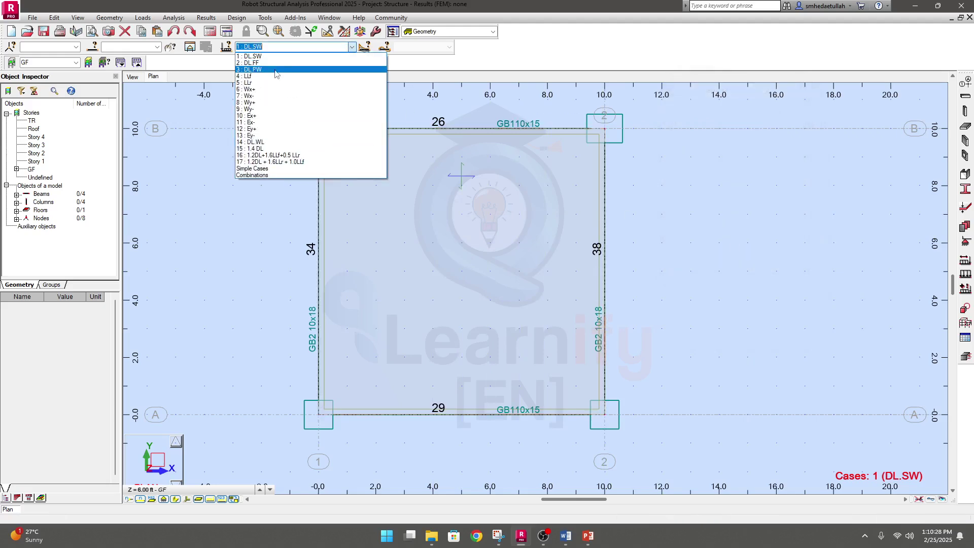
click(273, 69)
middle_drag(657, 285, 661, 287)
click(966, 260)
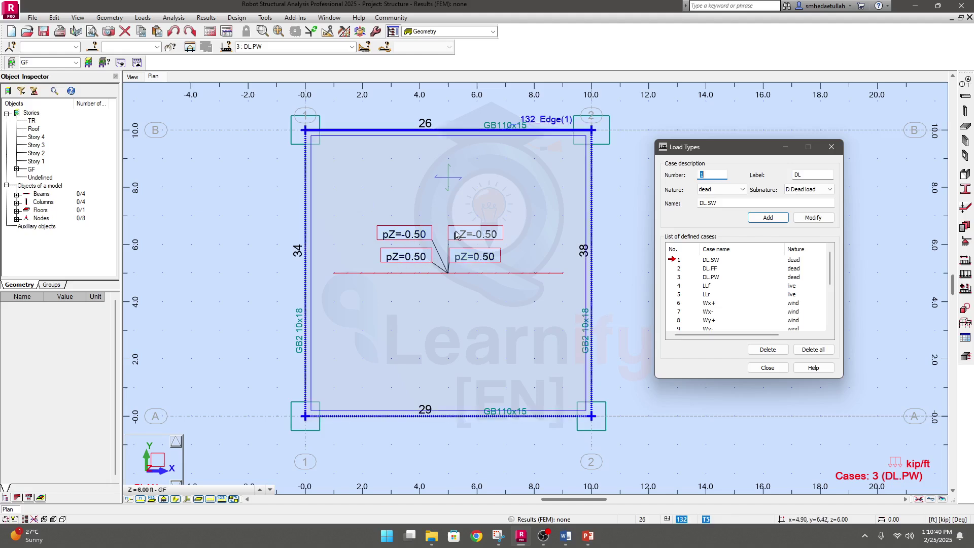
click(768, 367)
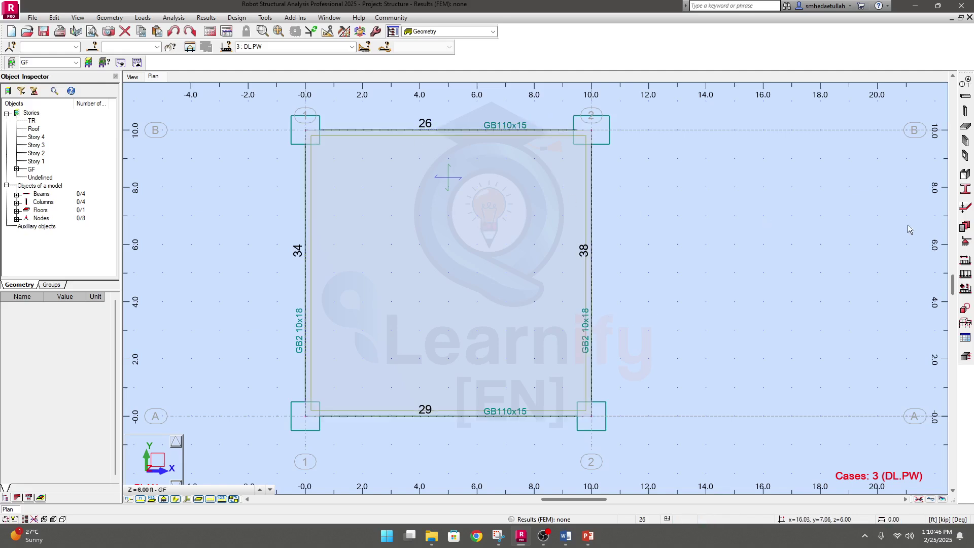
- Review the two-point linear surface load definition for DL.PW and the load types list without changing anything
click(965, 275)
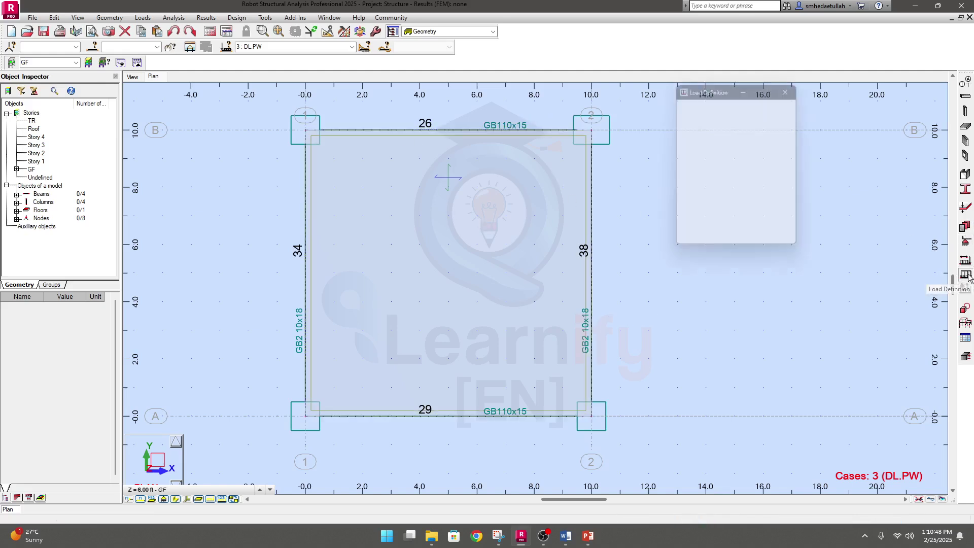
click(739, 135)
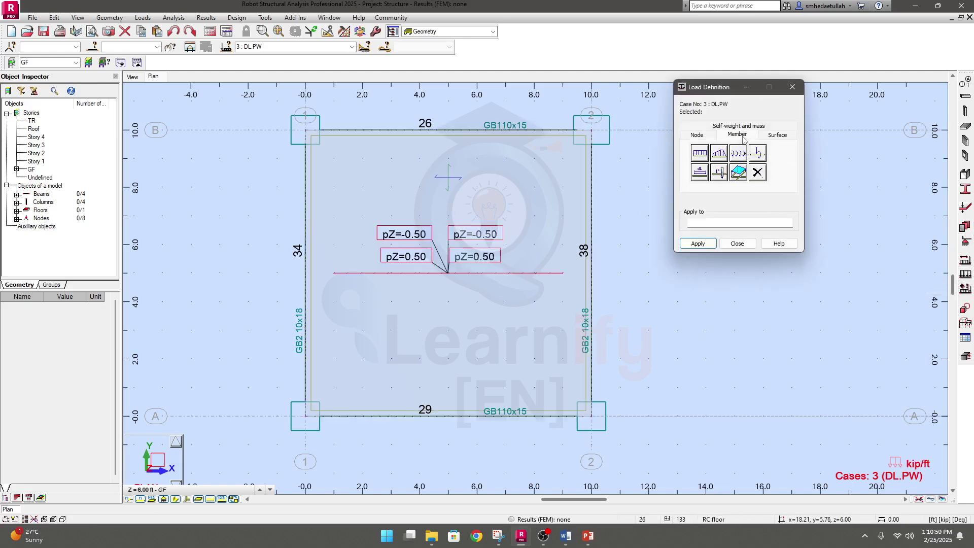
click(778, 135)
click(745, 152)
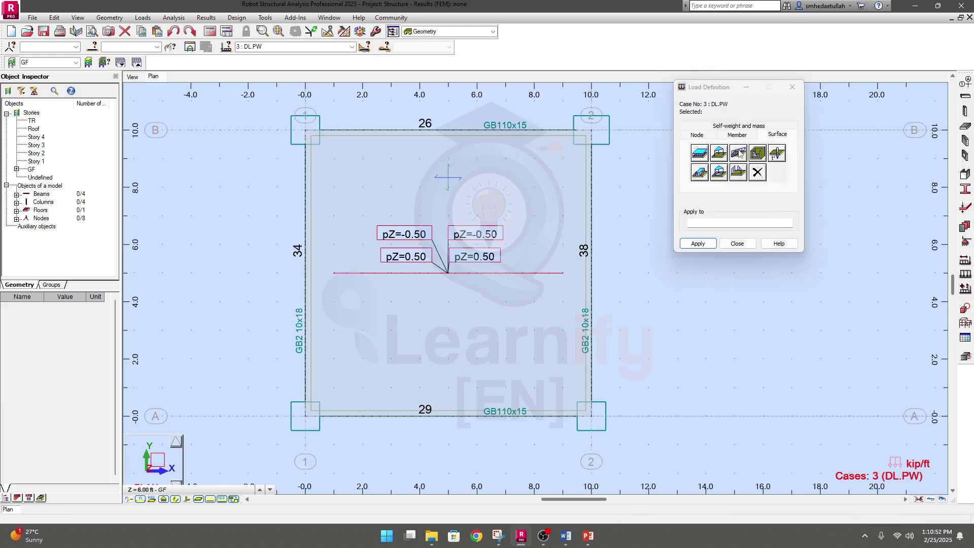
click(741, 301)
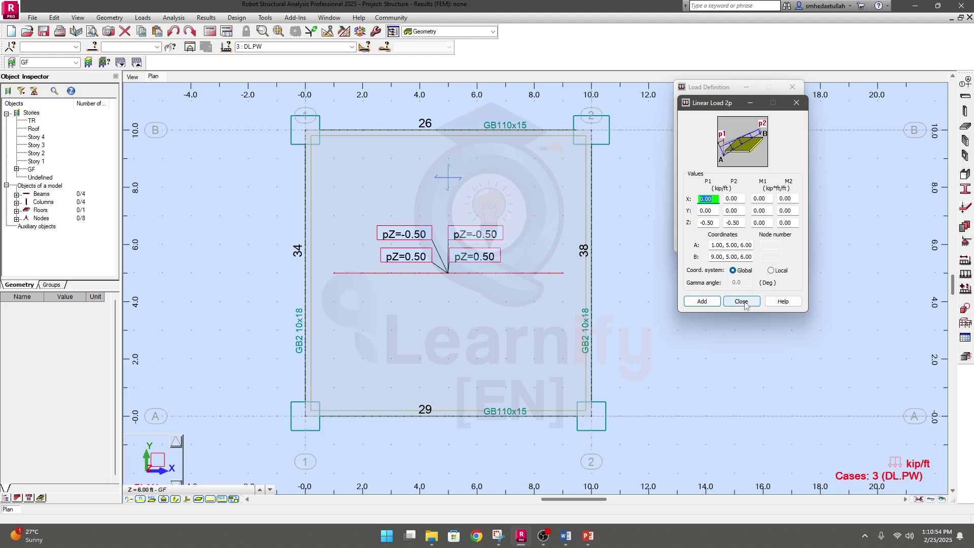
click(739, 244)
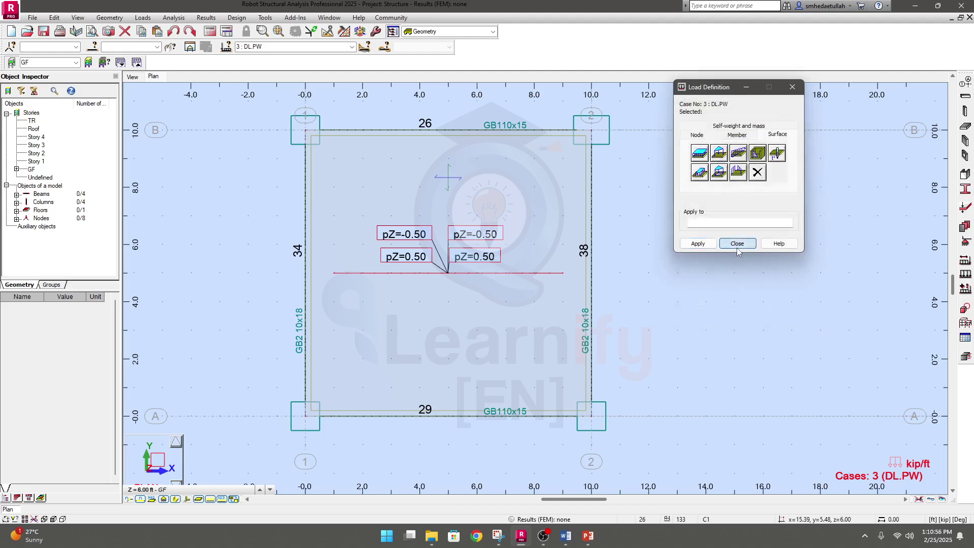
click(964, 261)
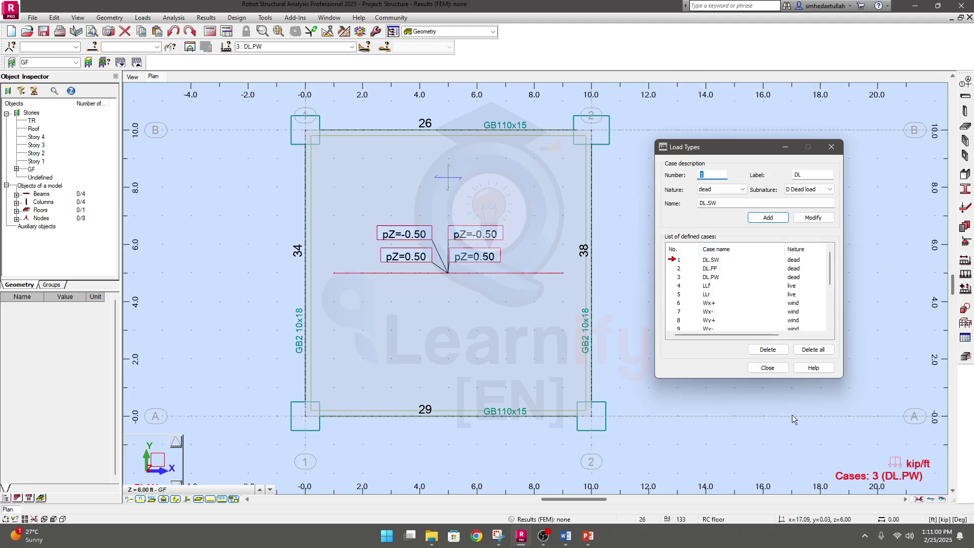
click(767, 367)
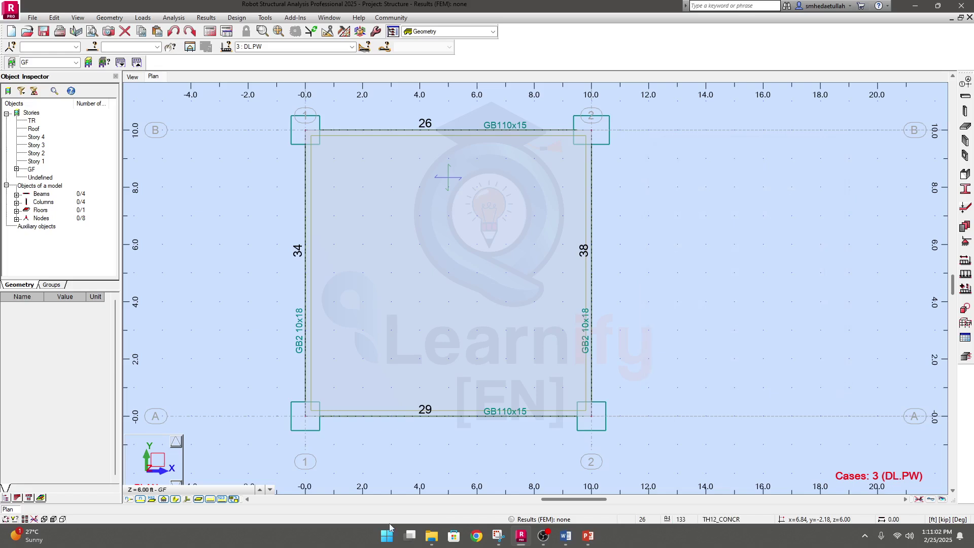
- Switch the workspace to the Loads layout to bring up the table of applied loads
click(252, 490)
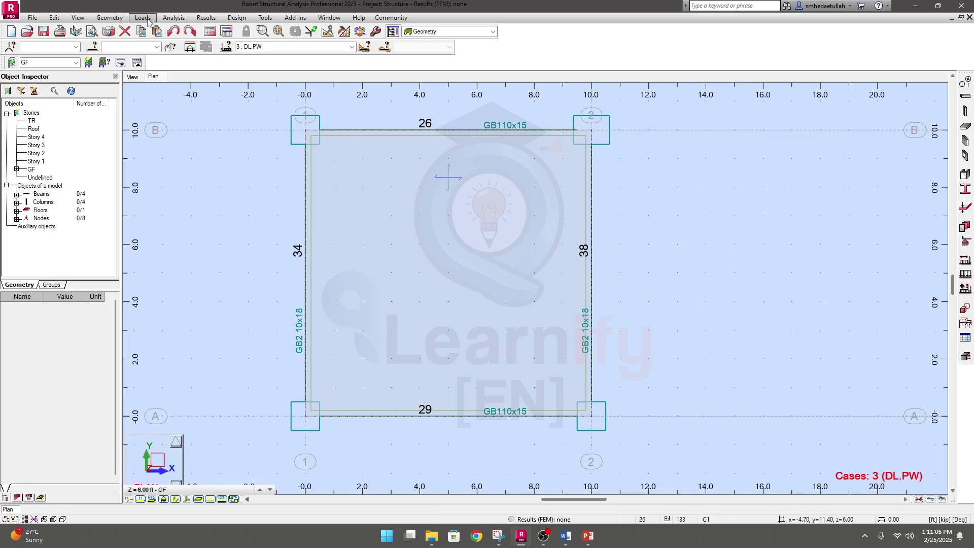
click(445, 31)
click(443, 63)
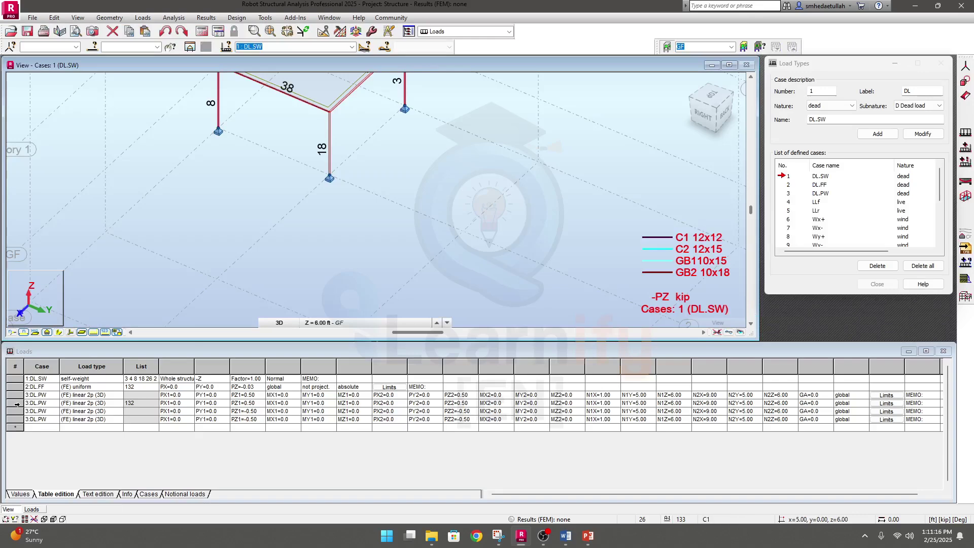
- Delete the two DL.PW linear loads with positive 0.50 kip/ft Z values from the loads table
click(15, 402)
shift+click(13, 419)
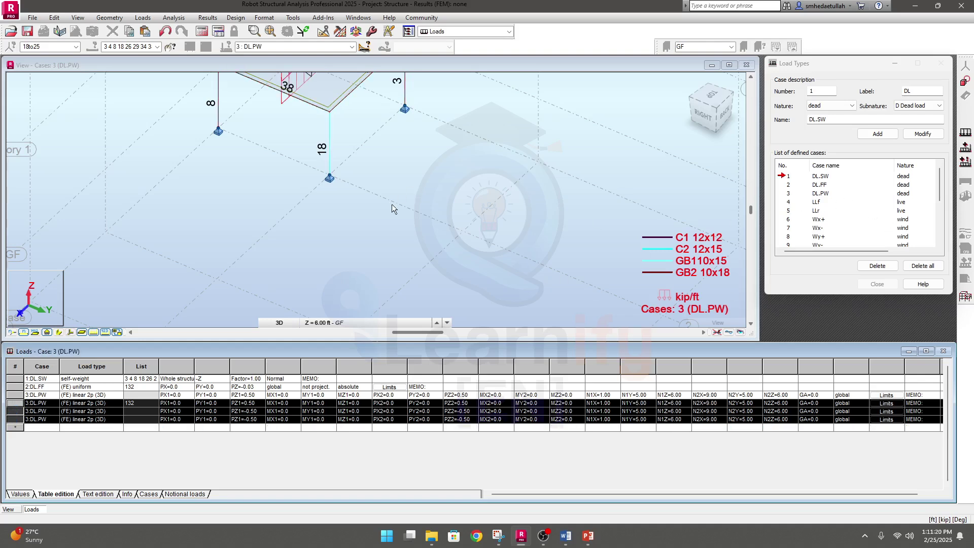
middle_drag(411, 189, 439, 295)
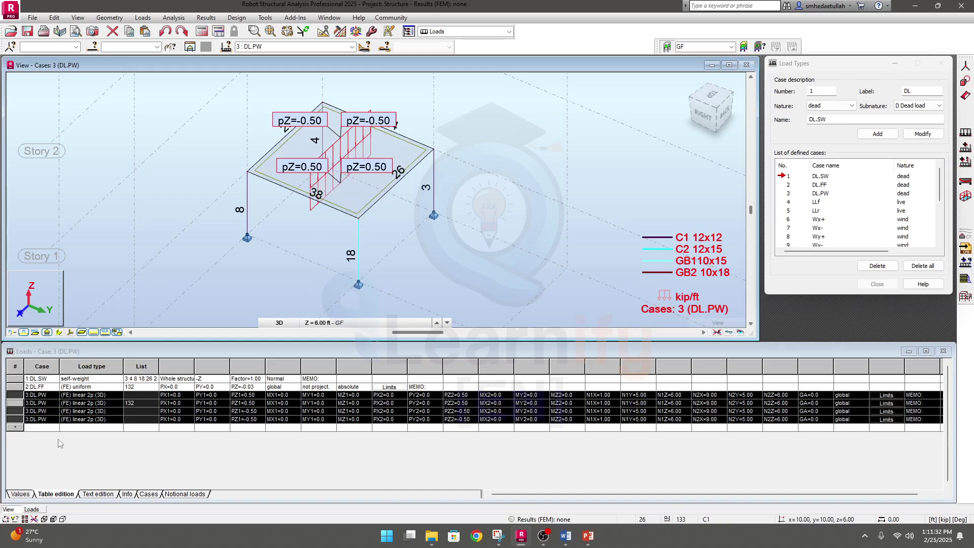
click(45, 411)
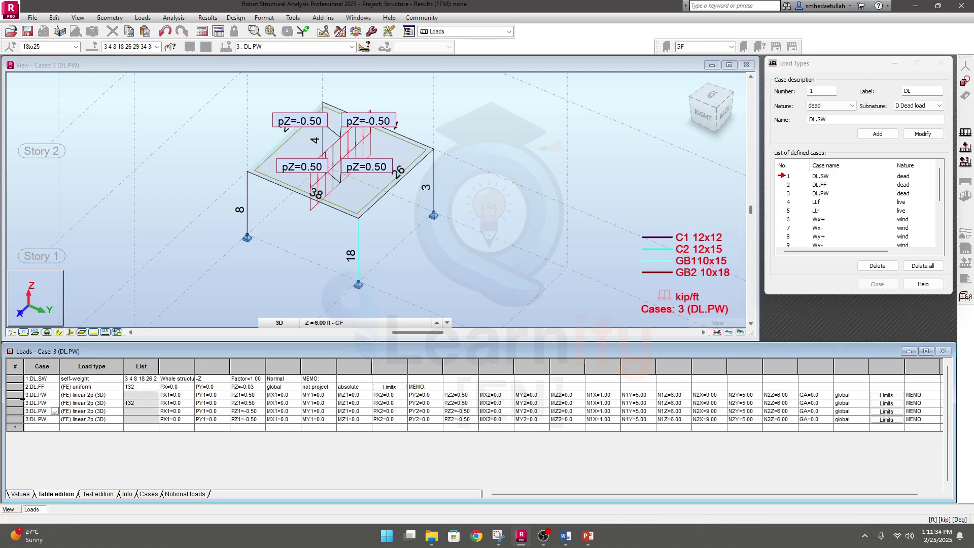
click(14, 397)
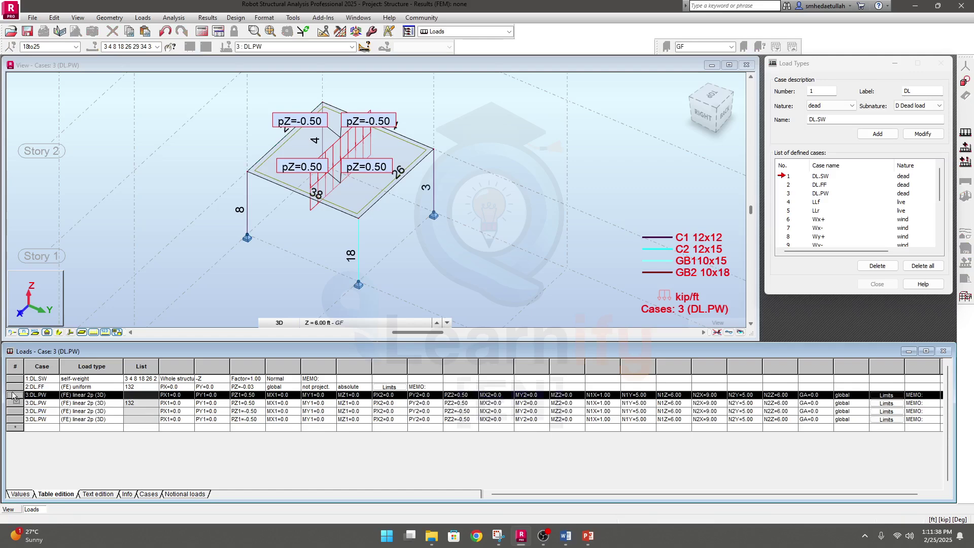
key(Delete)
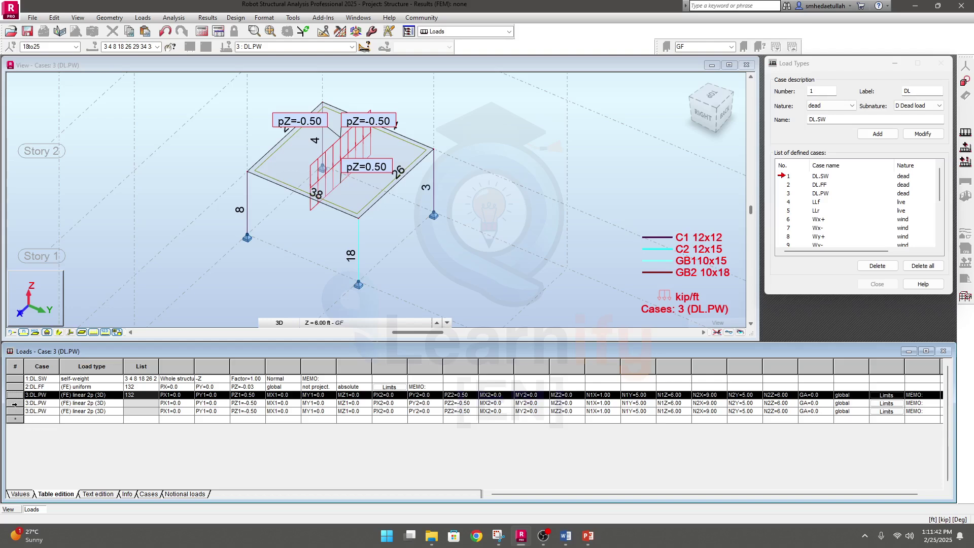
click(13, 403)
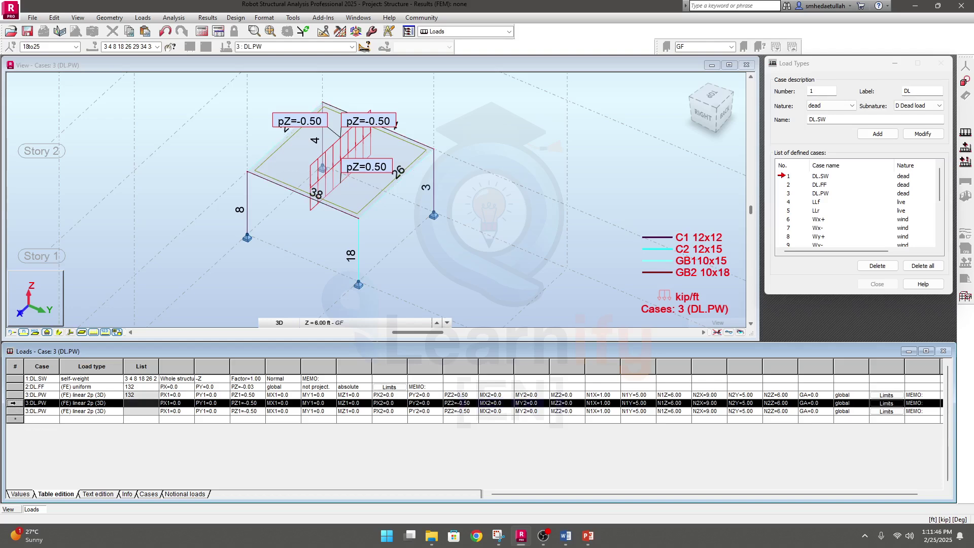
click(14, 395)
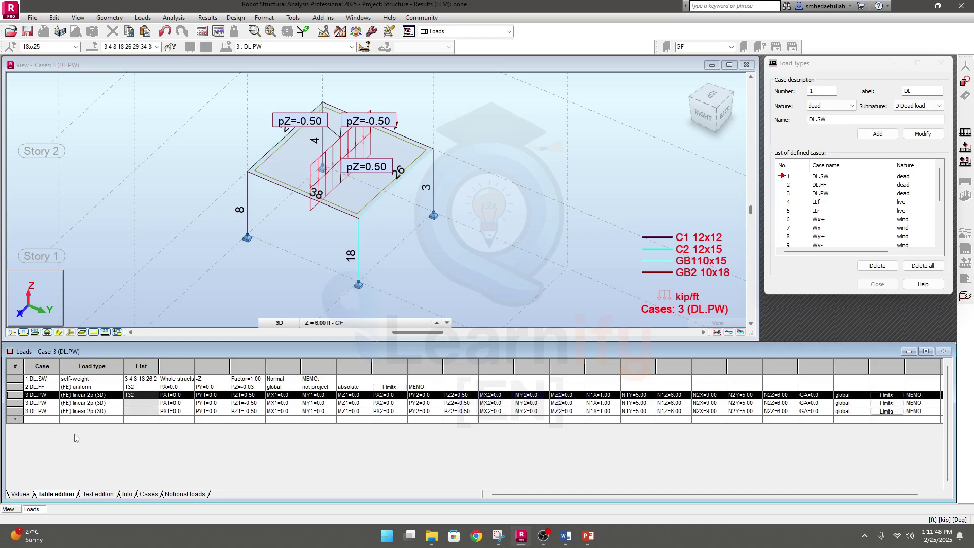
key(Delete)
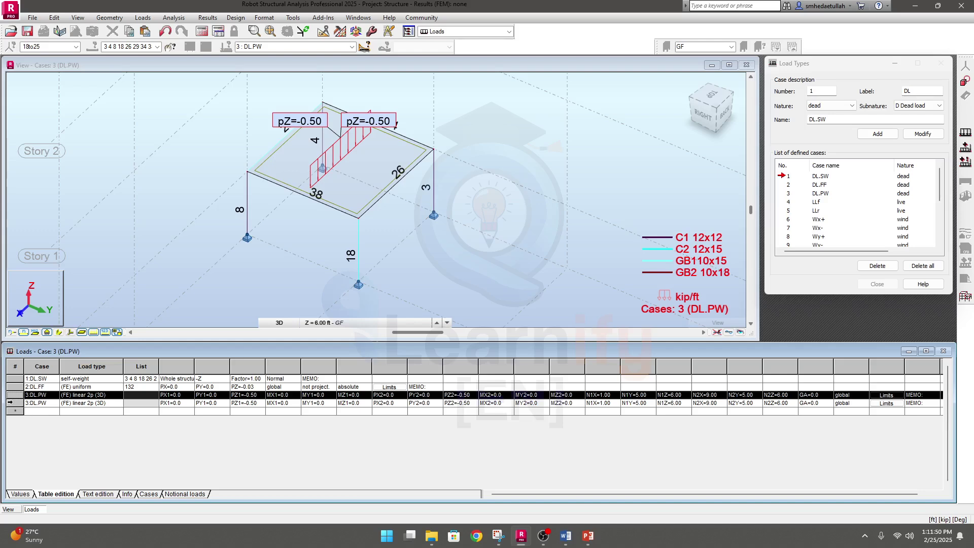
- Delete the duplicate second DL.PW linear load from the loads table and return to the Structure Model layout
click(11, 404)
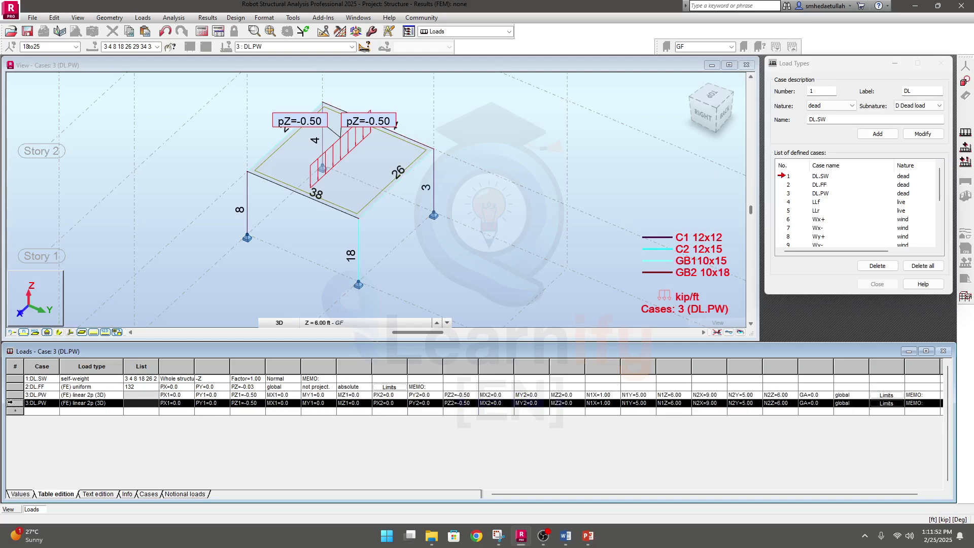
key(Delete)
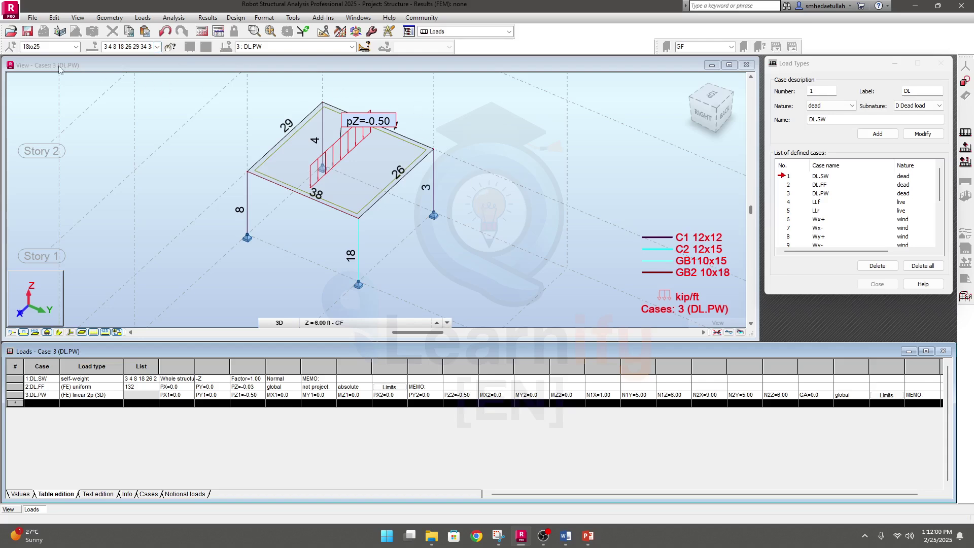
click(508, 32)
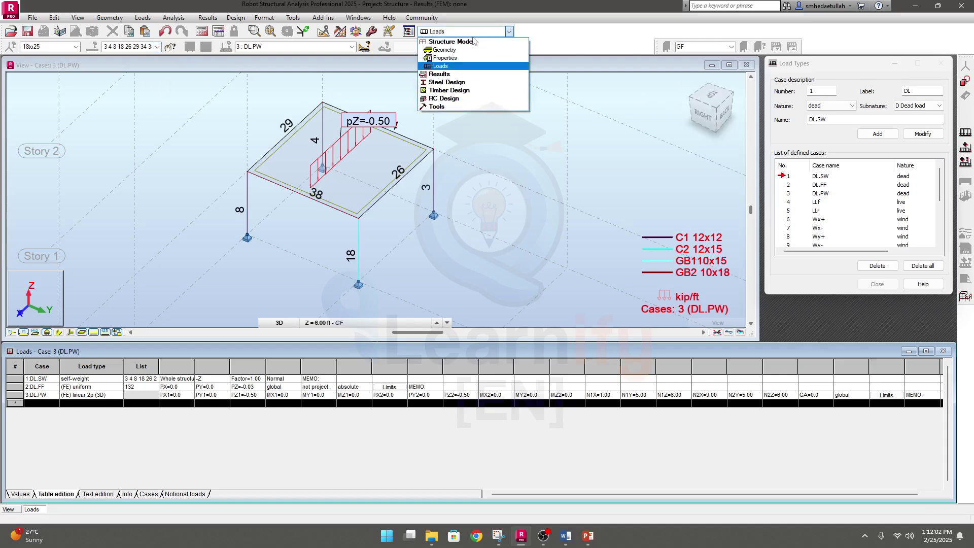
click(456, 39)
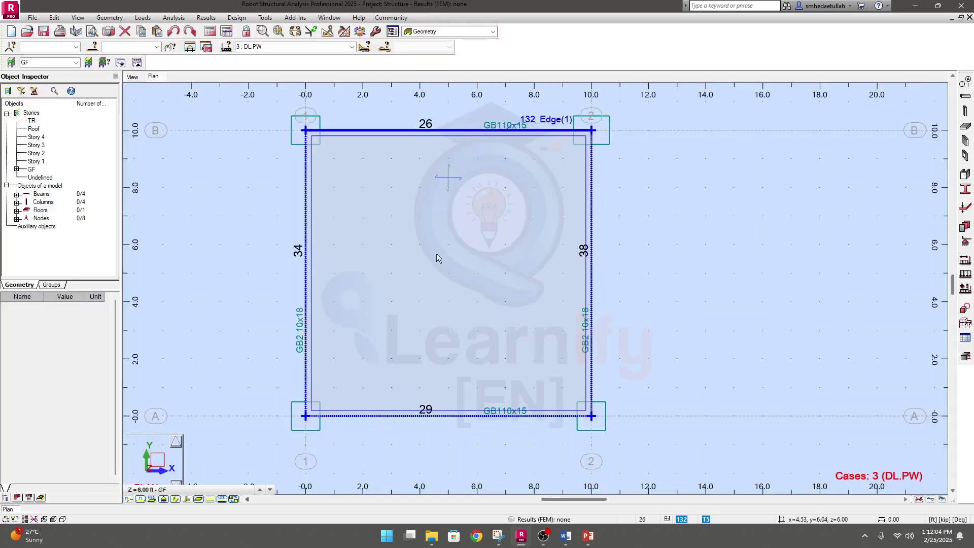
- Check which load case is active in the list of load cases without changing the selection
middle_drag(659, 282, 628, 281)
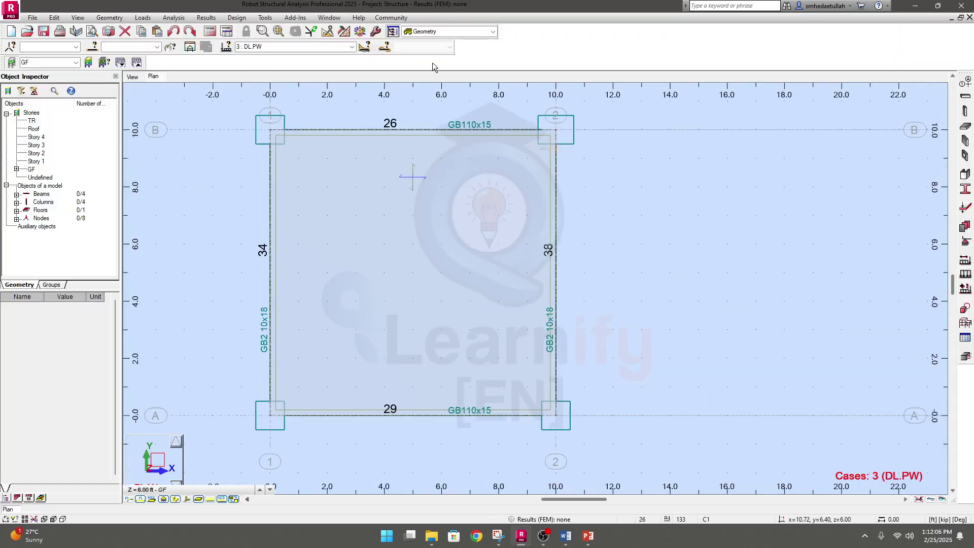
click(352, 46)
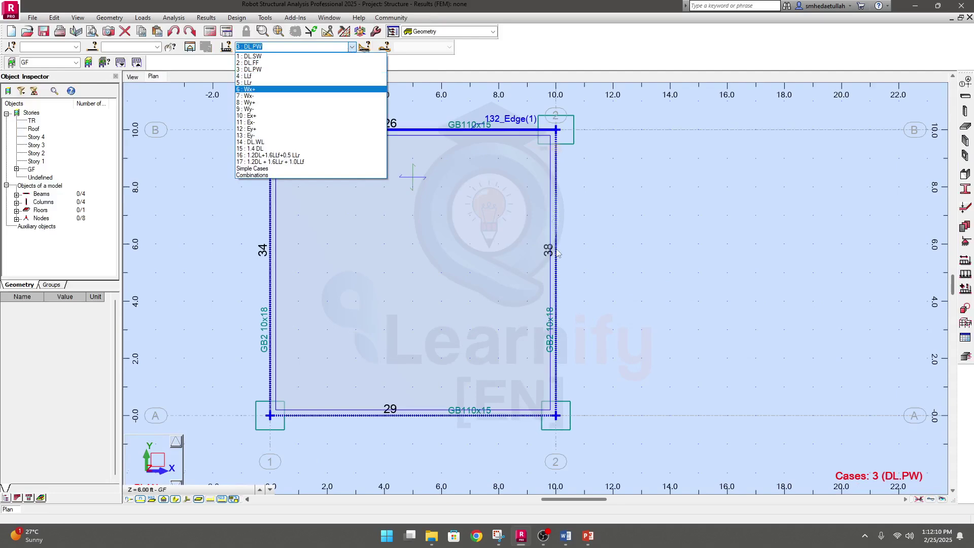
click(596, 50)
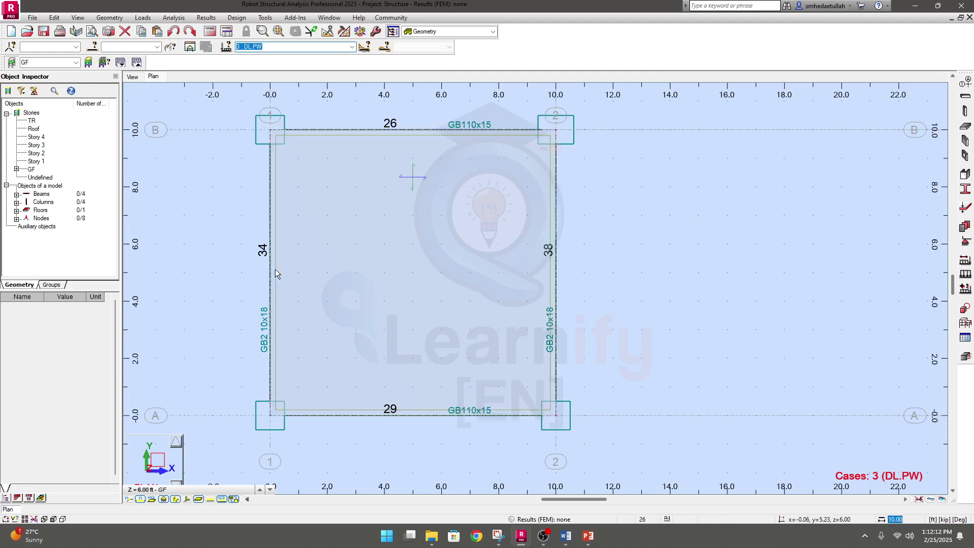
click(323, 48)
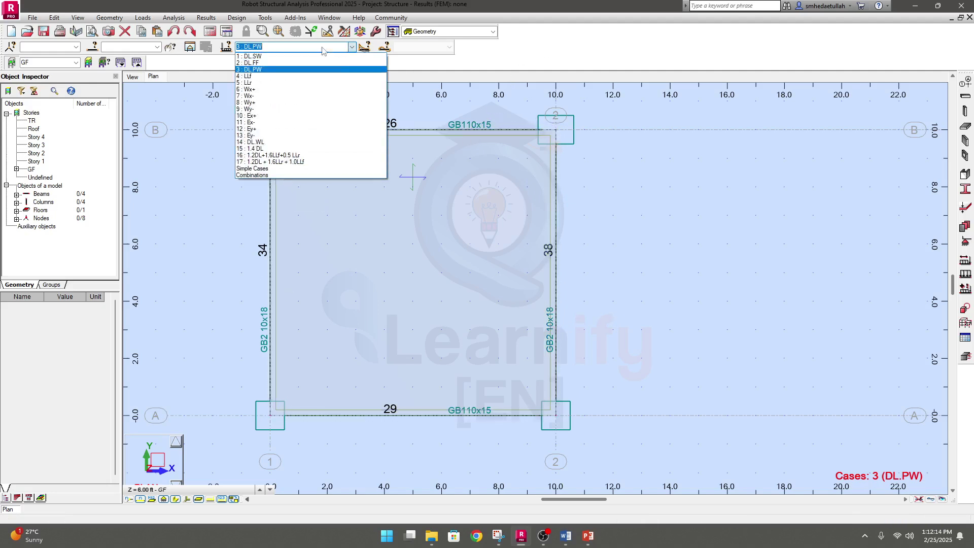
click(573, 40)
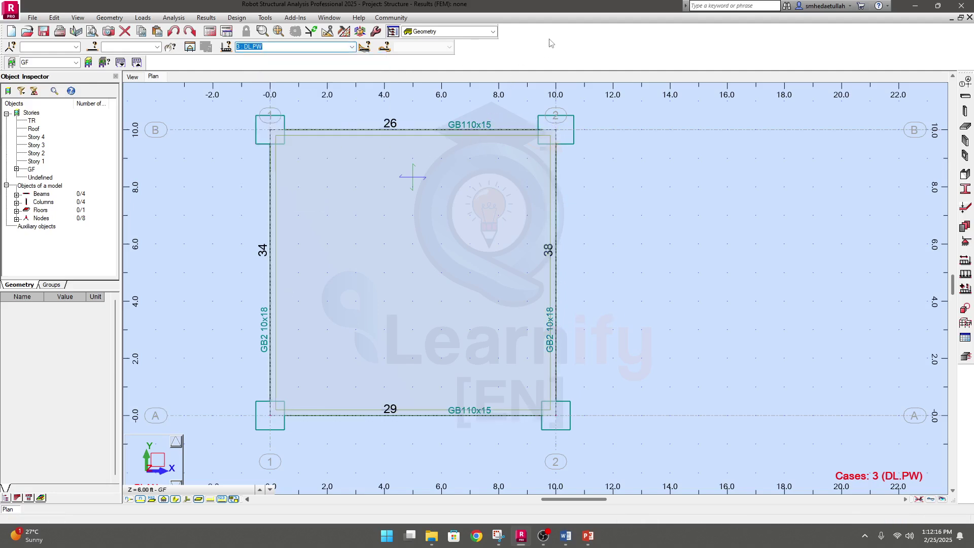
- Define a uniform member load for case DL.PW with a Z value of -0.50 kip/ft in the global coordinate system
click(965, 274)
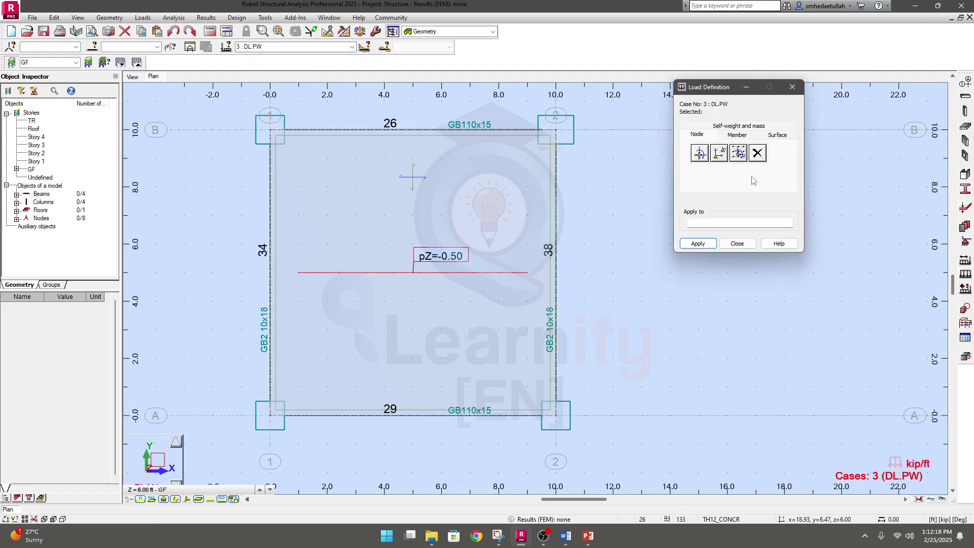
click(737, 135)
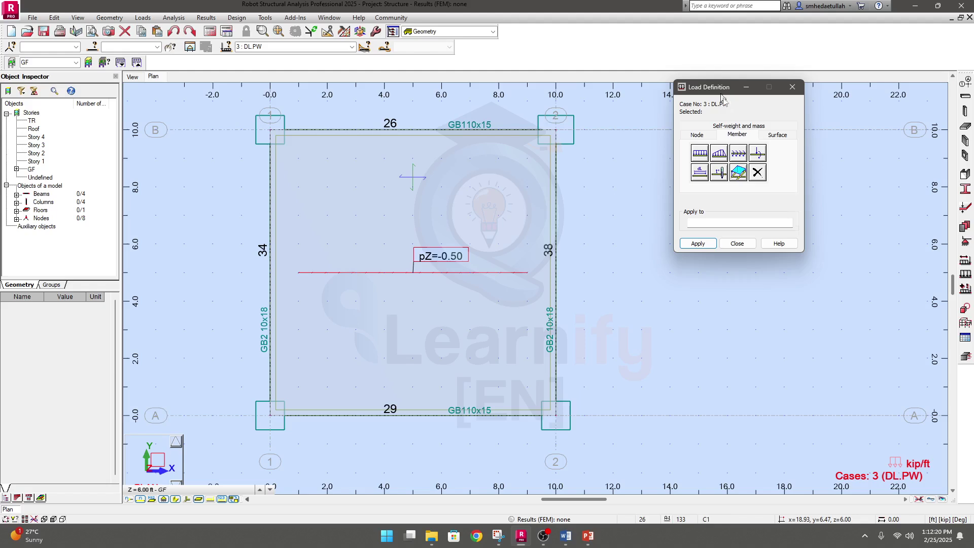
drag(721, 92, 735, 120)
click(714, 183)
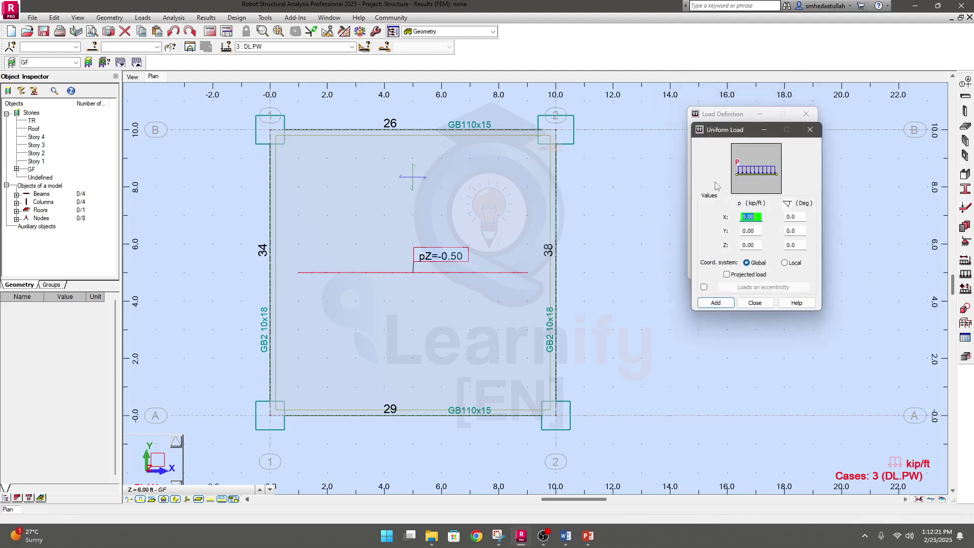
click(747, 245)
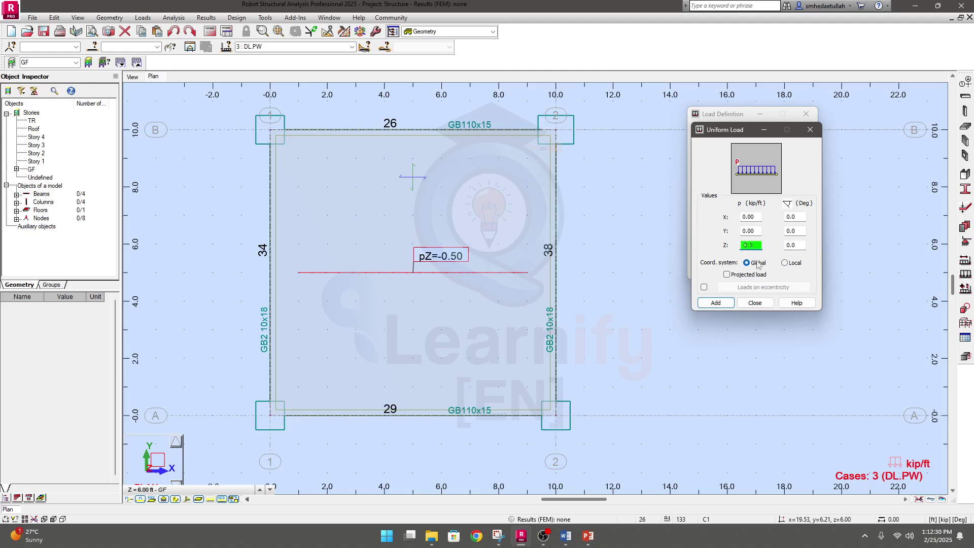
click(715, 304)
click(714, 250)
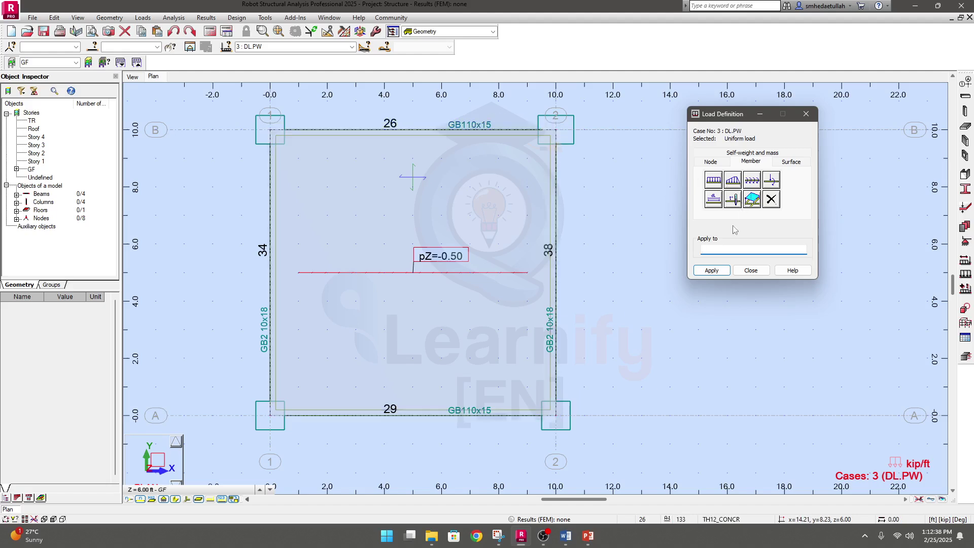
click(714, 180)
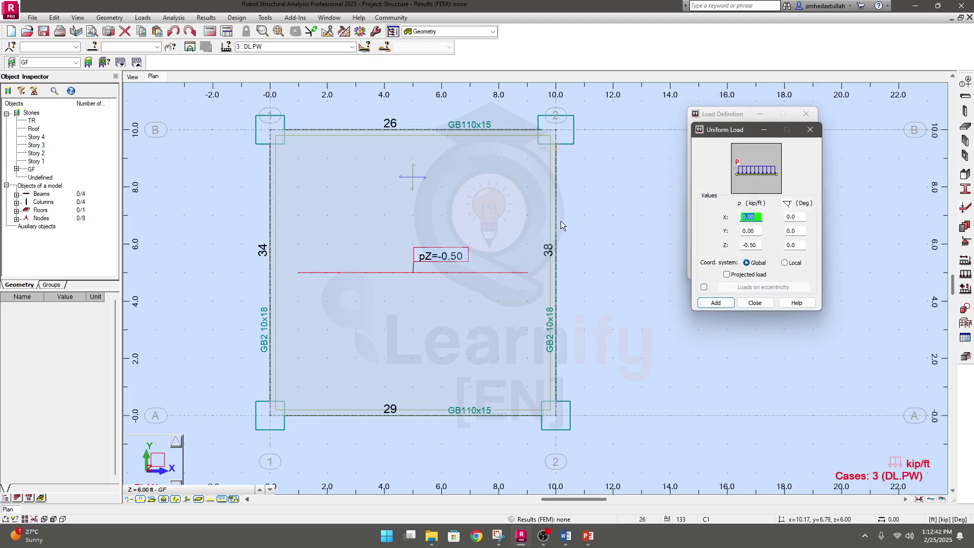
middle_drag(598, 230, 590, 231)
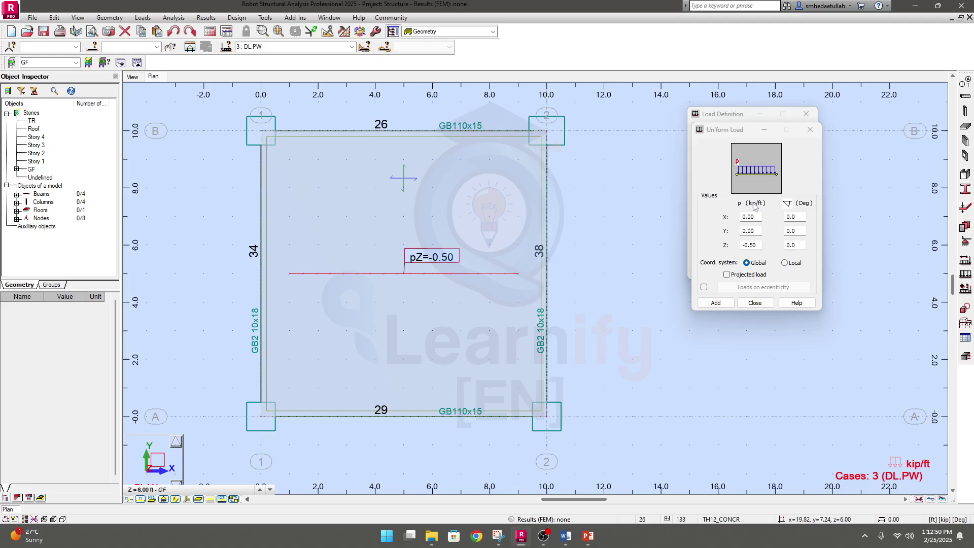
click(720, 303)
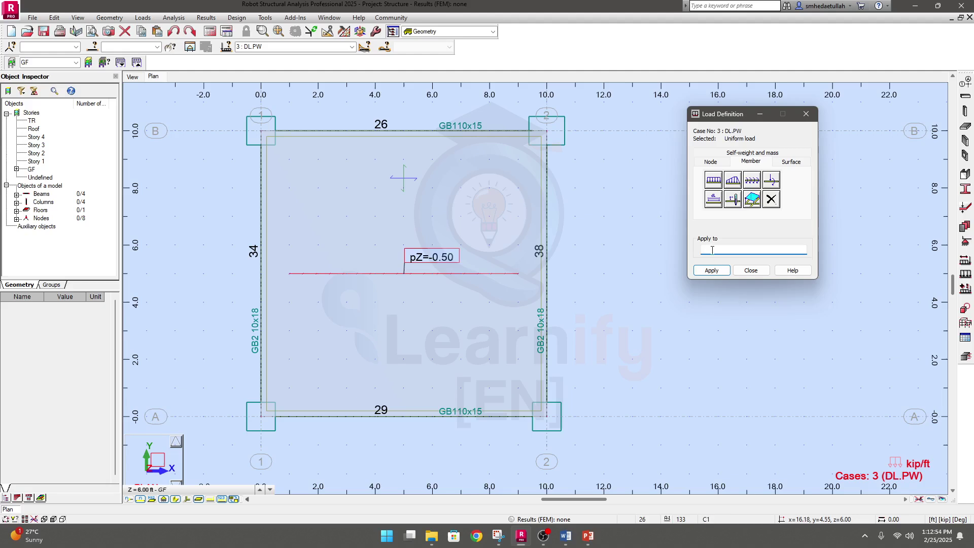
- Apply the uniform load to the four perimeter beams 26, 34, 29 and 38, and close the load definition
click(419, 131)
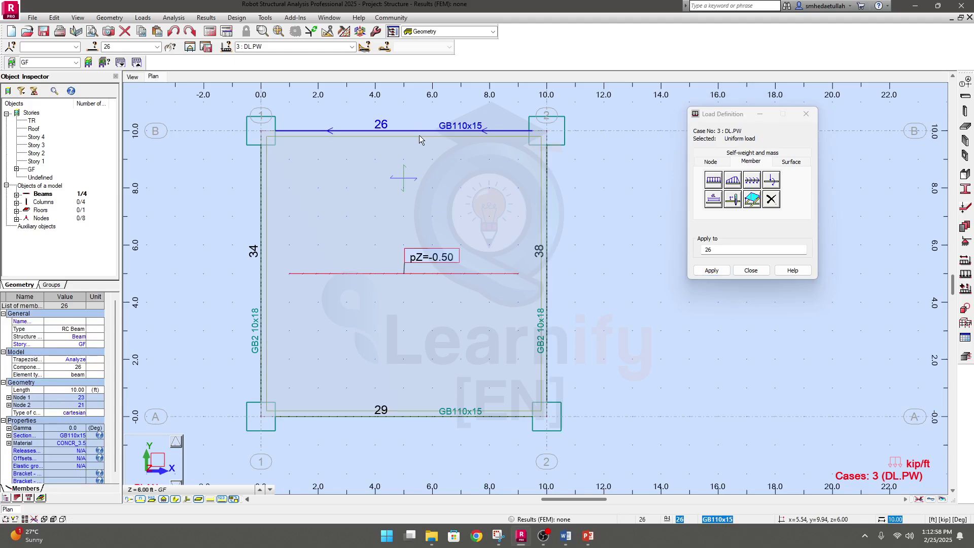
click(262, 254)
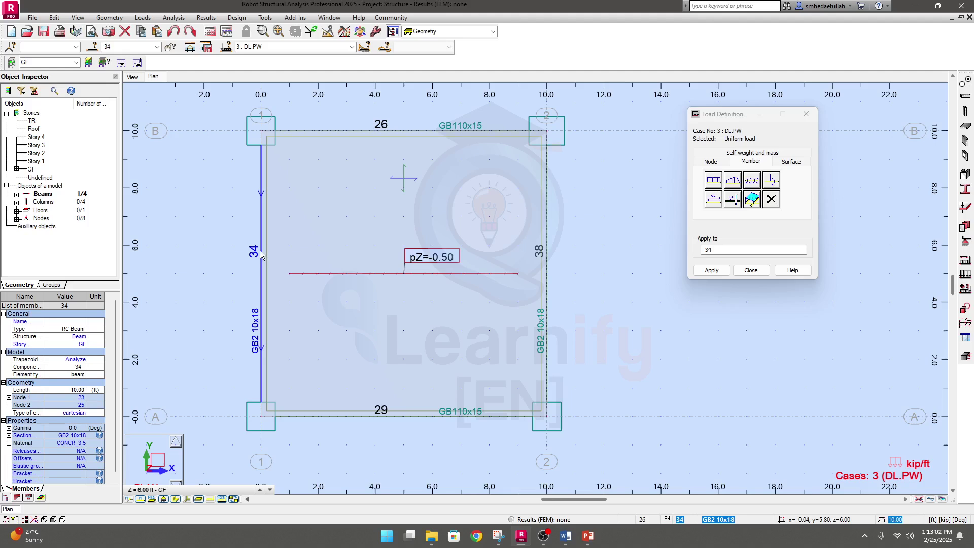
click(401, 131)
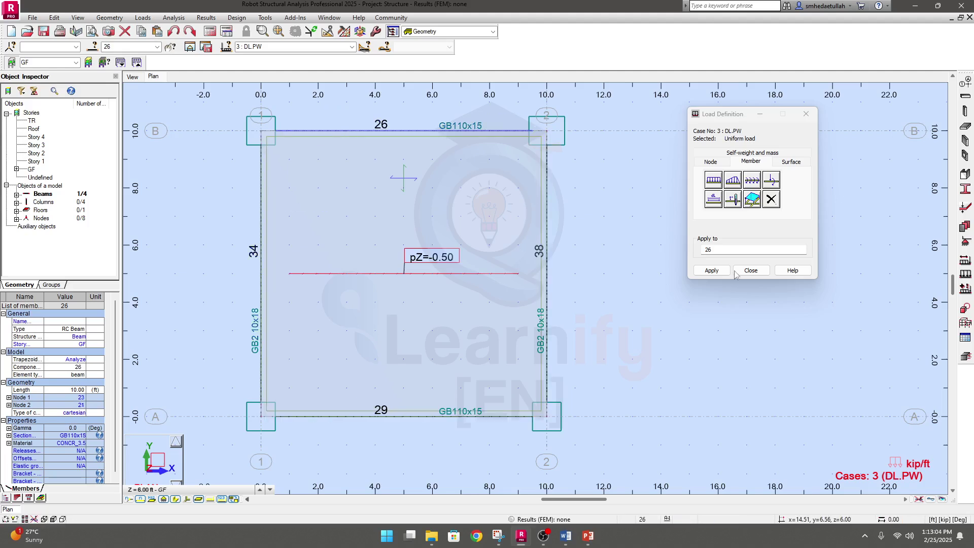
click(712, 270)
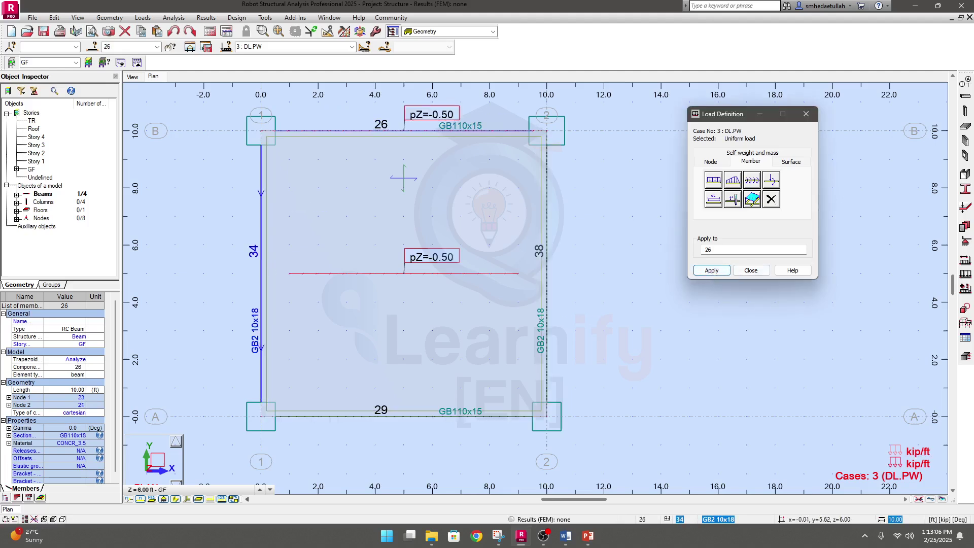
click(261, 256)
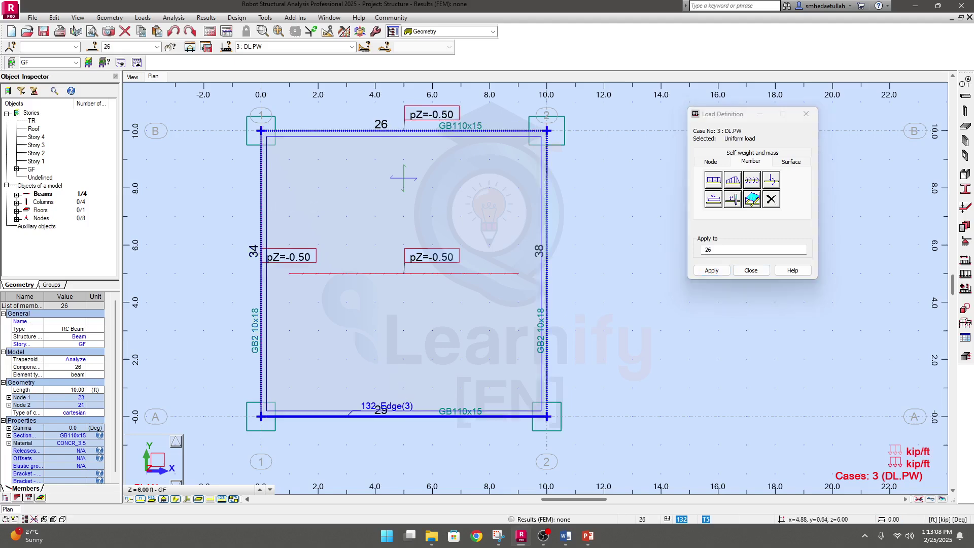
click(413, 416)
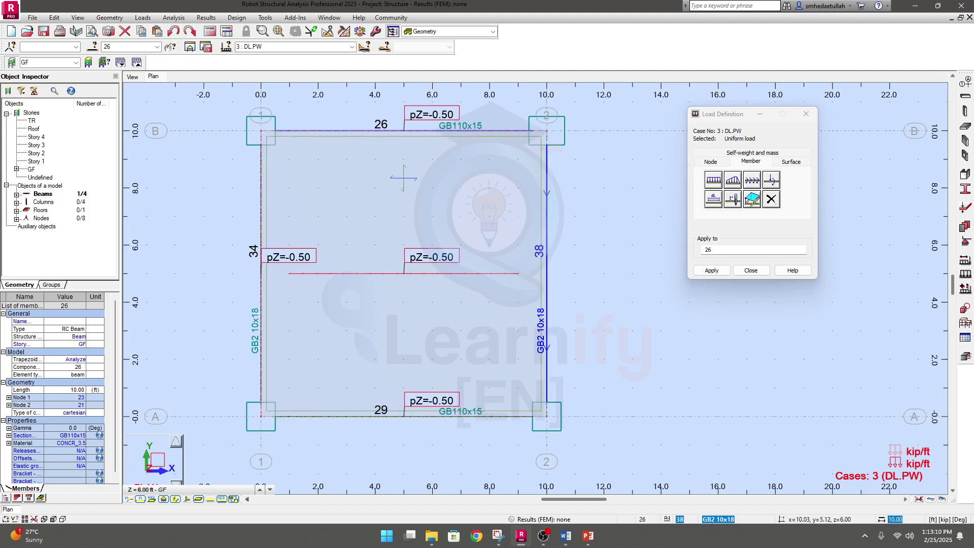
click(548, 270)
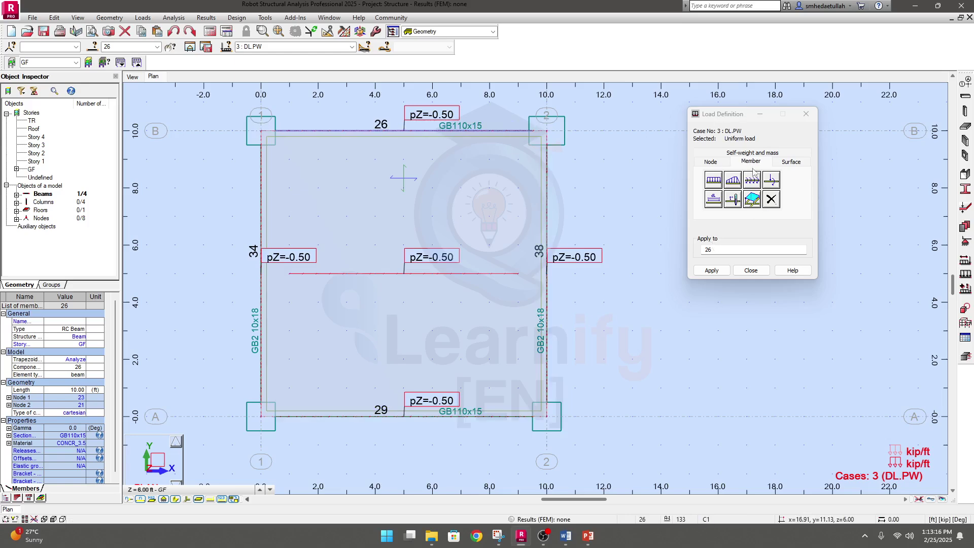
click(751, 270)
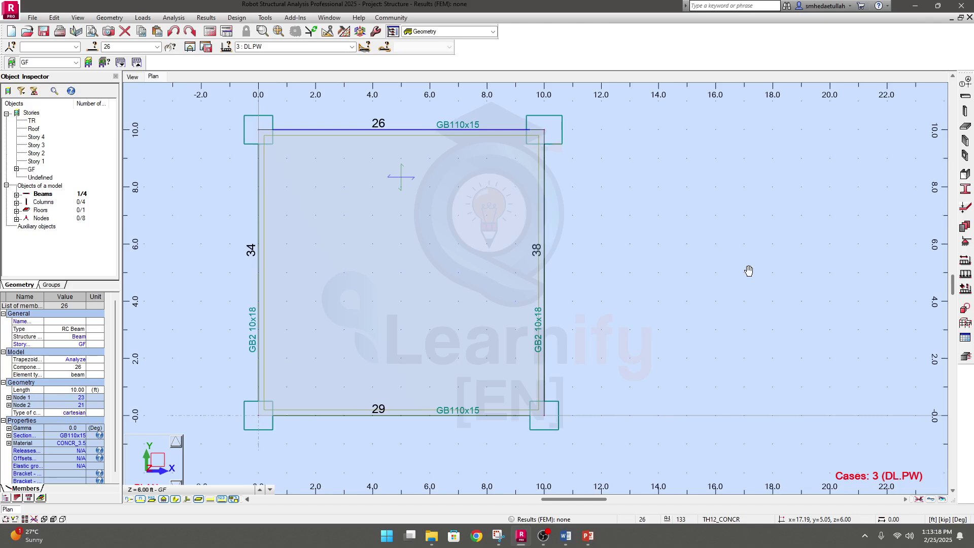
- Make 4 : LLf the active load case and define a uniform planar surface load with a Z value of -0.04 kip/ft2
click(352, 46)
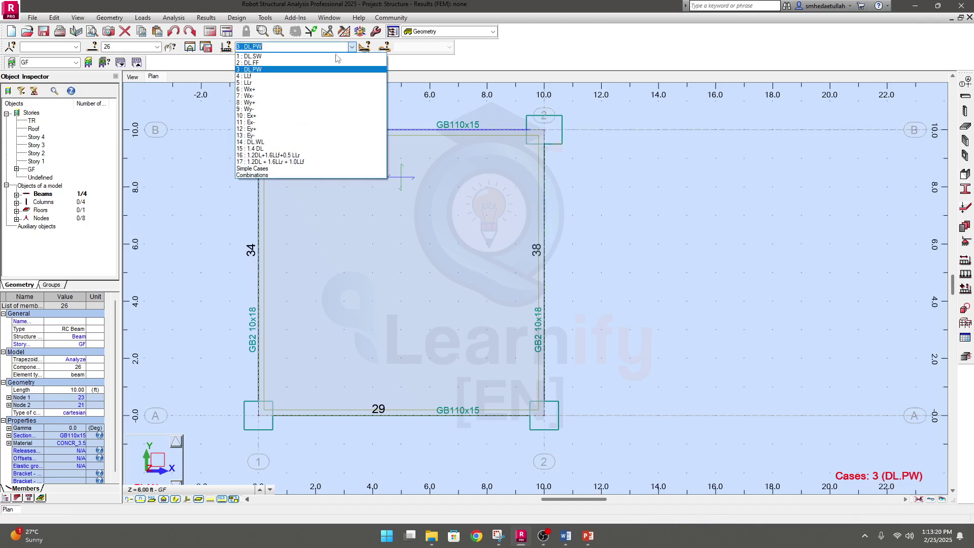
click(282, 77)
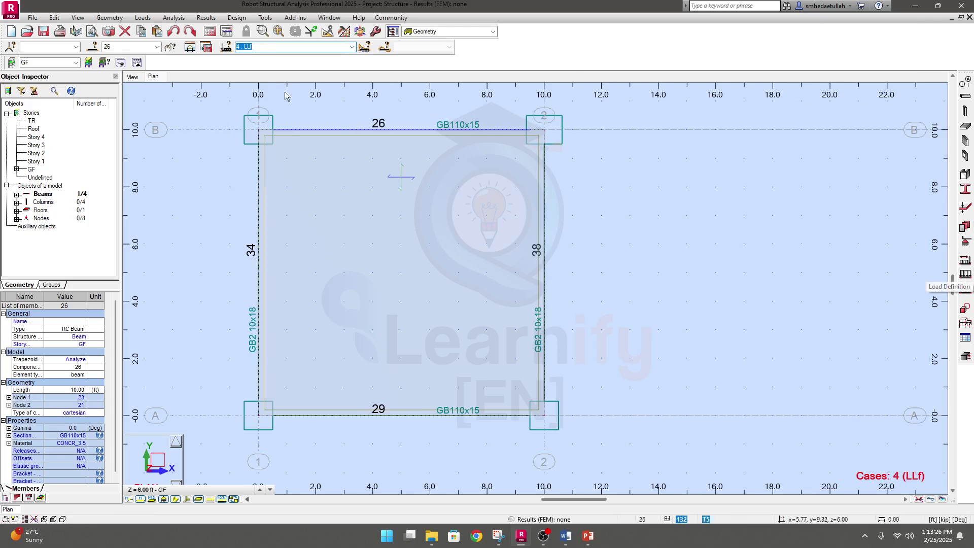
click(966, 275)
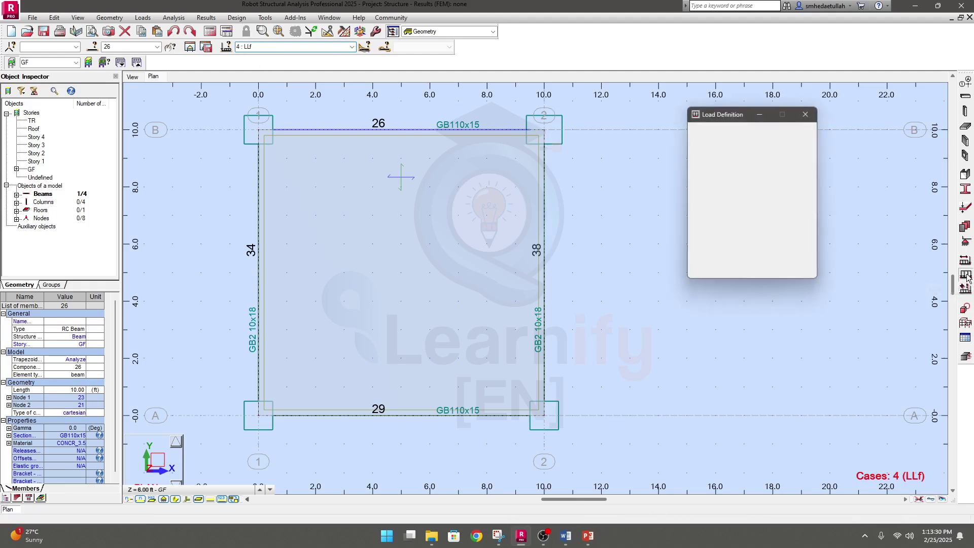
drag(718, 116, 692, 126)
click(766, 172)
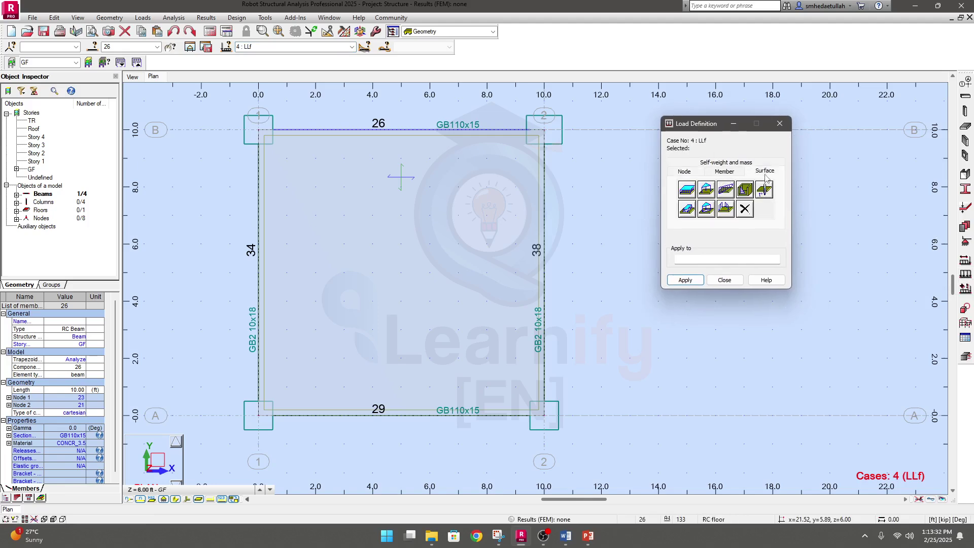
click(690, 189)
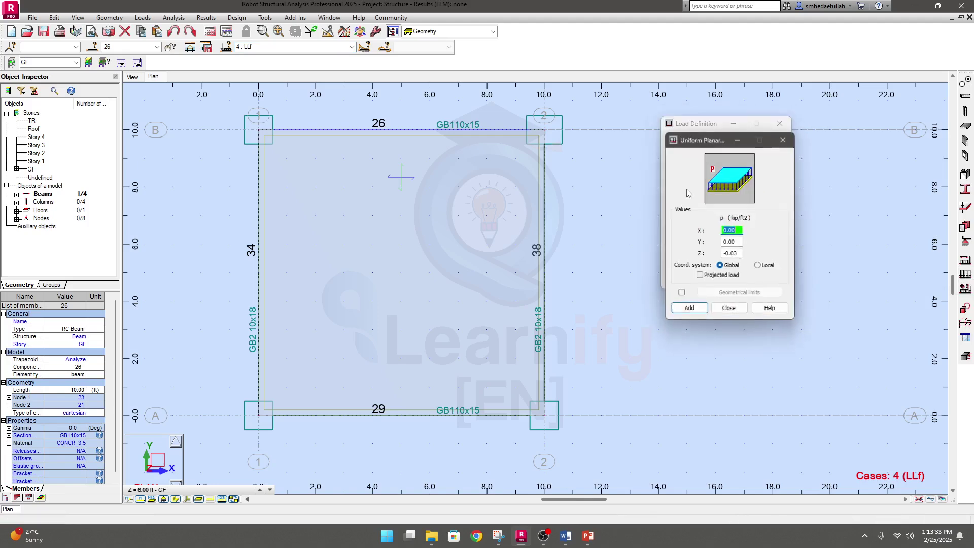
click(735, 254)
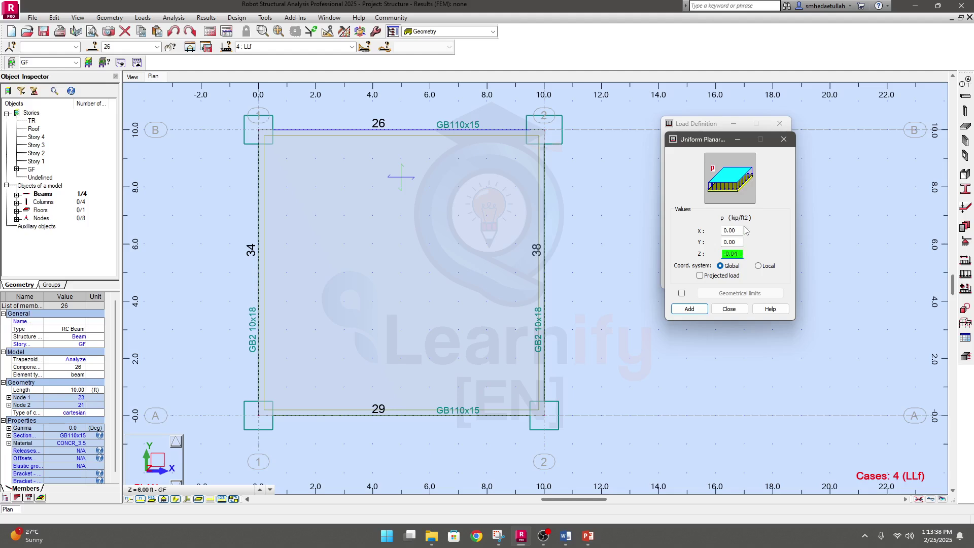
click(688, 309)
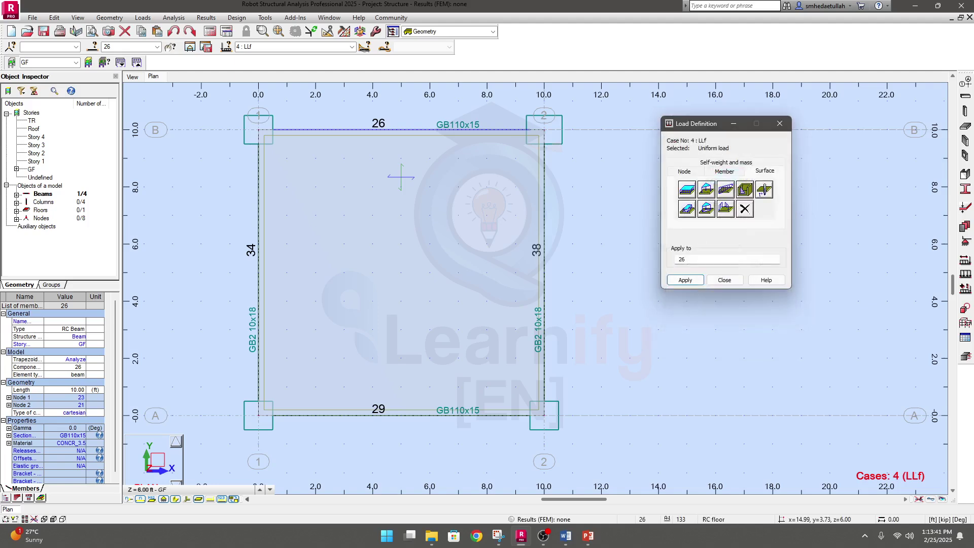
- Apply the LLf uniform planar load to floor panel 132 instead of beam 26
click(691, 261)
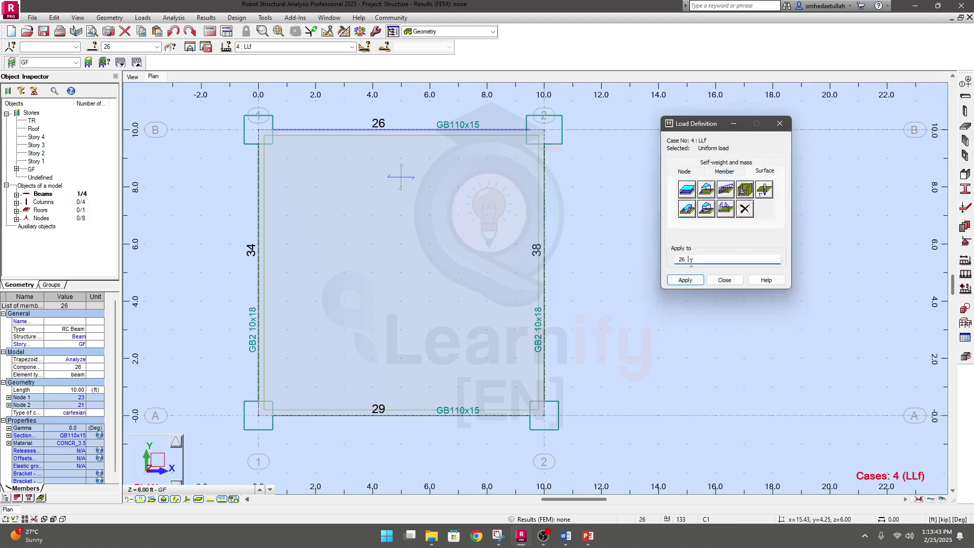
click(375, 277)
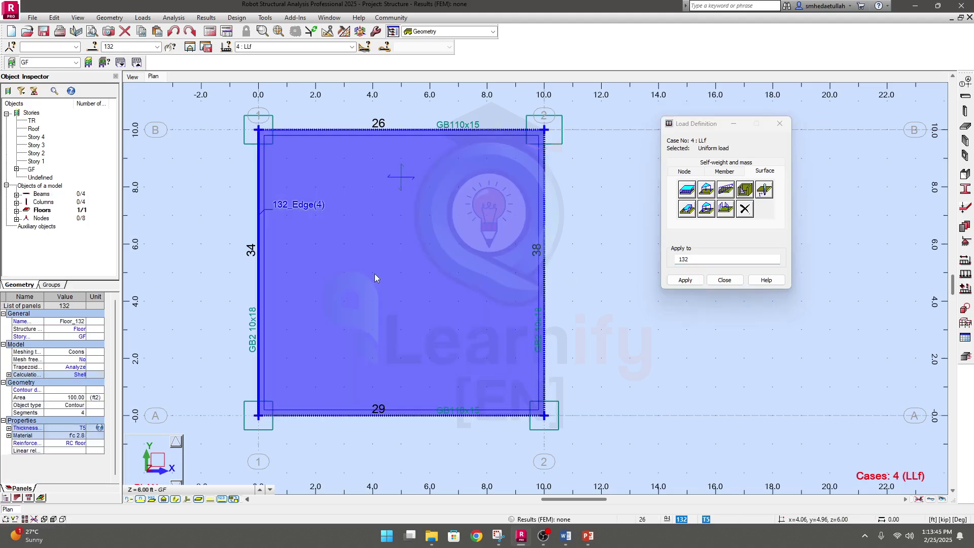
click(685, 280)
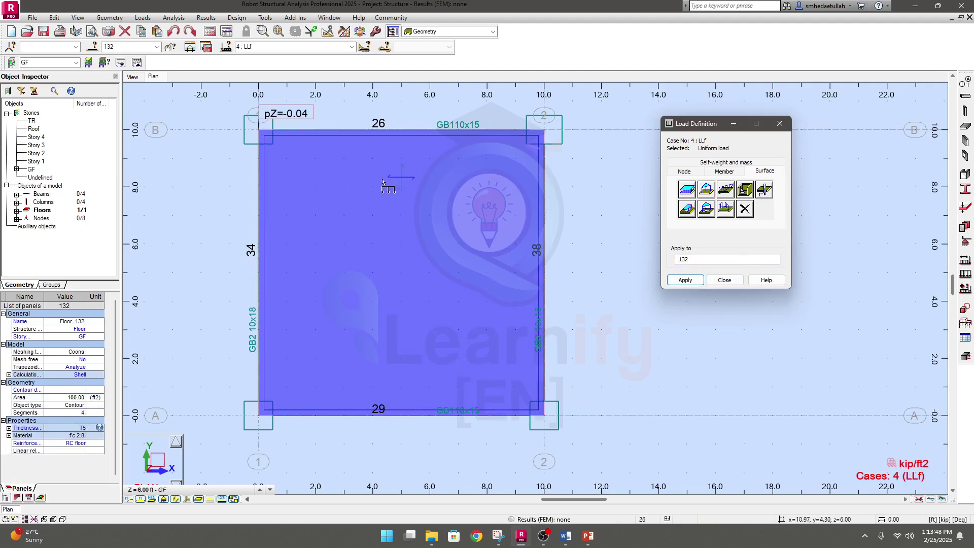
- Close the load definition, make 5 : LLr the active case and define a uniform planar load with a Z value of -0.1 kip/ft2
click(725, 280)
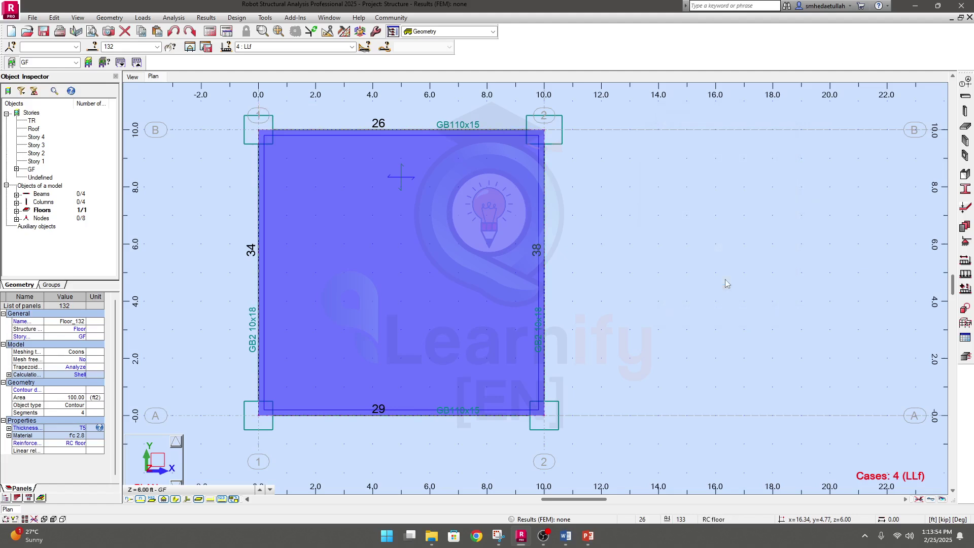
click(352, 46)
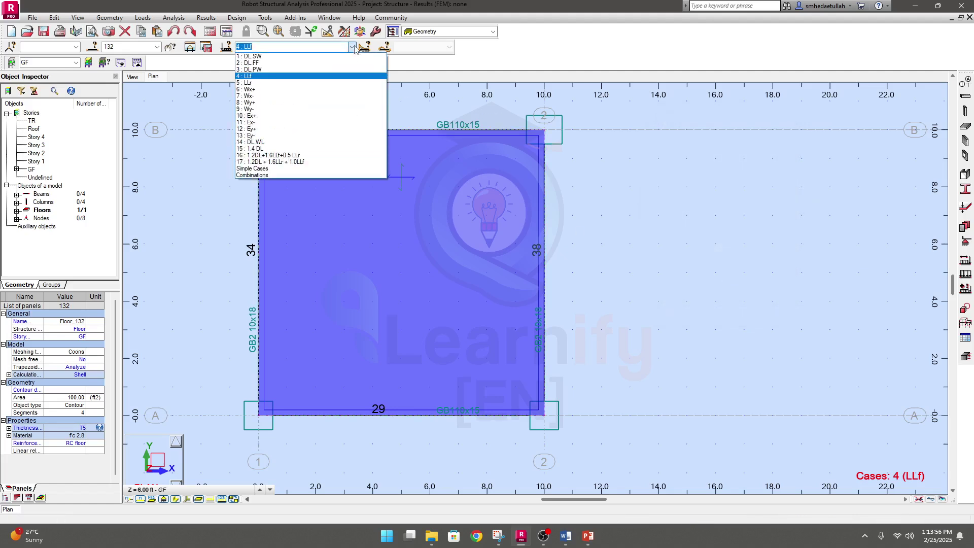
click(283, 83)
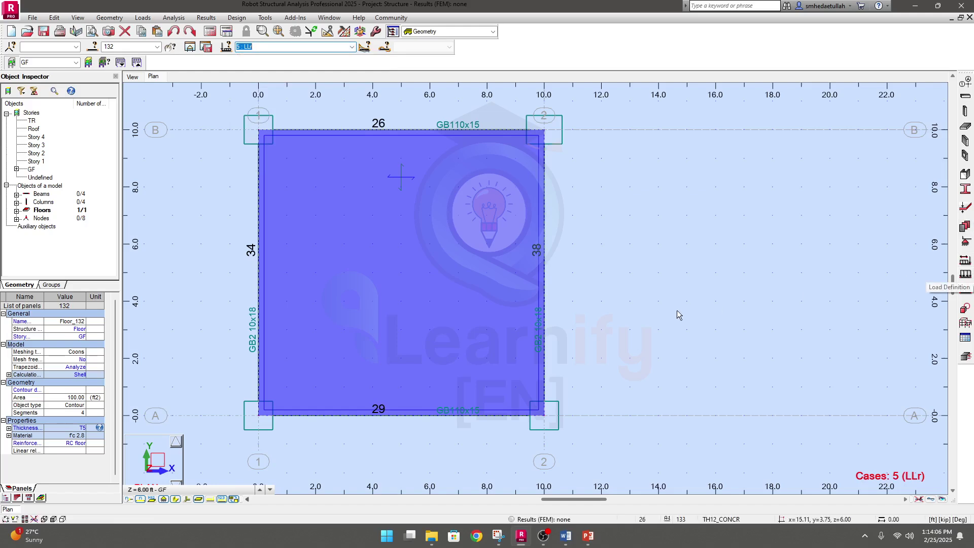
click(966, 274)
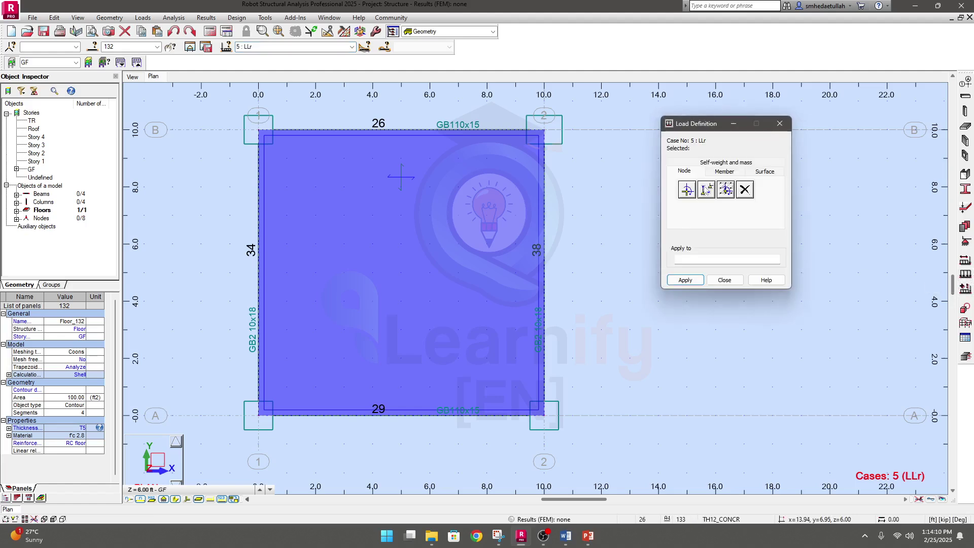
click(736, 169)
click(769, 169)
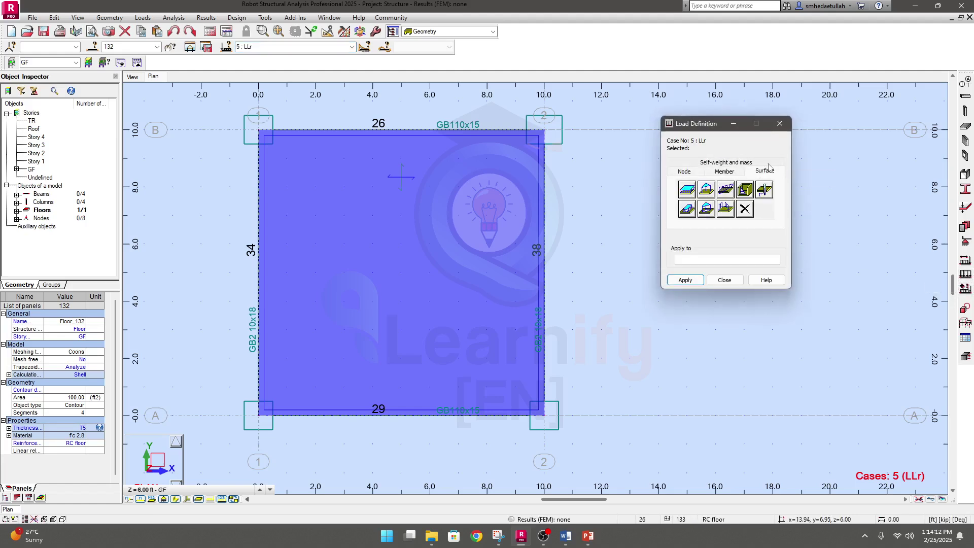
click(690, 193)
click(737, 230)
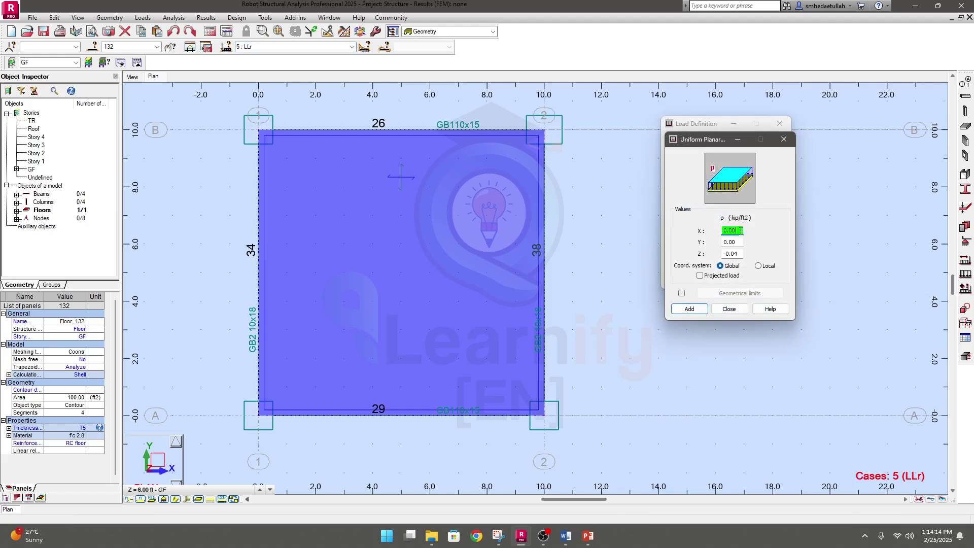
click(737, 253)
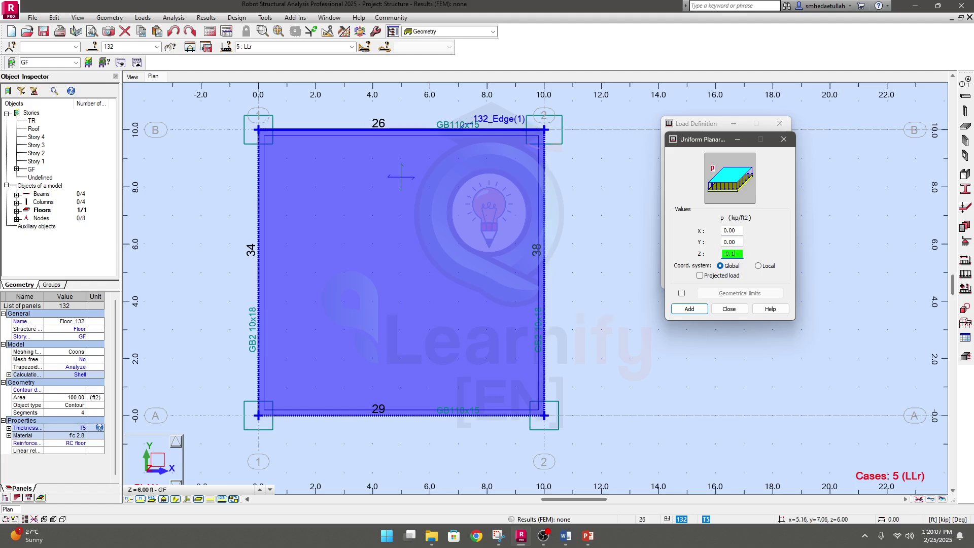
click(691, 309)
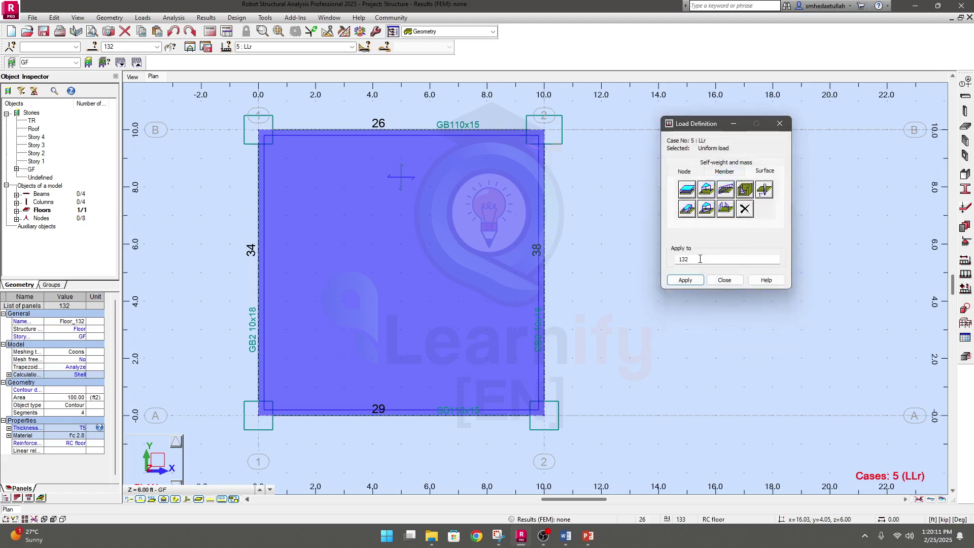
- Apply the LLr uniform planar load to floor panel 132 and close the load definition
click(701, 259)
drag(678, 259, 722, 259)
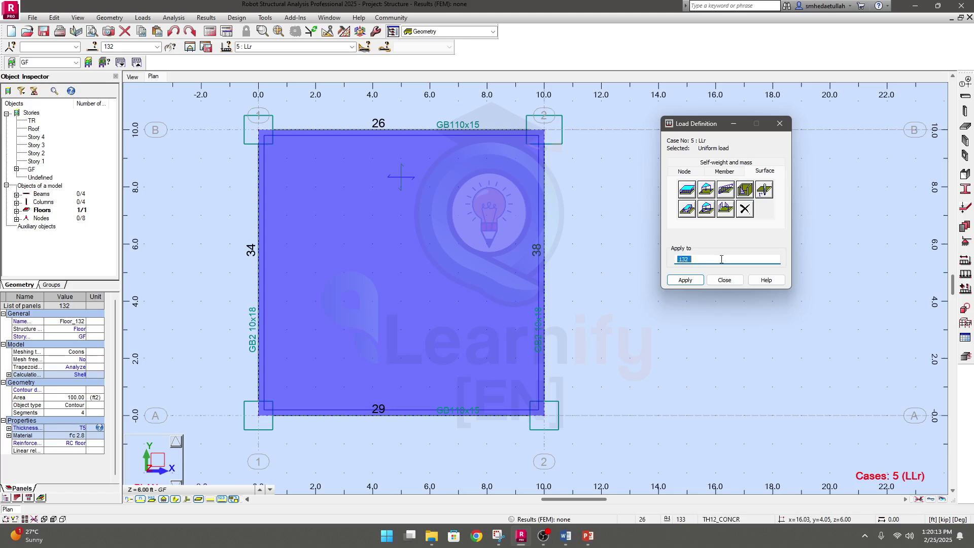
click(460, 289)
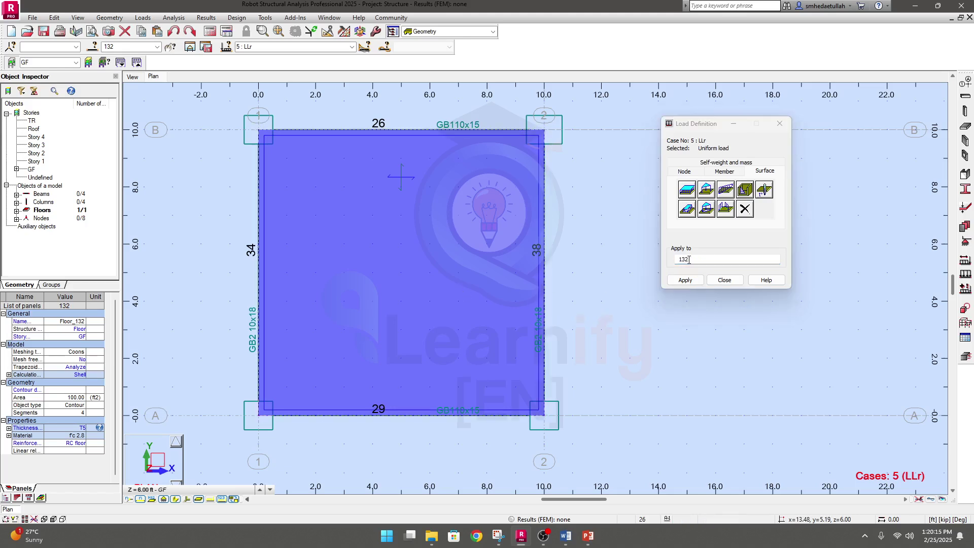
click(686, 281)
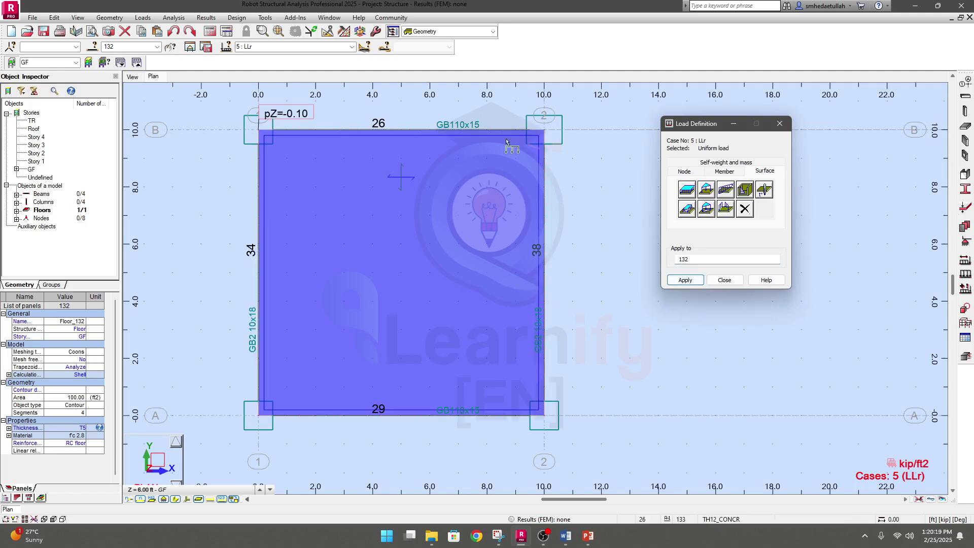
click(725, 281)
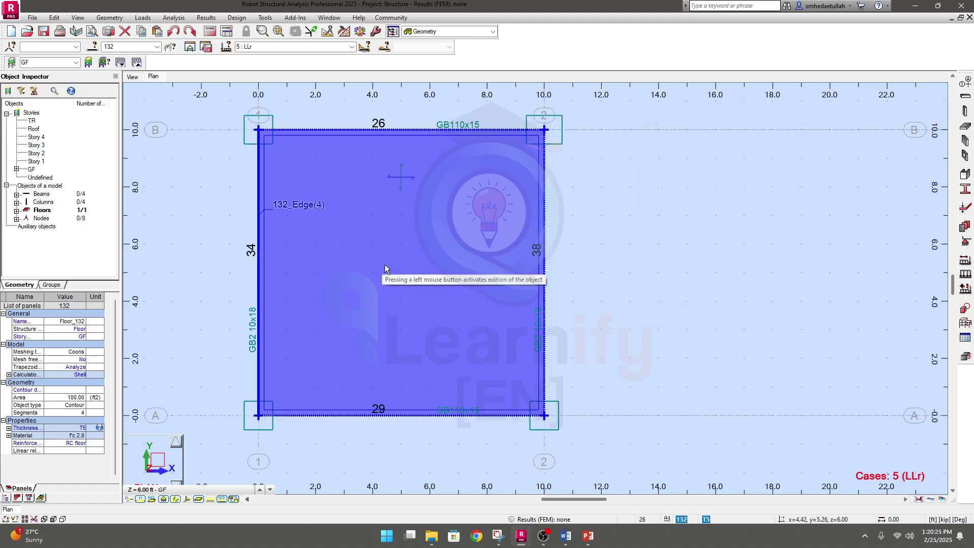
- Make 14 : DL.WL the active load case and apply a uniform planar load of -0.03 kip/ft2 in Z to floor panel 132
click(352, 47)
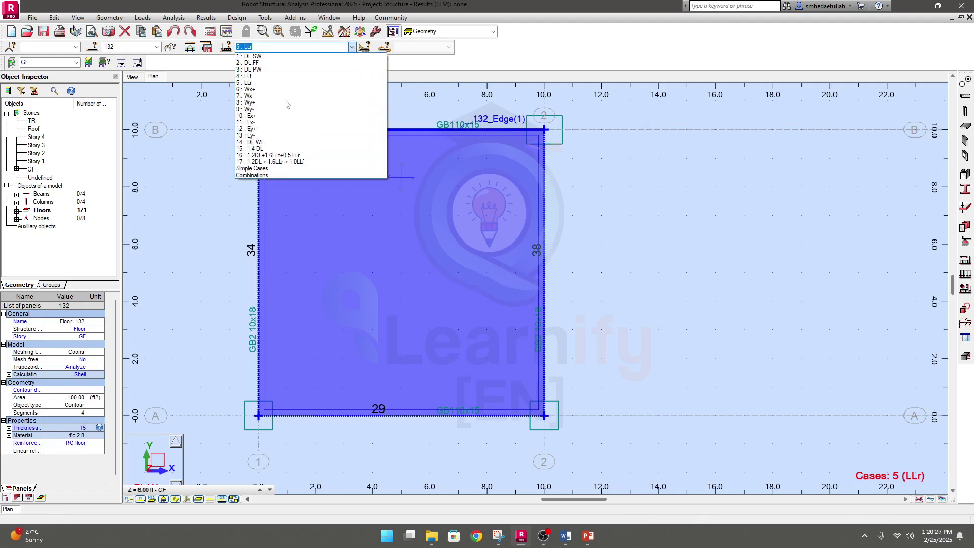
click(267, 147)
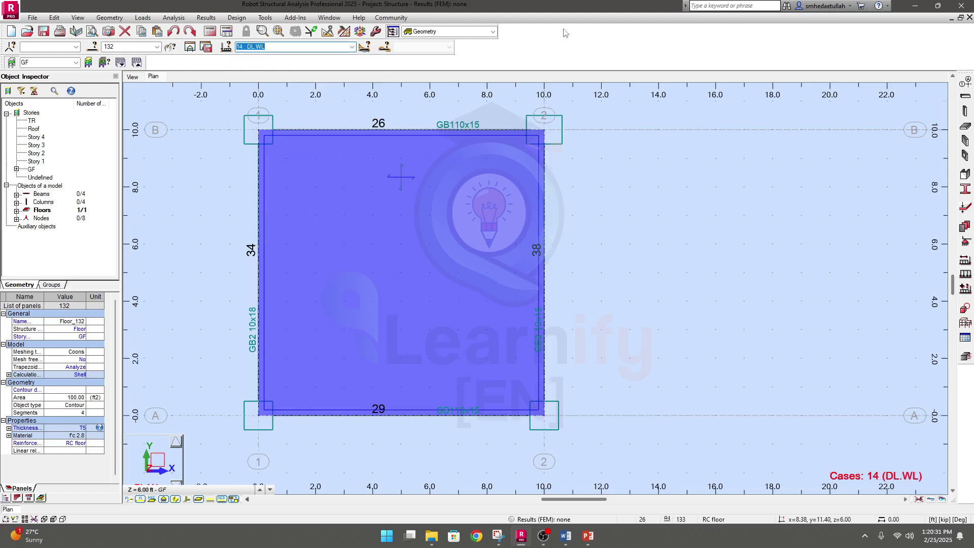
click(966, 276)
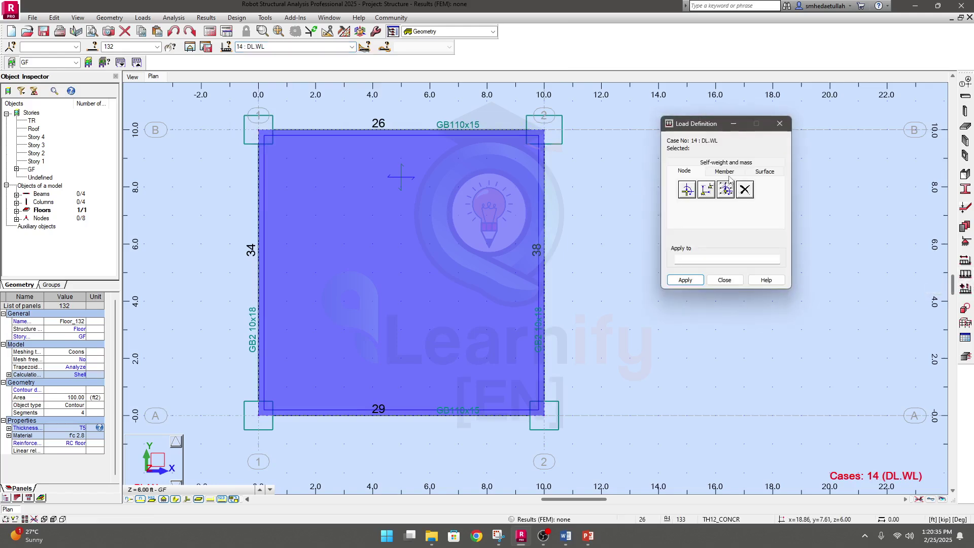
click(763, 172)
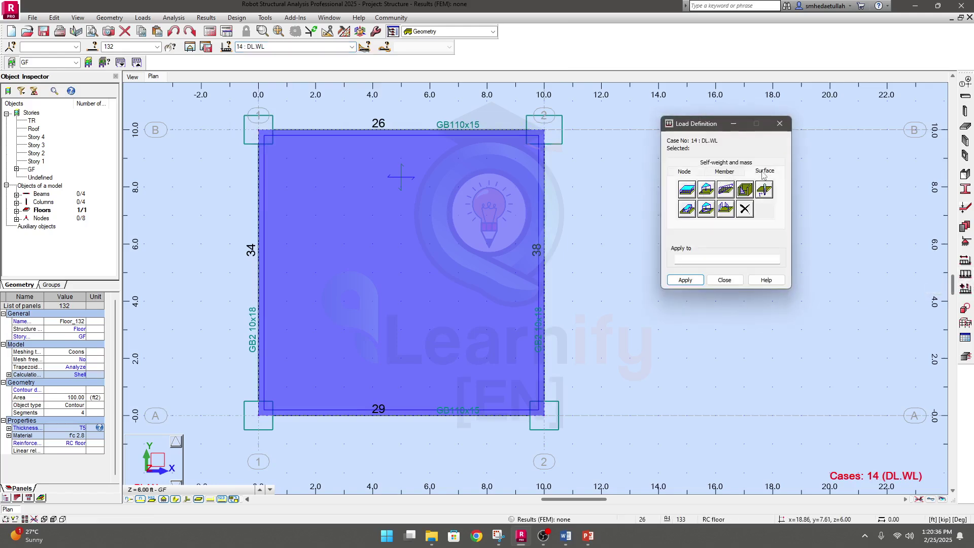
click(686, 190)
click(741, 253)
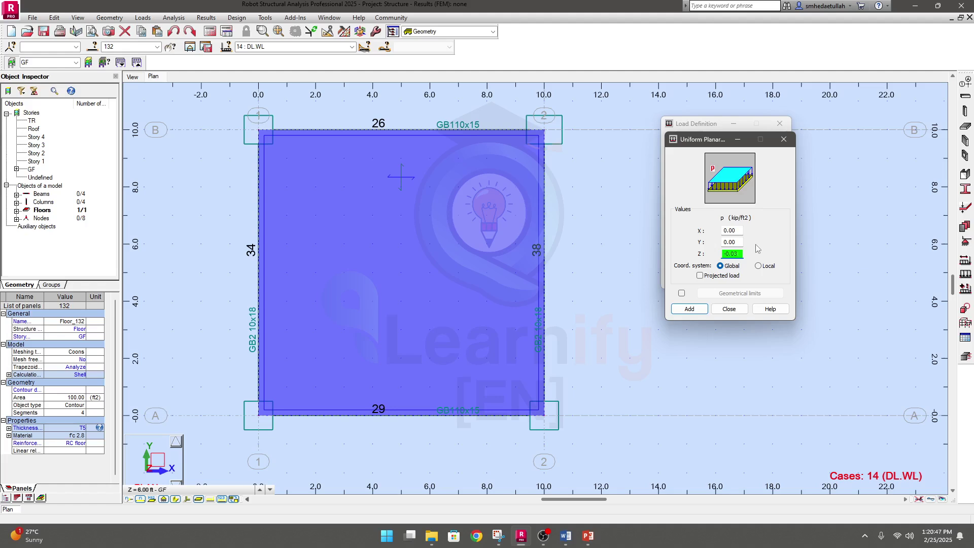
click(689, 309)
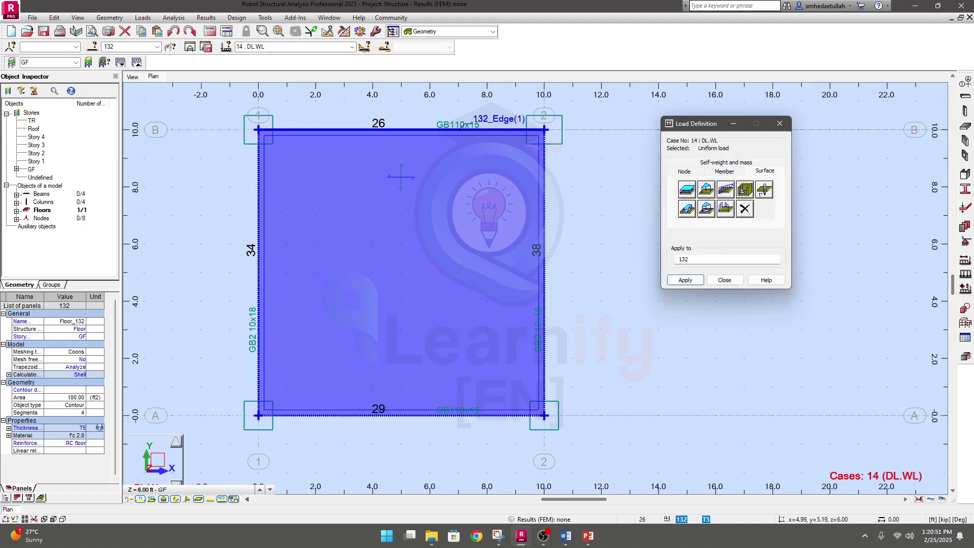
click(685, 280)
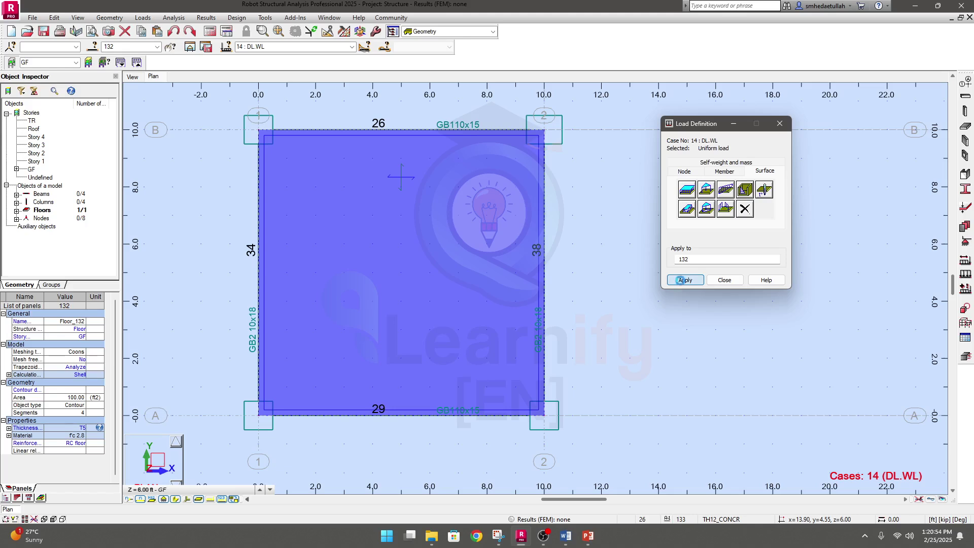
click(724, 280)
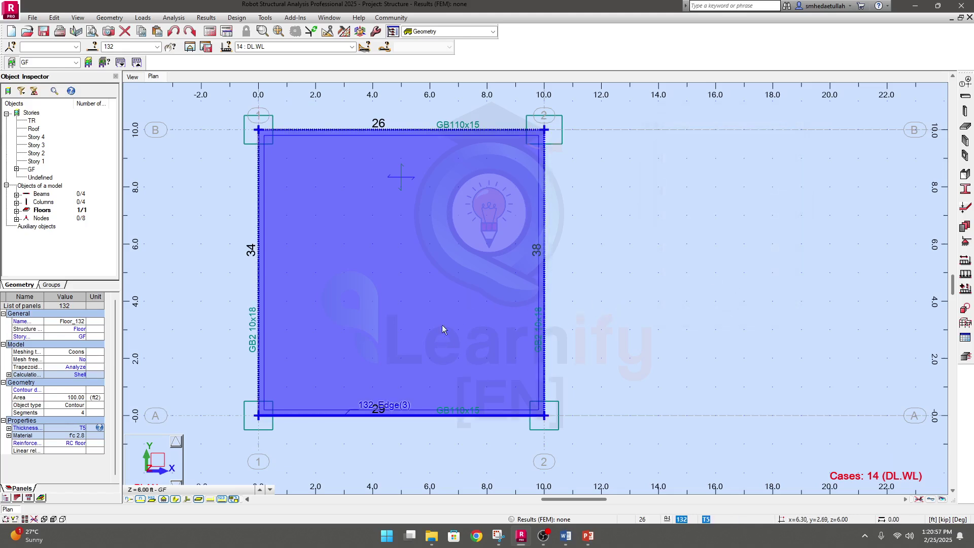
- Display load case 3 : DL.PW and examine the uniform loads on the perimeter beams in the plan
middle_drag(691, 294, 708, 301)
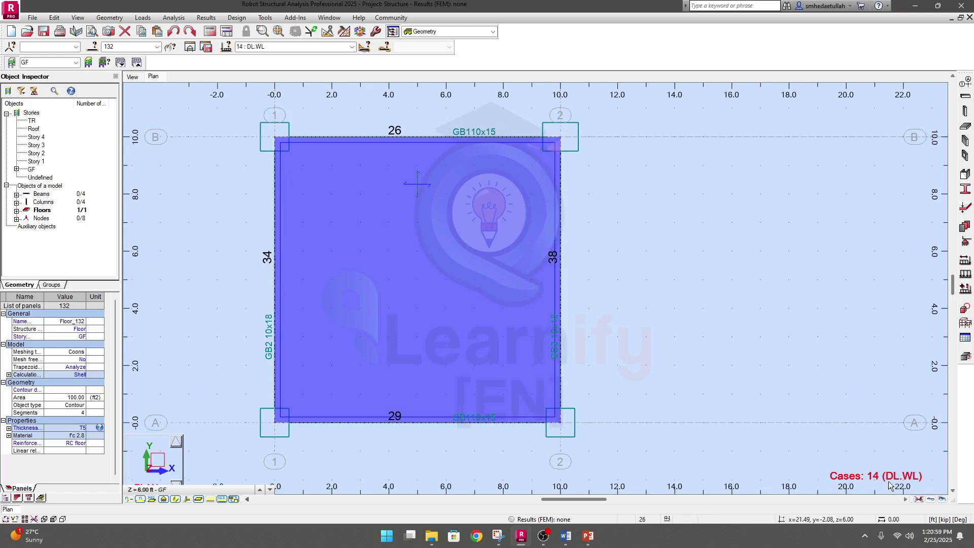
click(352, 47)
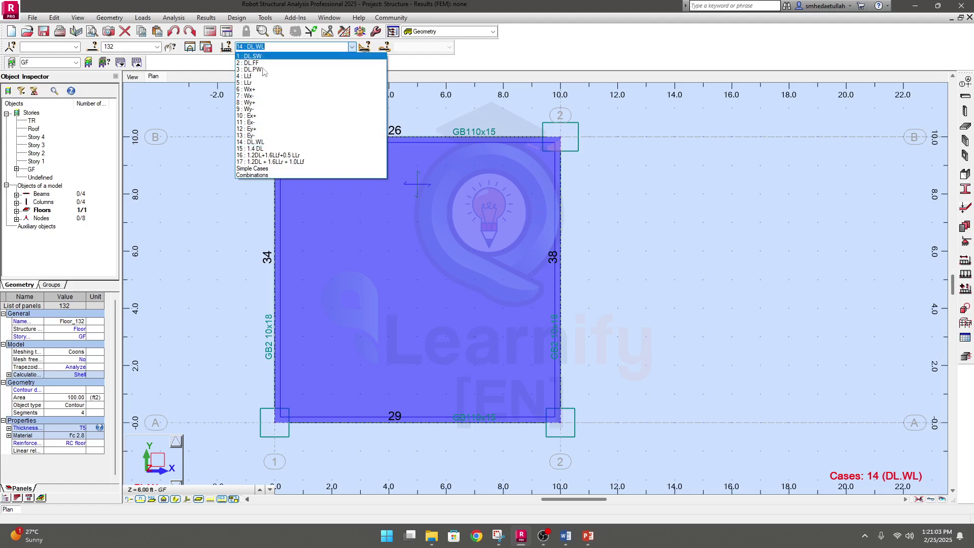
click(579, 51)
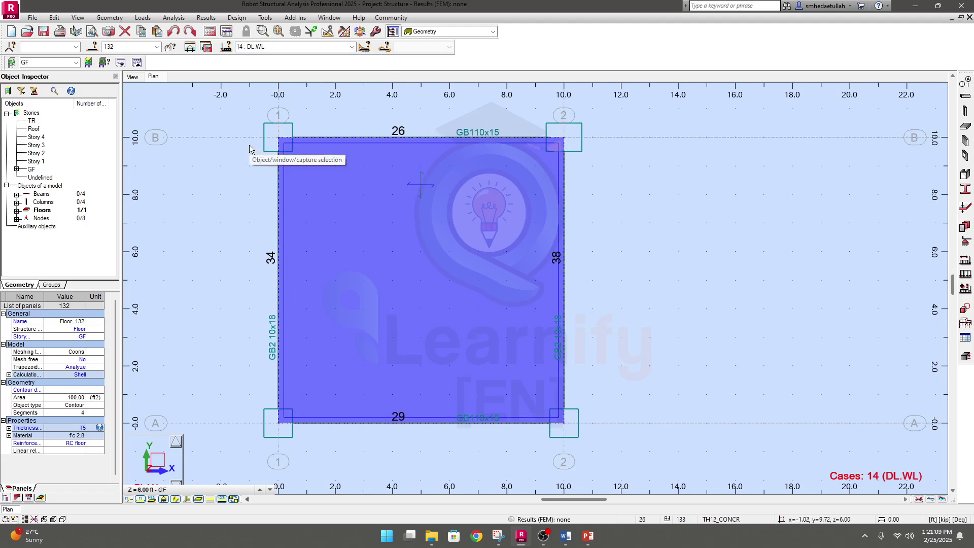
middle_drag(591, 259, 625, 266)
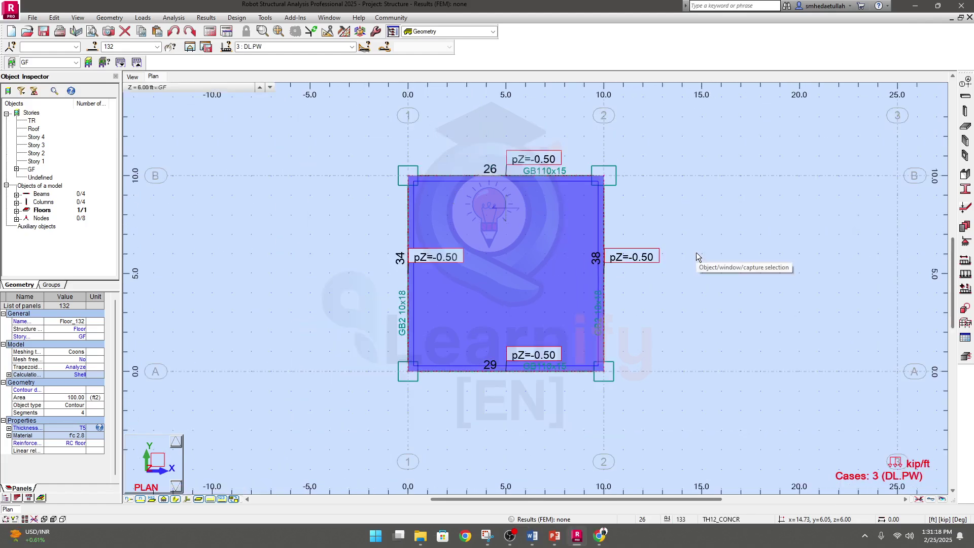
middle_drag(306, 268, 301, 268)
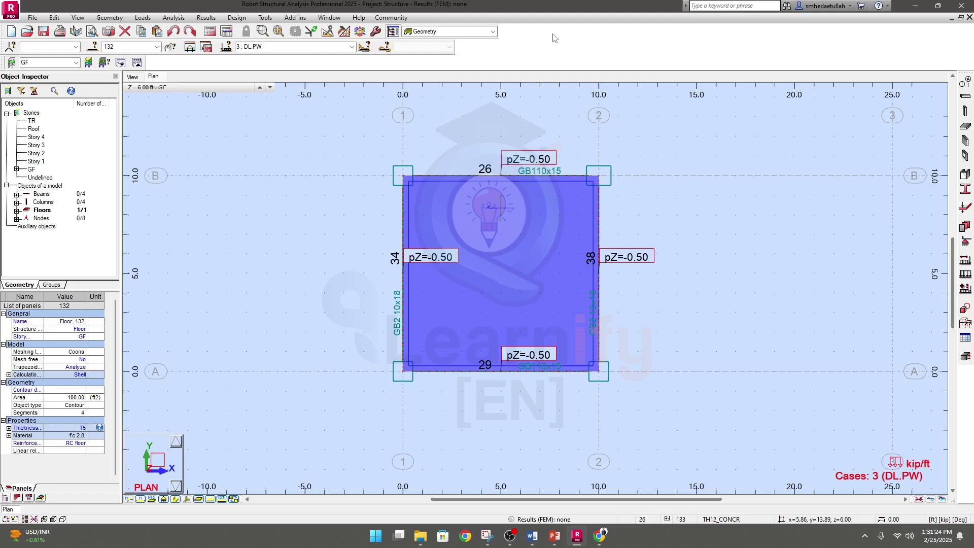
- Open the Analysis Type settings and review the analysis type assigned to each load case and combination
click(175, 19)
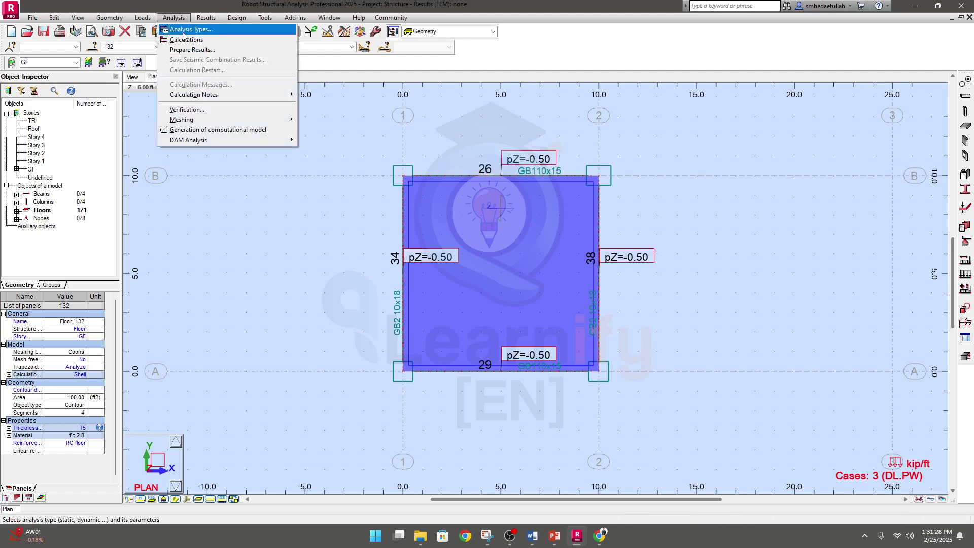
click(596, 39)
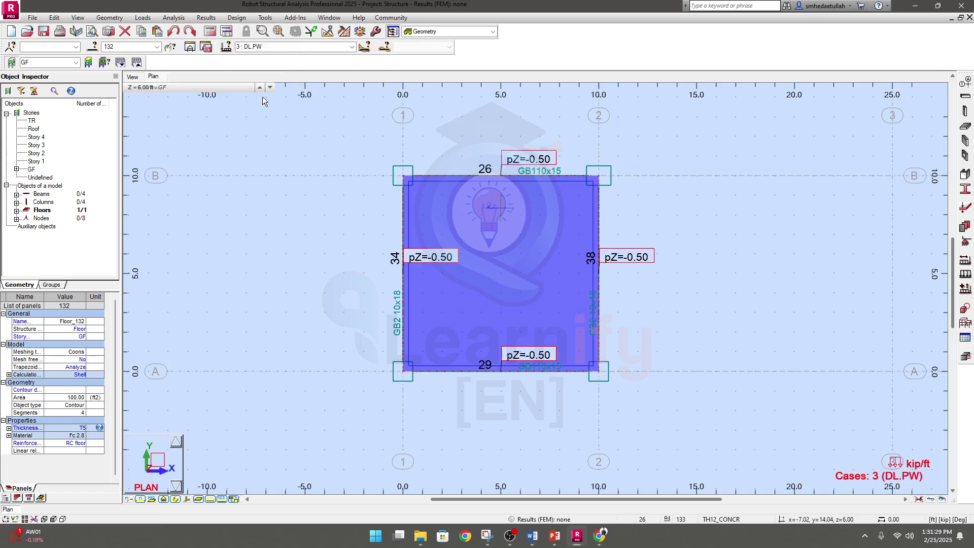
click(226, 32)
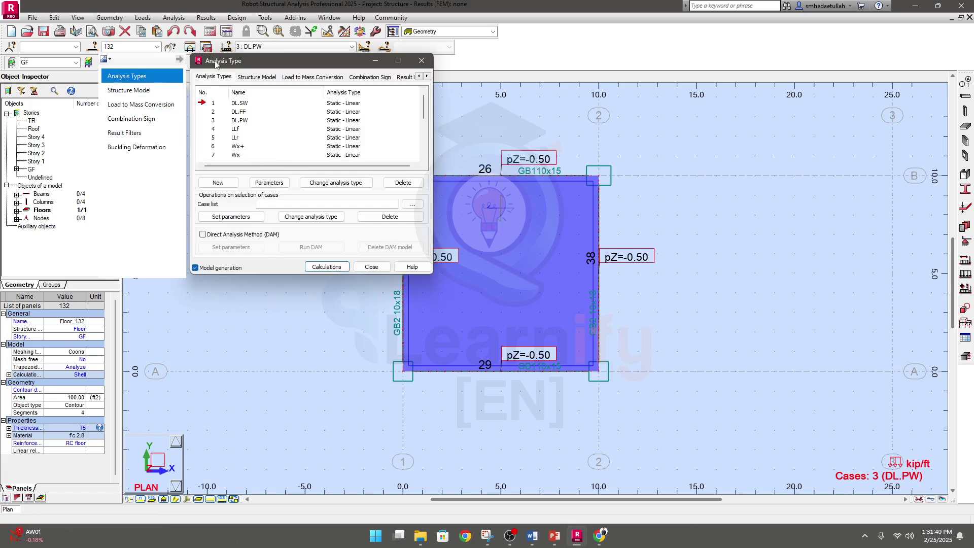
drag(218, 62, 288, 107)
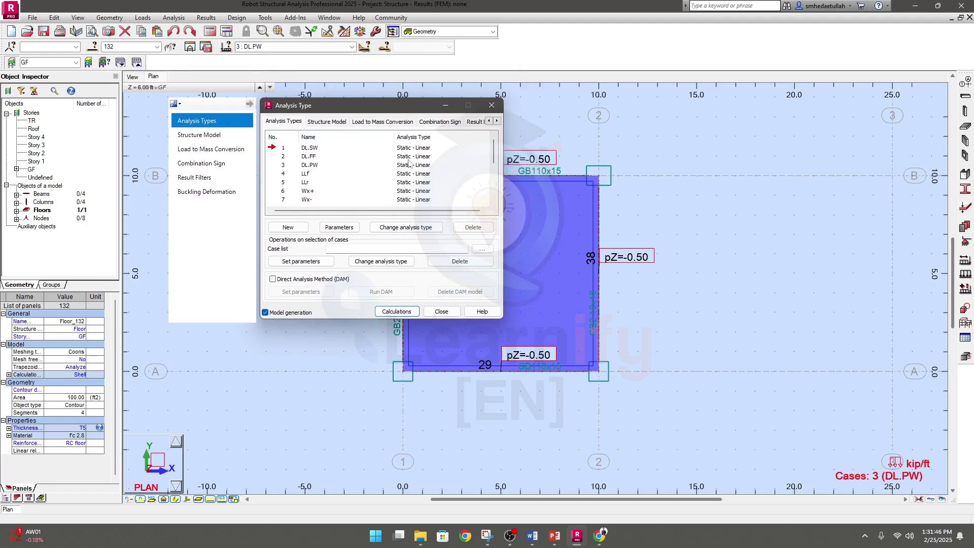
scroll(414, 188, down, 4)
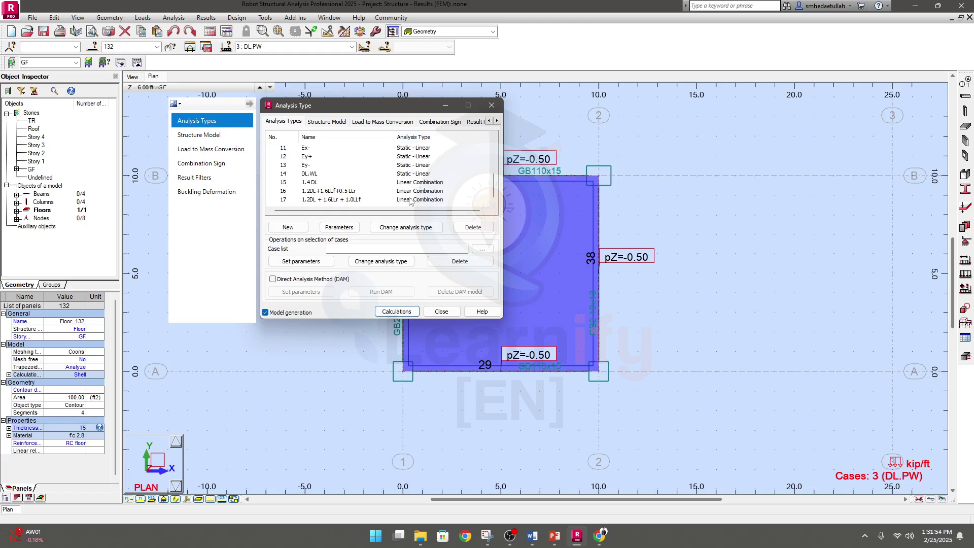
- Review the structure model generation and load to mass conversion settings, including the cases available for conversion
click(329, 122)
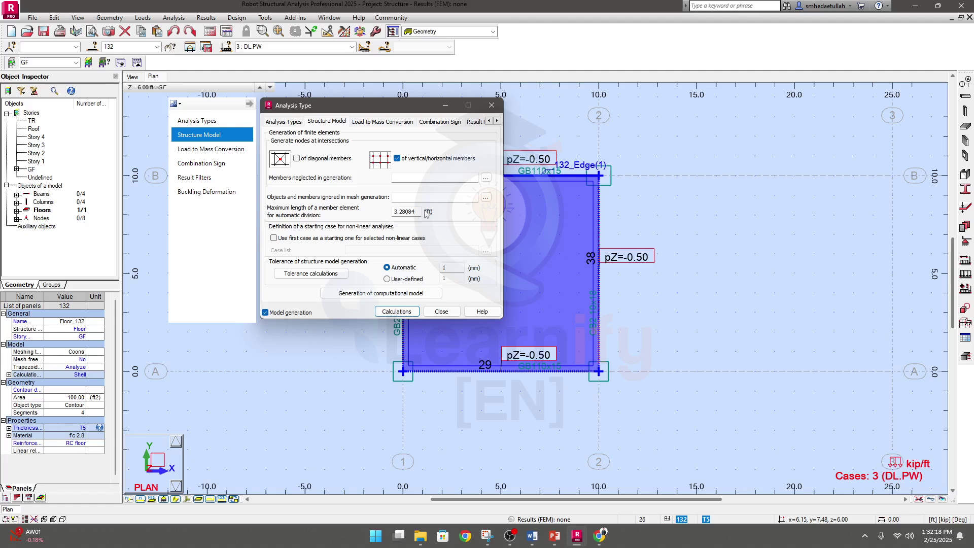
click(378, 123)
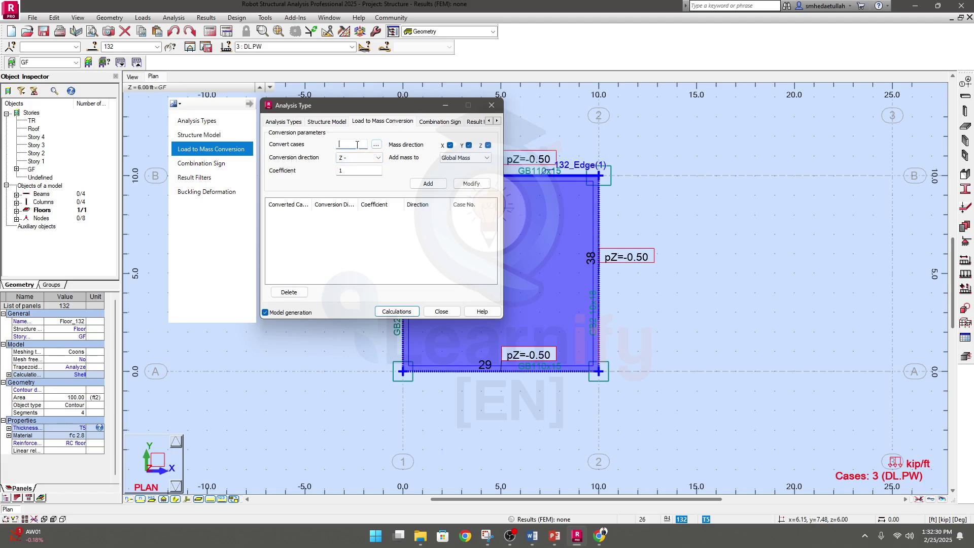
click(375, 145)
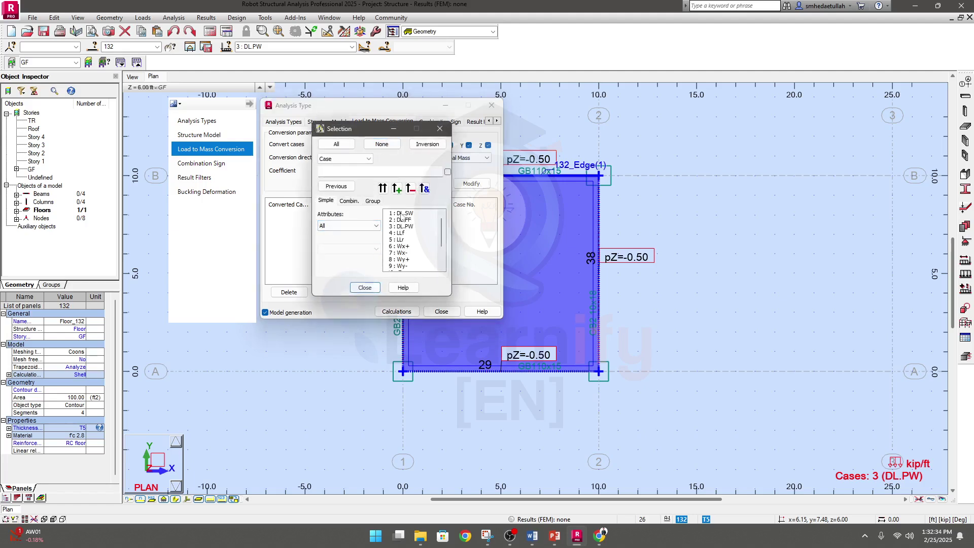
click(440, 129)
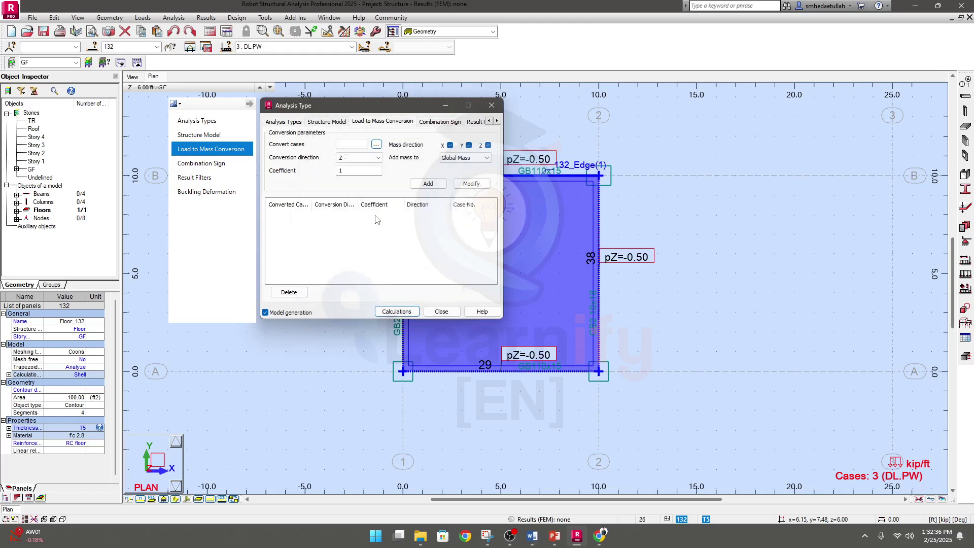
- Set the default type of seismic combination to SRSS in the combination sign settings
click(432, 123)
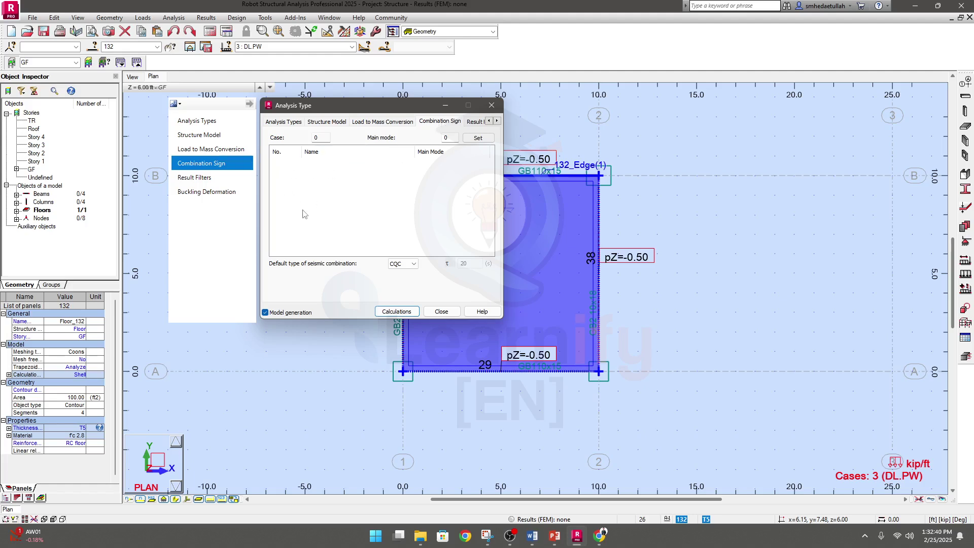
click(411, 264)
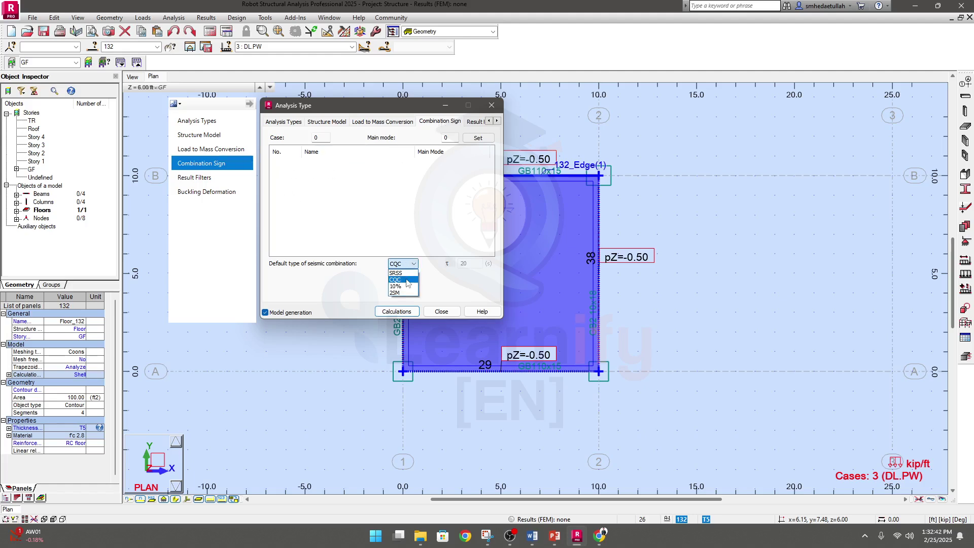
click(405, 273)
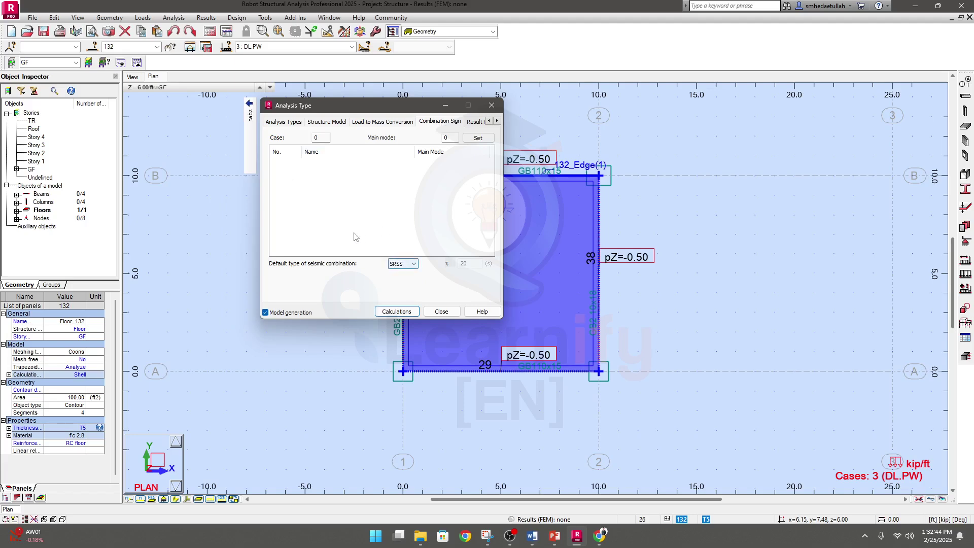
- Review the result filter settings and the load case selection available for filtering result tables
click(473, 122)
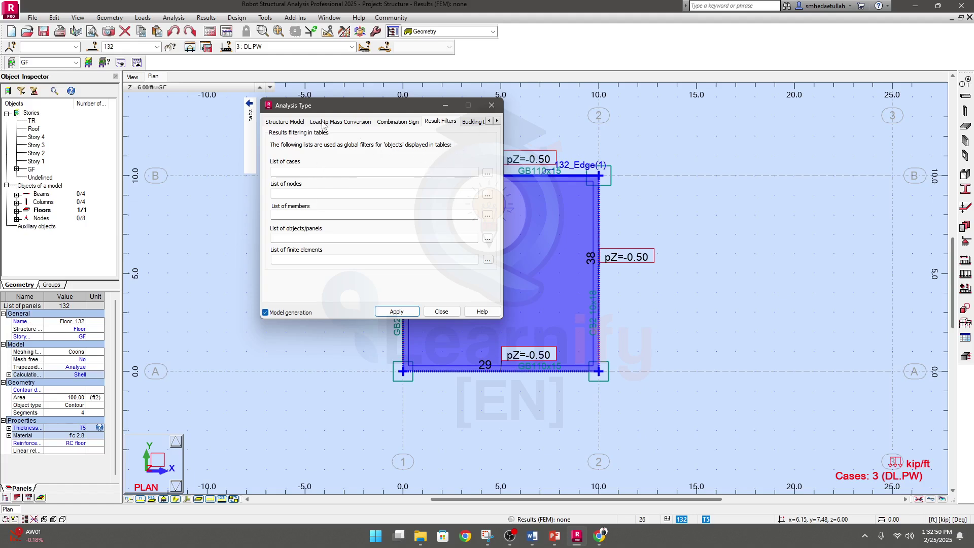
mouse_move(251, 130)
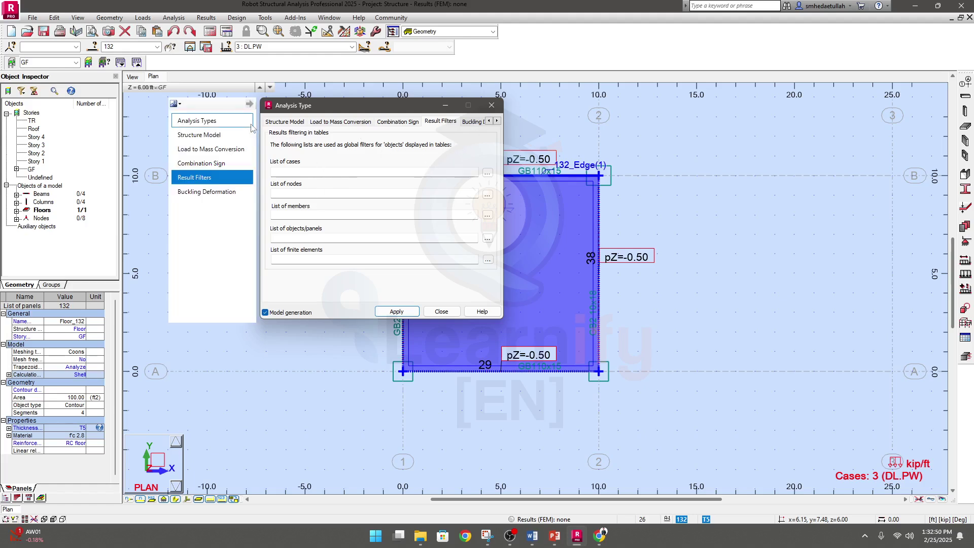
click(194, 181)
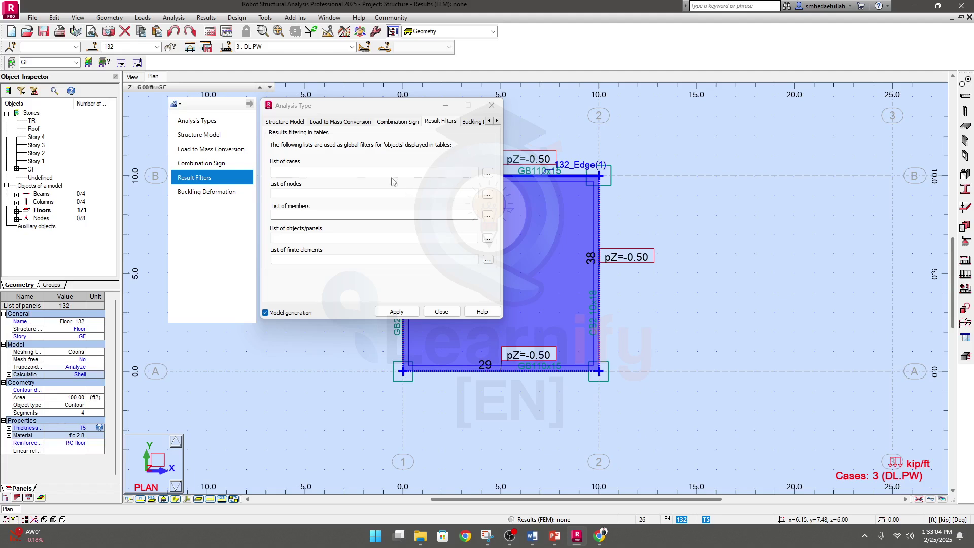
click(487, 172)
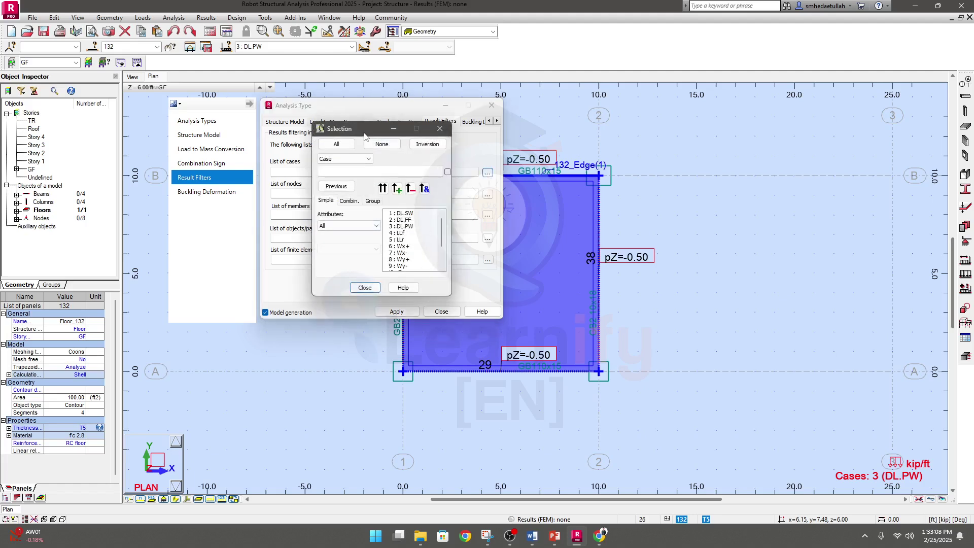
drag(365, 136, 462, 164)
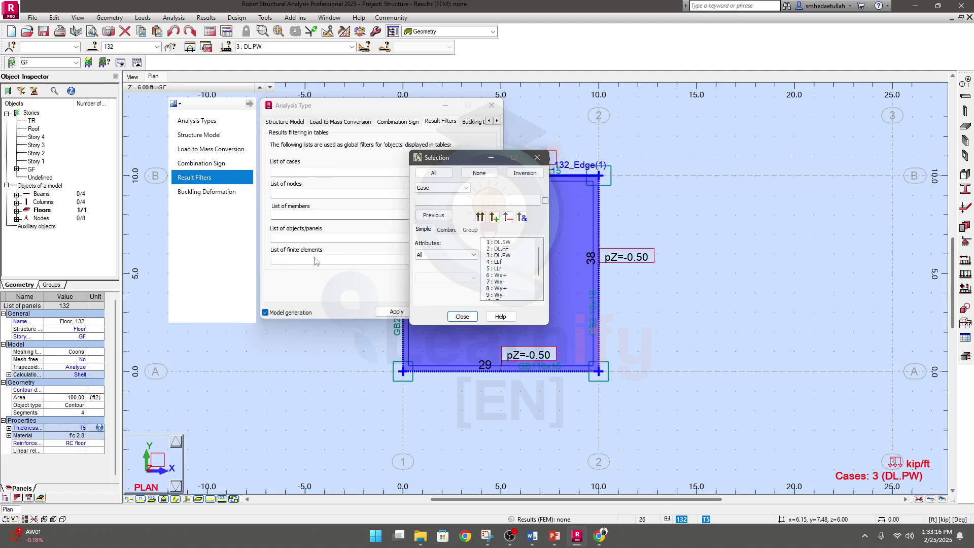
click(462, 316)
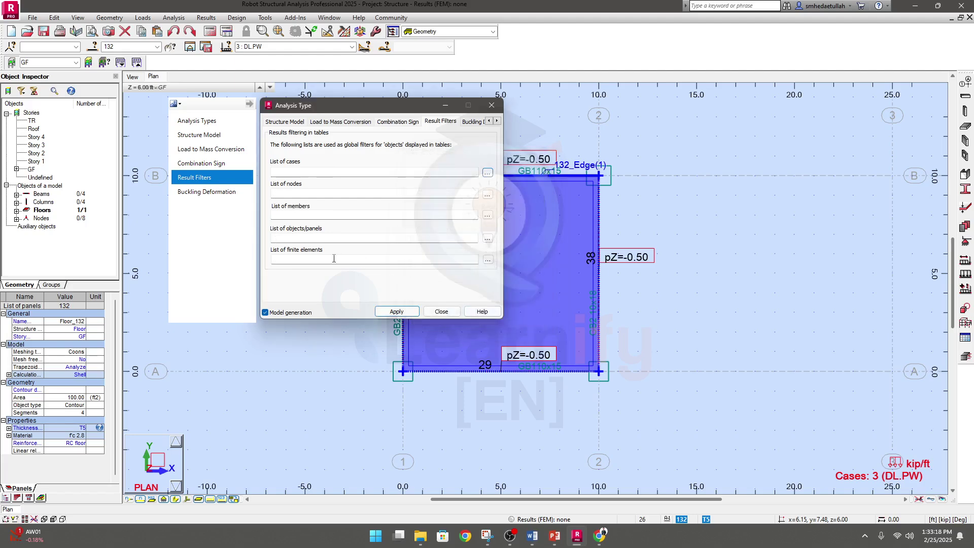
- Examine the buckling deformation parameters with the initial deformation option enabled, disable it again, and close the Analysis Type settings
click(226, 194)
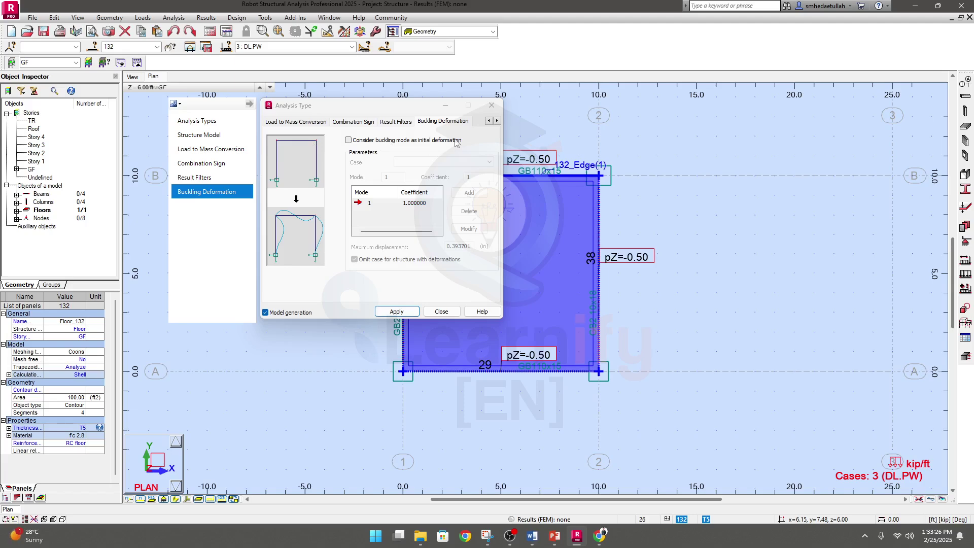
click(350, 141)
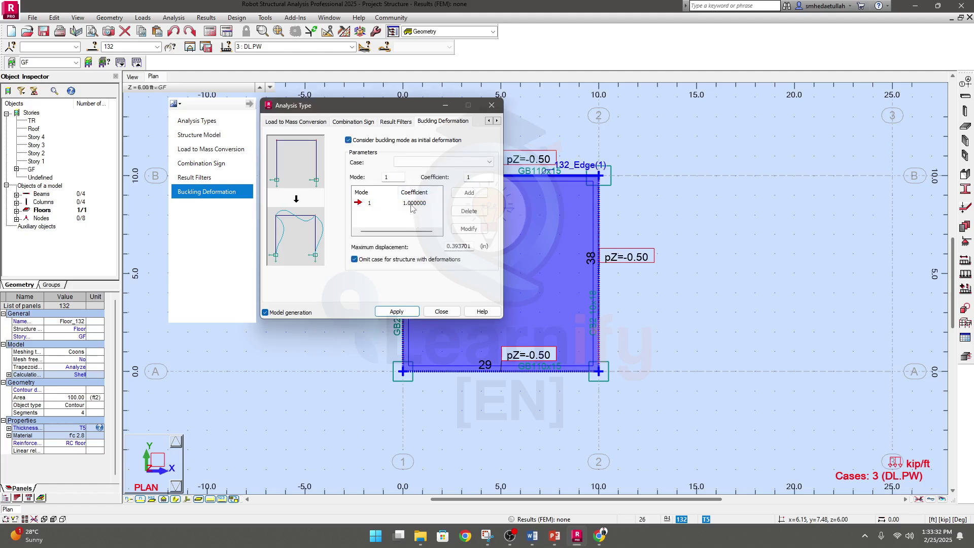
click(348, 141)
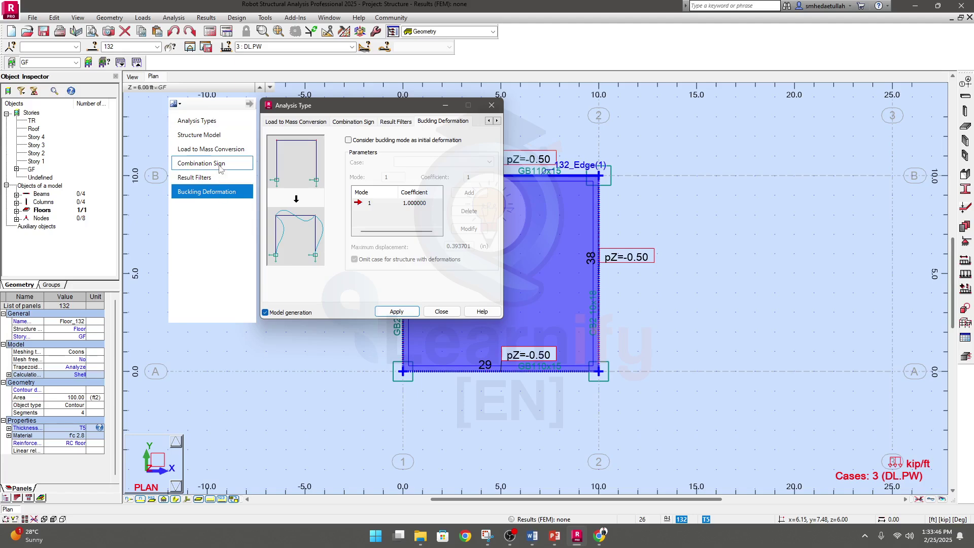
click(437, 311)
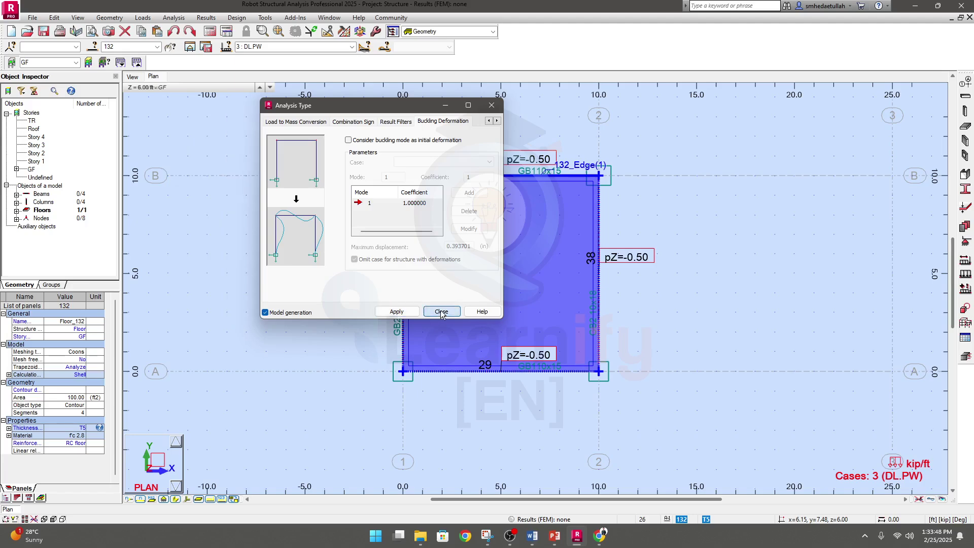
- Open the Prepare Results settings, review the result template and its listed results, and close them
middle_drag(322, 207, 259, 201)
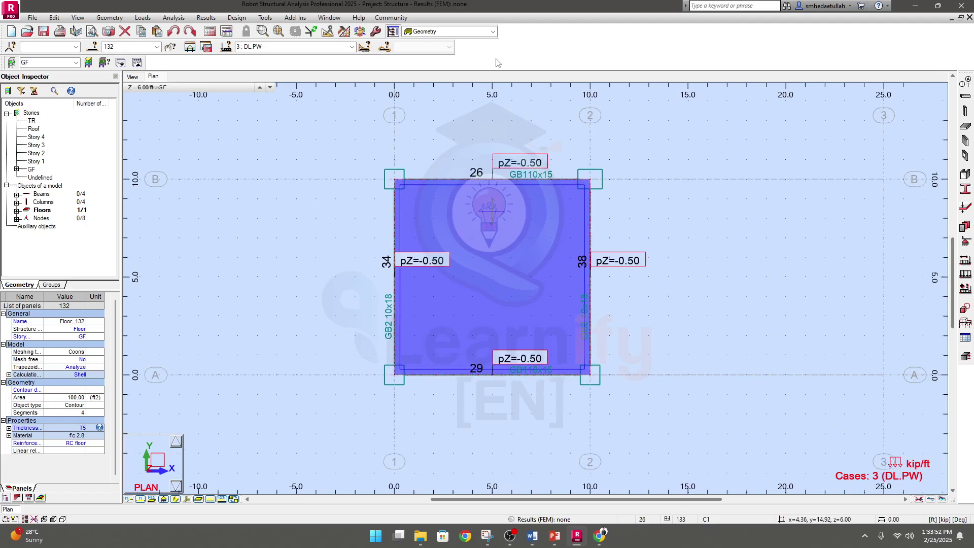
click(170, 19)
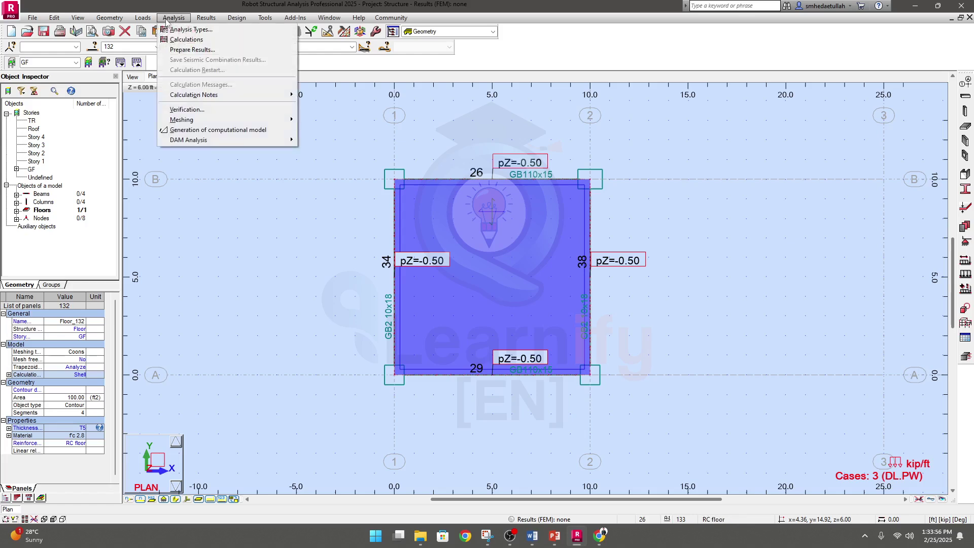
click(192, 51)
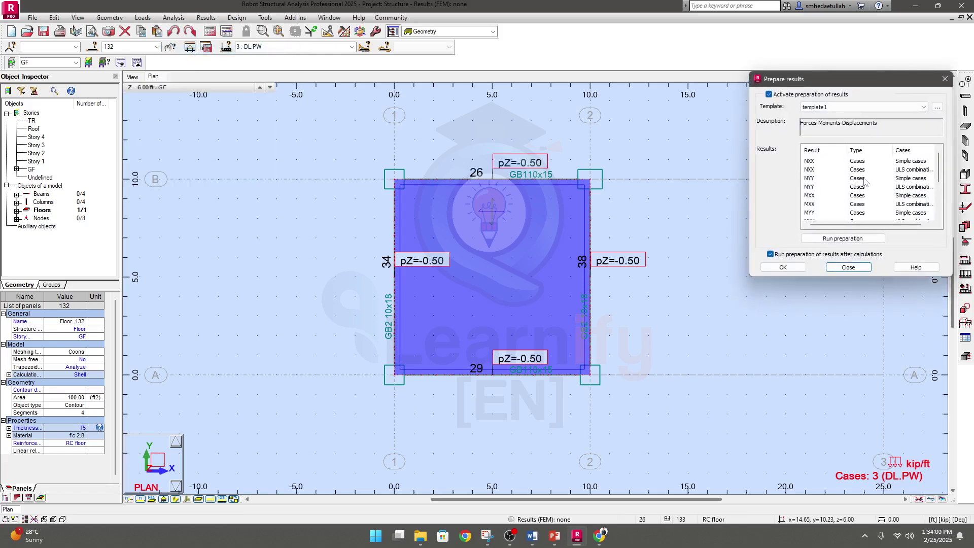
click(945, 79)
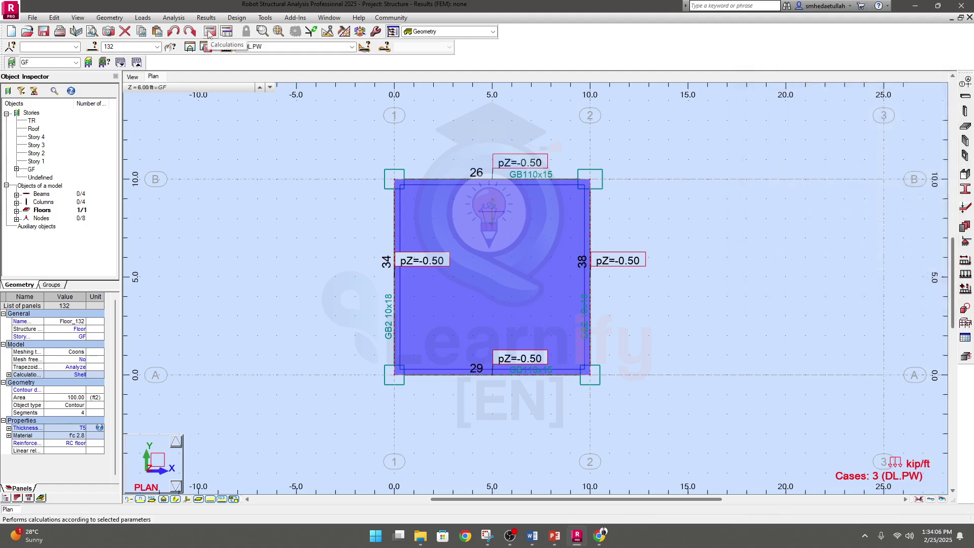
- Run the structural calculations for the model
click(173, 17)
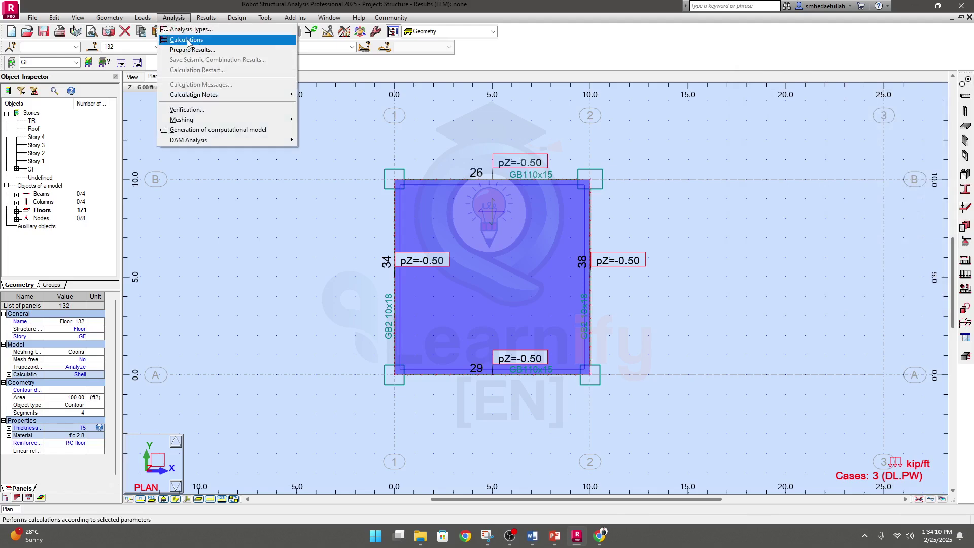
click(151, 3)
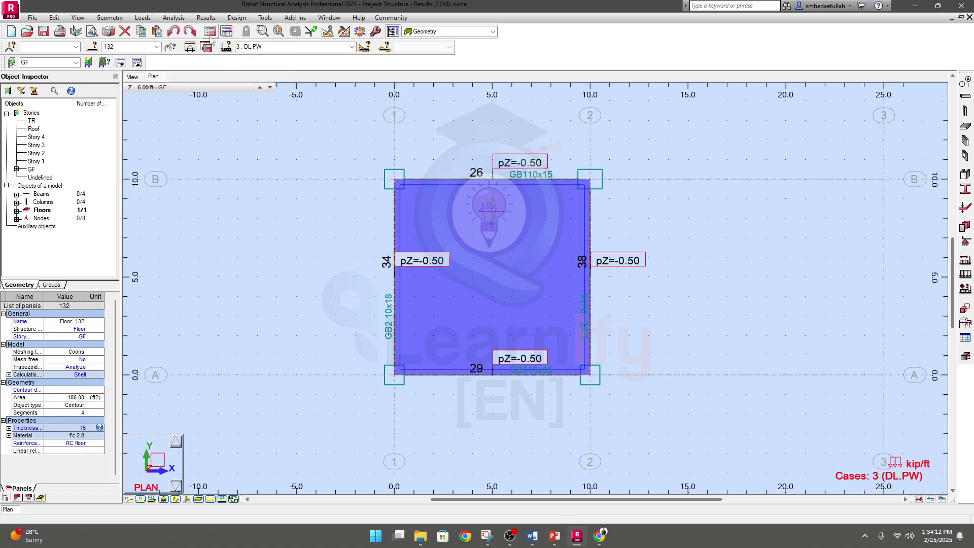
click(210, 33)
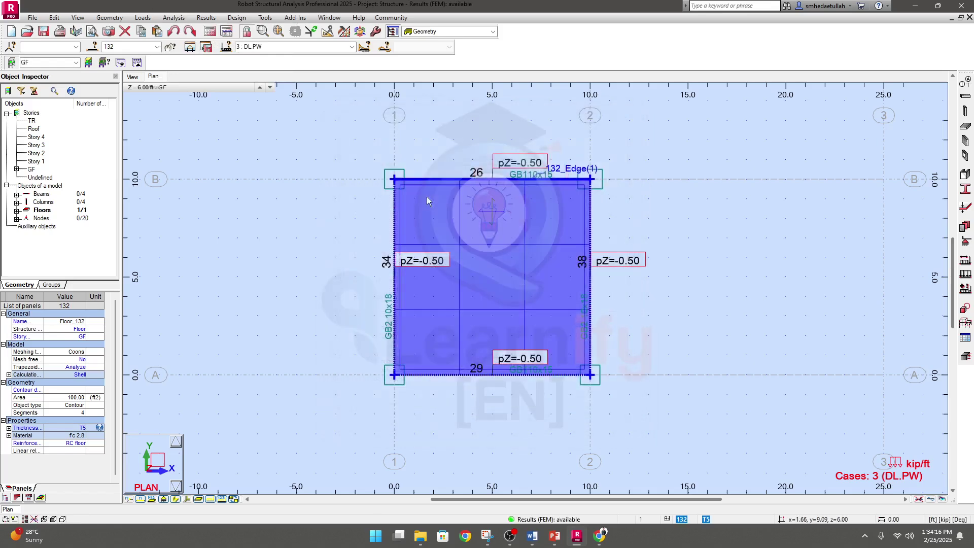
middle_drag(644, 323, 612, 334)
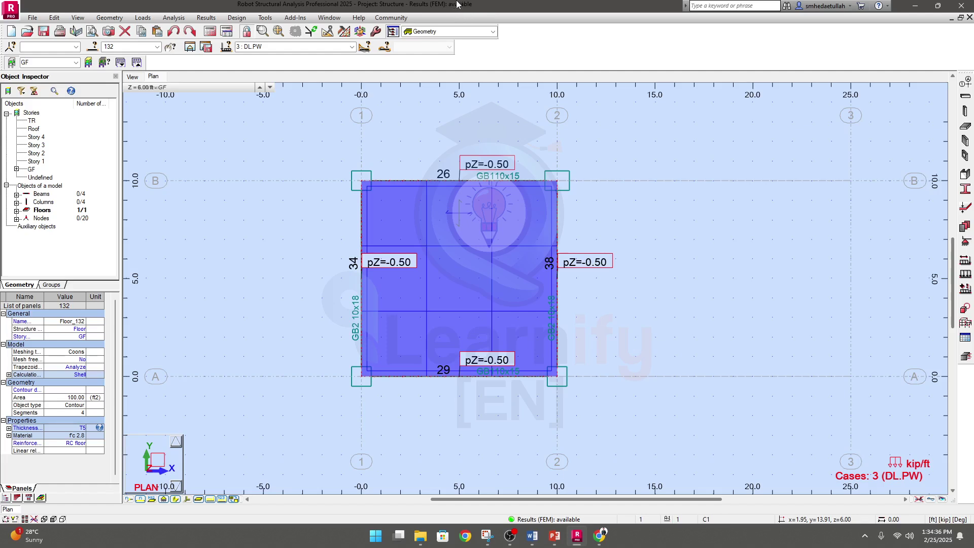
middle_drag(588, 193, 584, 194)
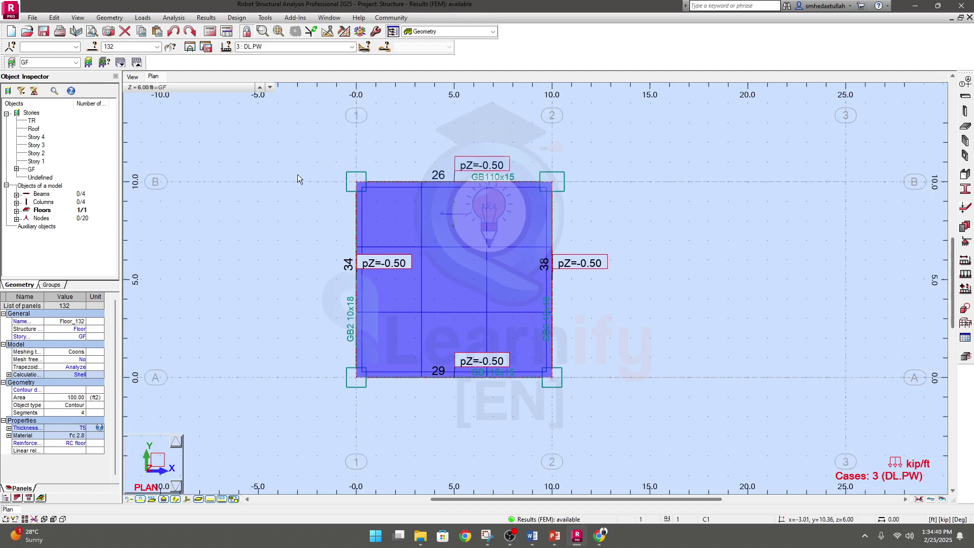
middle_drag(550, 204, 526, 208)
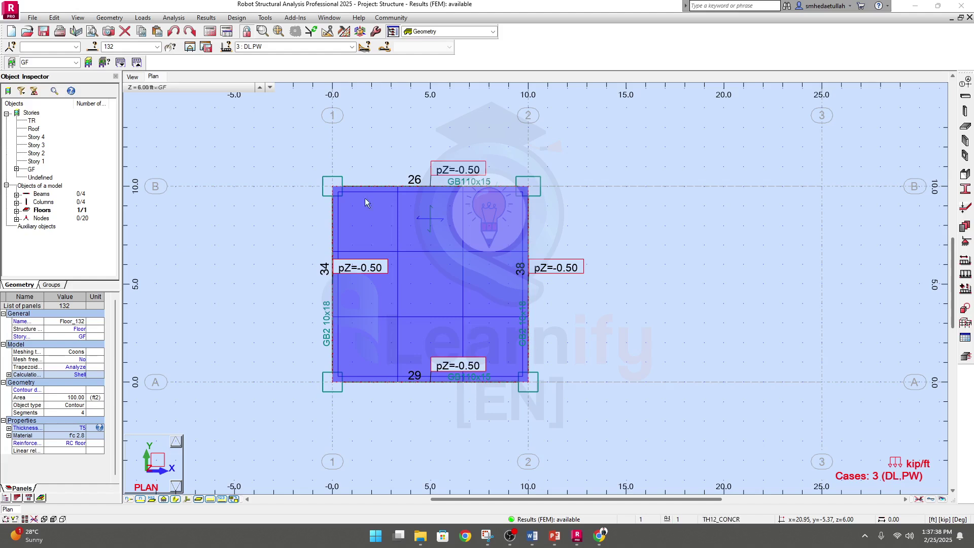
middle_drag(249, 261, 269, 250)
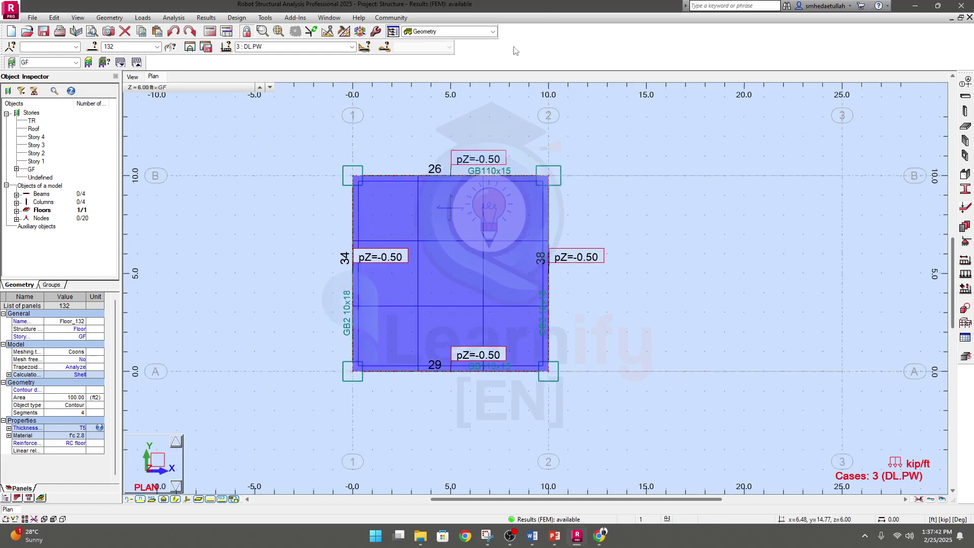
- Switch the workspace layout to Results - diagrams
click(488, 32)
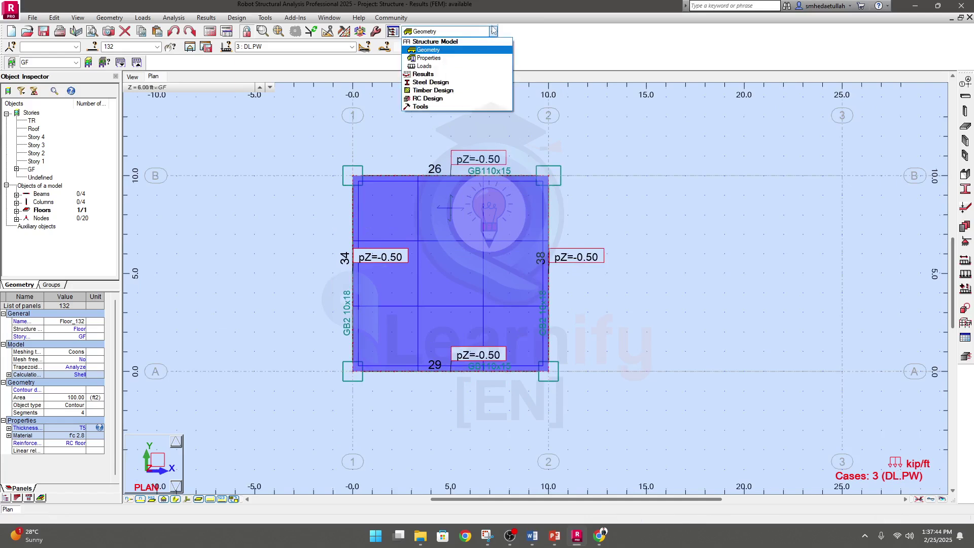
click(452, 76)
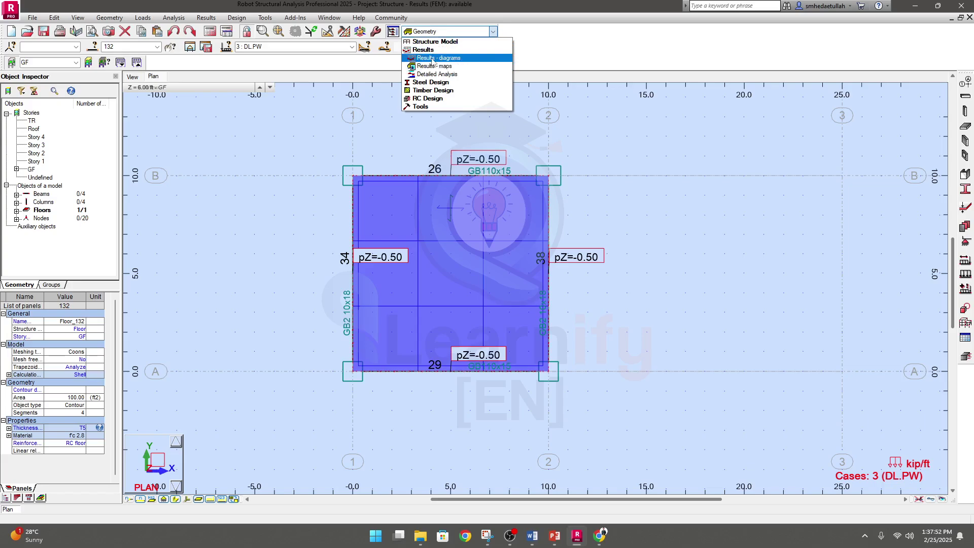
click(432, 60)
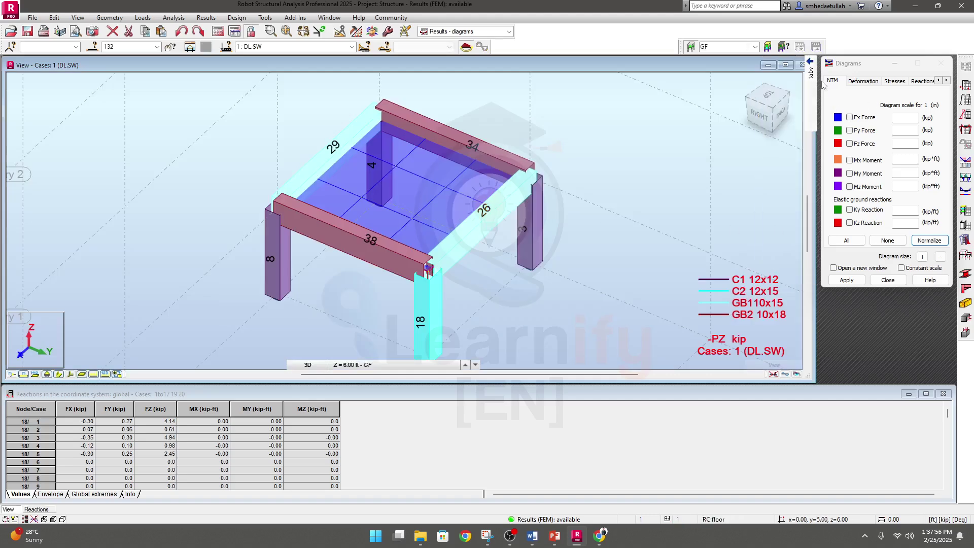
mouse_move(814, 76)
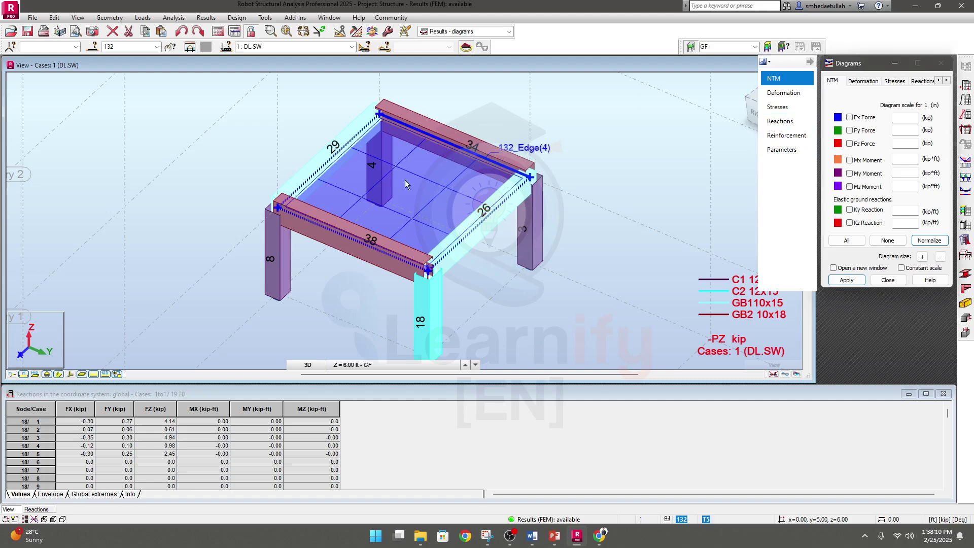
- Turn off the section shape display in the 3D view so beams and columns show as lines
middle_drag(182, 223, 139, 211)
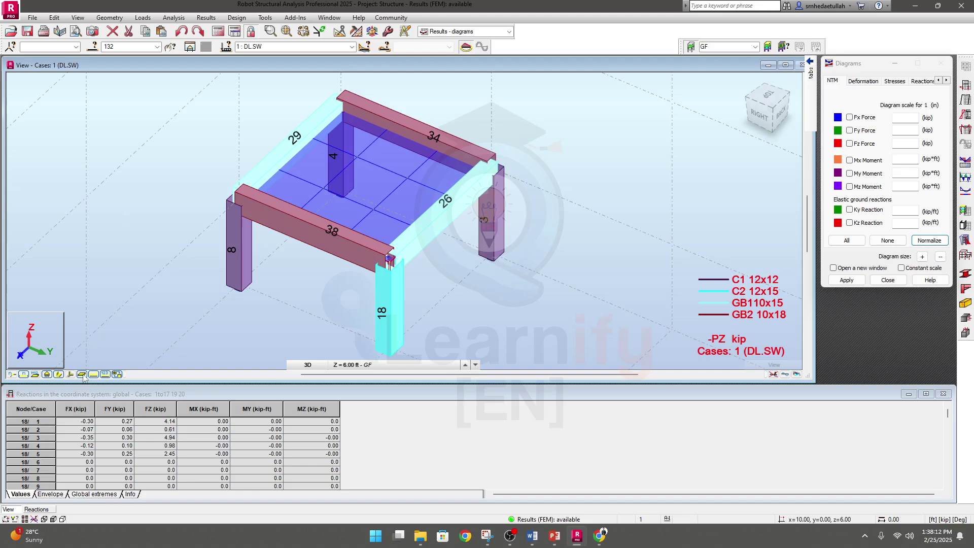
click(59, 375)
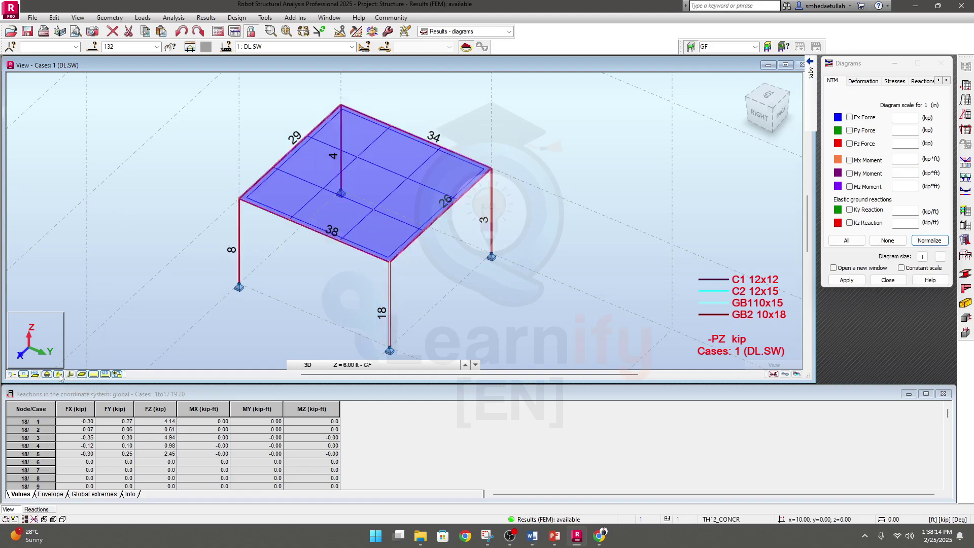
middle_drag(256, 284, 238, 298)
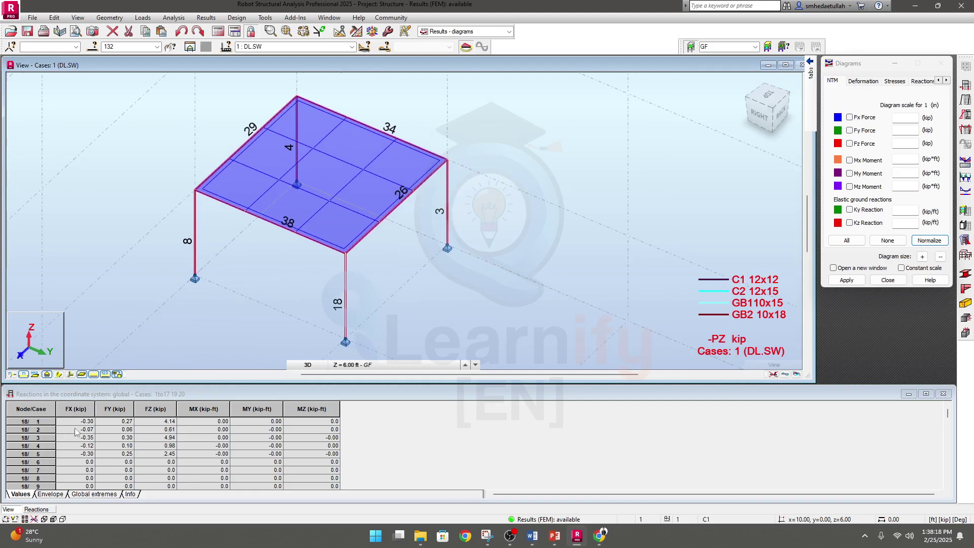
- Examine the reactions table through the node values down to the sums and precision check for each load case
scroll(76, 436, down, 10)
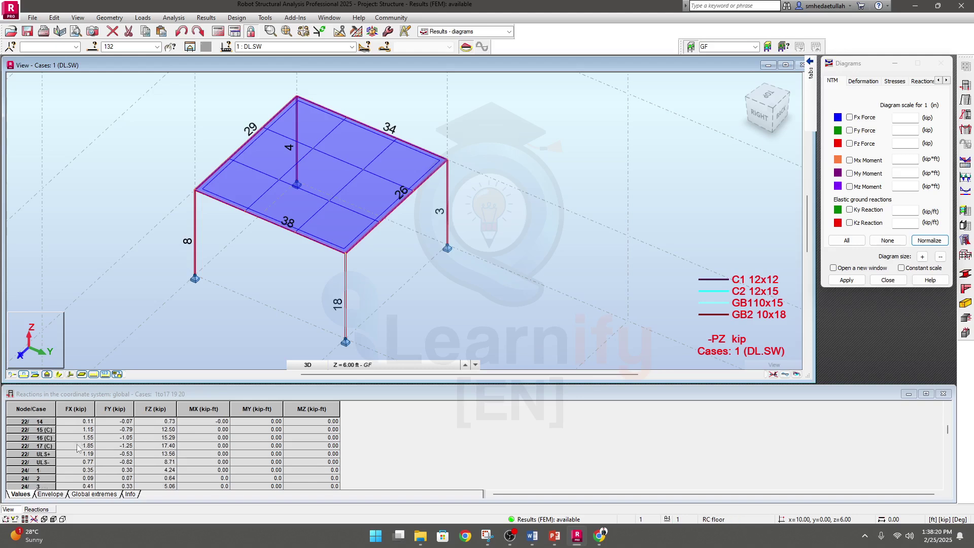
scroll(81, 444, down, 2)
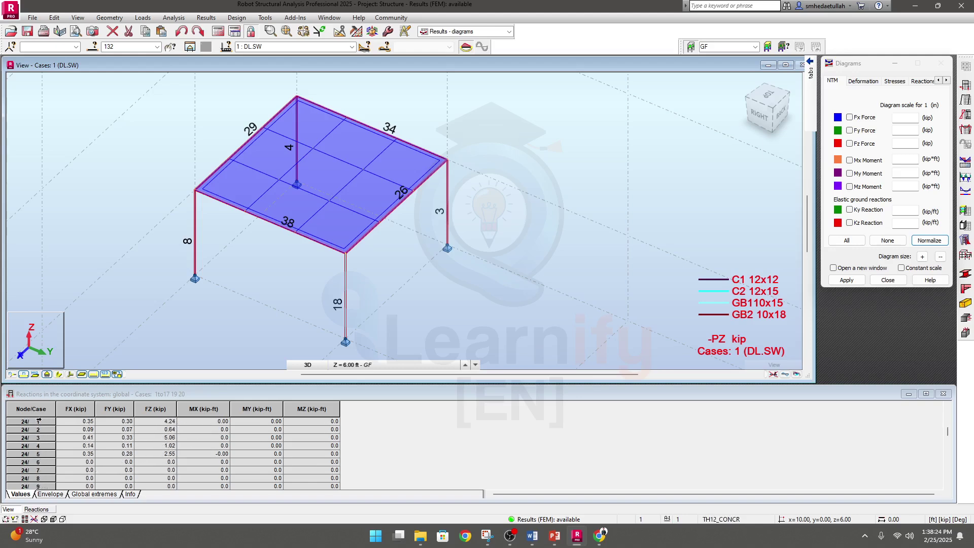
scroll(39, 459, down, 5)
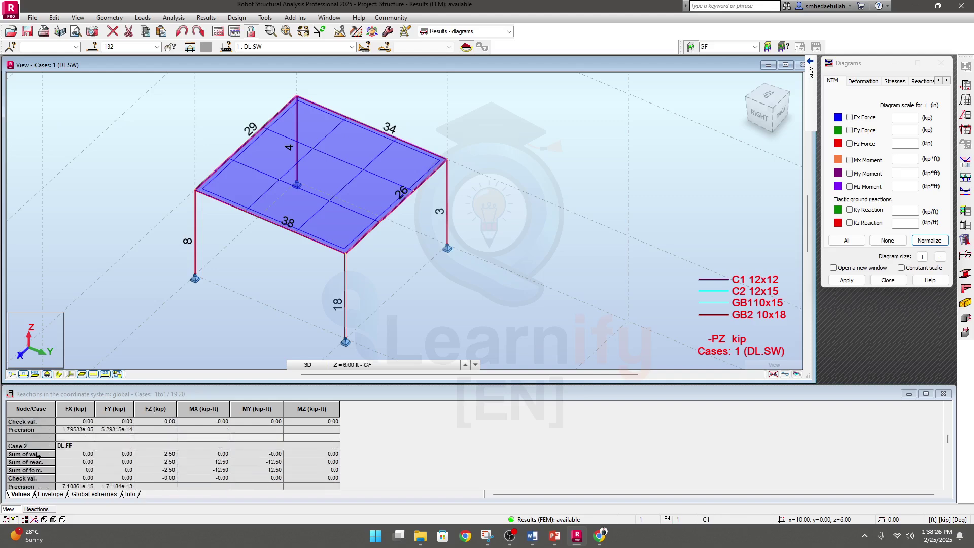
scroll(39, 457, down, 3)
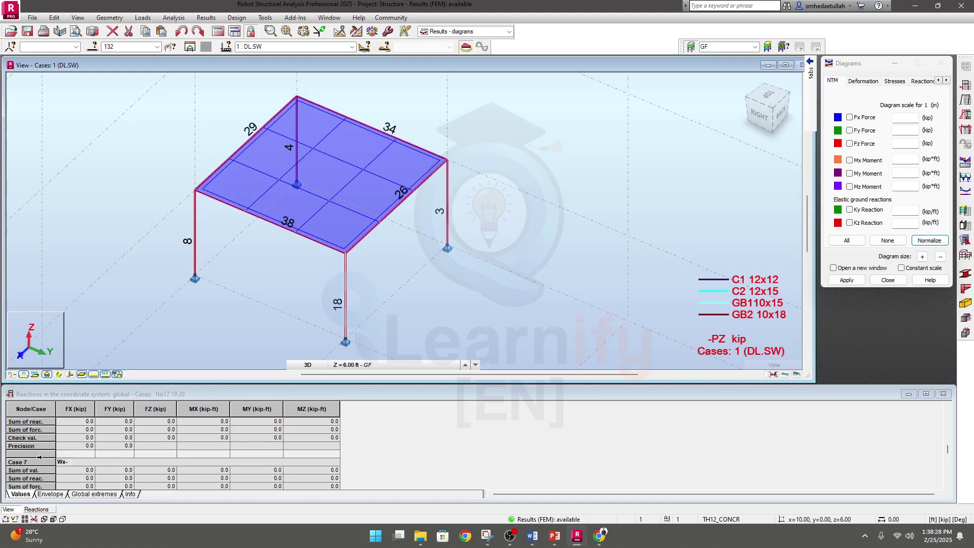
scroll(472, 345, up, 2)
scroll(472, 343, down, 2)
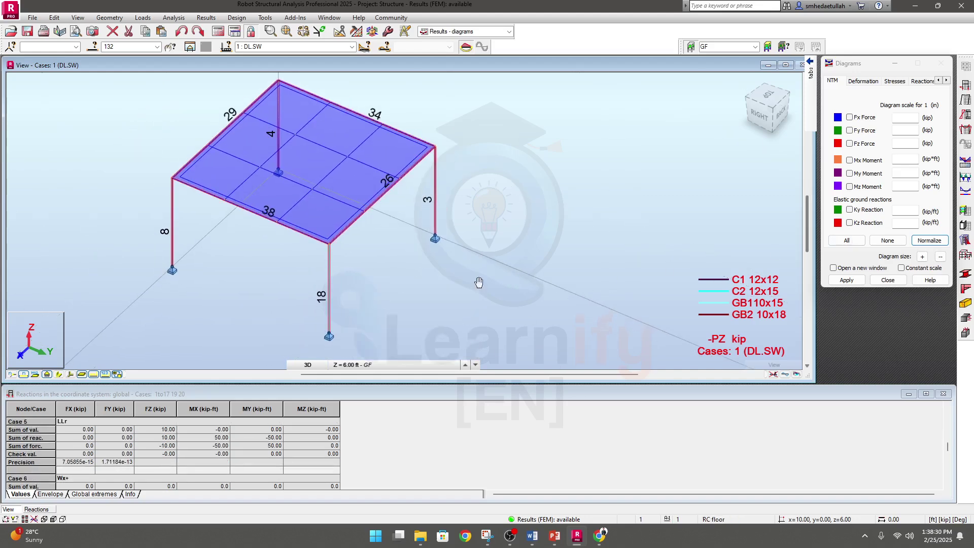
- Display the Fz force diagram on the frame members for the DL.SW case
click(856, 106)
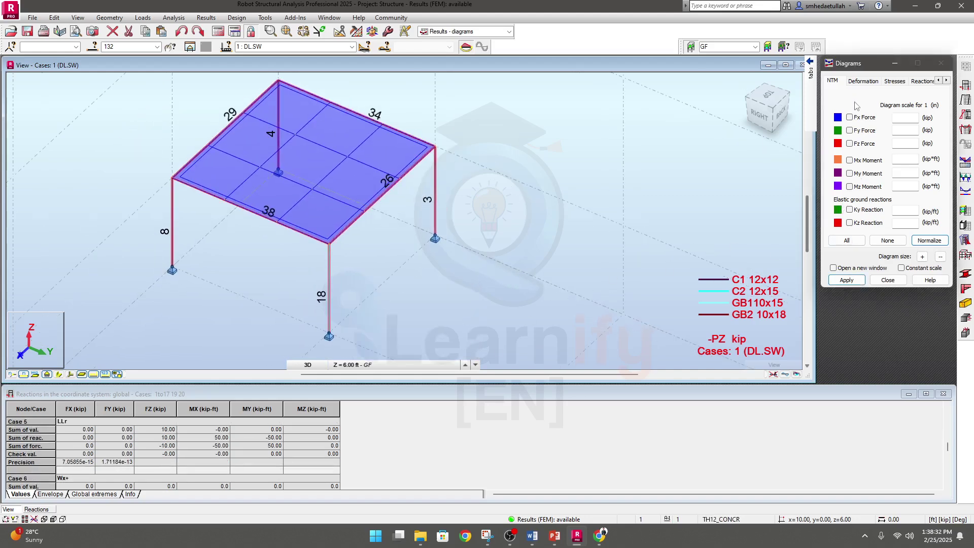
click(849, 143)
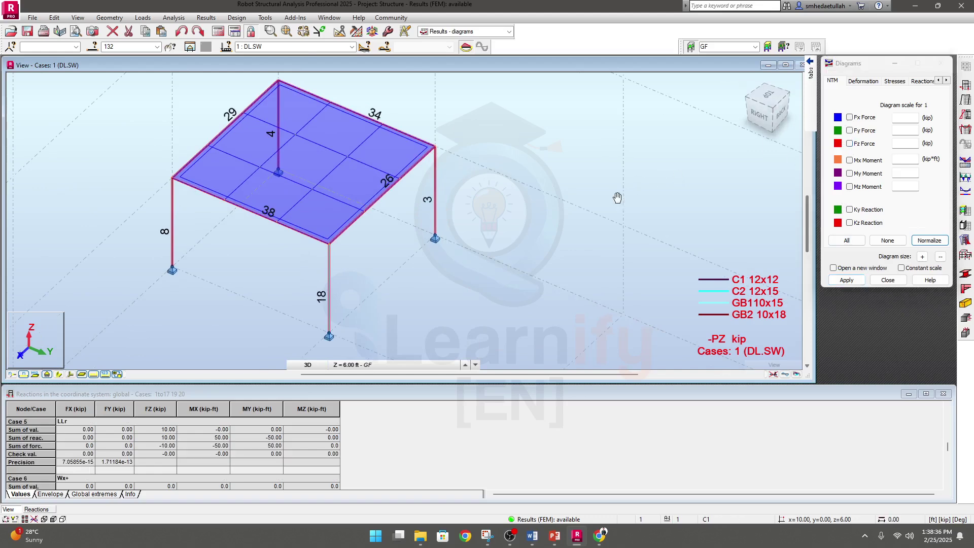
middle_drag(618, 198, 611, 200)
click(850, 144)
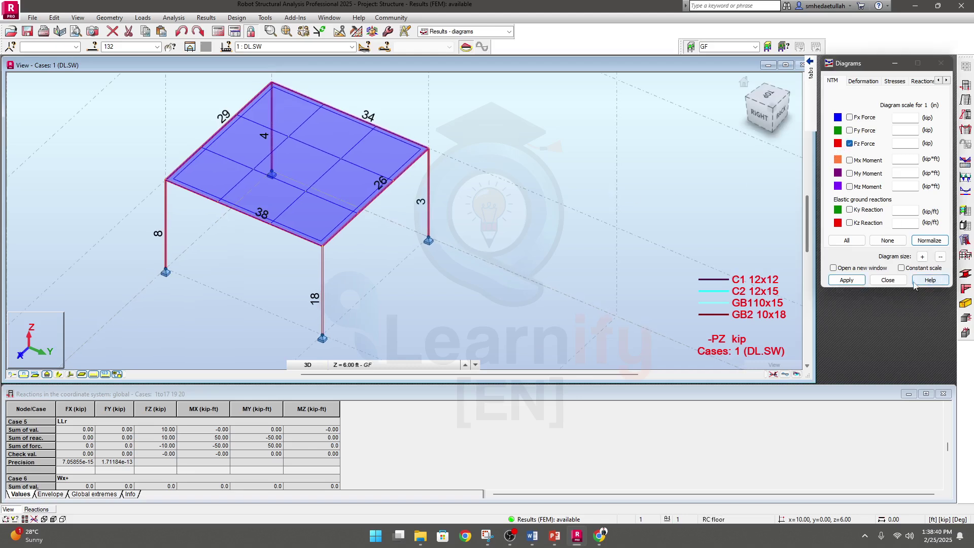
click(845, 281)
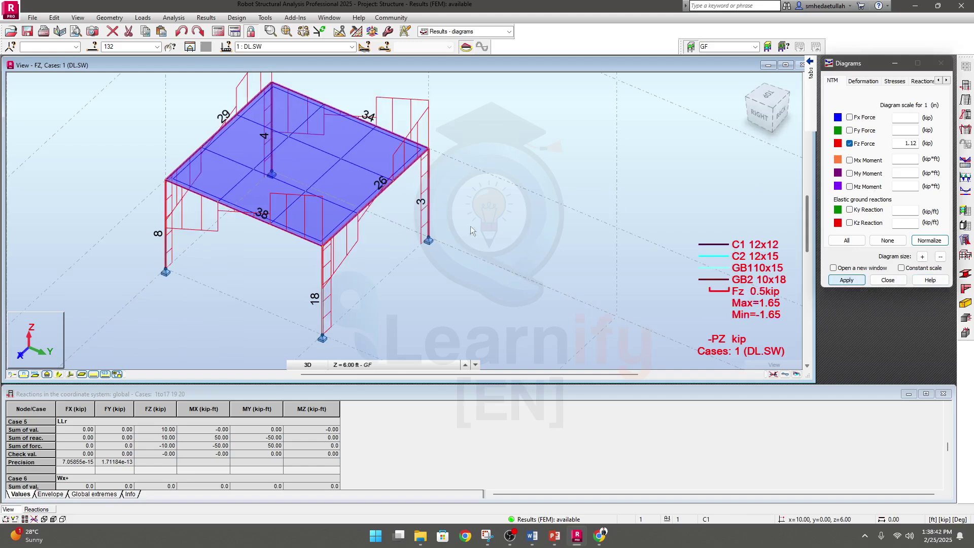
middle_drag(393, 210, 390, 232)
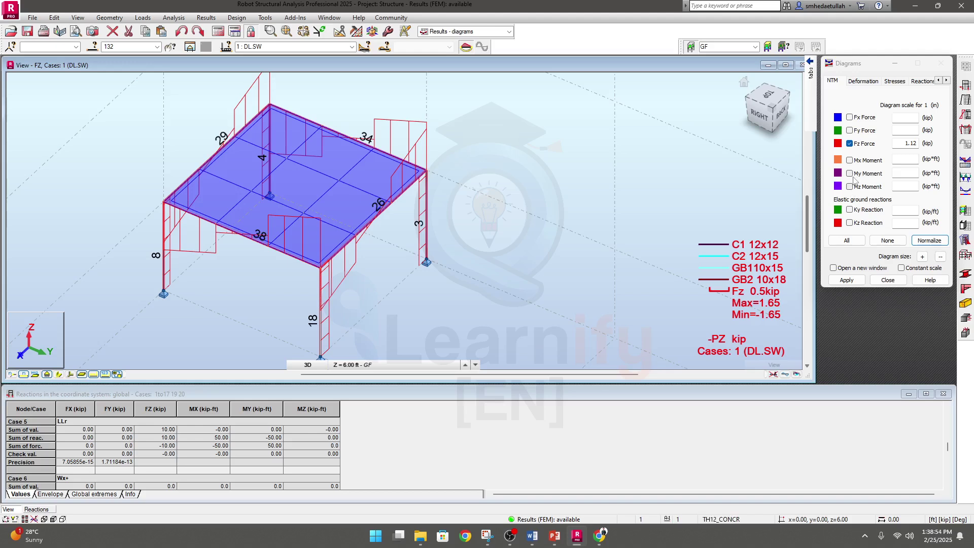
- Add the Mz moment diagram to the frame and remove the Fz force diagram
click(850, 187)
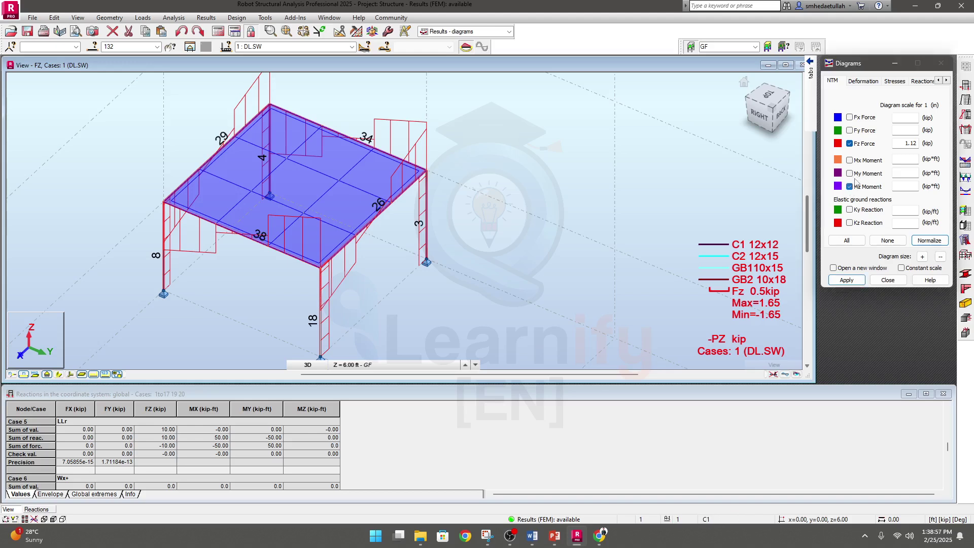
click(847, 280)
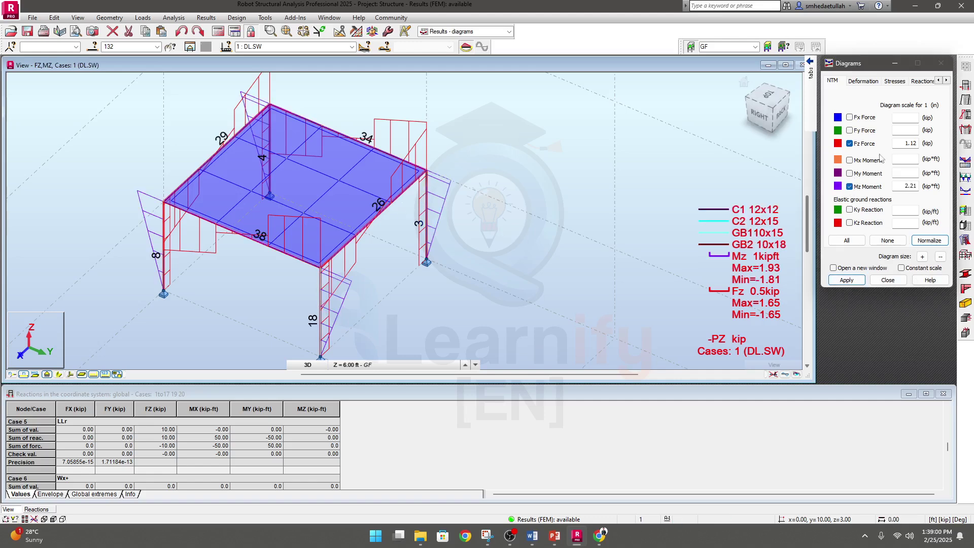
click(839, 131)
click(934, 94)
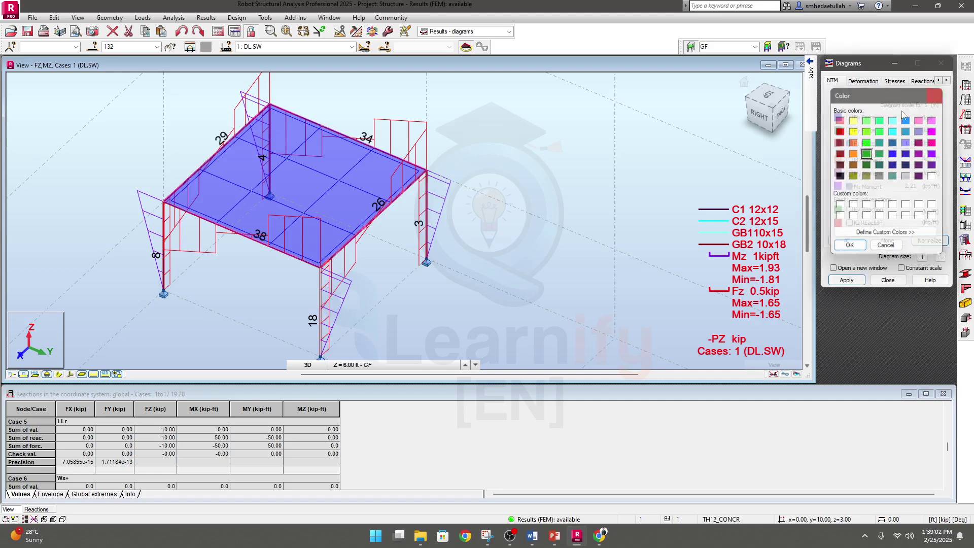
click(850, 145)
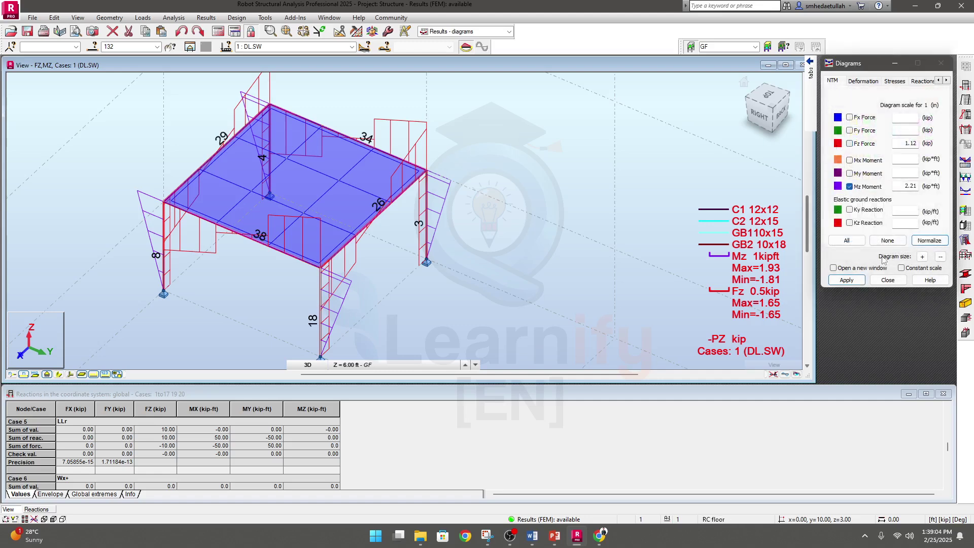
click(847, 280)
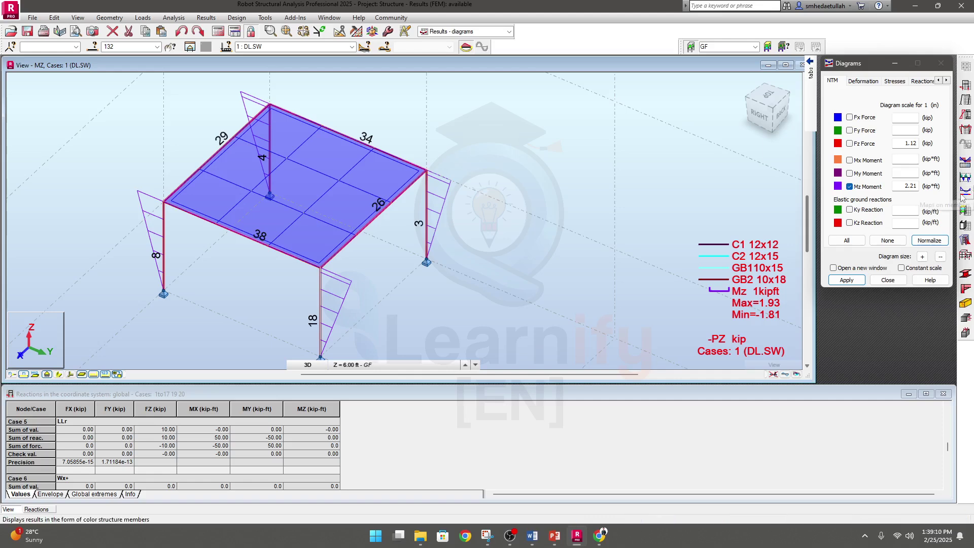
- Replace the Mz moment diagram with the My moment diagram on the frame members
click(850, 174)
click(850, 186)
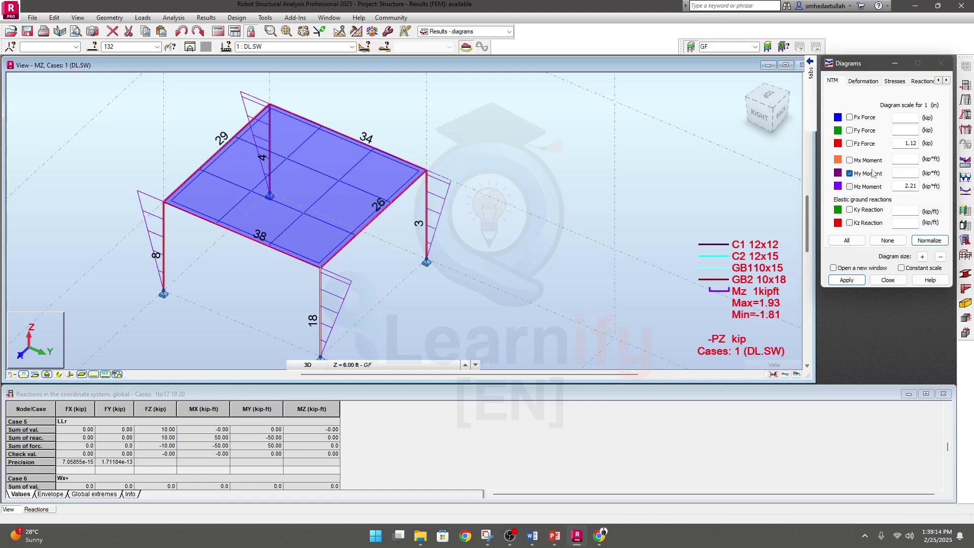
click(846, 280)
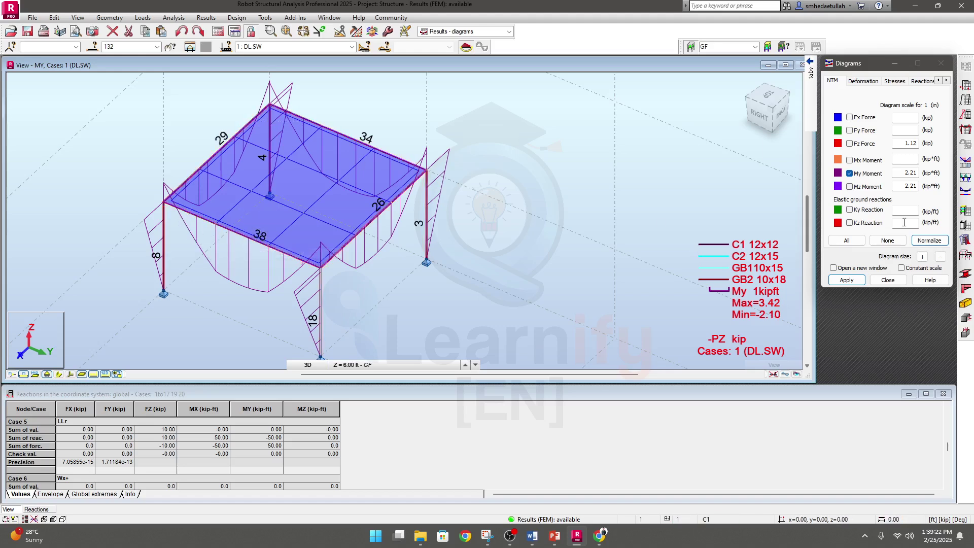
- Remove the My moment diagram and display the exact deformation for members instead
click(862, 80)
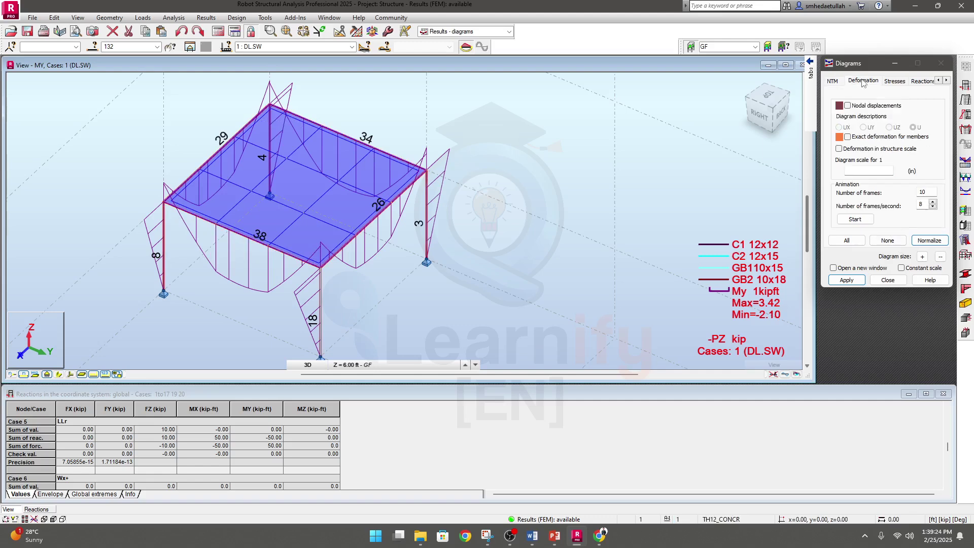
click(832, 81)
click(850, 174)
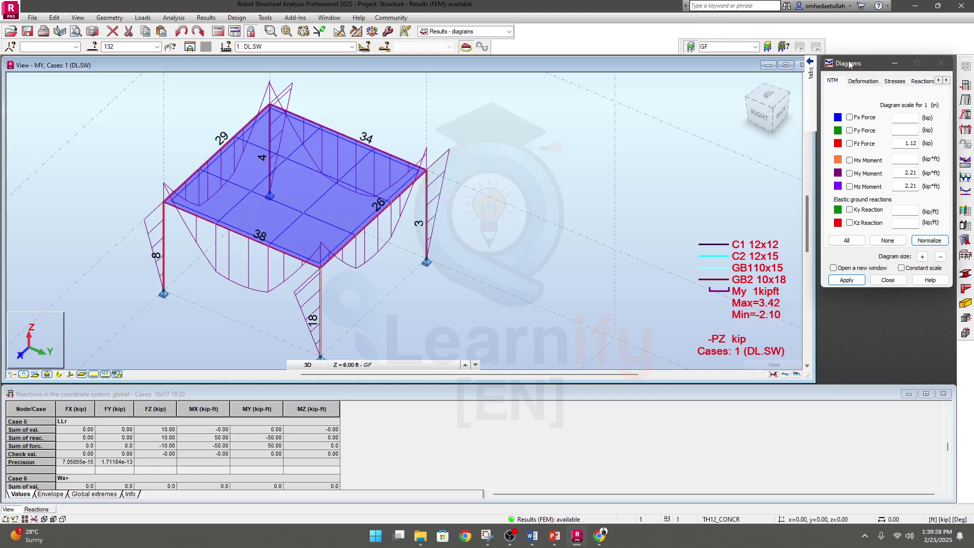
click(863, 82)
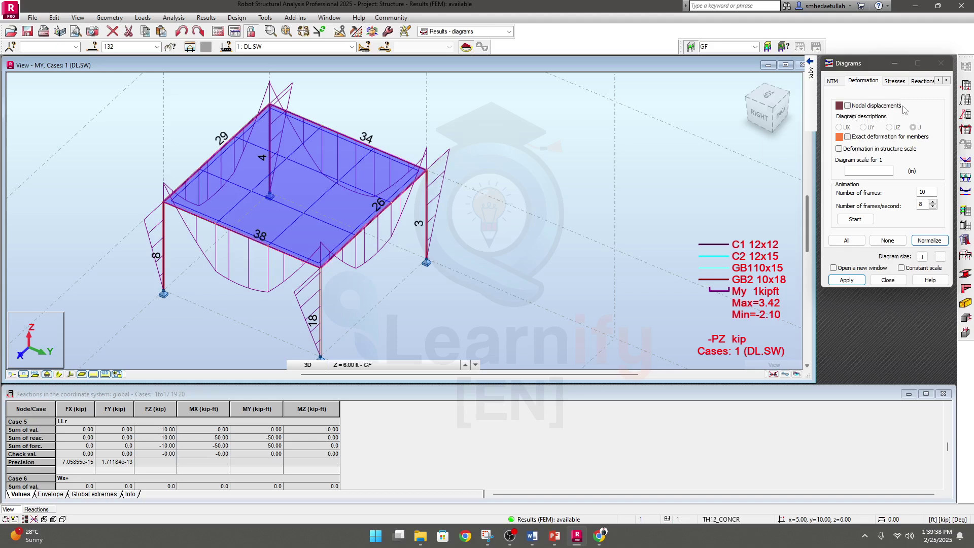
click(847, 137)
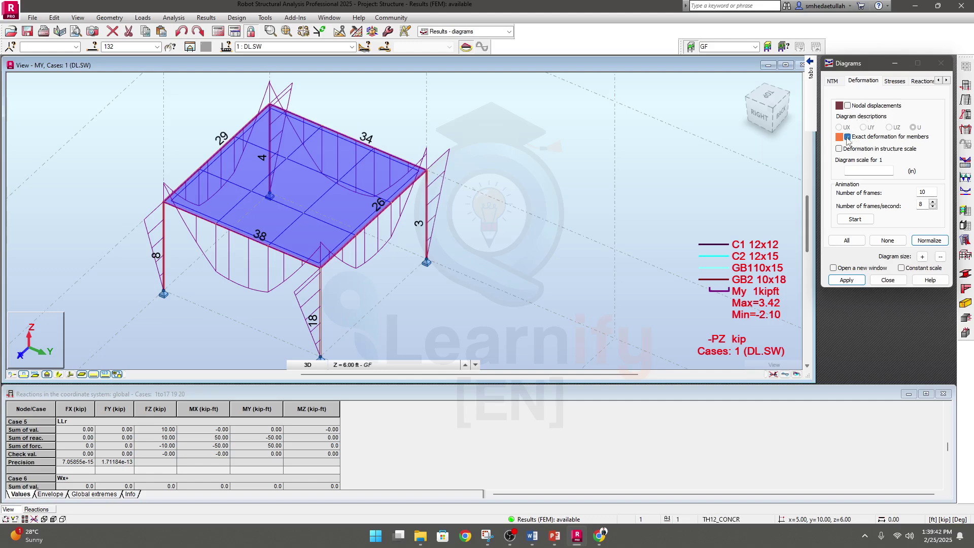
click(846, 280)
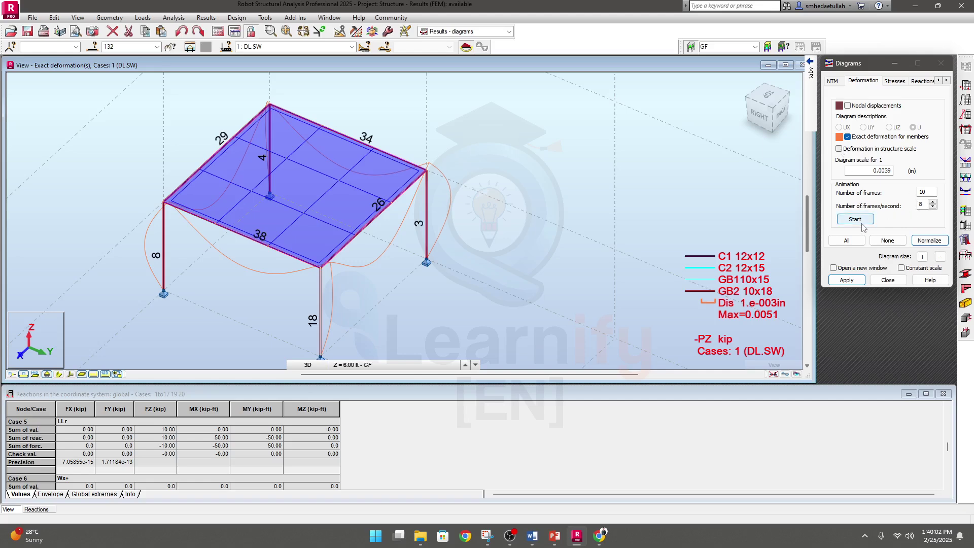
- Display all normal, shear and torsional stress diagrams on the frame to examine them, and clear all stress diagrams again
click(897, 82)
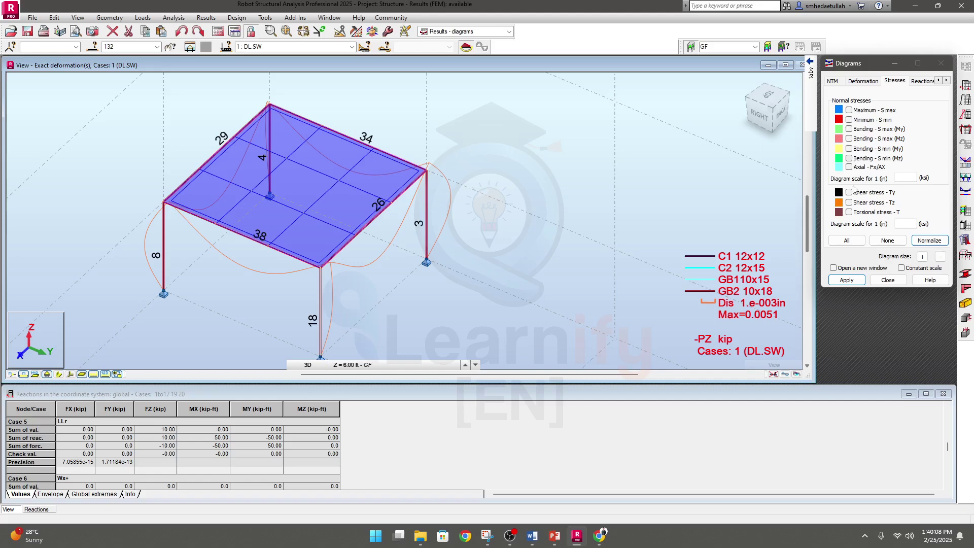
click(854, 241)
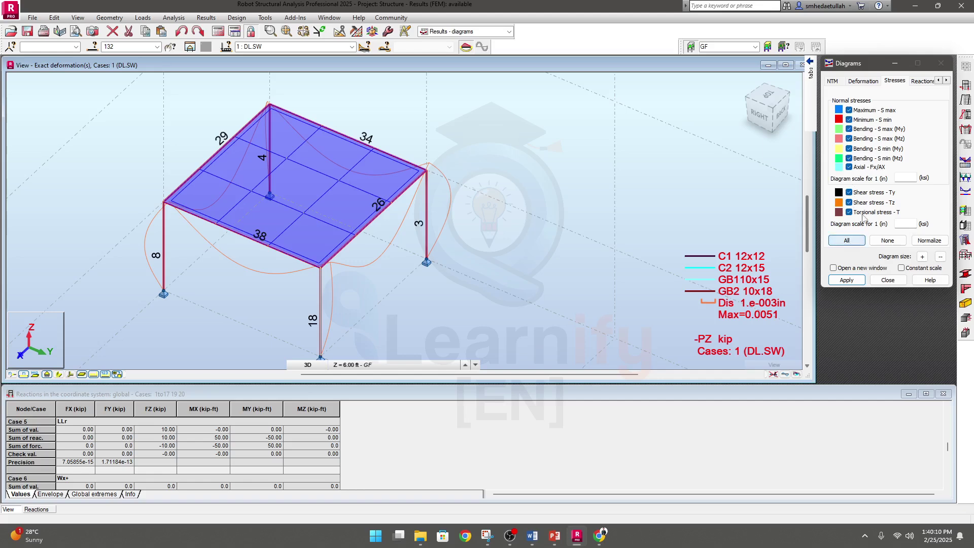
click(847, 280)
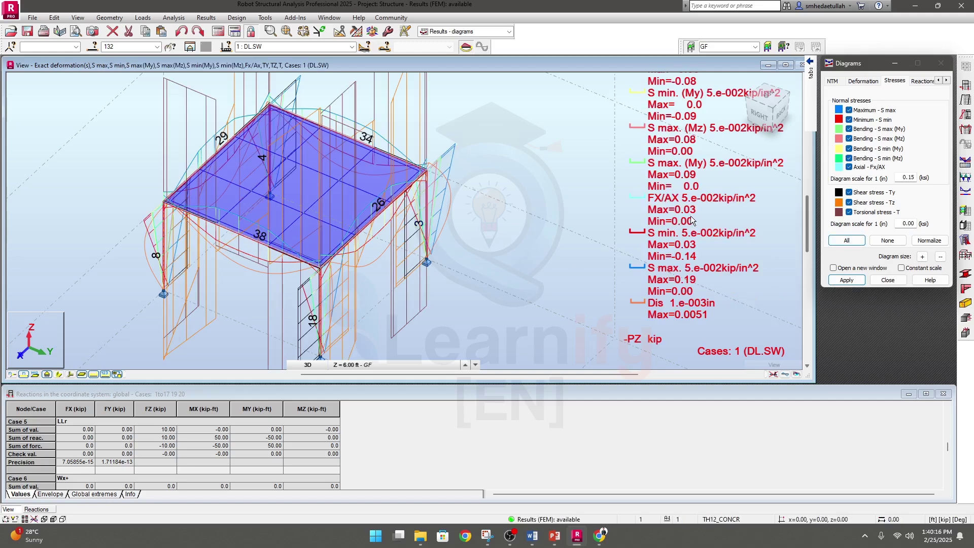
scroll(677, 192, up, 3)
scroll(459, 233, down, 5)
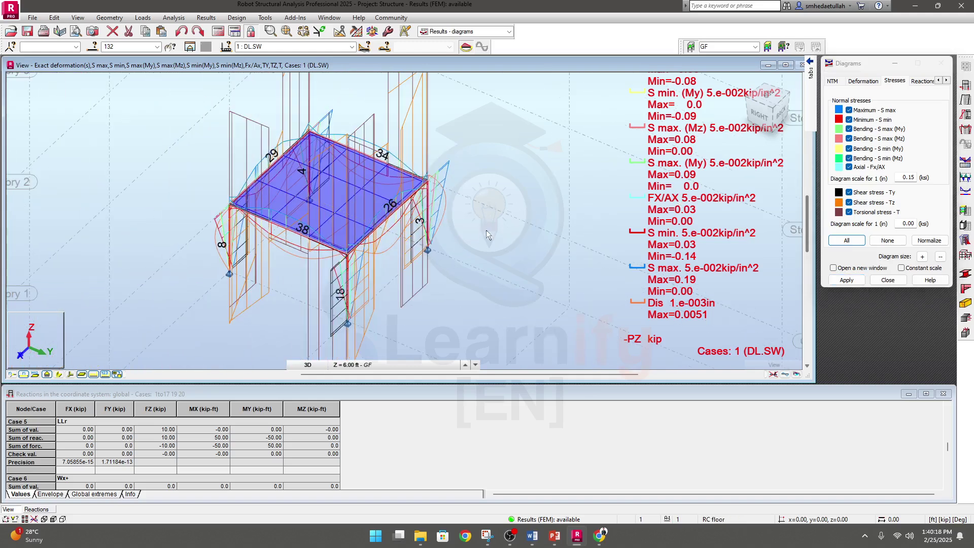
middle_drag(474, 243, 493, 236)
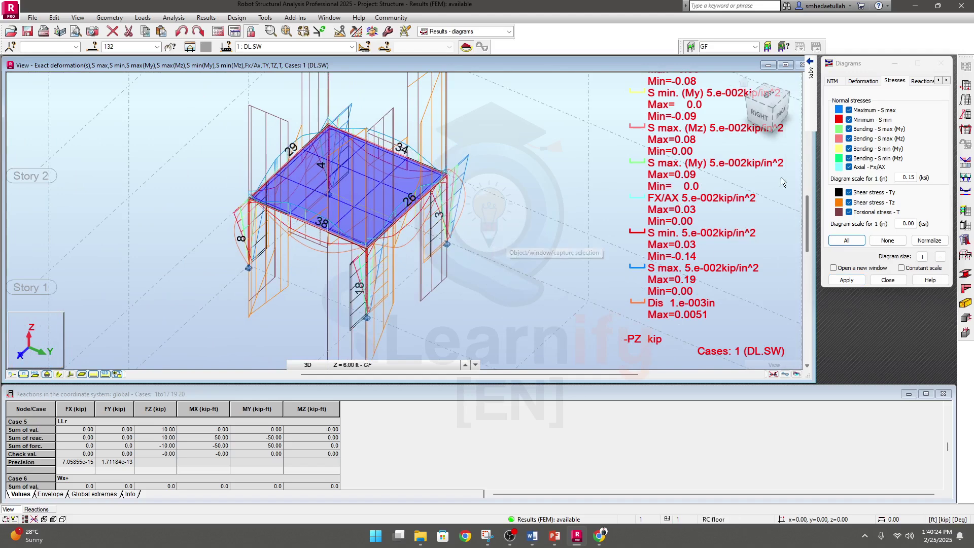
click(887, 240)
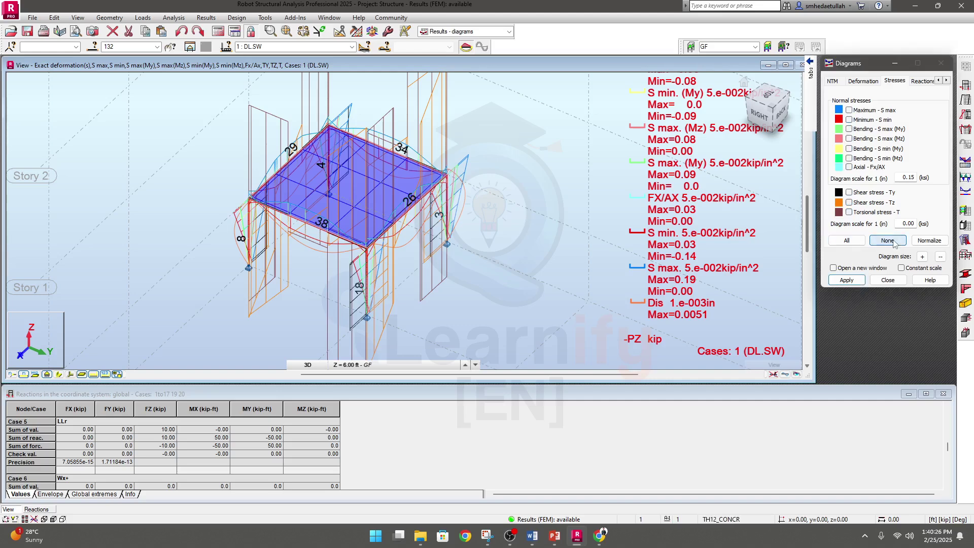
click(847, 280)
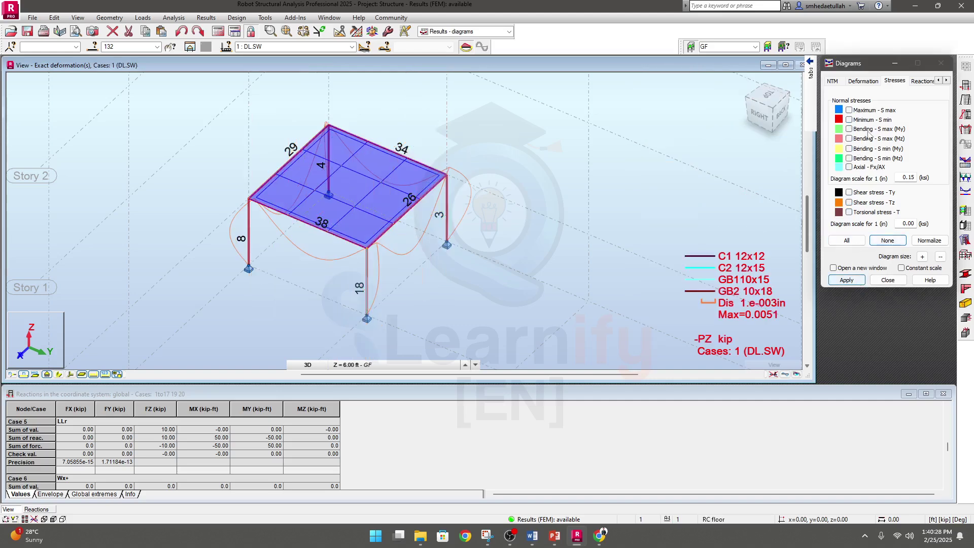
- Replace the exact member deformation with the nodal displacements diagram, keeping the U description
click(862, 82)
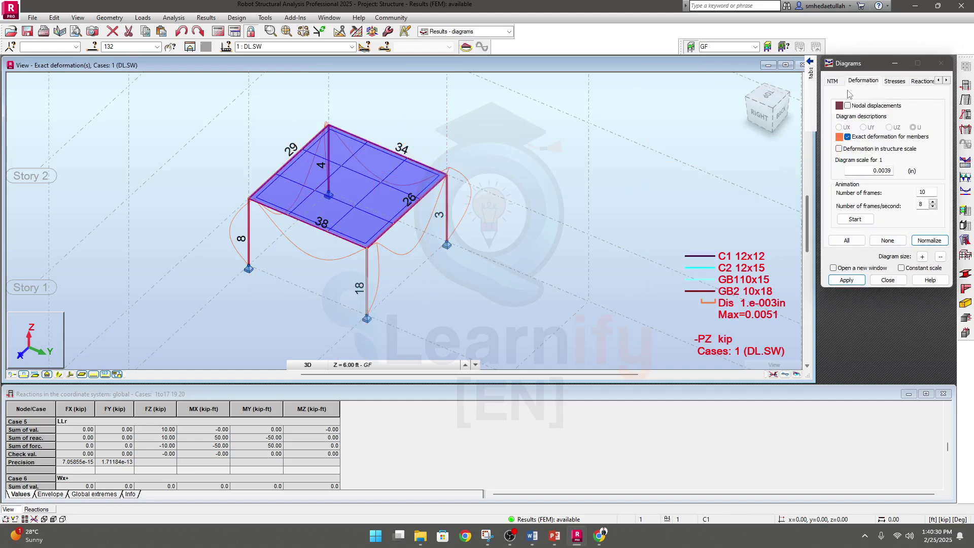
click(847, 137)
click(848, 105)
click(847, 280)
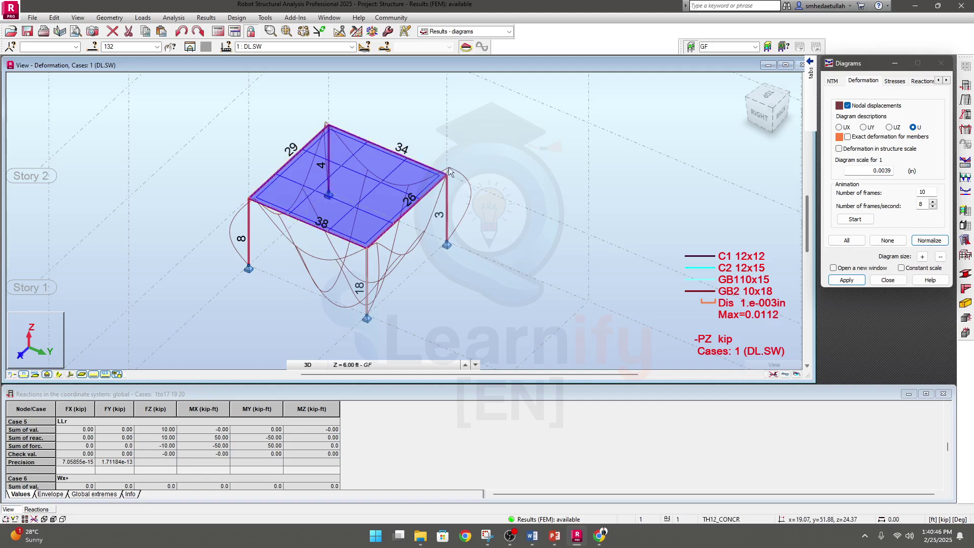
- Show the deformation in structure scale and apply a scale factor of 10
click(840, 149)
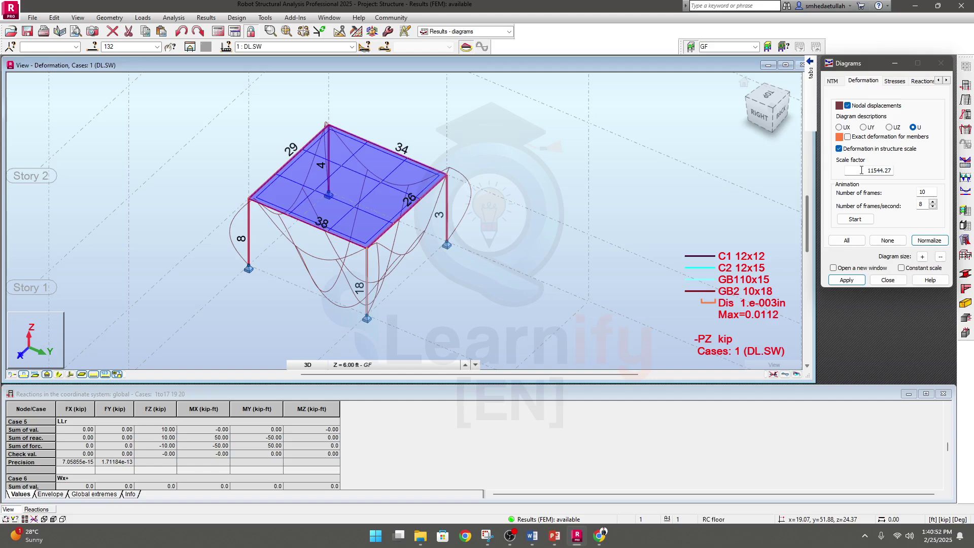
click(852, 280)
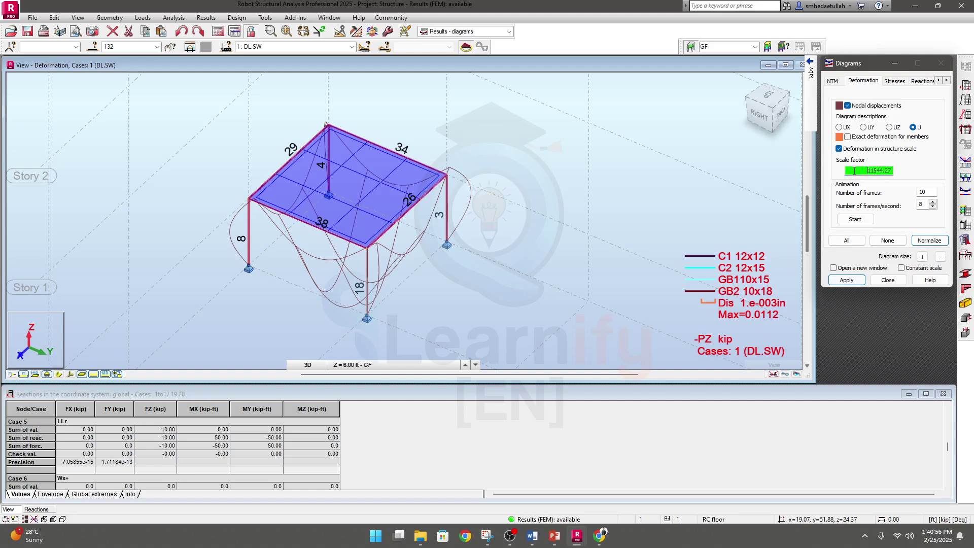
drag(867, 170, 885, 169)
text(10)
click(861, 280)
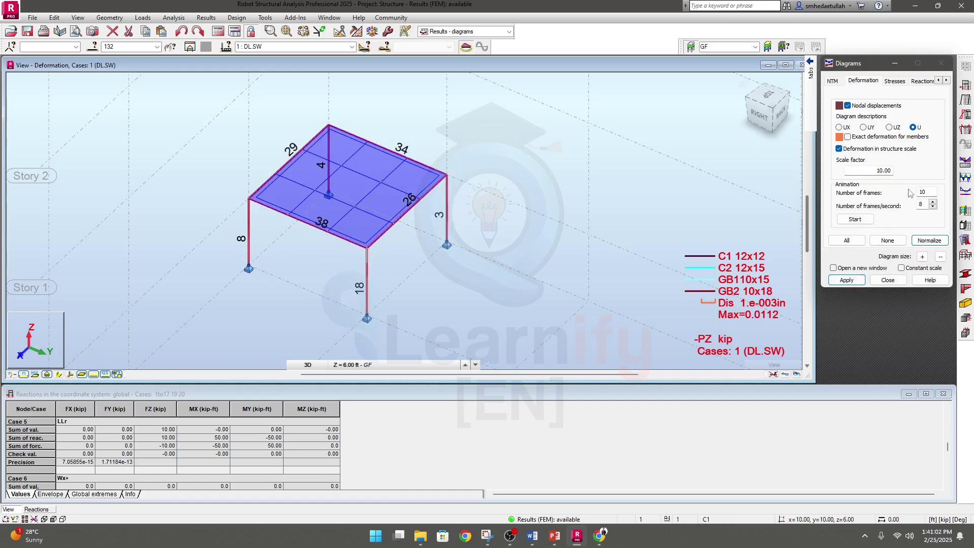
- Try deformation scale factors of 1000 and 5000 on the nodal displacements diagram
double_click(867, 170)
text(100)
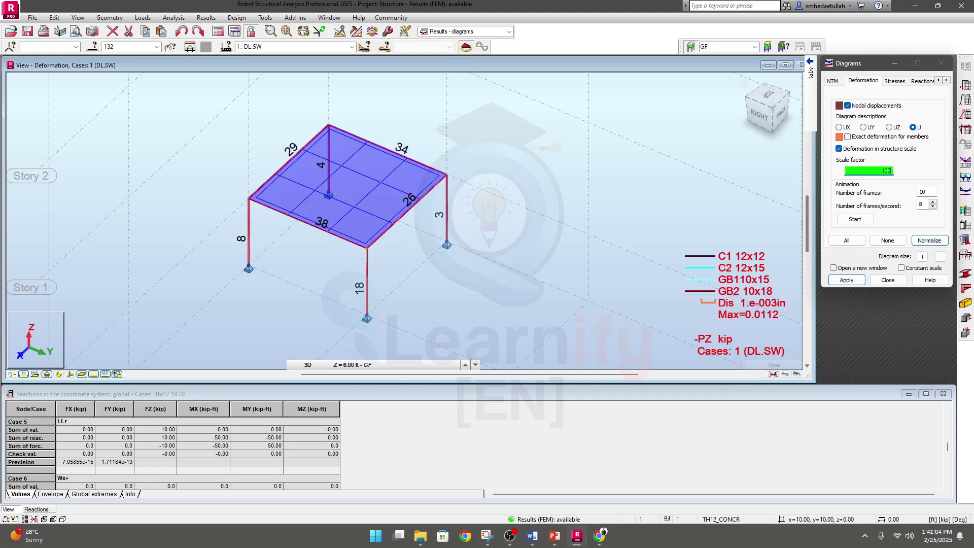
click(847, 280)
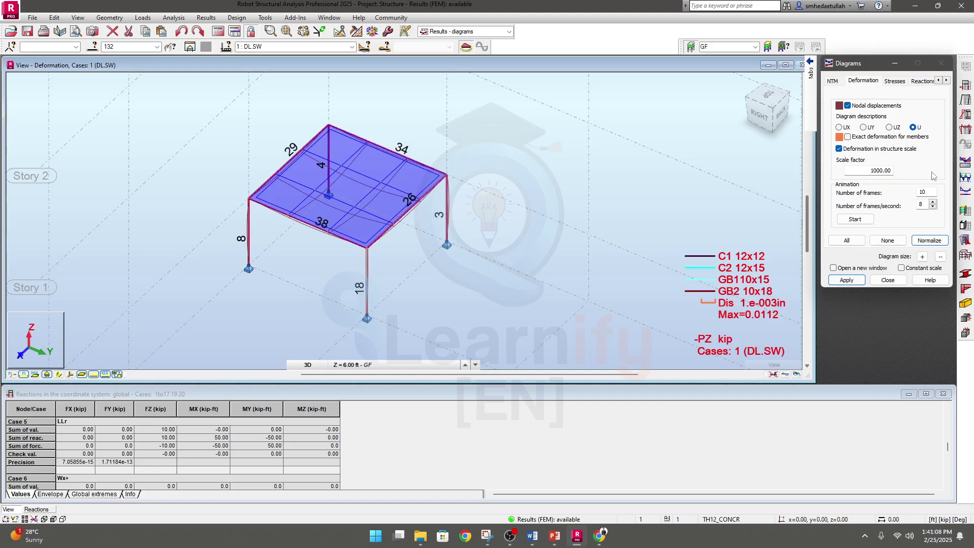
double_click(870, 170)
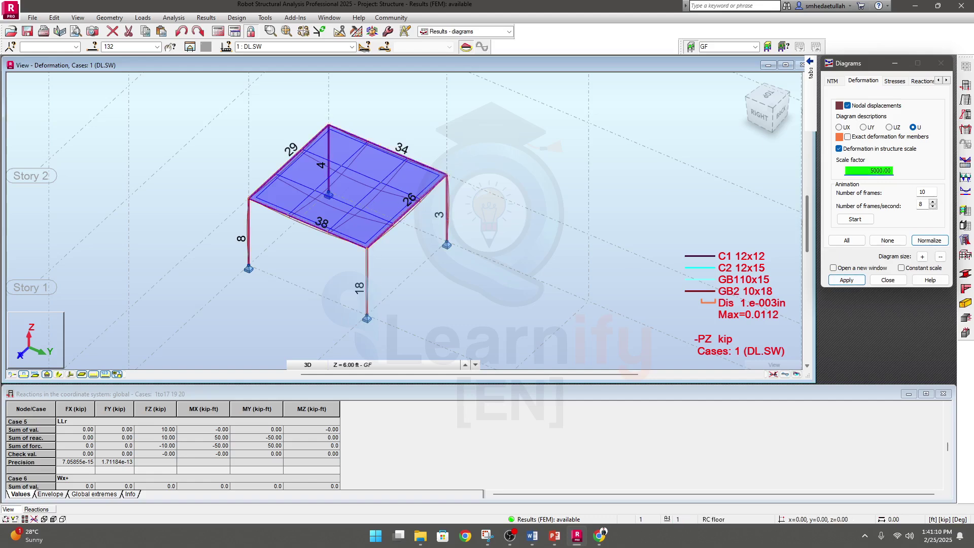
click(847, 280)
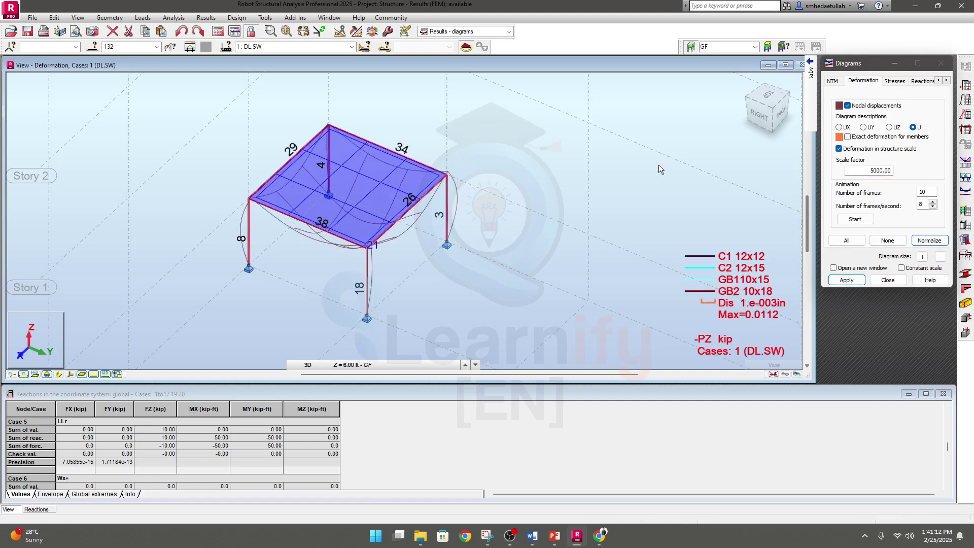
- Set the deformation scale factor to 3000 and apply it to the nodal displacements diagram
click(873, 170)
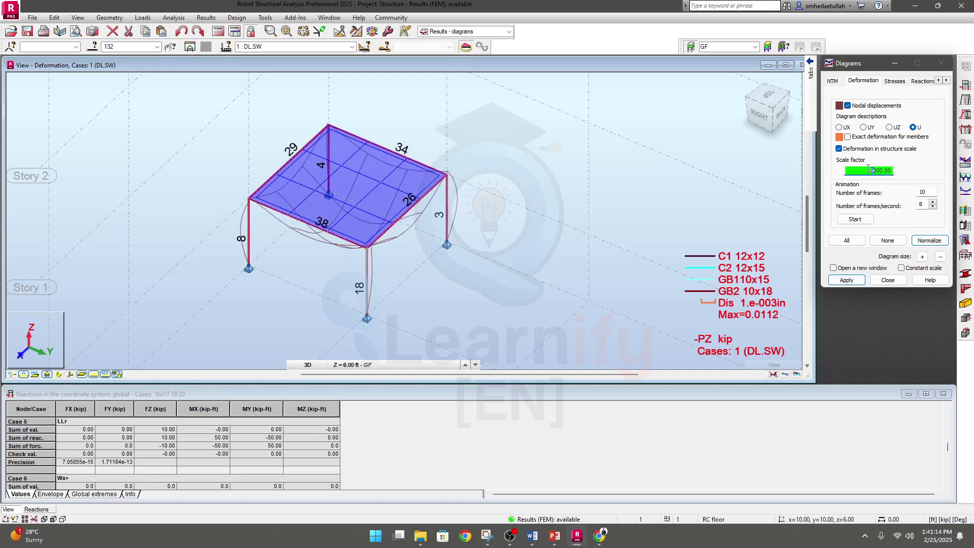
key(BackSpace)
text(3)
click(851, 282)
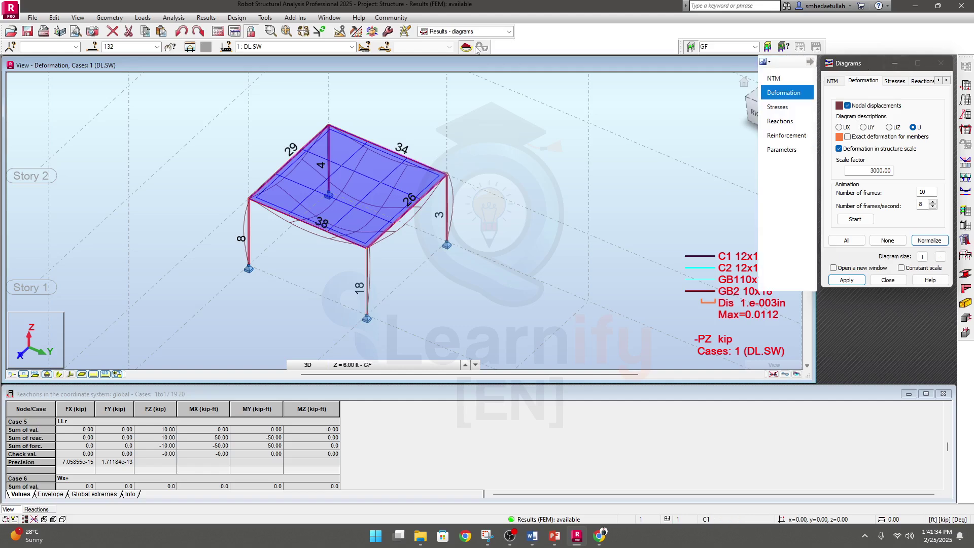
- Open the full Members data table to examine the sections, materials and types, and close the table again
click(77, 18)
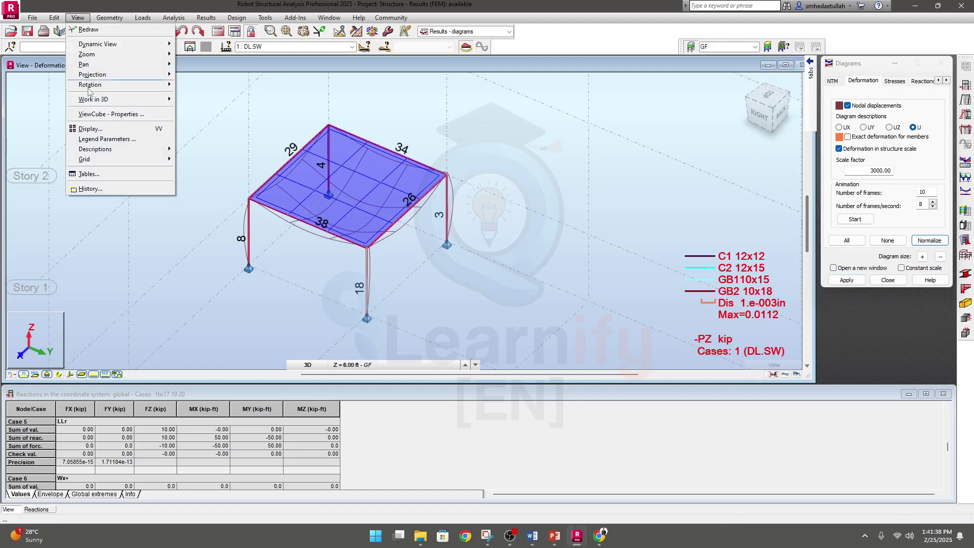
click(88, 174)
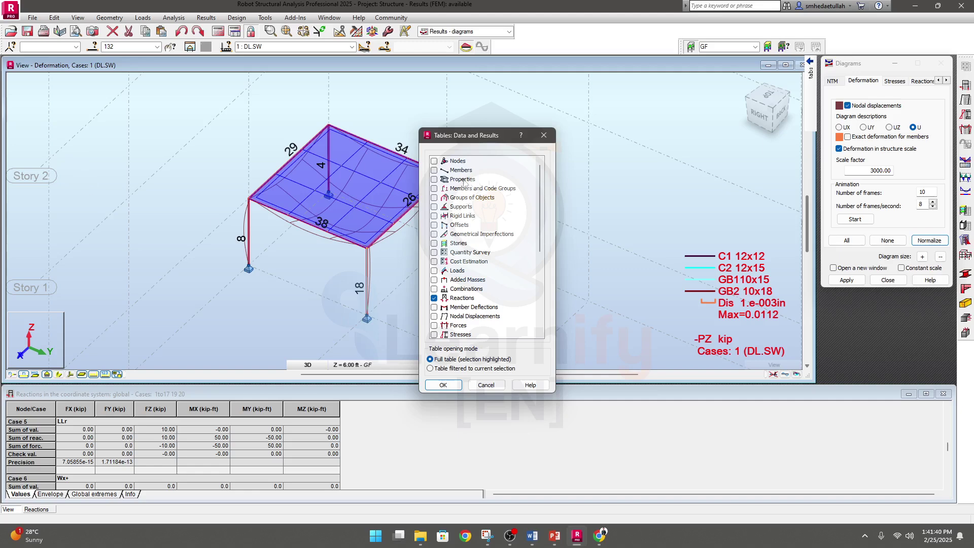
drag(453, 138, 596, 116)
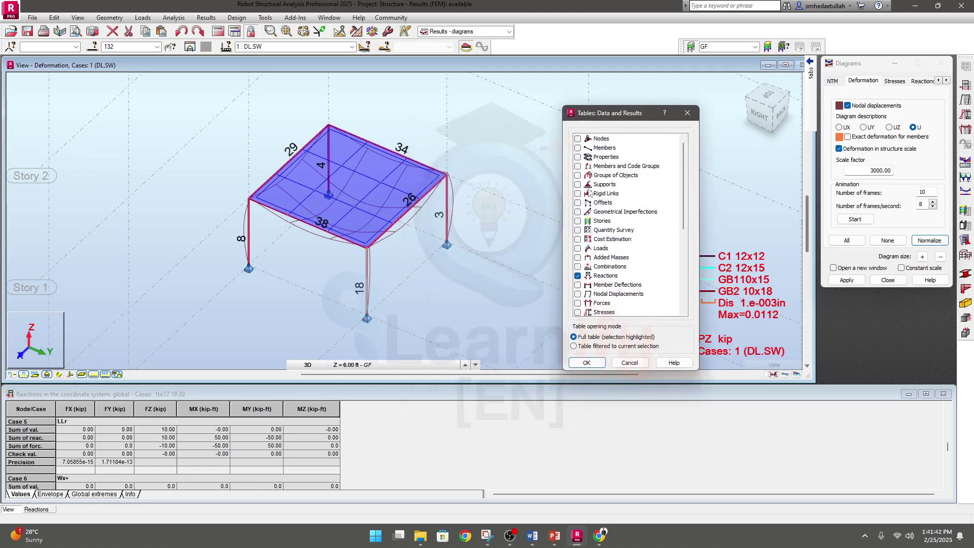
click(577, 148)
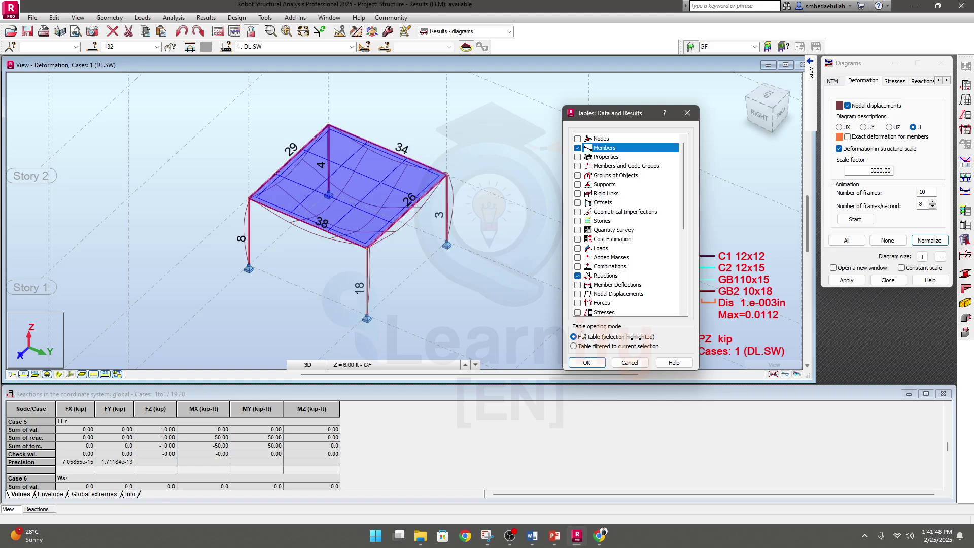
click(586, 363)
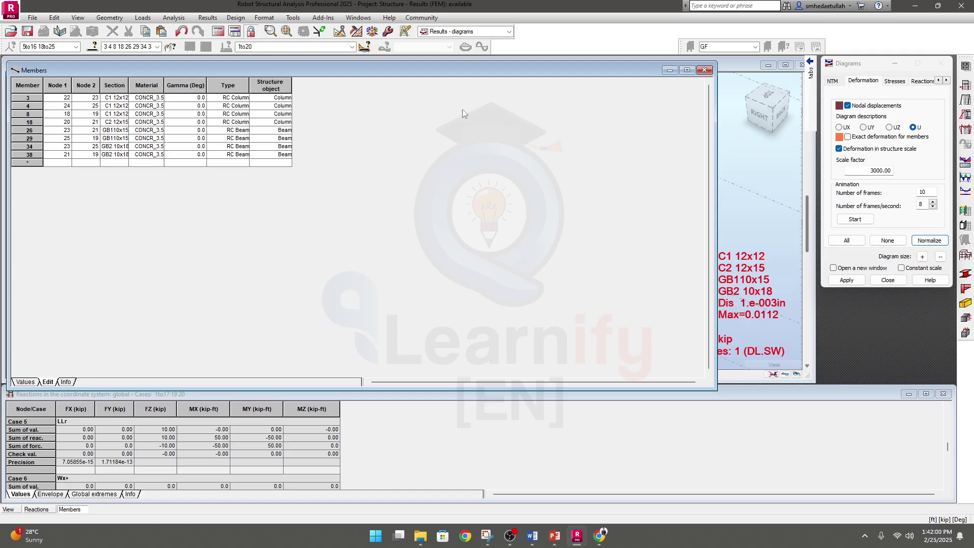
click(705, 71)
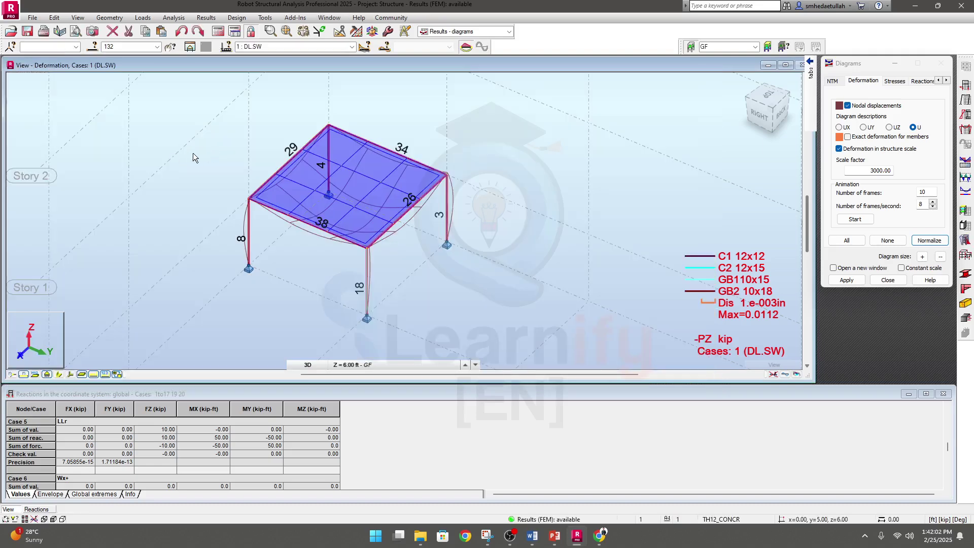
- Open the full Forces and Stresses result tables in addition to the Reactions table
click(81, 19)
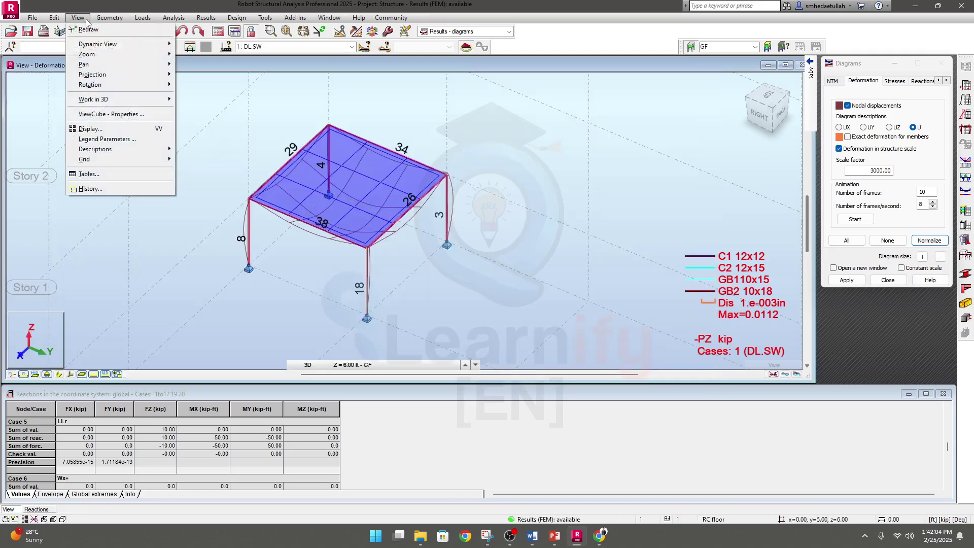
click(104, 175)
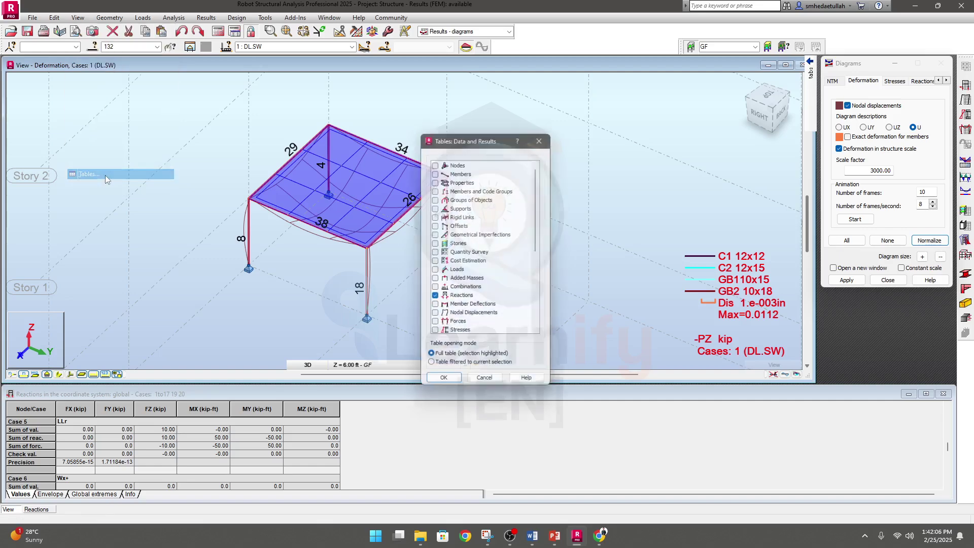
scroll(457, 285, down, 1)
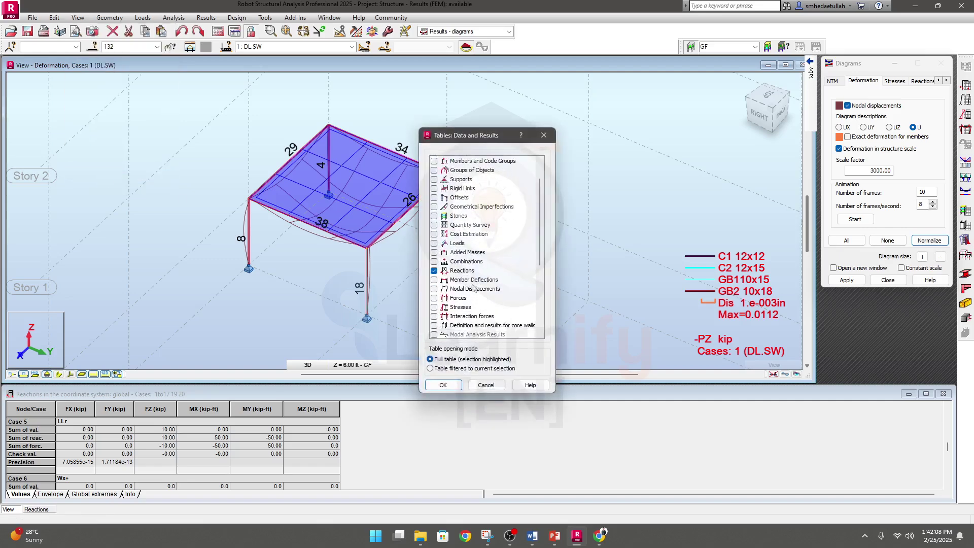
scroll(446, 285, down, 1)
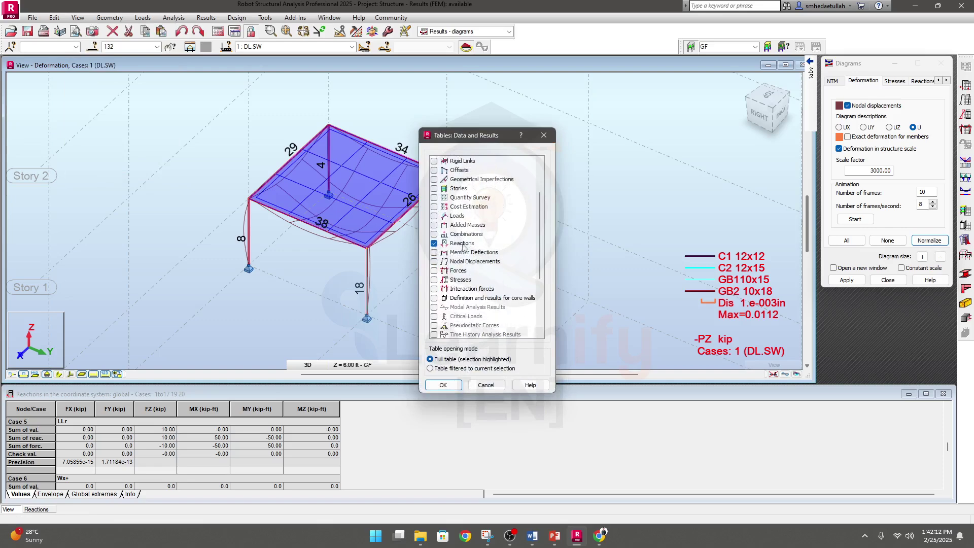
scroll(465, 285, down, 1)
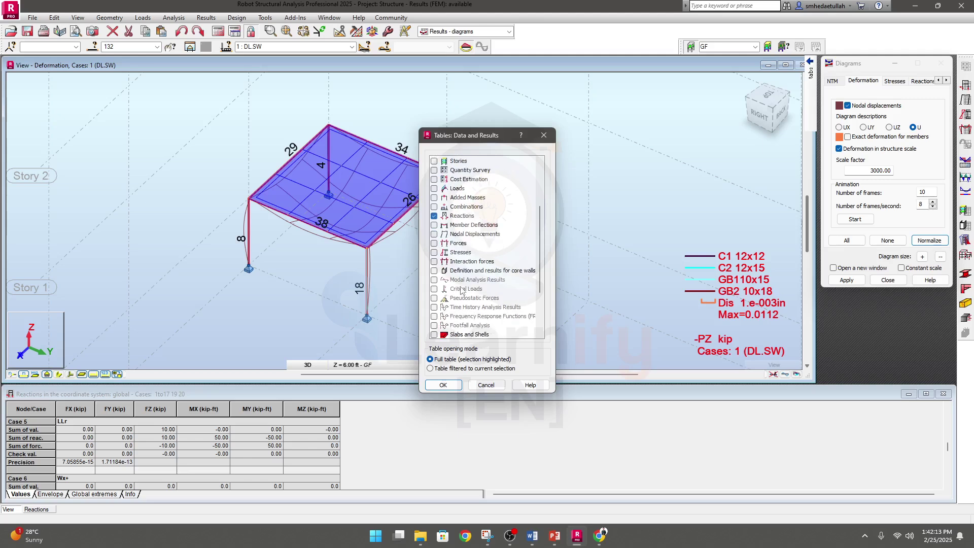
click(434, 243)
scroll(474, 284, down, 1)
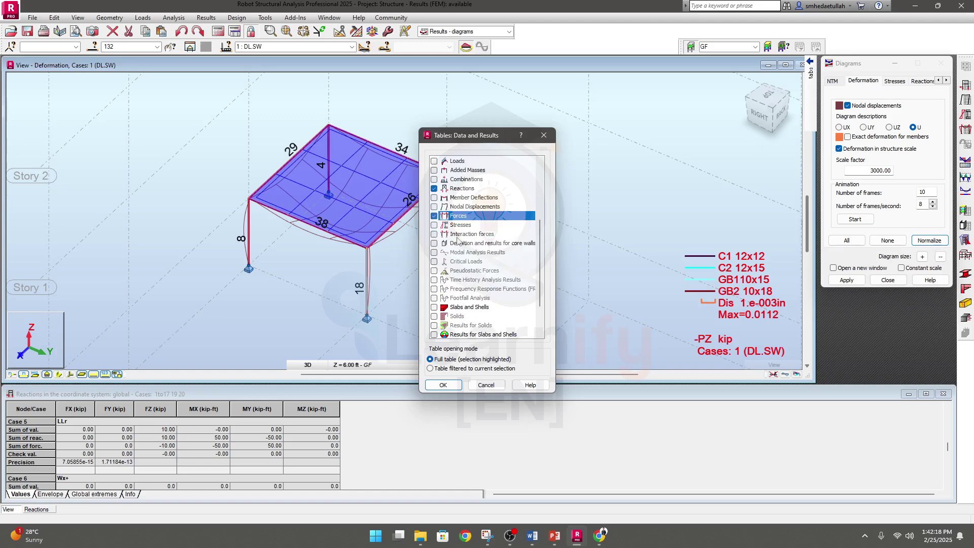
click(434, 225)
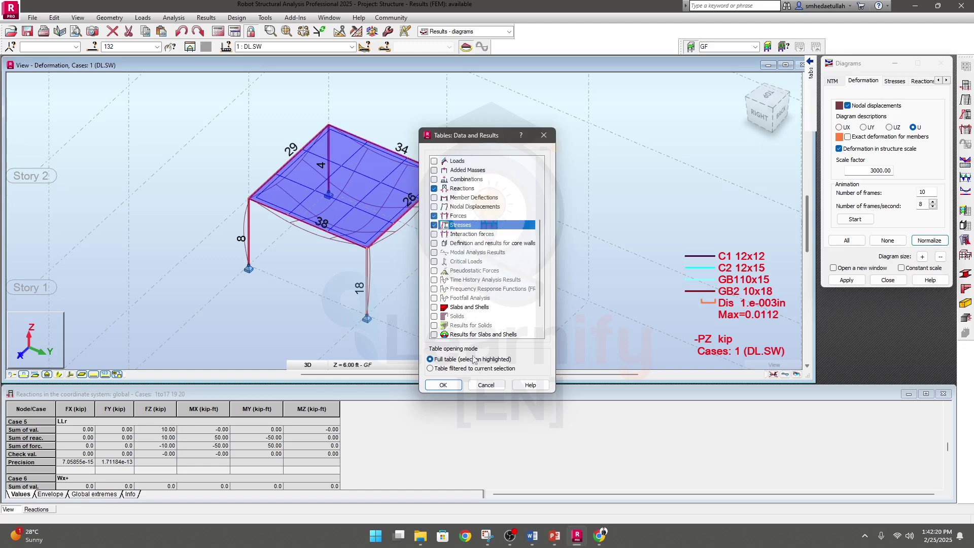
click(443, 385)
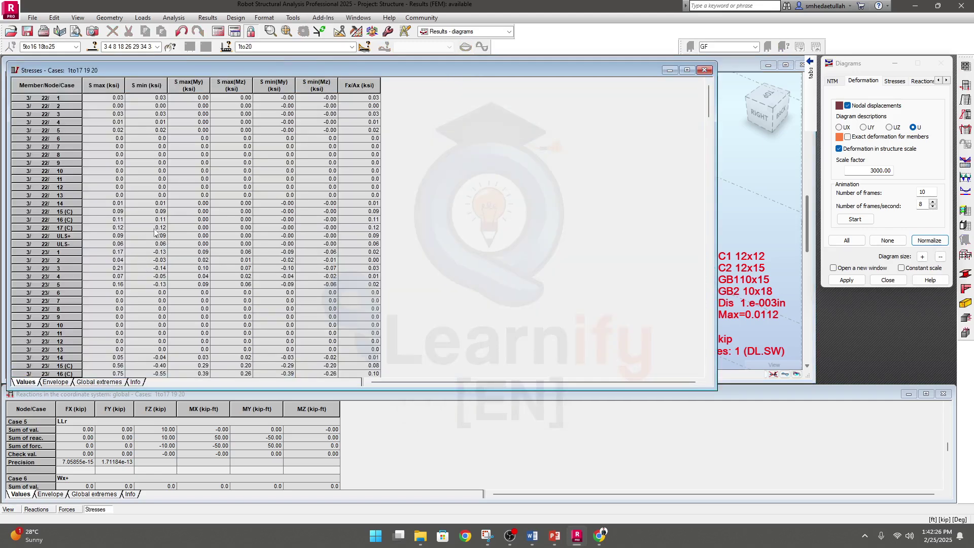
- Examine the member stresses, limit the table to case 15 : 1.4 DL, and close the Stresses and Forces tables
scroll(142, 221, down, 20)
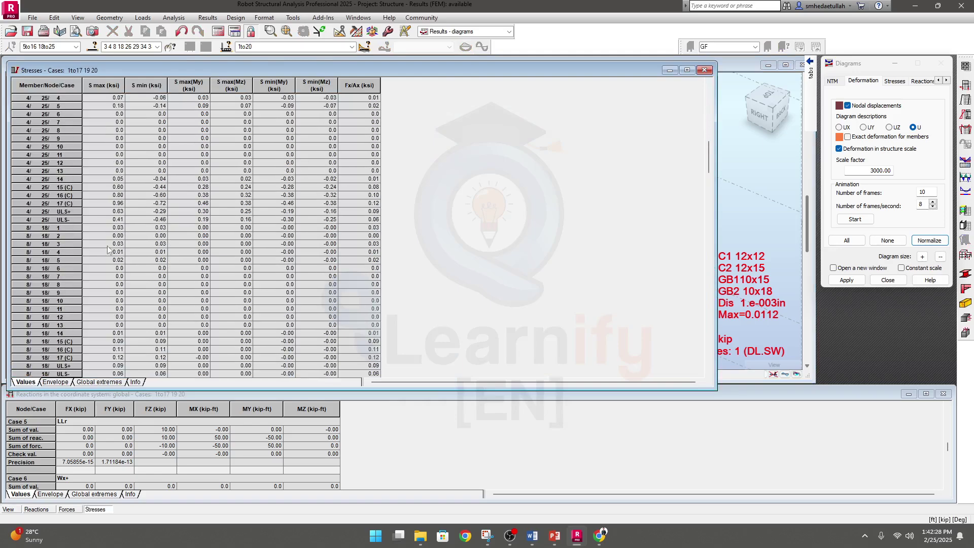
scroll(44, 263, down, 20)
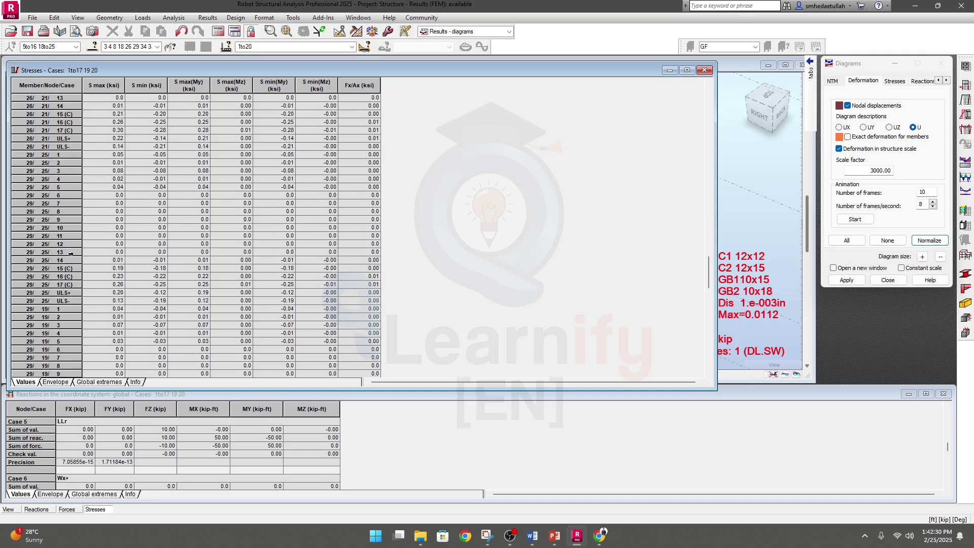
scroll(65, 311, down, 15)
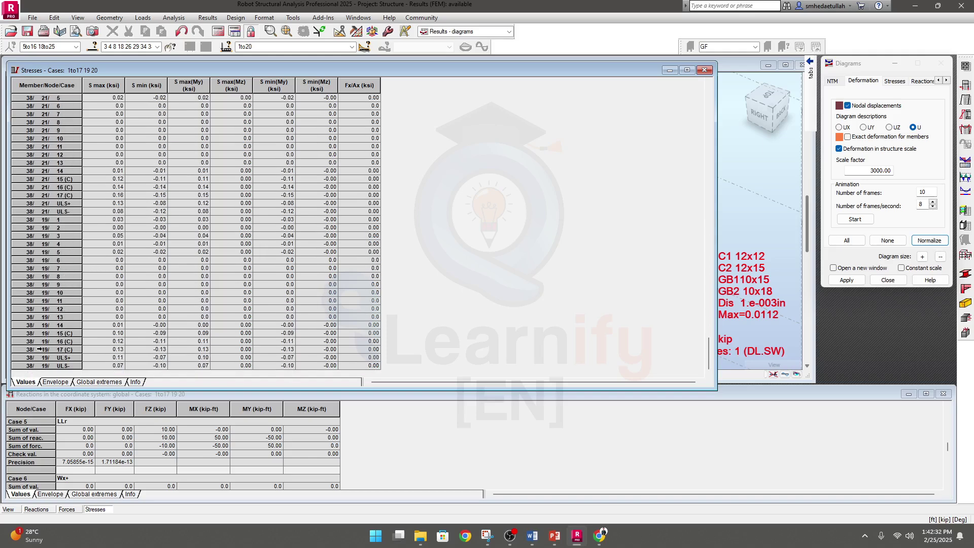
click(351, 47)
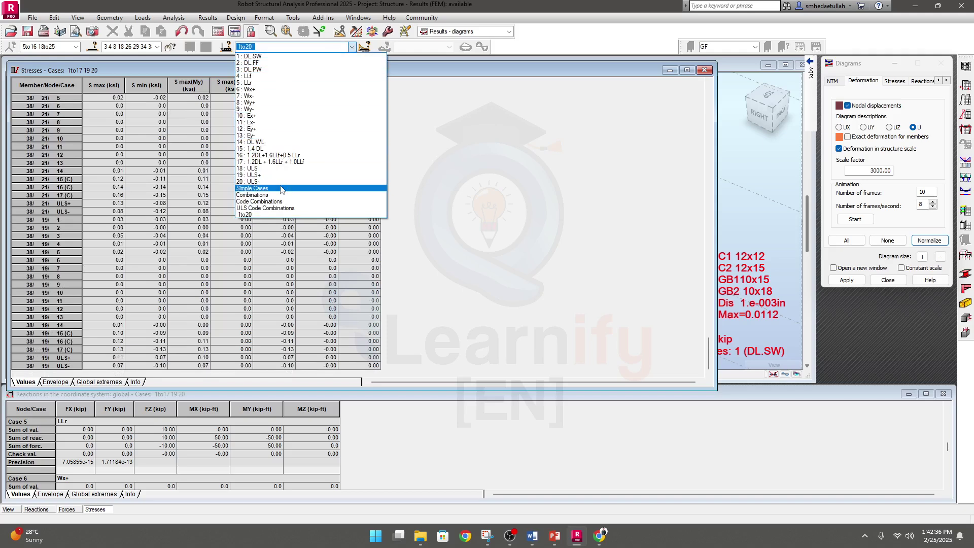
click(273, 149)
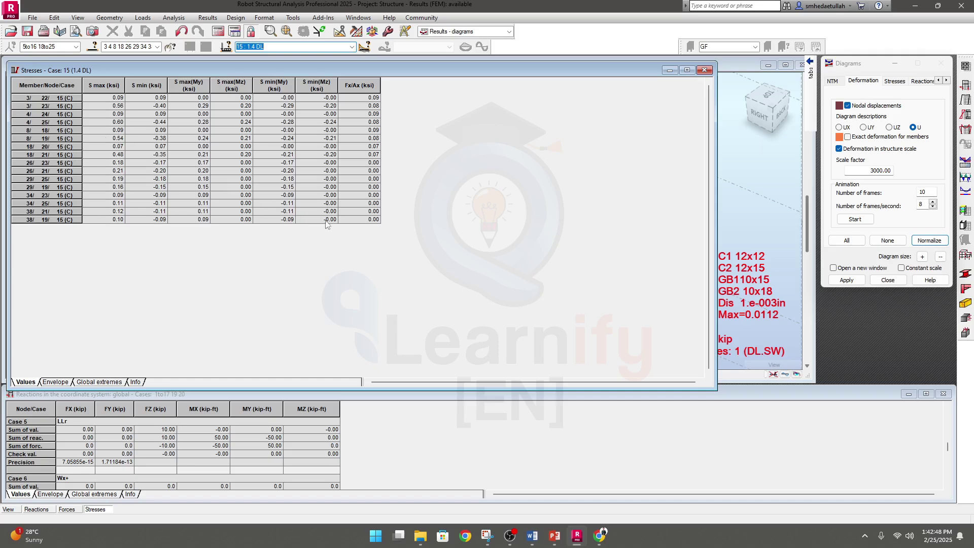
click(704, 71)
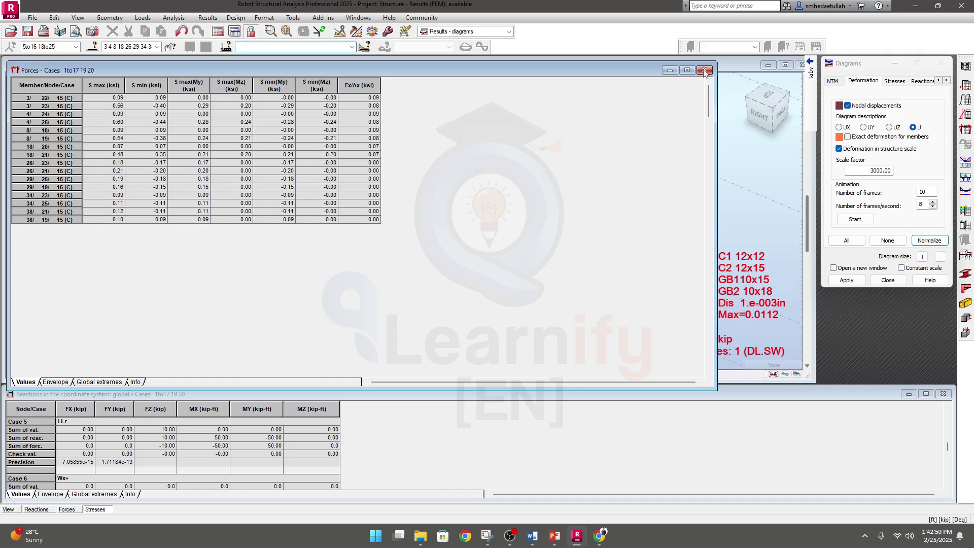
click(704, 72)
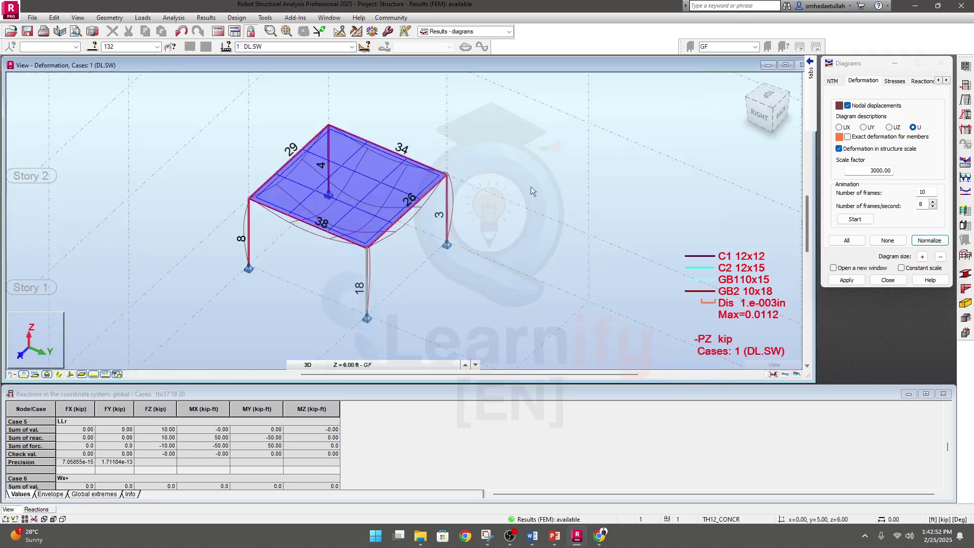
- Open the reaction diagram settings
click(921, 83)
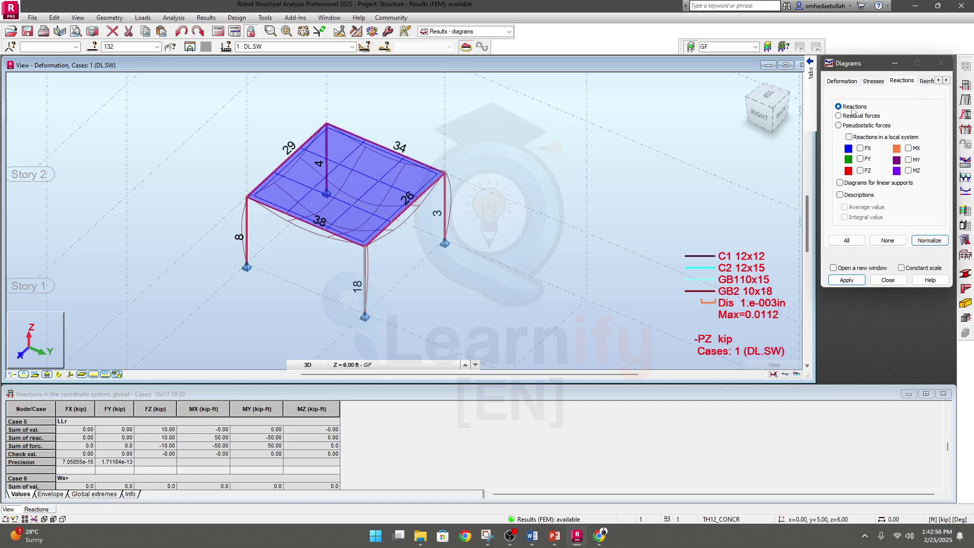
- Display the vertical reaction forces FZ on the model and turn off the deformation diagram
click(860, 171)
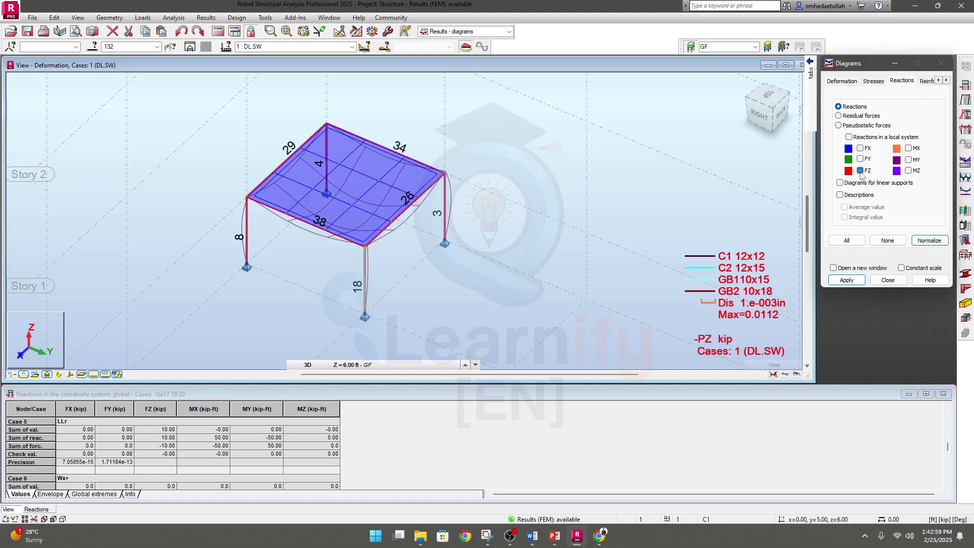
click(845, 281)
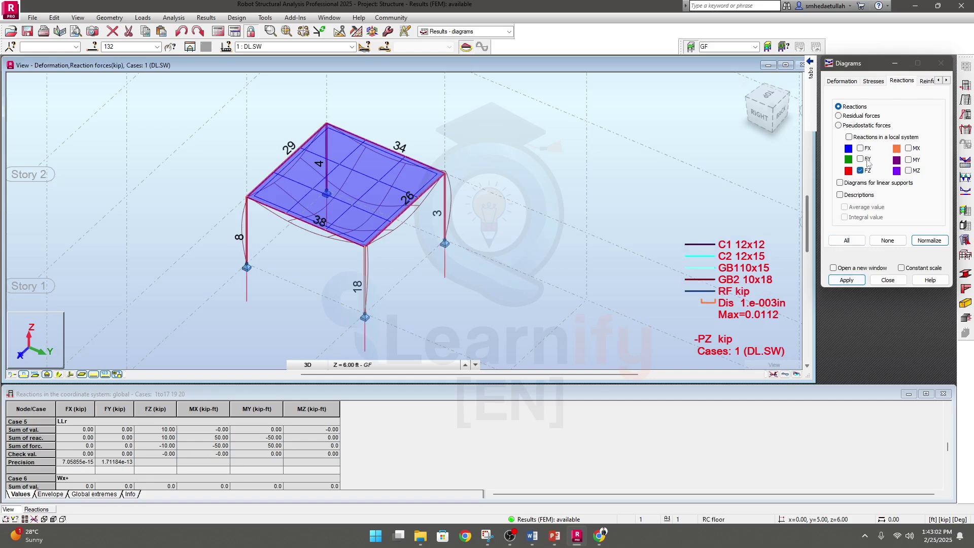
click(874, 82)
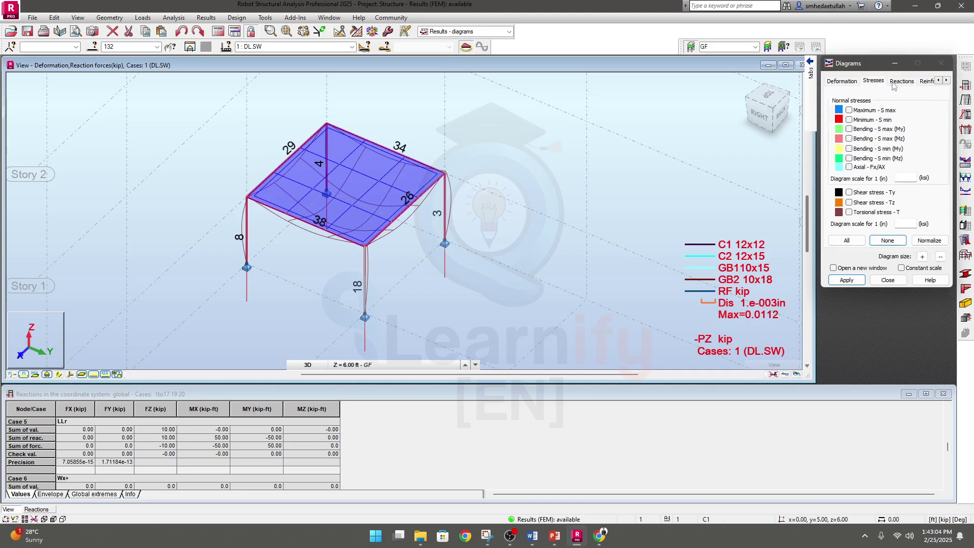
click(840, 82)
click(847, 106)
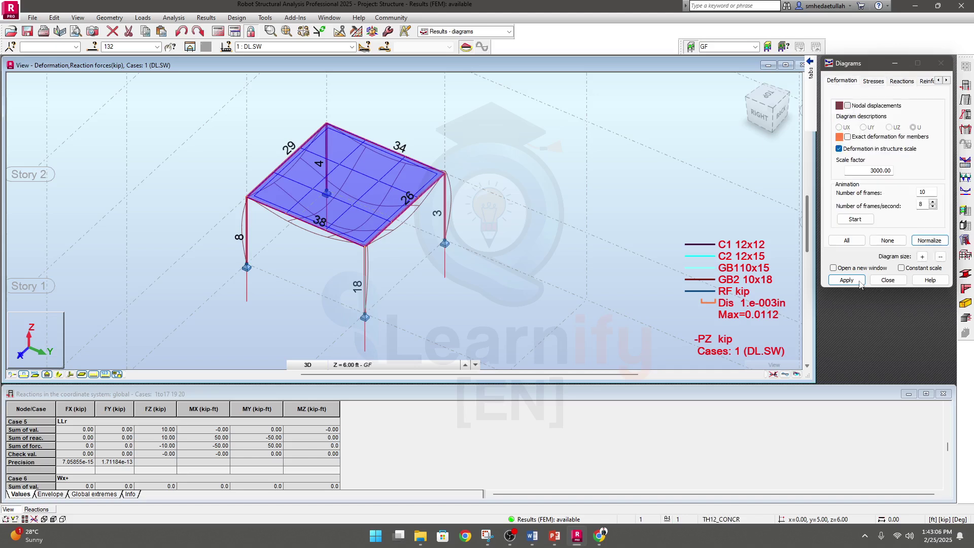
click(856, 281)
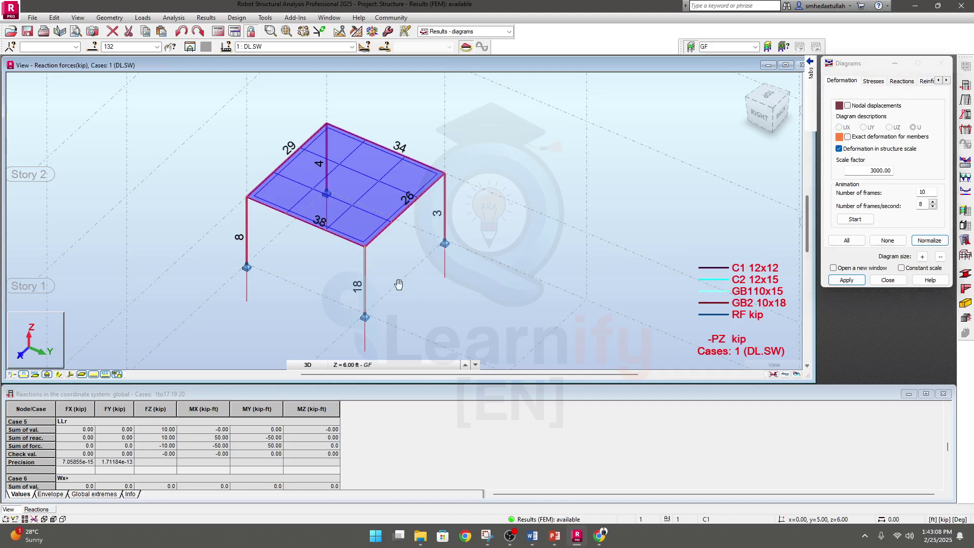
- Add value descriptions and diagrams for linear supports to the FZ reaction display
middle_drag(399, 285, 390, 255)
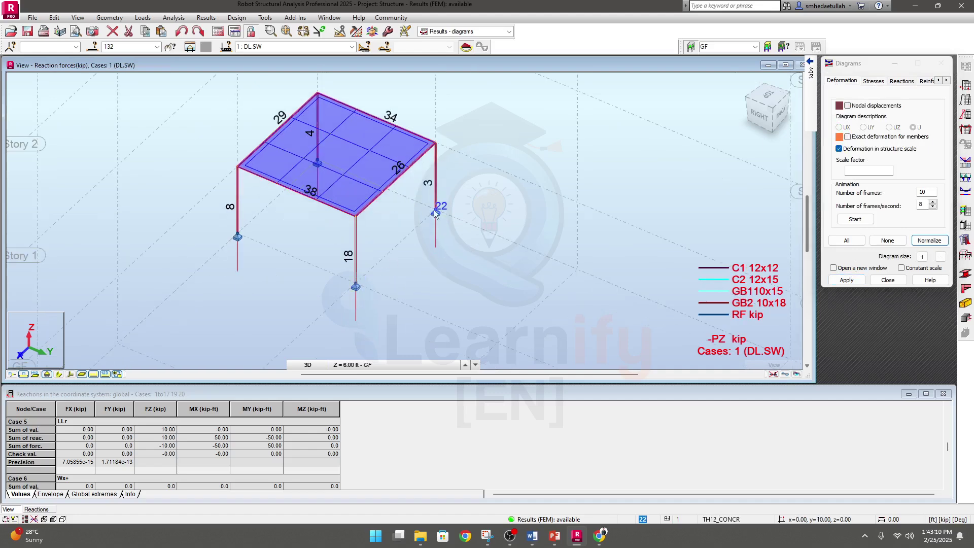
middle_drag(369, 299, 370, 306)
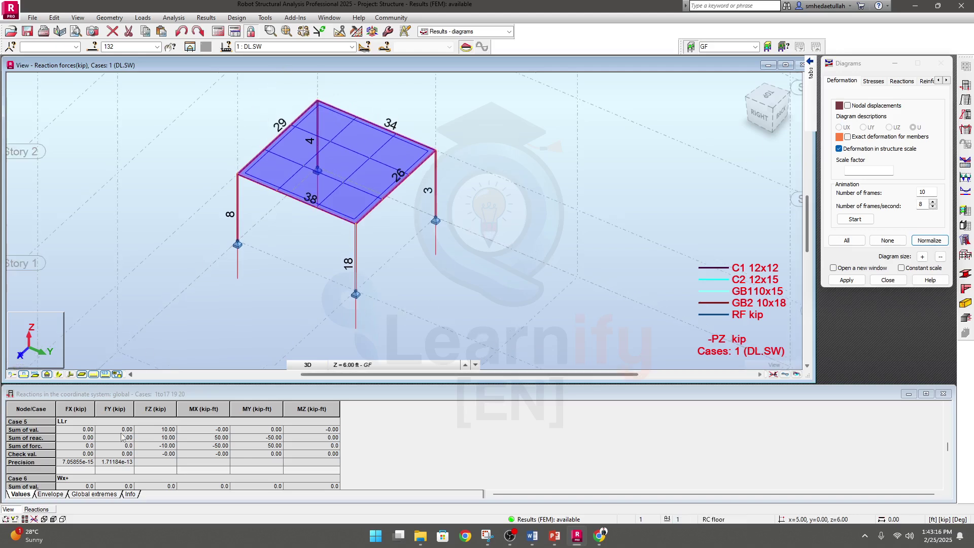
scroll(122, 446, down, 3)
scroll(122, 447, up, 5)
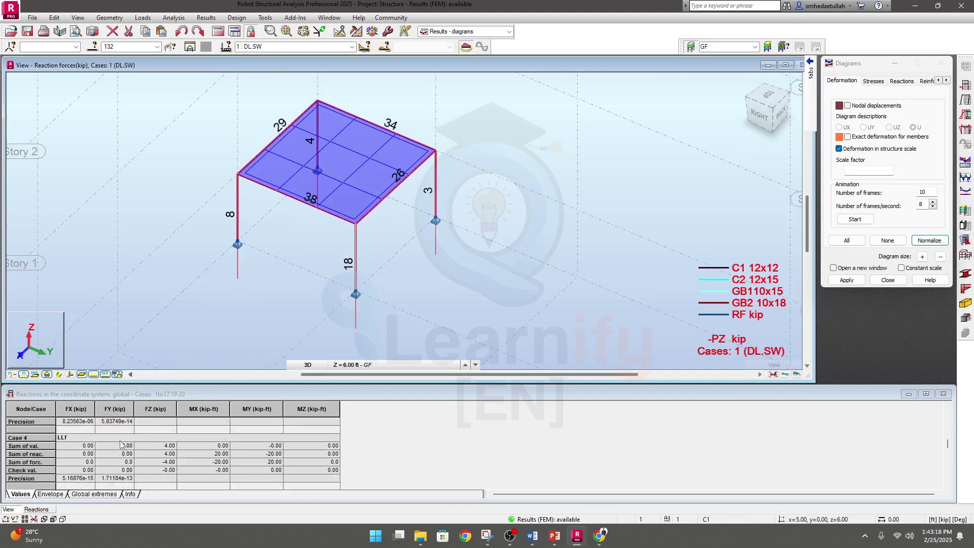
click(903, 81)
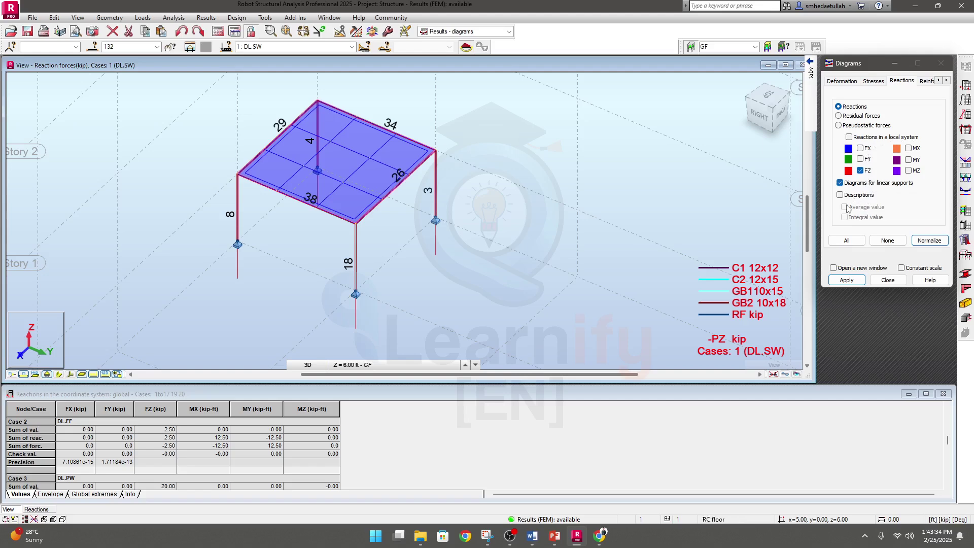
click(840, 183)
click(841, 183)
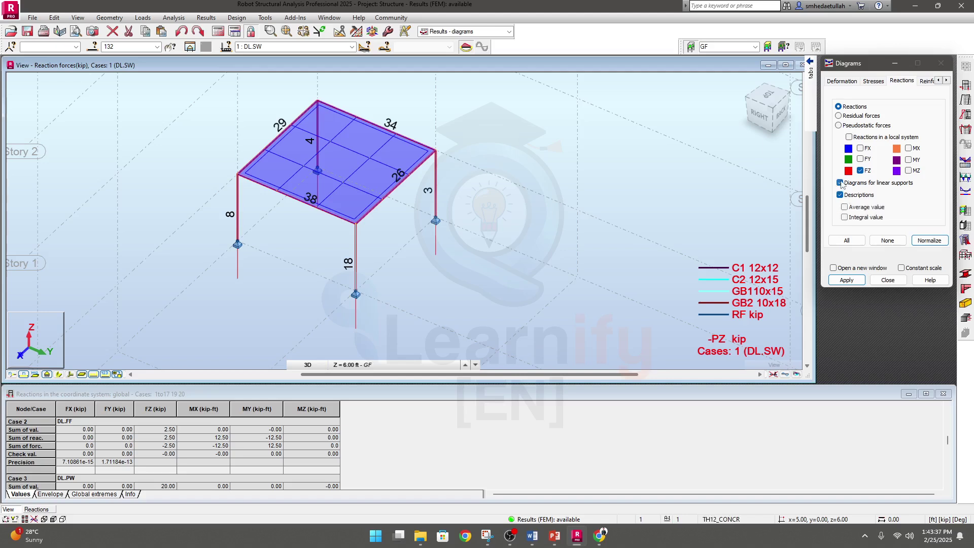
click(846, 280)
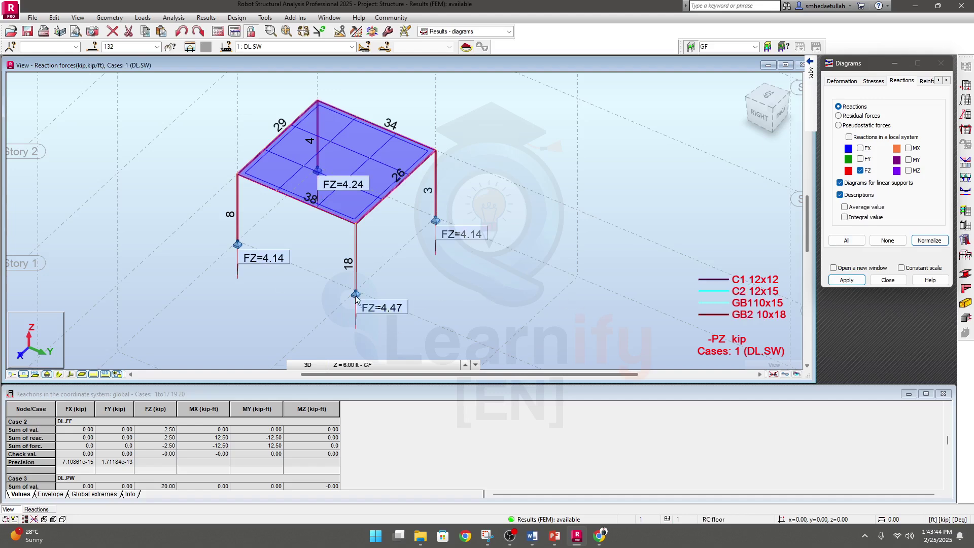
- Compare the support reactions for load combinations 15 (1.4 DL), 16 (1.2DL+1.6LLf+0.5 LLr) and 17 (1.2DL + 1.6LLr + 1.0LLf)
click(363, 310)
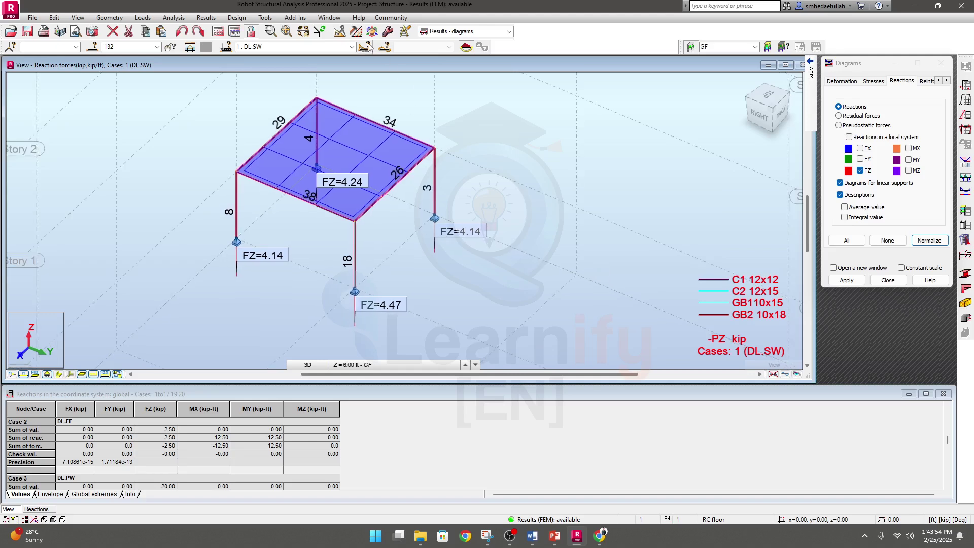
click(351, 46)
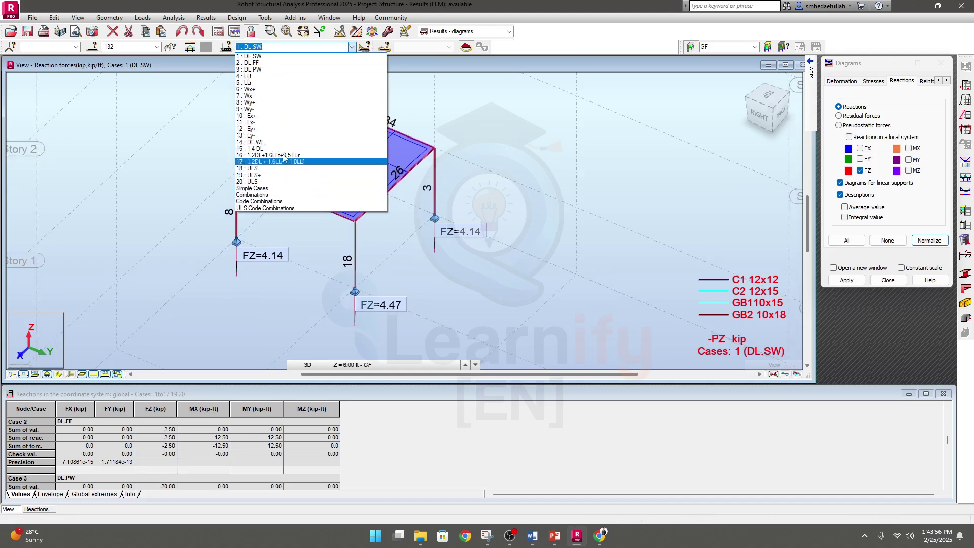
click(268, 149)
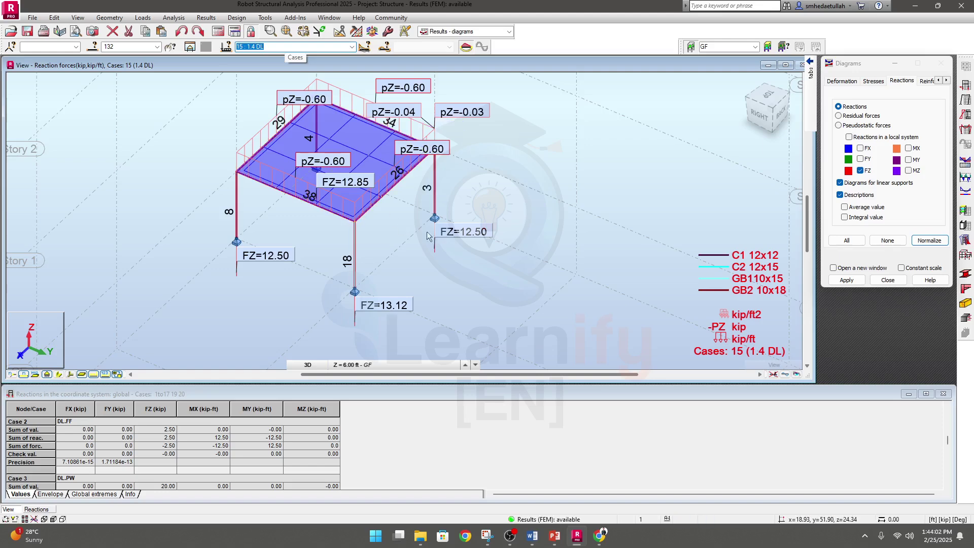
click(352, 47)
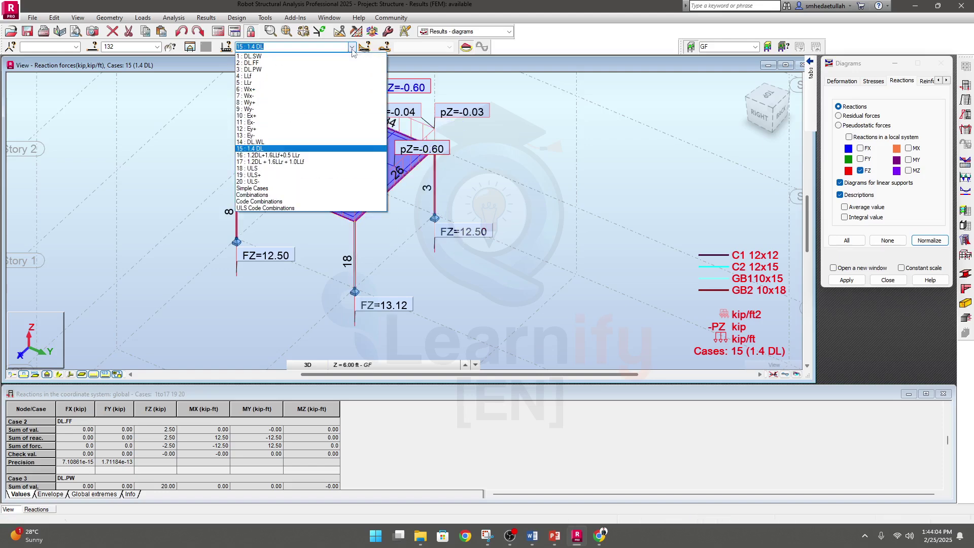
click(272, 156)
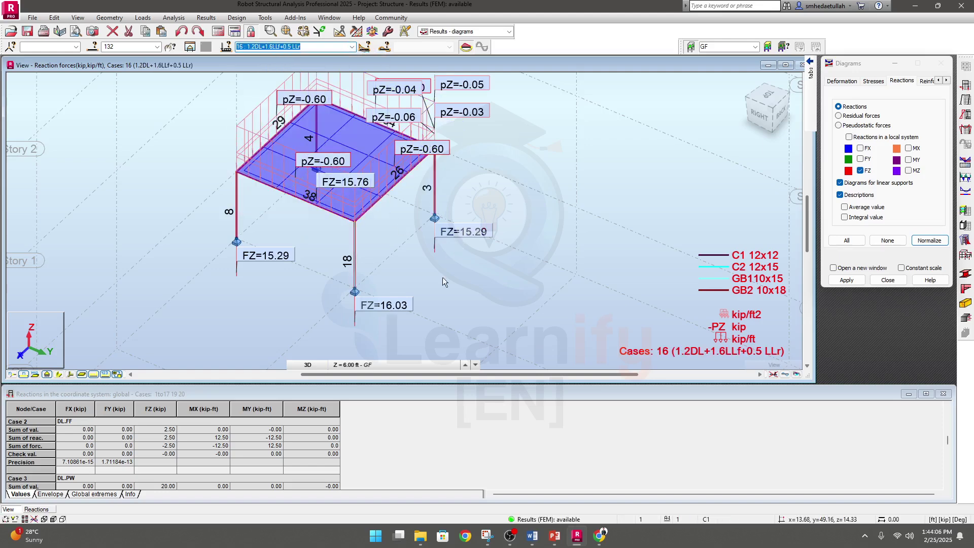
click(351, 47)
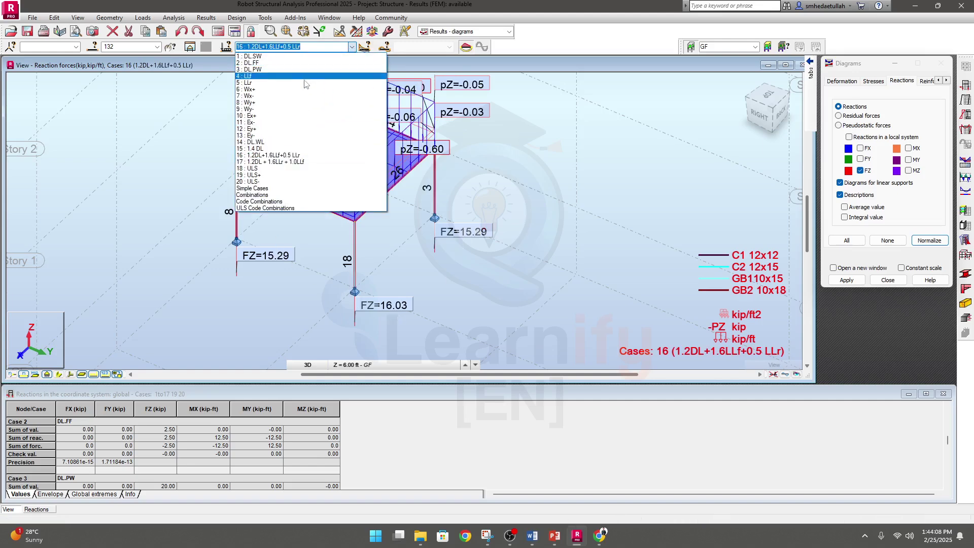
click(273, 170)
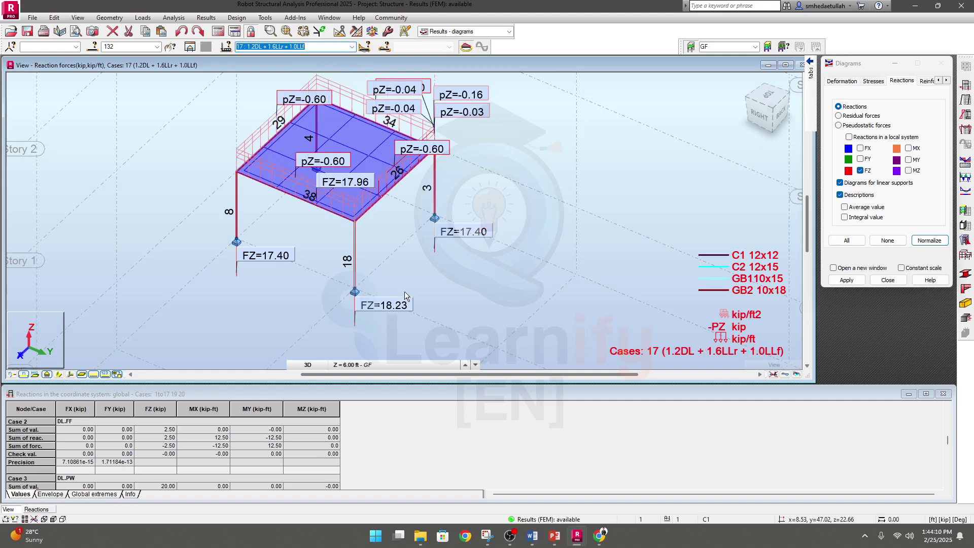
- Inspect the coordinates, displacements and reactions of node 6 on beam 26, and close its properties
middle_drag(402, 273, 405, 294)
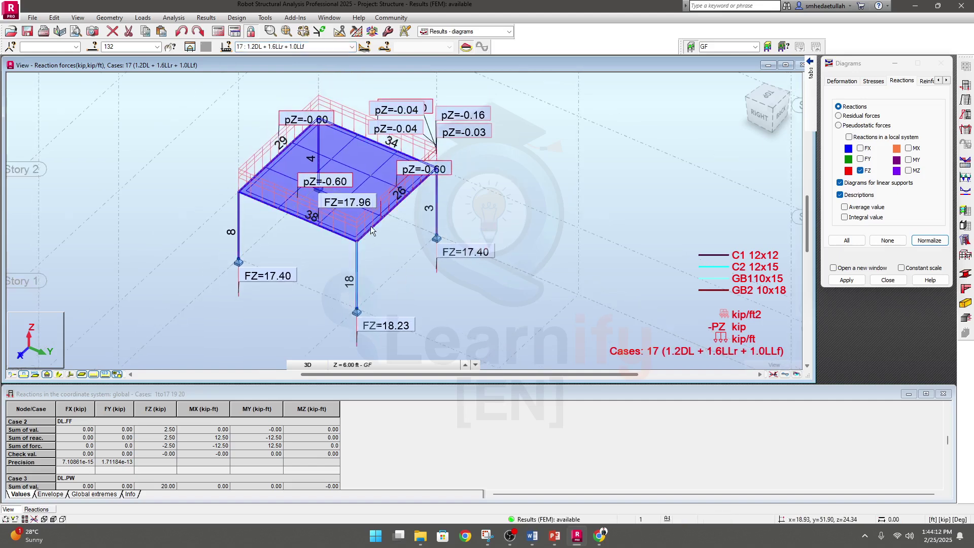
double_click(382, 218)
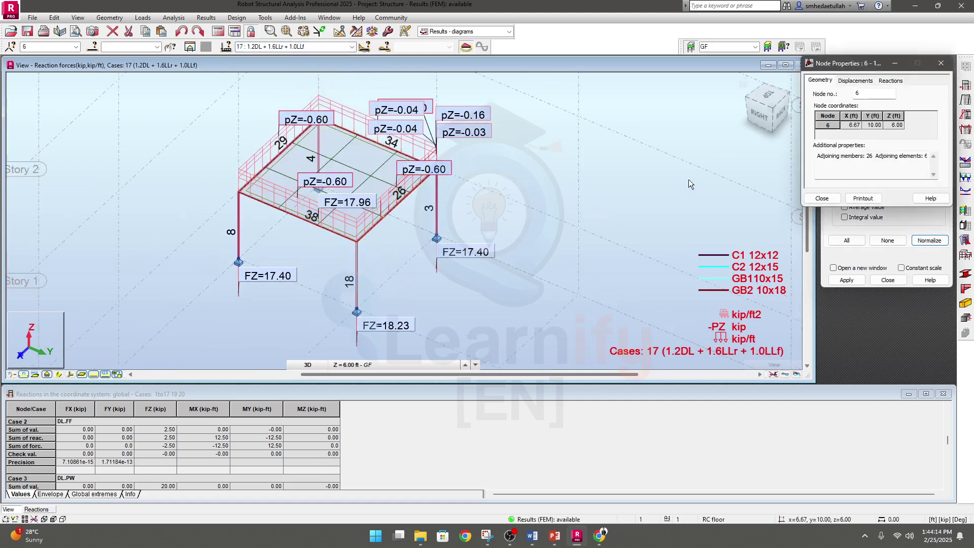
drag(836, 67, 529, 137)
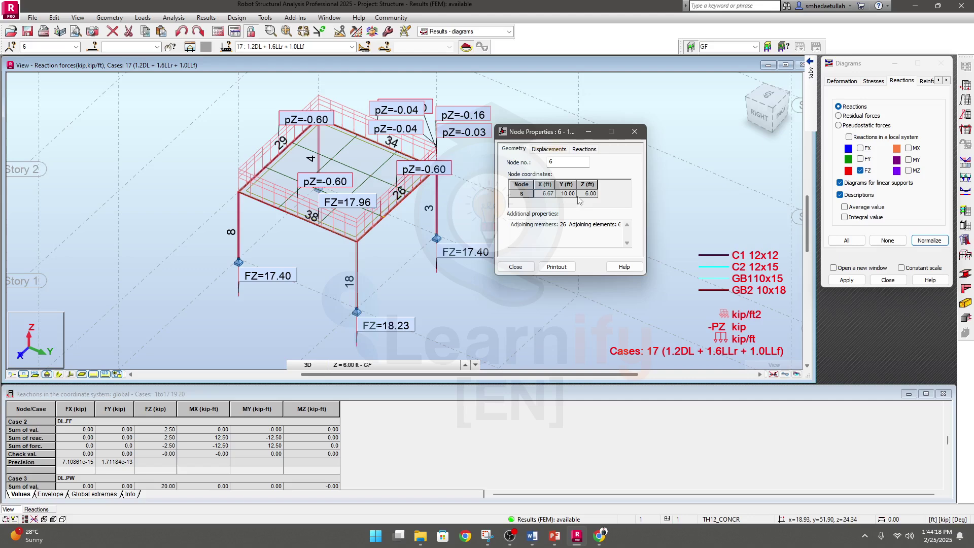
click(549, 149)
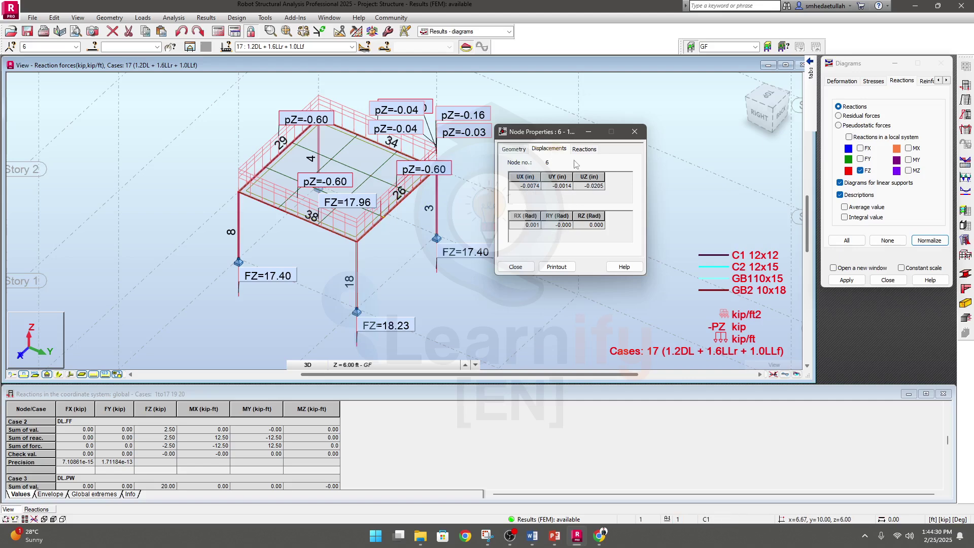
click(583, 150)
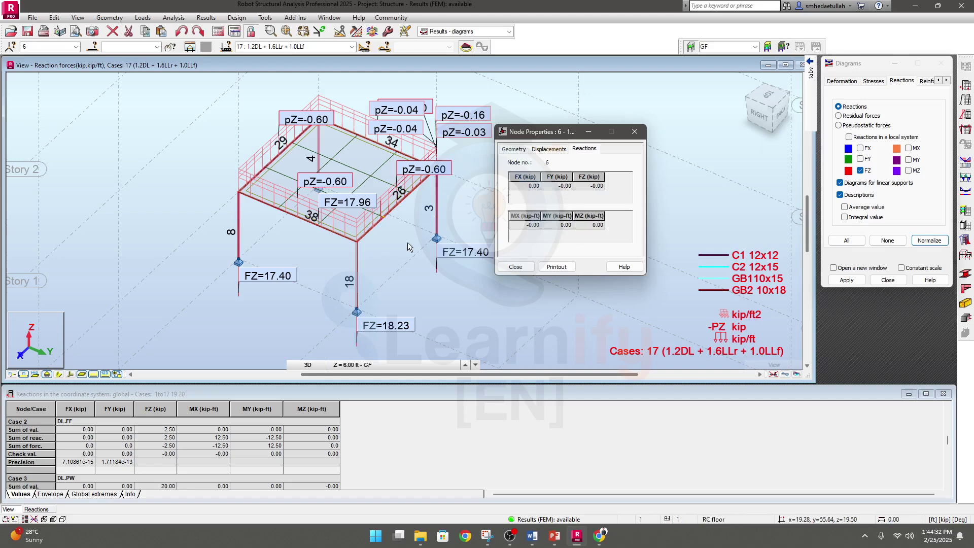
click(635, 132)
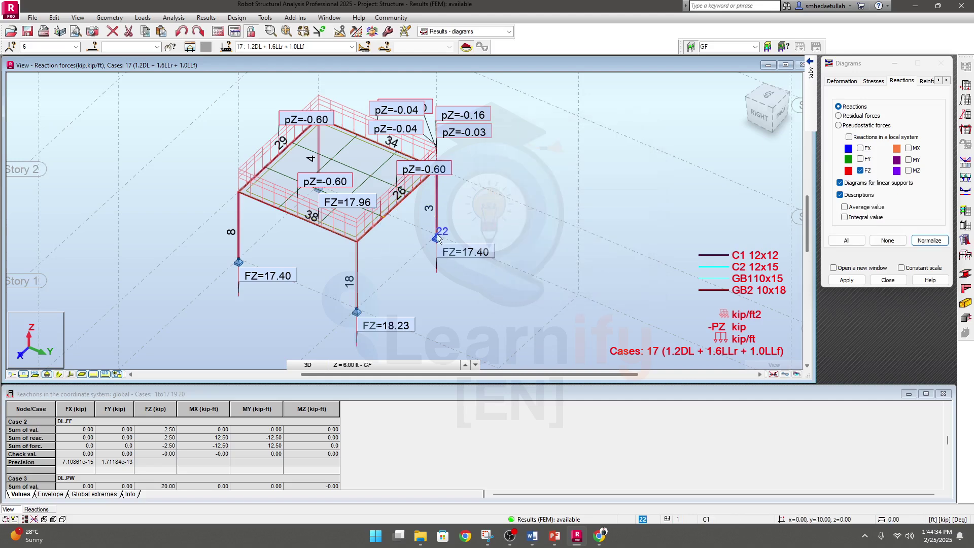
- Check the reactions of support node 22 under column 3 in its node properties, and close them
double_click(436, 238)
click(584, 149)
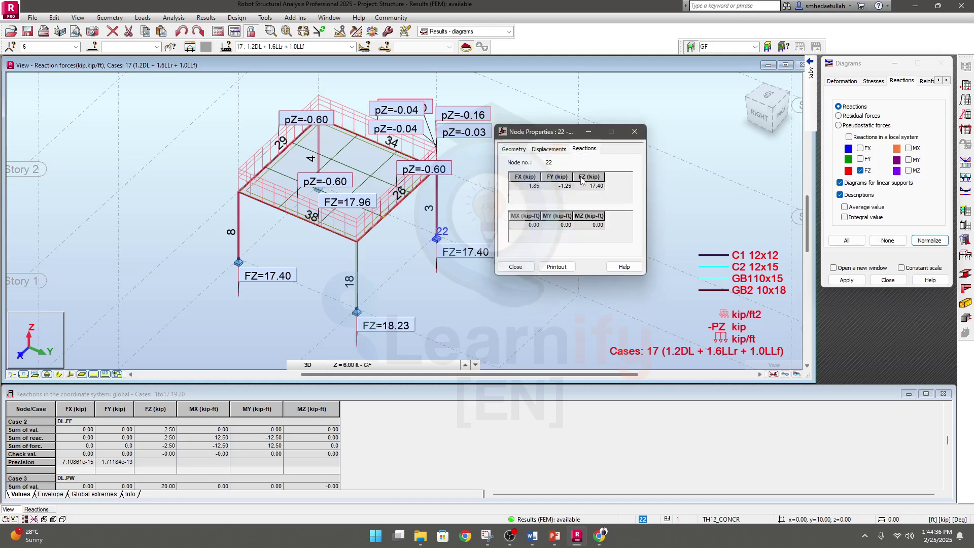
drag(537, 131, 599, 133)
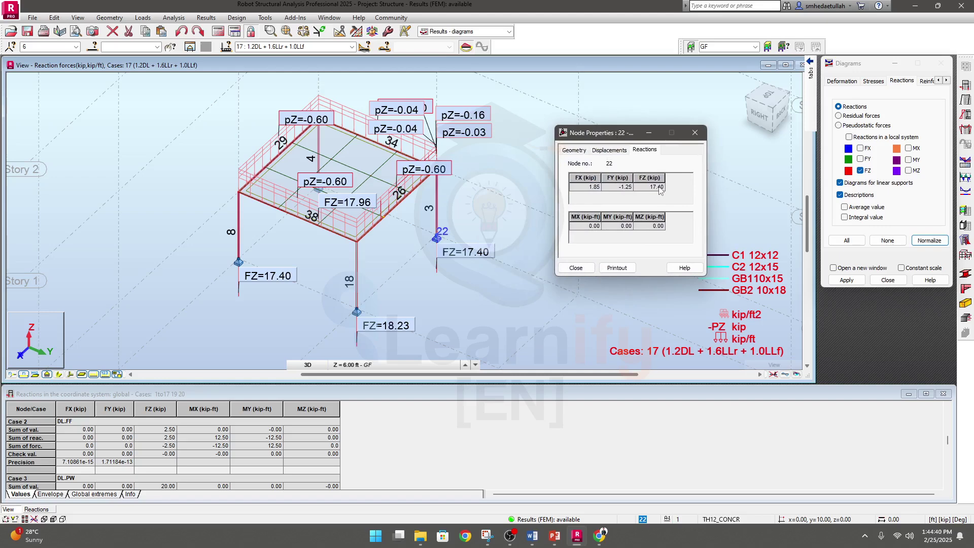
click(695, 133)
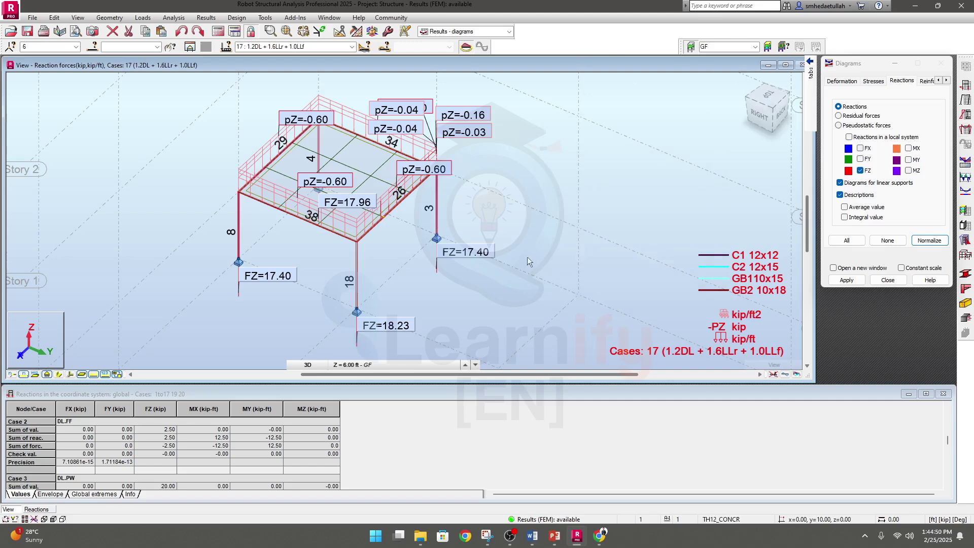
- Replace the reactions results table with a full table of member forces
middle_drag(525, 240, 526, 240)
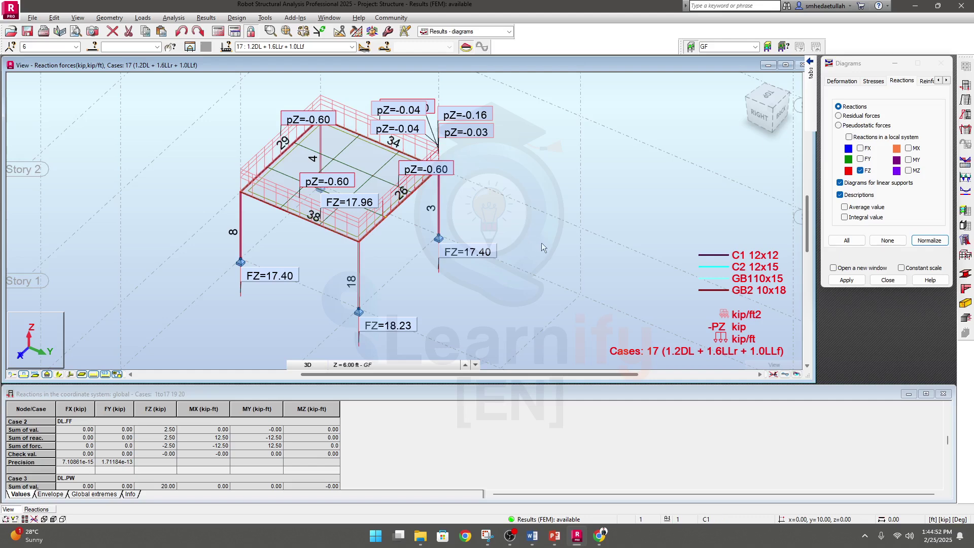
click(76, 18)
click(124, 177)
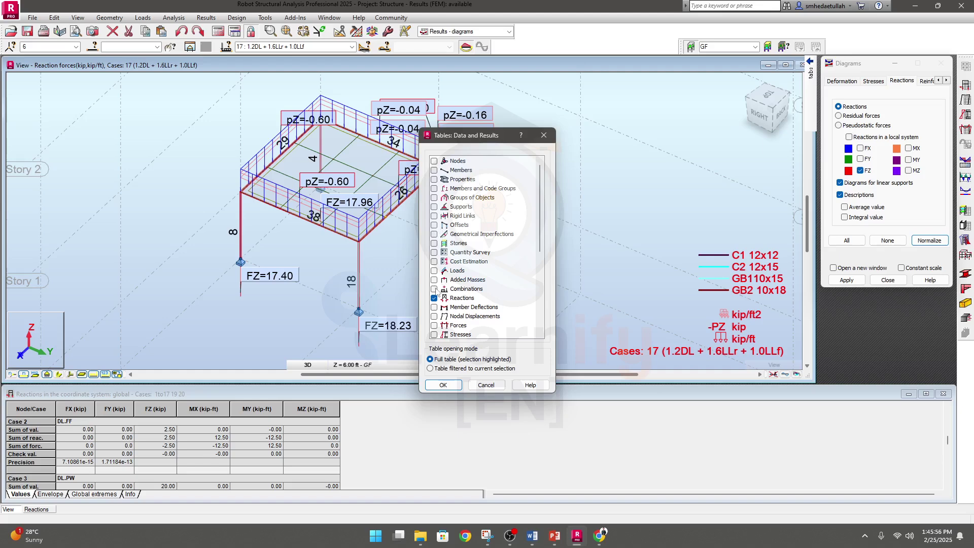
scroll(440, 305, down, 2)
click(434, 245)
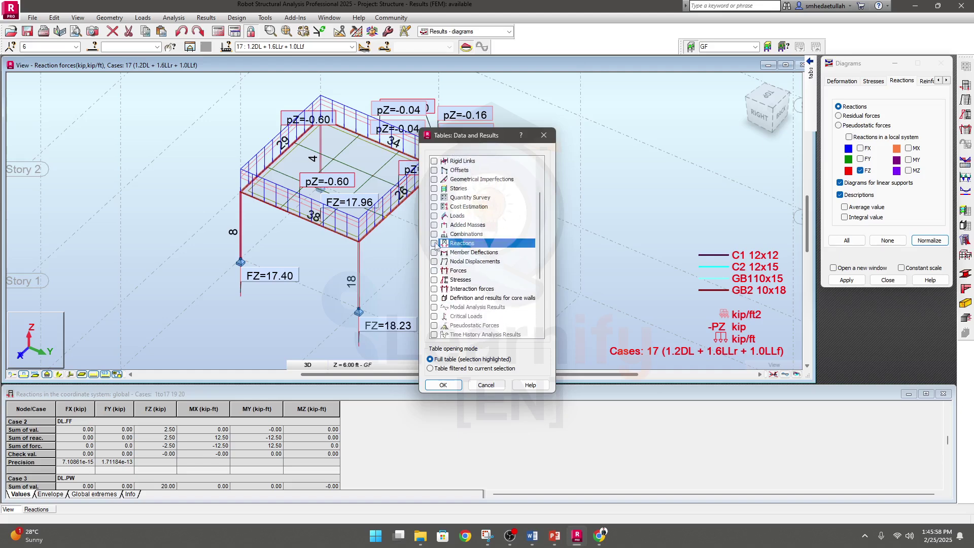
click(435, 271)
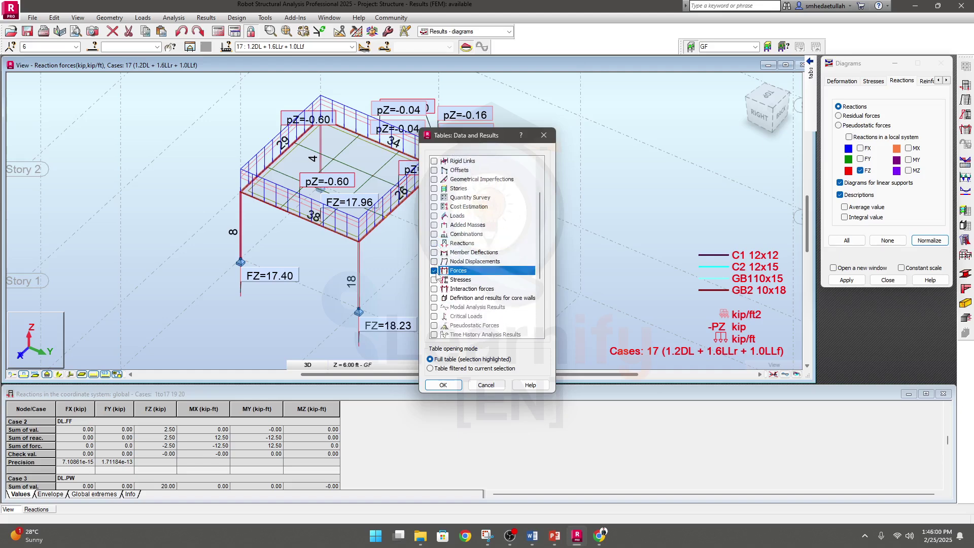
click(443, 385)
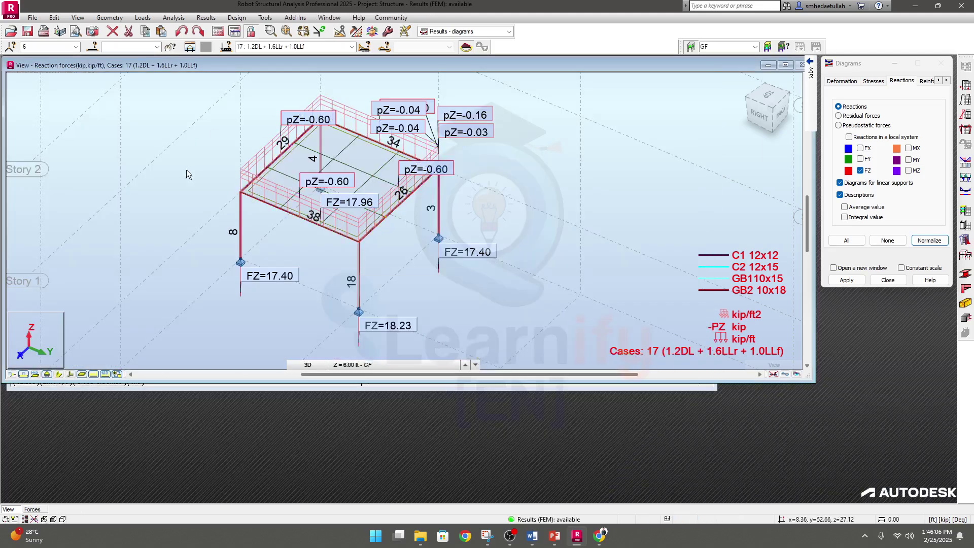
- Bring the forces table forward and limit it to load combination 15 (1.4 DL)
click(433, 386)
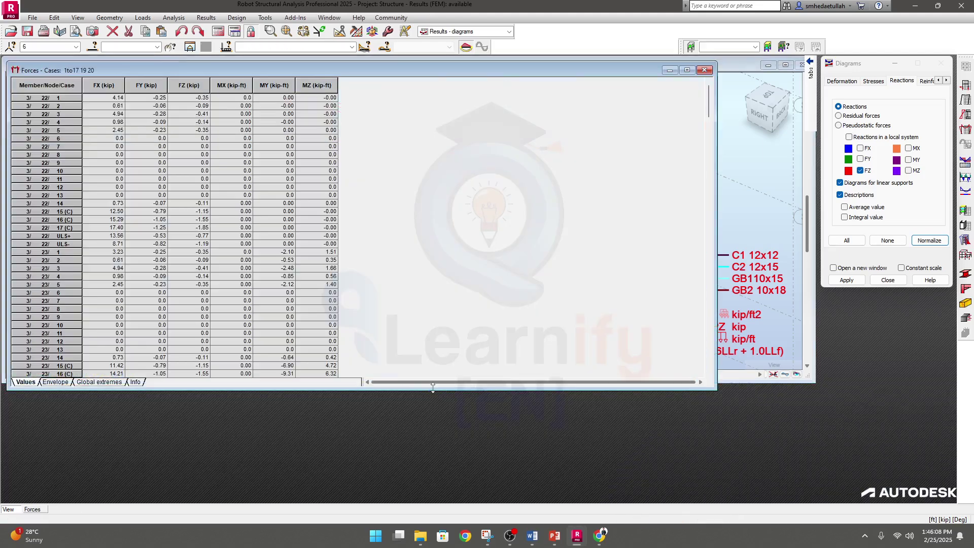
click(351, 47)
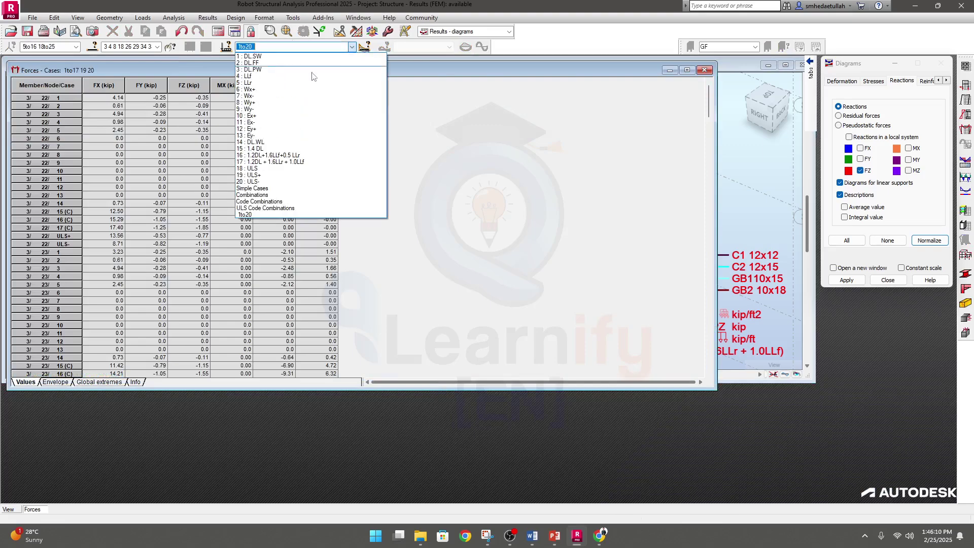
click(279, 148)
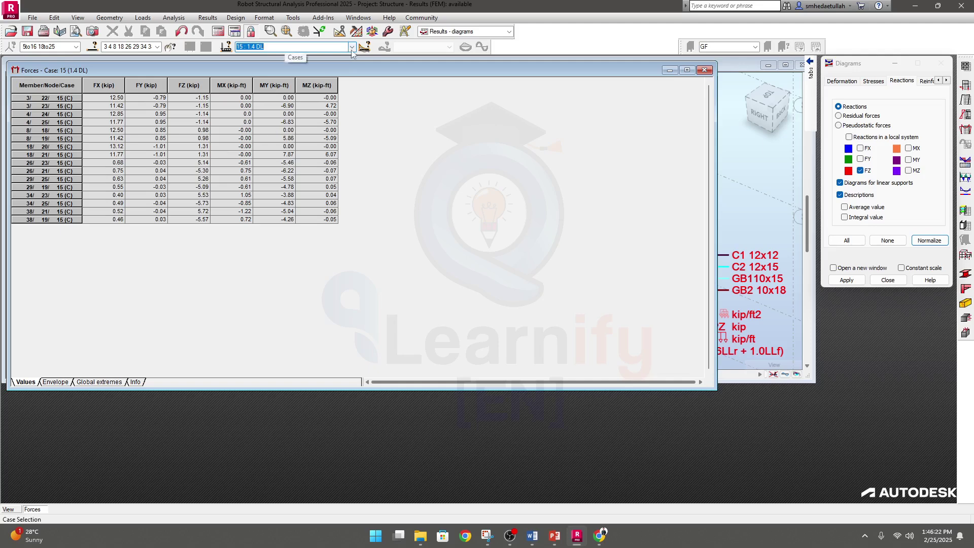
- Review the envelope, global extremes and info of the member forces for combination 15, return to the values, and close the table
double_click(27, 384)
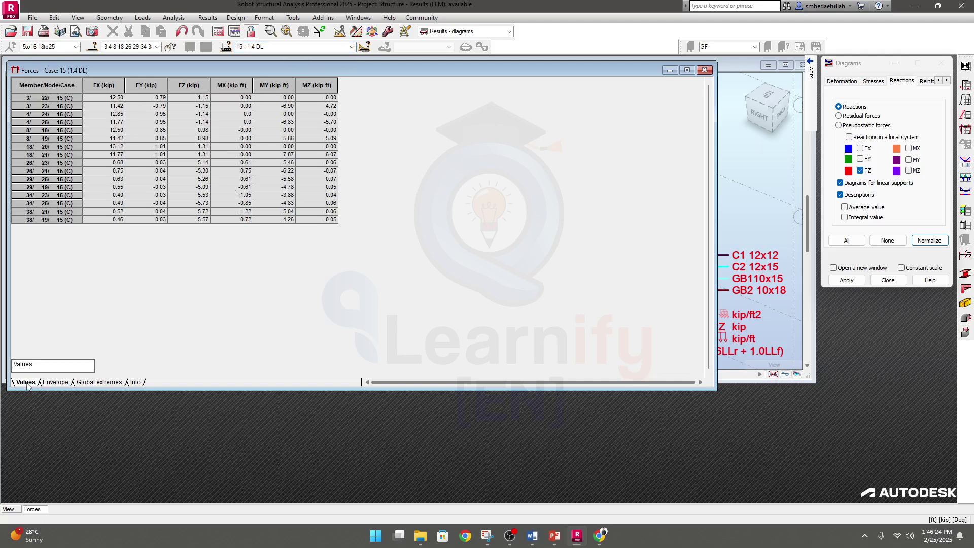
click(55, 382)
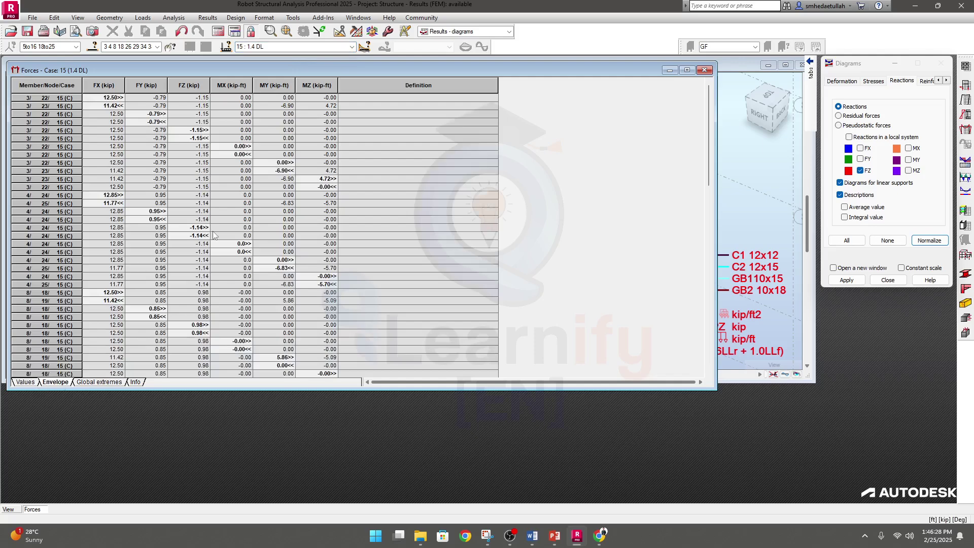
scroll(213, 244, down, 4)
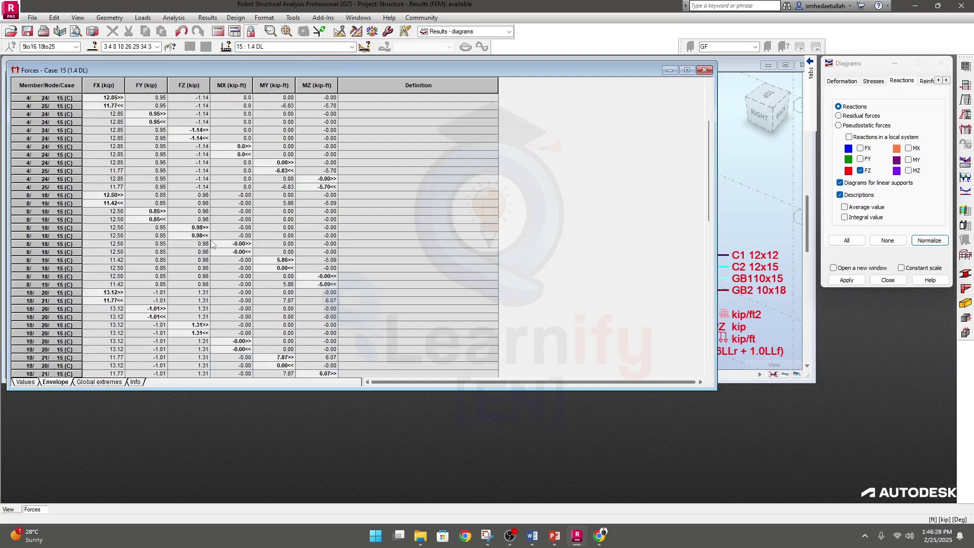
click(97, 382)
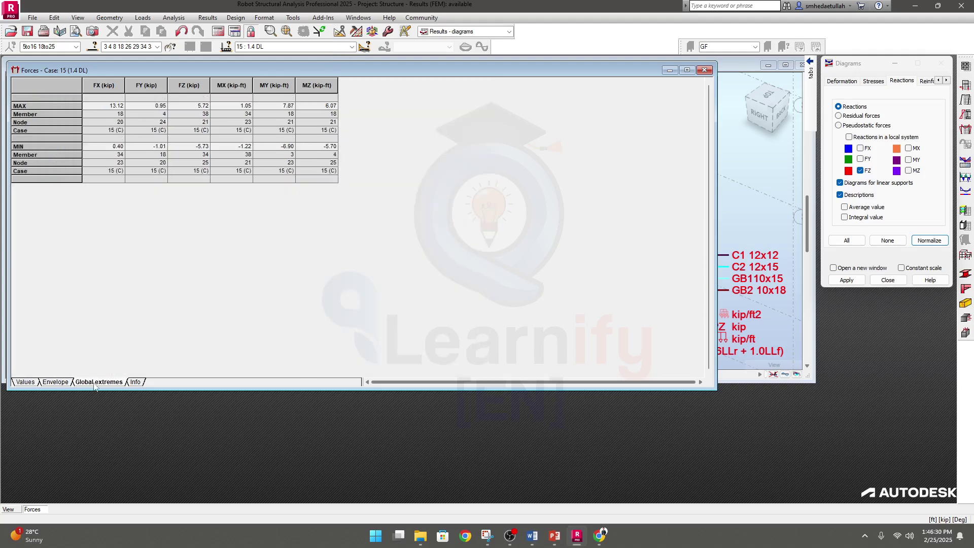
click(136, 382)
click(26, 383)
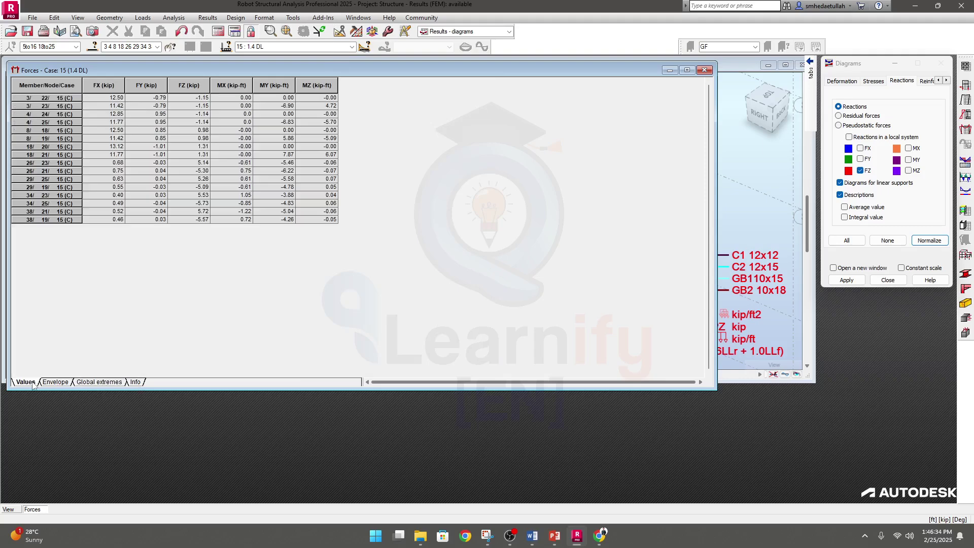
double_click(29, 384)
click(205, 327)
click(709, 75)
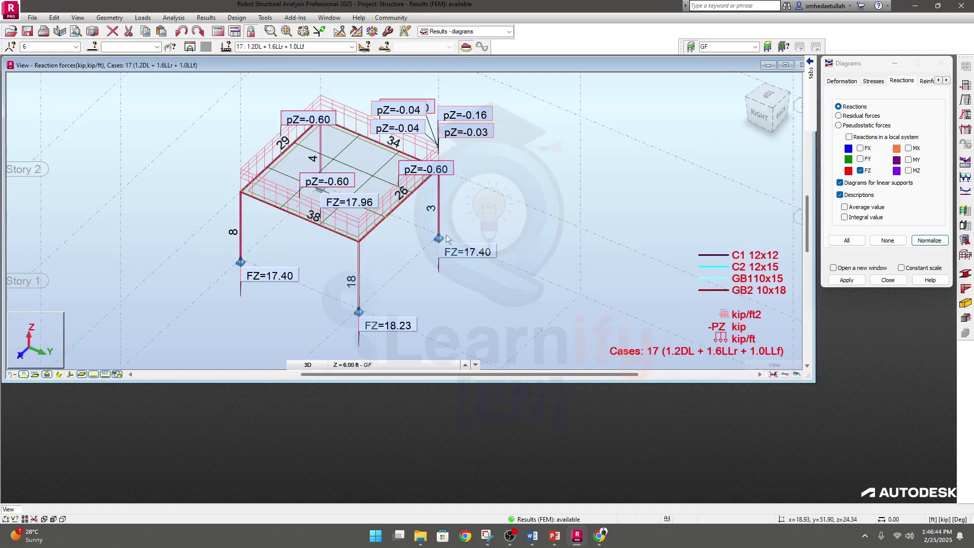
- Display the Mz moment diagram on the frame members for load combination 17, alongside the FZ reactions
middle_drag(446, 235, 424, 263)
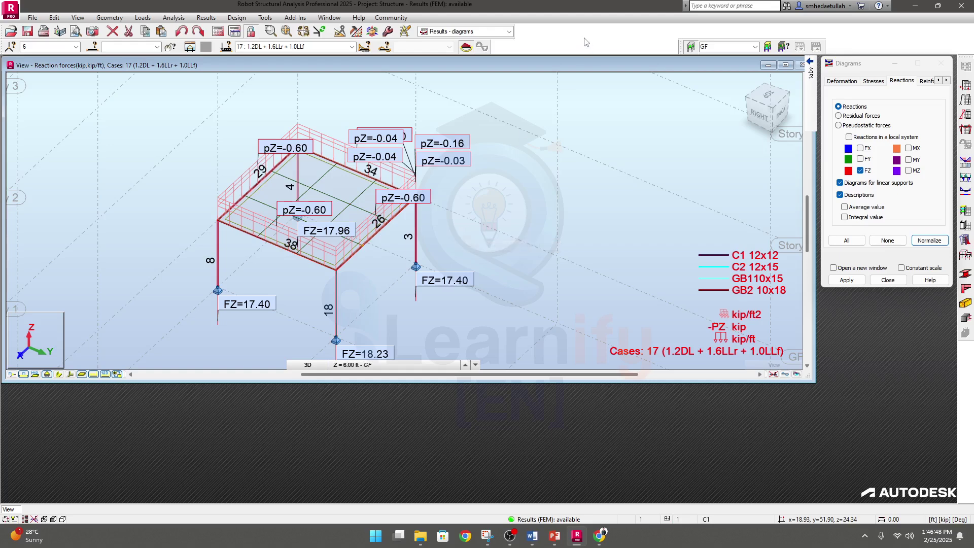
click(843, 81)
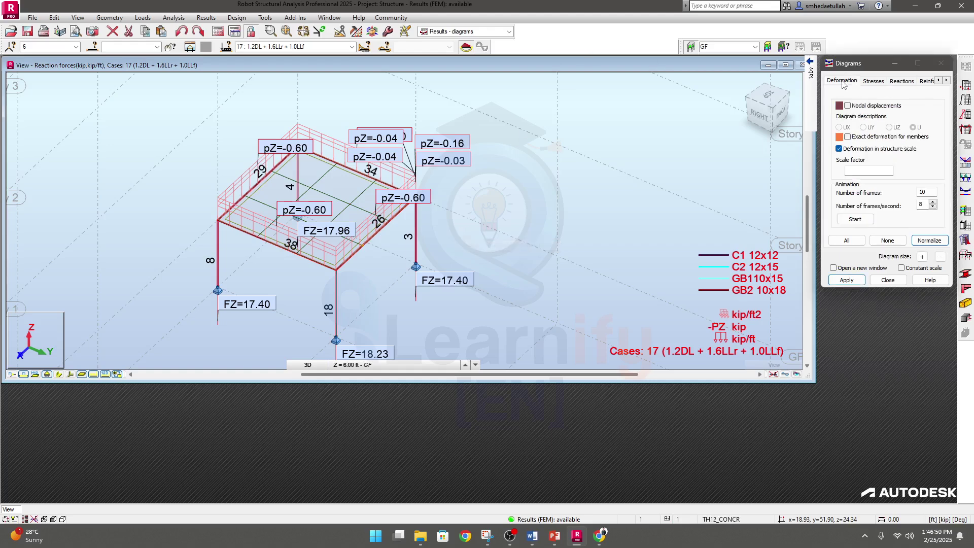
click(938, 80)
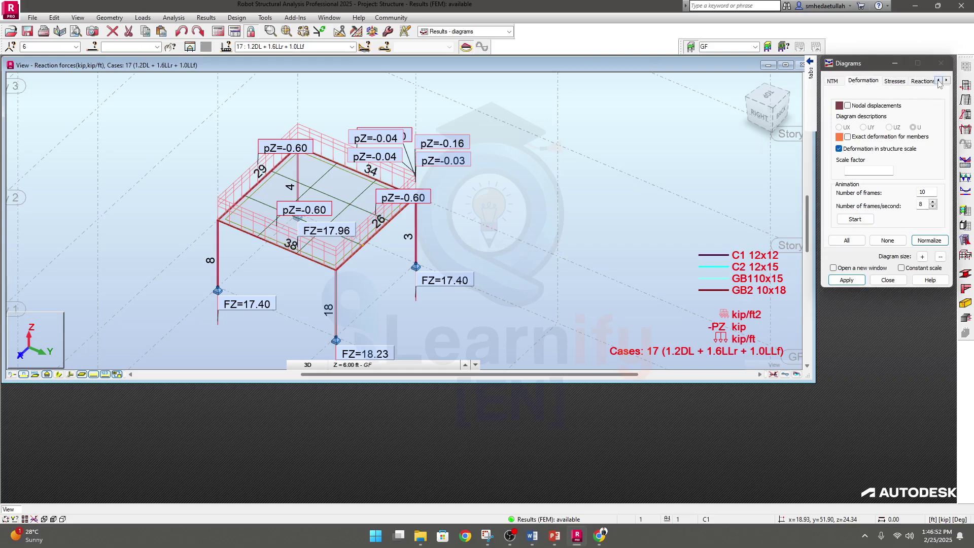
click(833, 81)
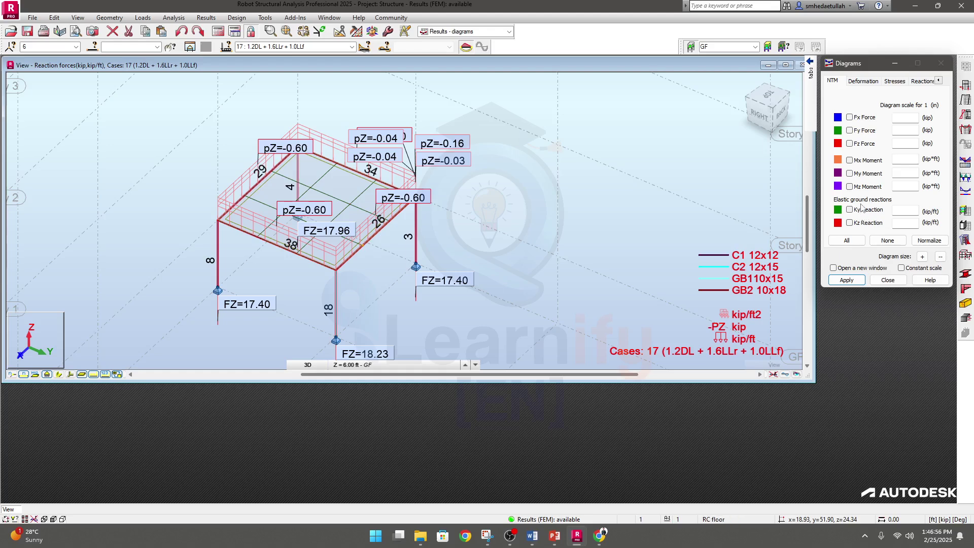
click(929, 240)
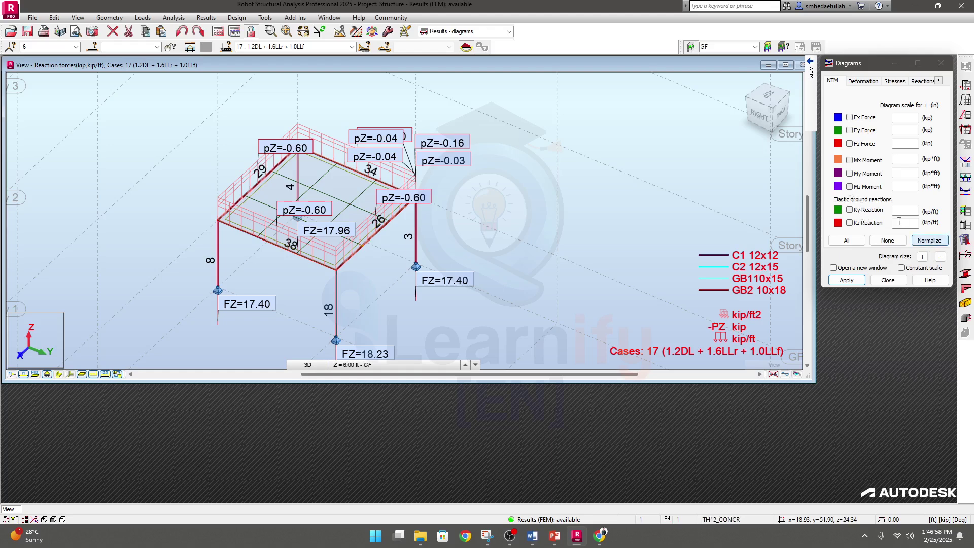
click(849, 188)
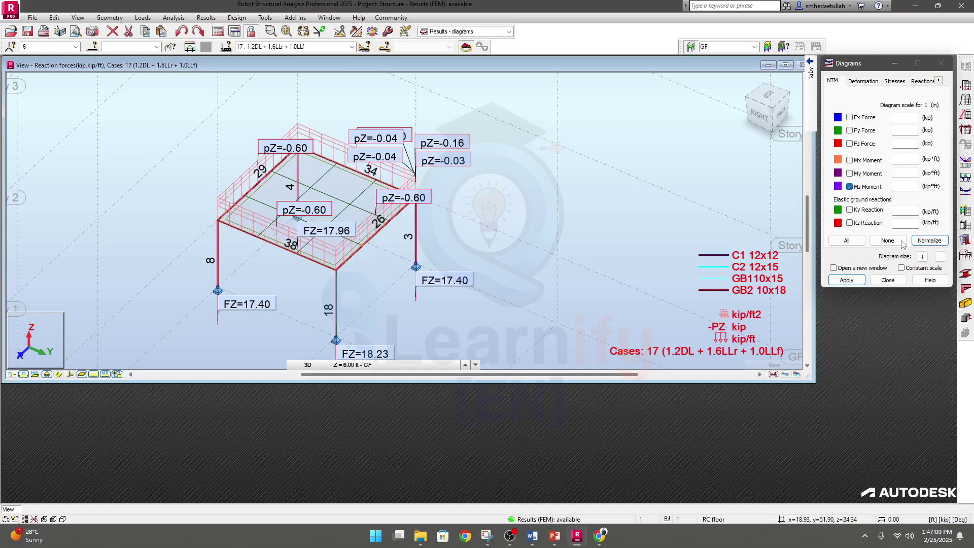
click(851, 282)
click(852, 281)
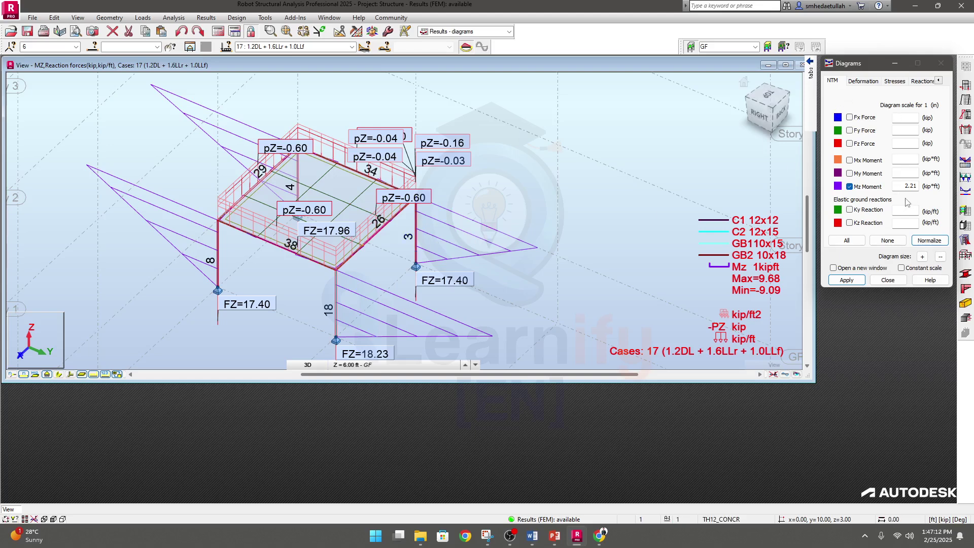
- Try a diagram scale of 1 kip*ft for the Mz moment
drag(915, 188, 894, 190)
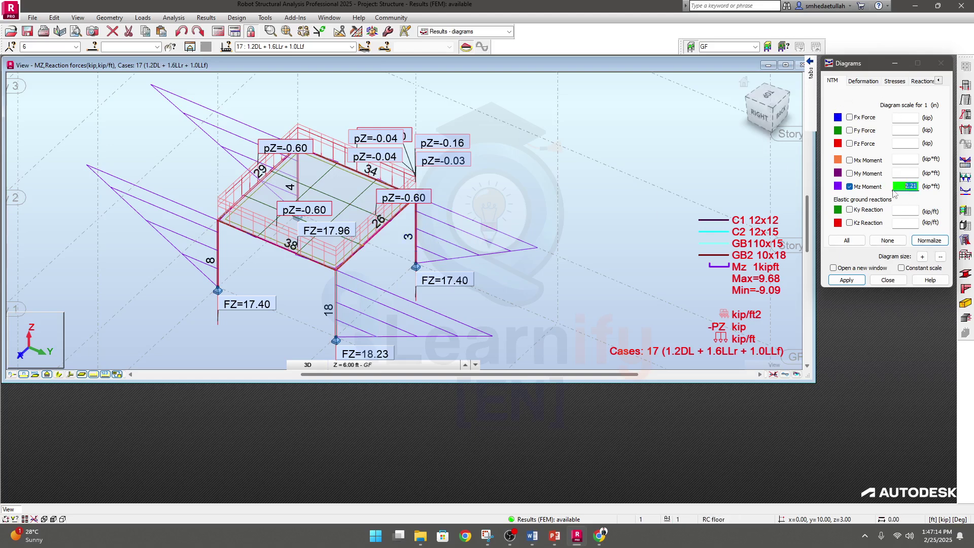
text(1)
click(847, 280)
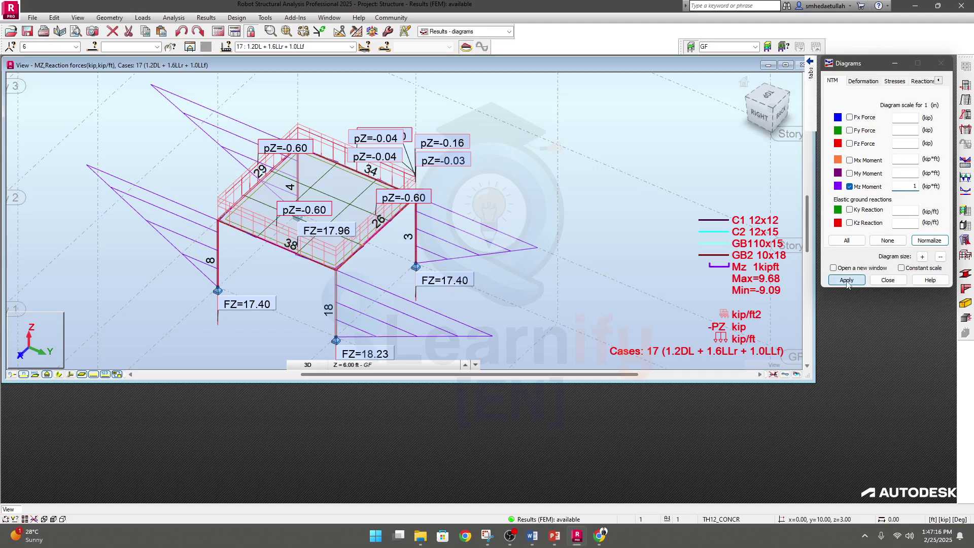
- Set the Mz moment diagram scale to 5 kip*ft and apply it to the frame view
double_click(910, 186)
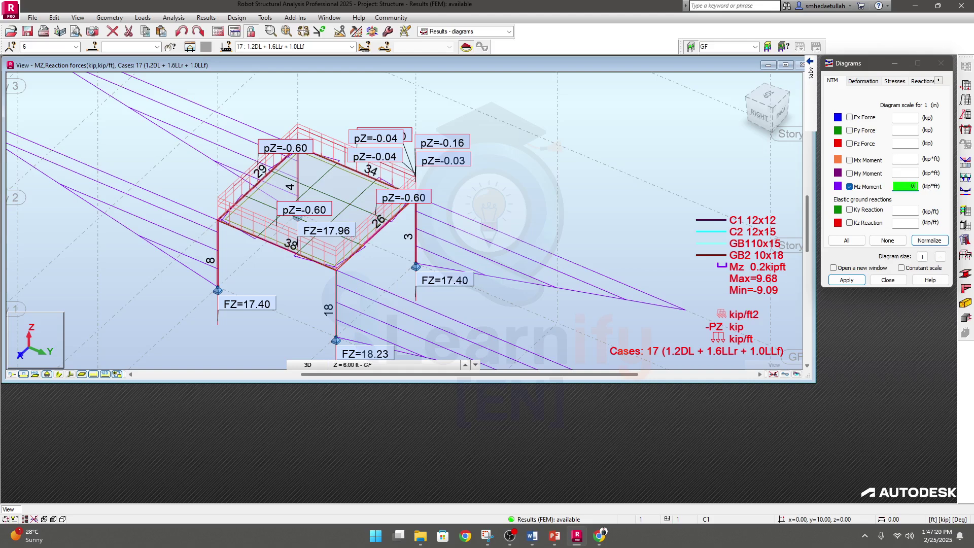
key(BackSpace)
key(BackSpace)
text(5)
click(847, 280)
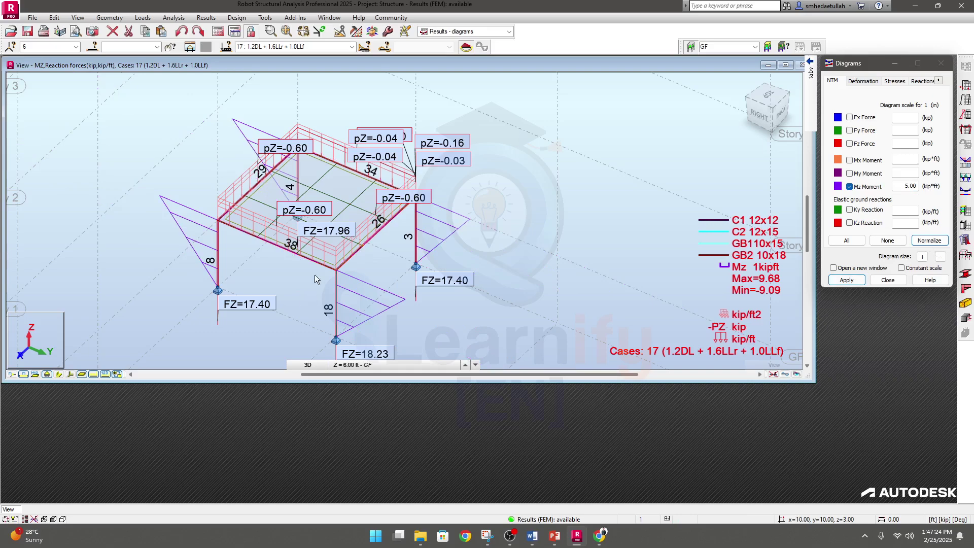
click(322, 255)
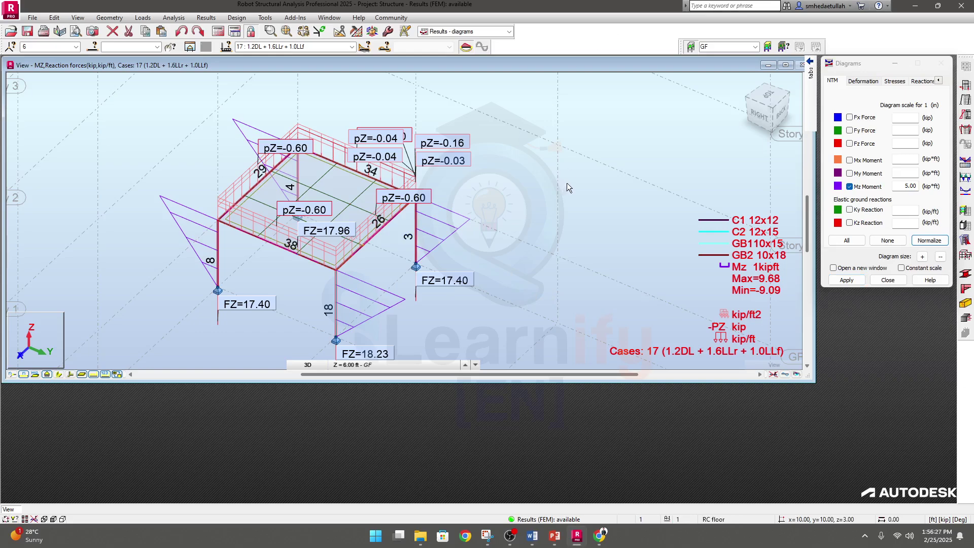
- View the results maps layout briefly, and switch the workspace to the Detailed Analysis layout
click(509, 31)
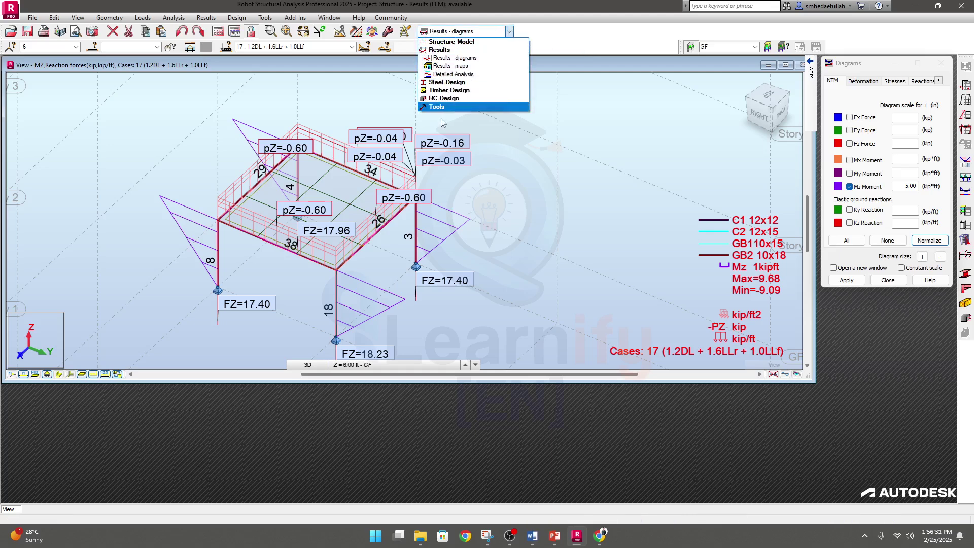
click(447, 66)
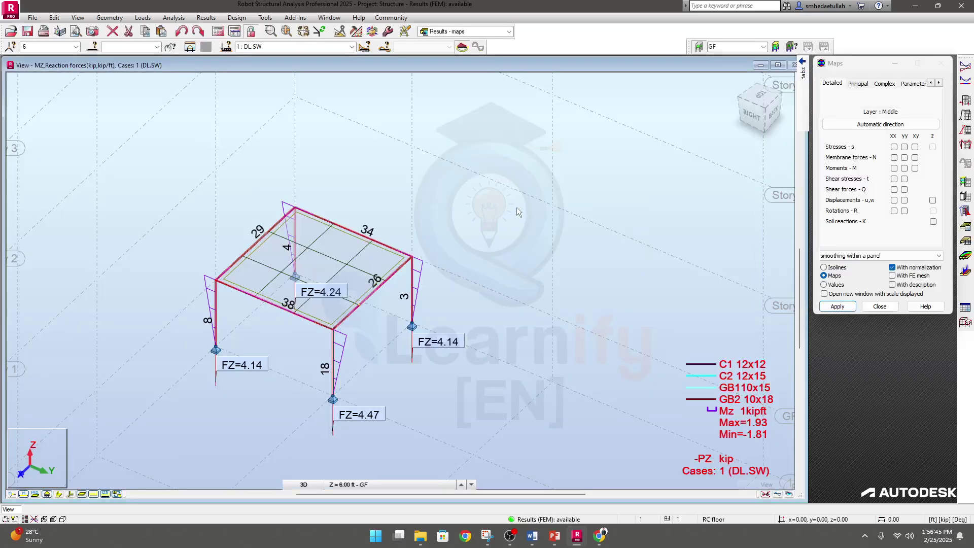
click(507, 32)
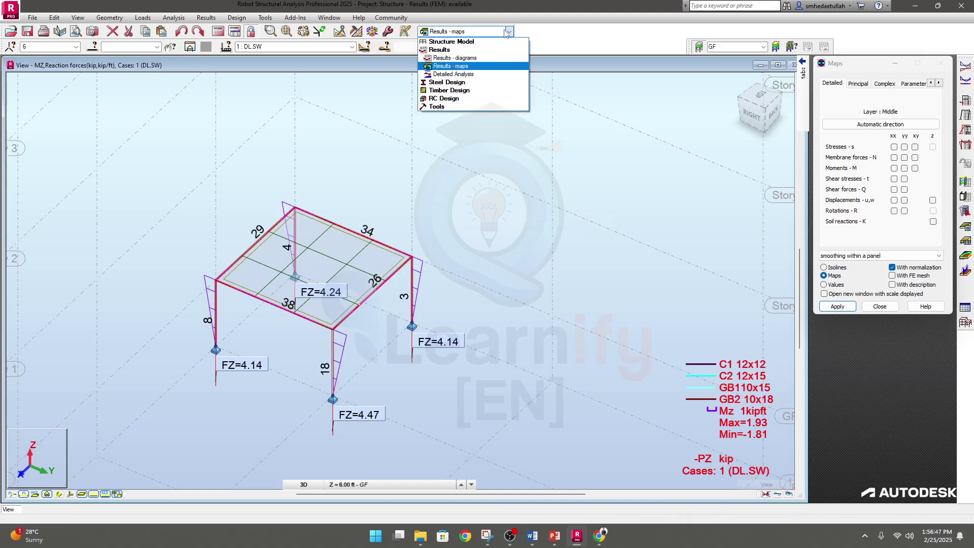
click(451, 74)
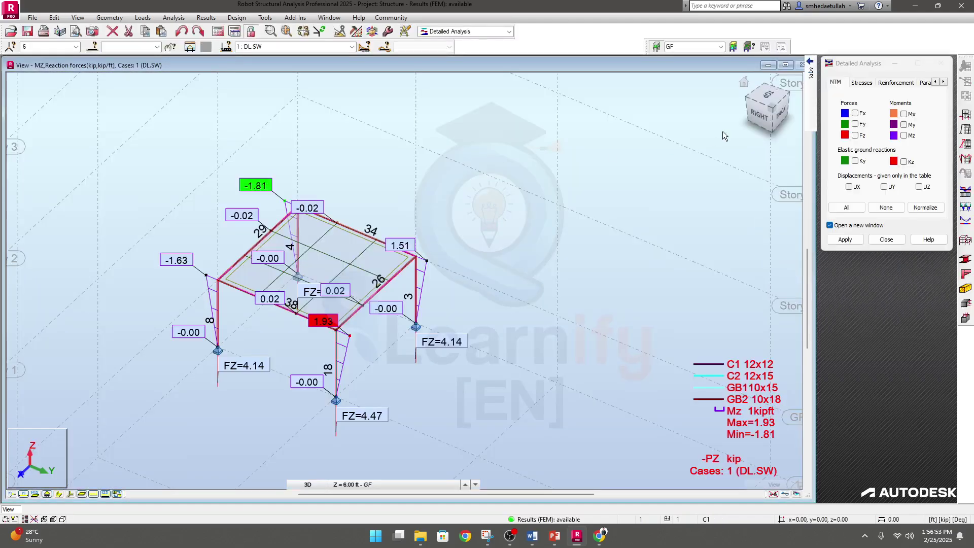
- Generate a detailed analysis of all available member stresses in a new window, review it, and close that window
click(861, 84)
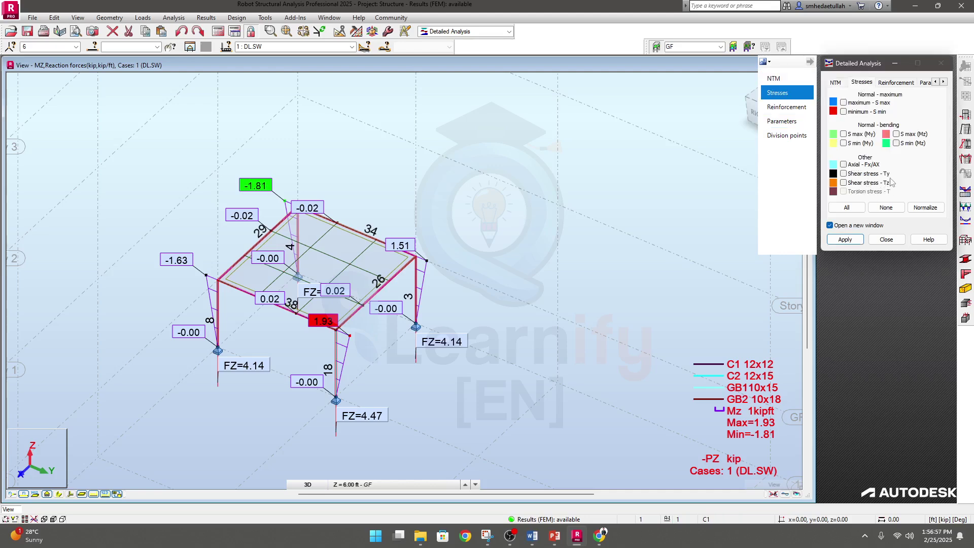
click(844, 103)
click(846, 208)
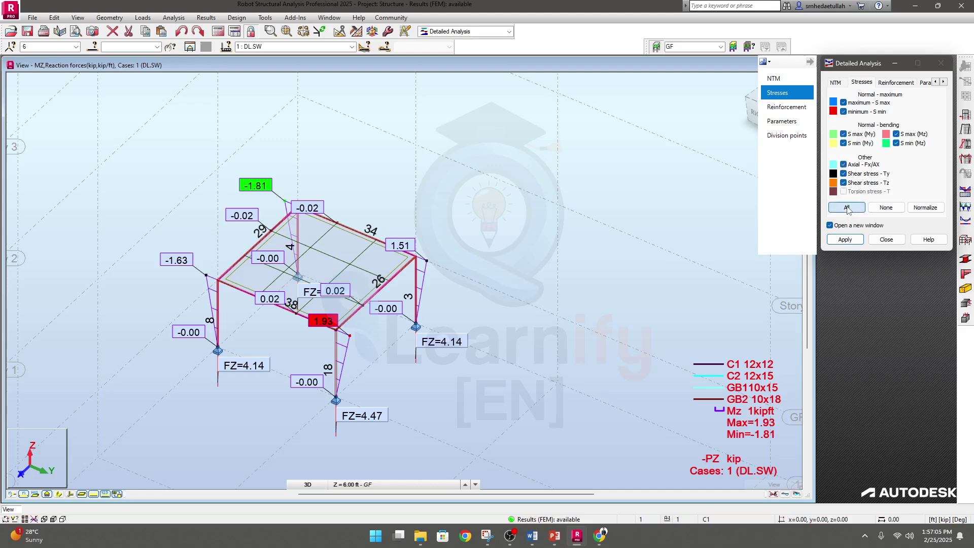
click(857, 239)
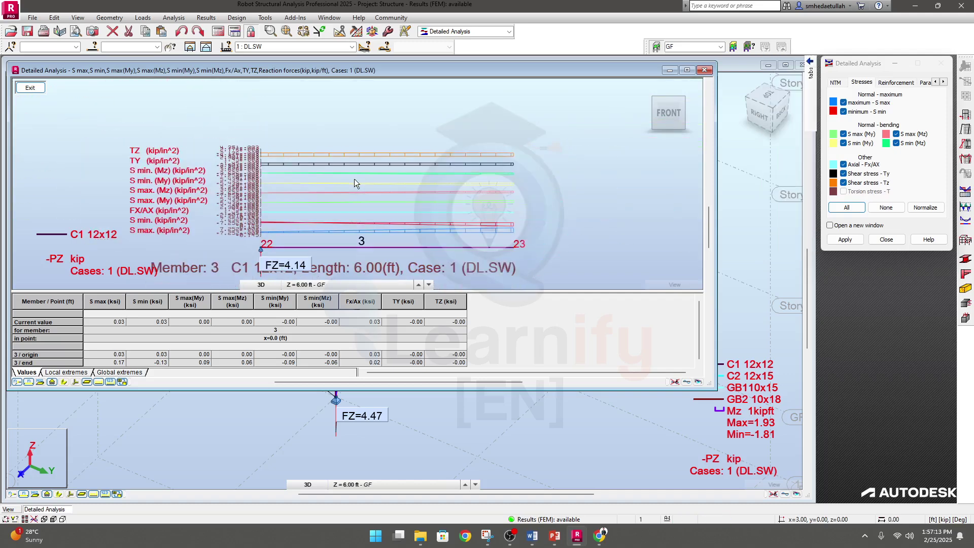
click(704, 70)
- Open the diagram definition dialog of the advanced results, look over its function and axis settings, and close it
middle_drag(425, 193, 427, 183)
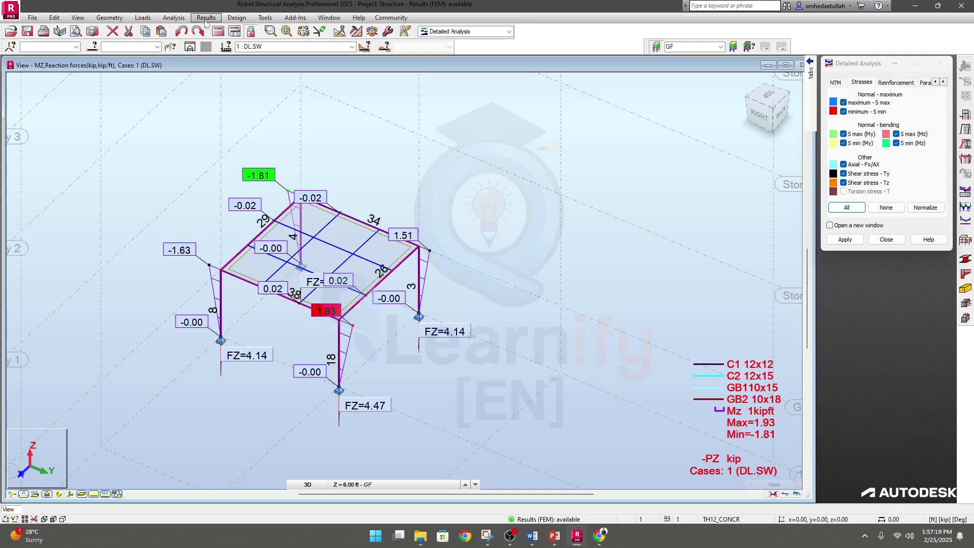
click(78, 18)
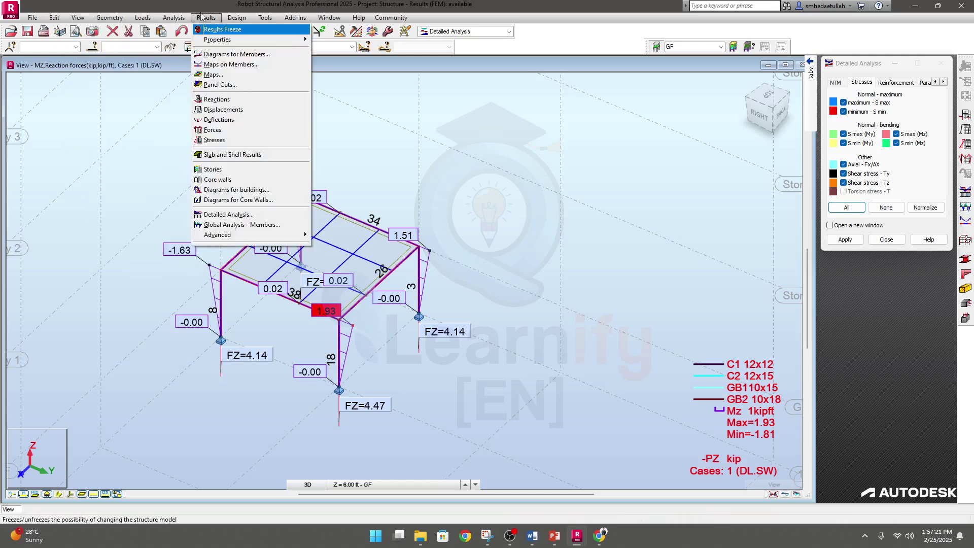
mouse_move(243, 18)
mouse_move(205, 19)
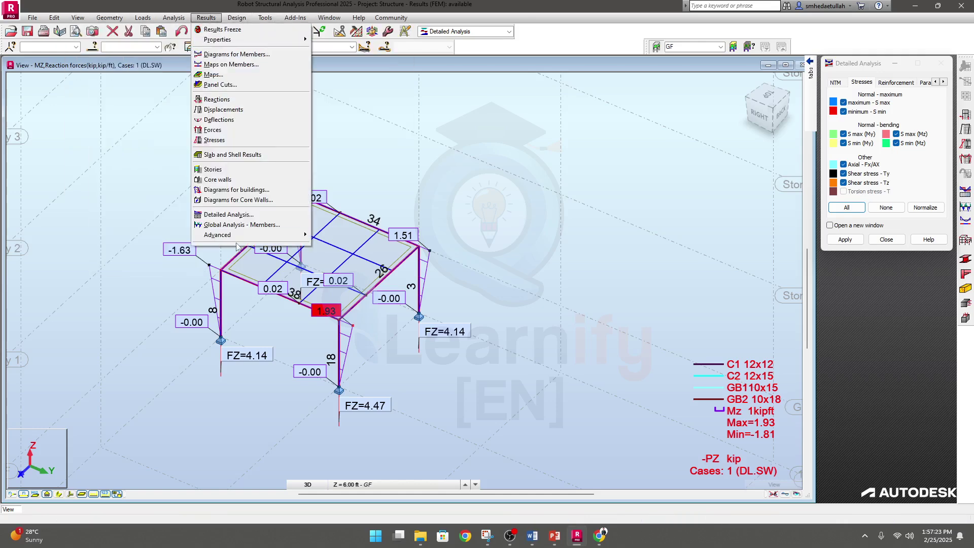
mouse_move(244, 235)
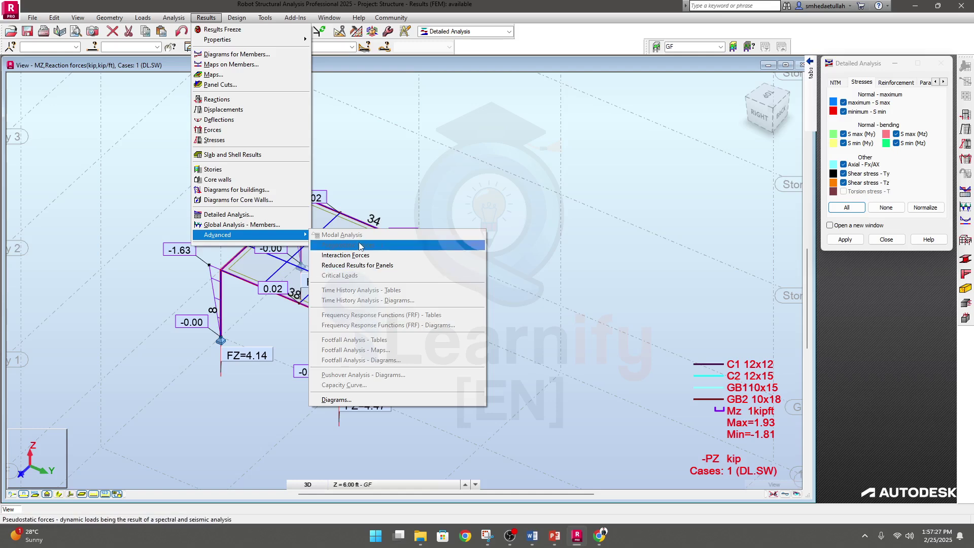
click(348, 400)
drag(792, 70, 683, 108)
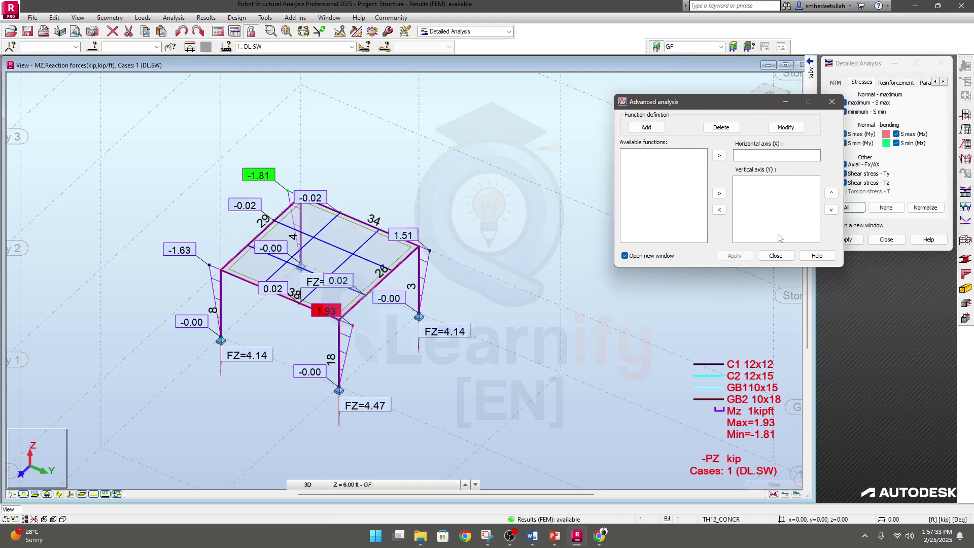
click(775, 256)
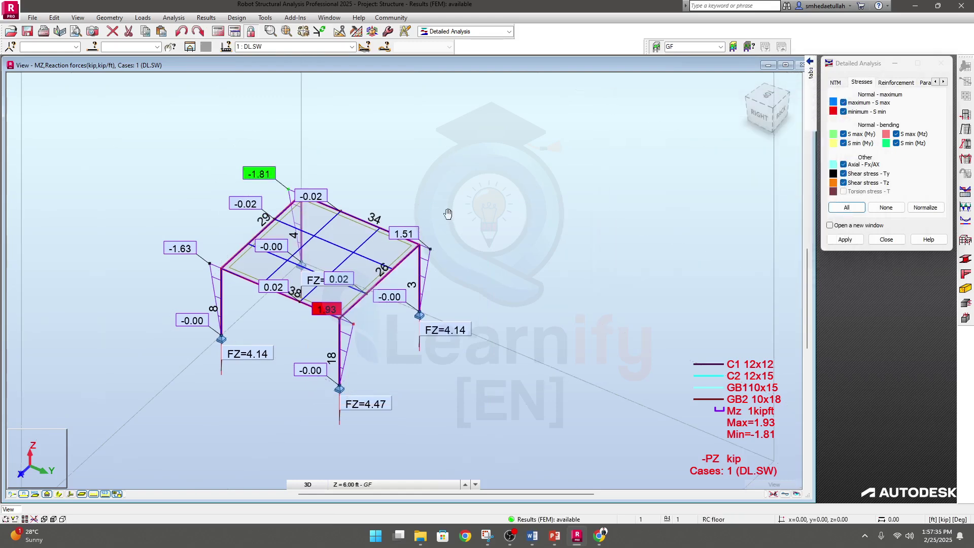
middle_drag(437, 214, 441, 216)
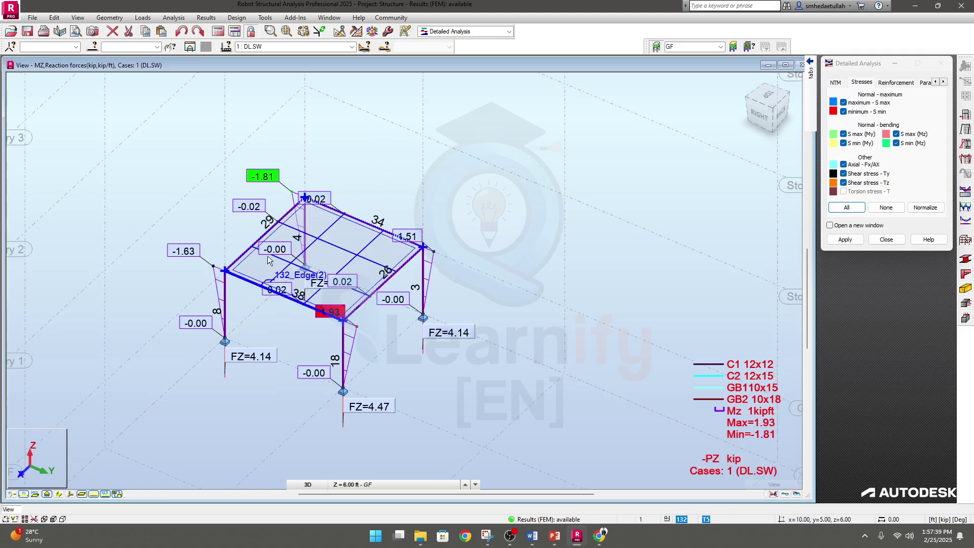
click(352, 46)
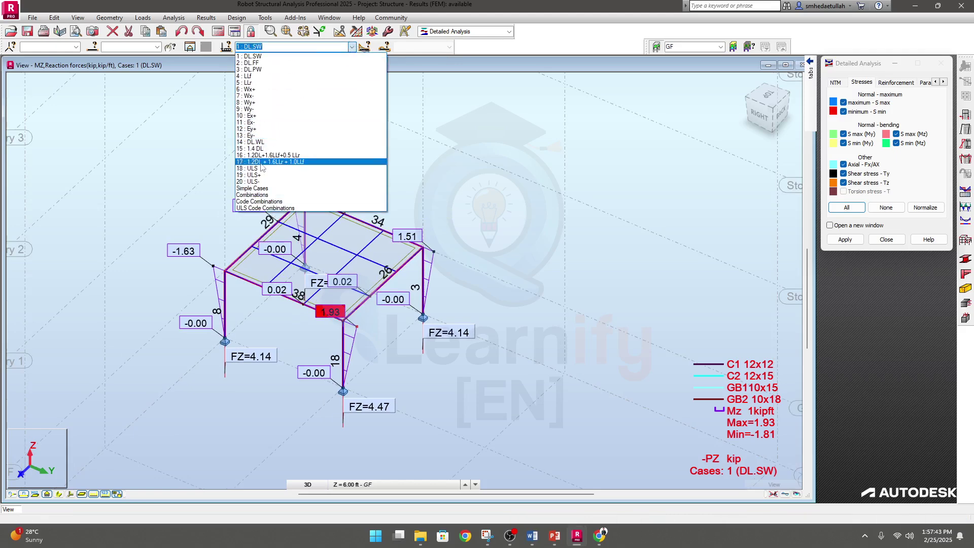
click(582, 43)
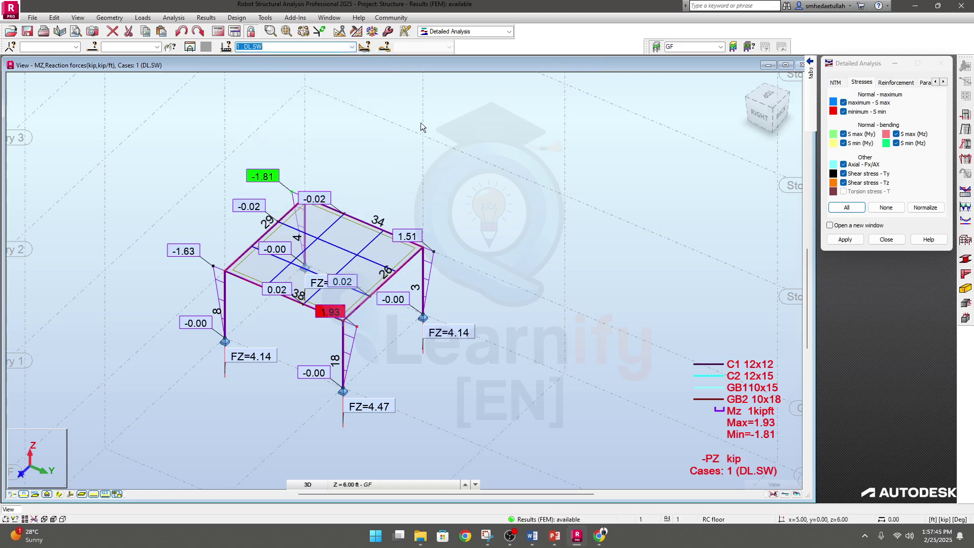
middle_drag(418, 185, 445, 173)
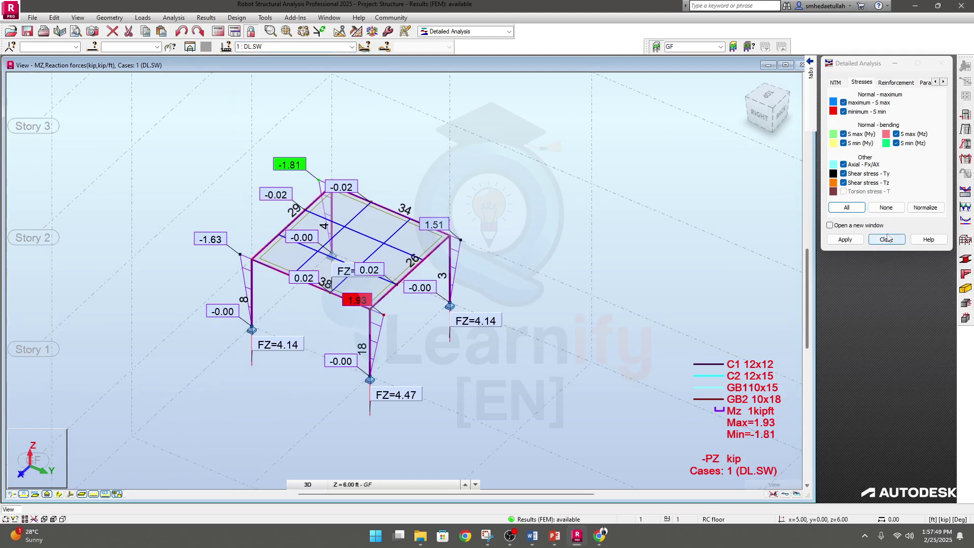
- Deselect all stress results in the detailed analysis settings and apply the cleared selection to the frame view
click(851, 209)
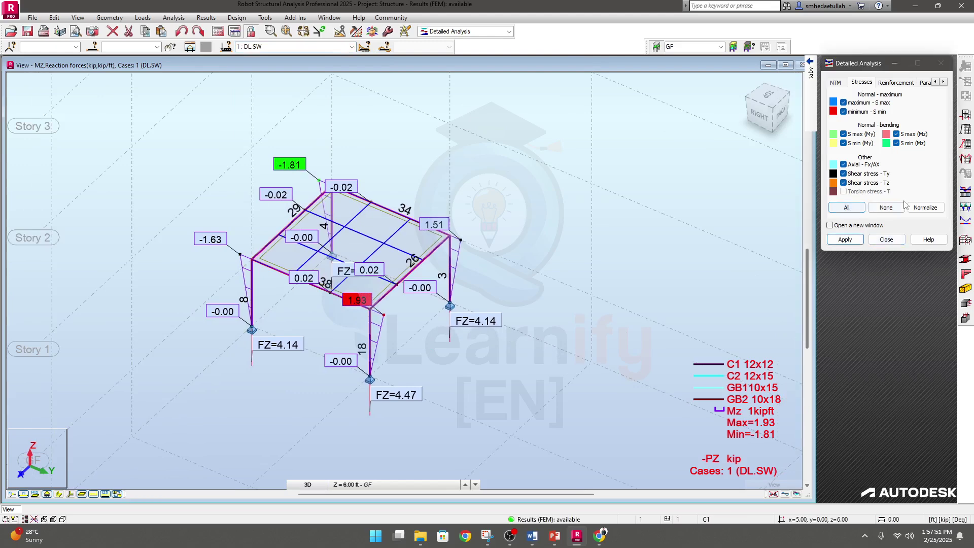
click(886, 208)
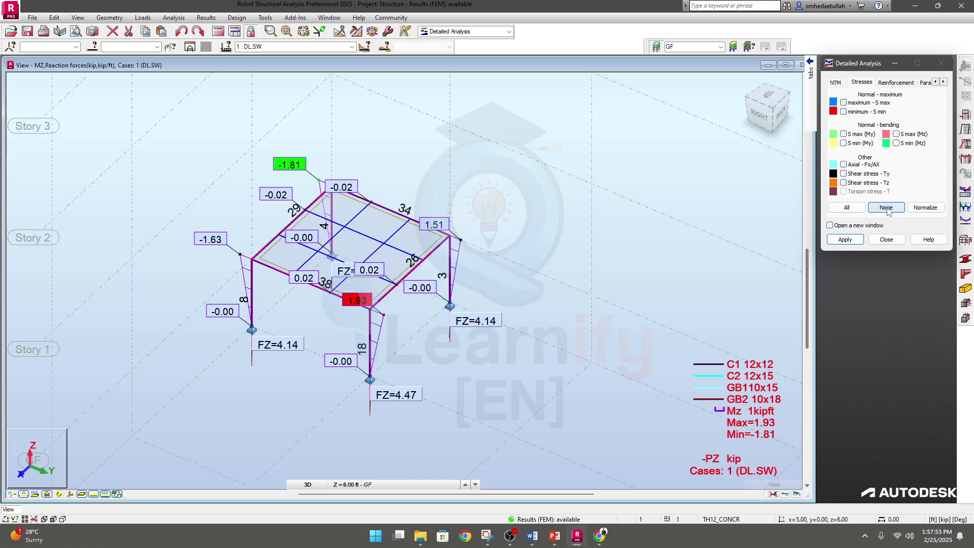
click(846, 244)
- Look over the NTM, reinforcement, parameters and division points settings of the detailed analysis
click(836, 82)
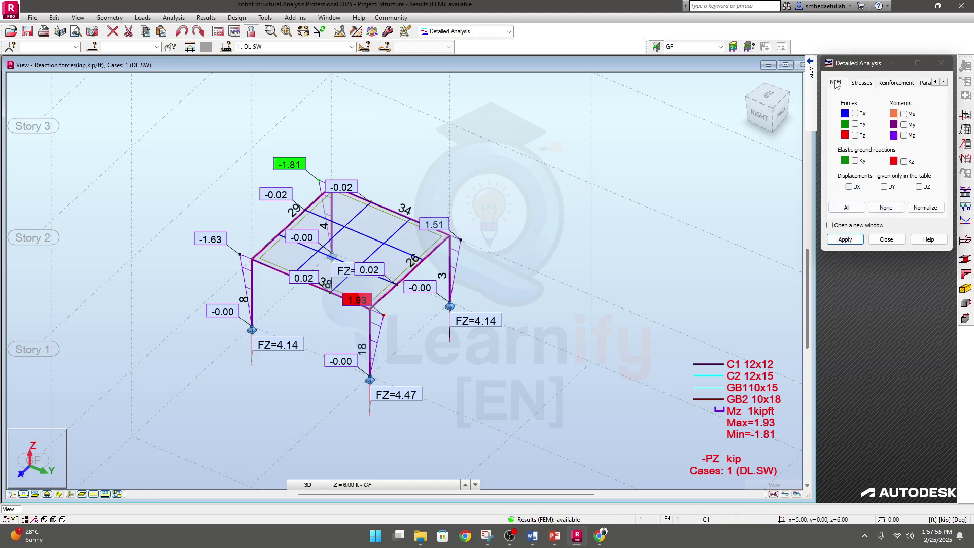
click(892, 83)
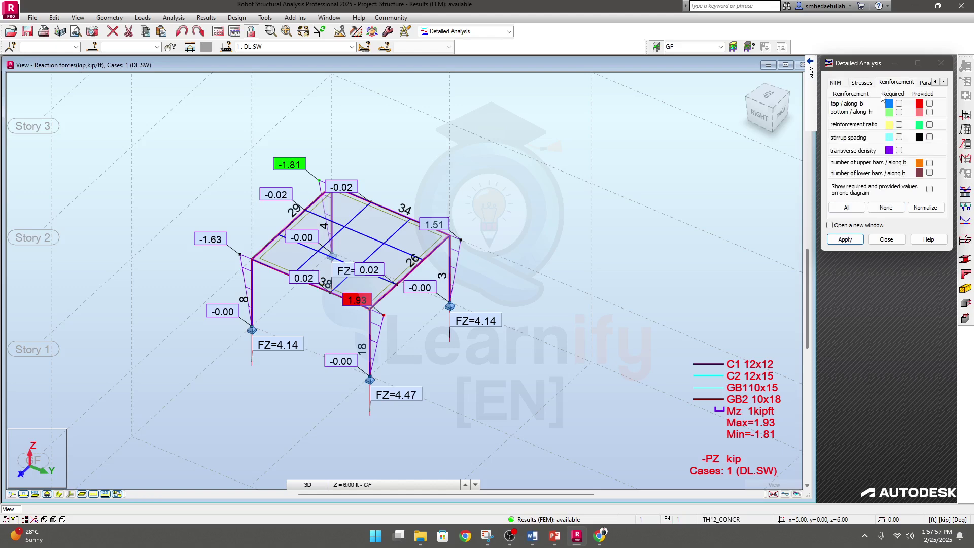
click(943, 82)
click(943, 82)
click(944, 83)
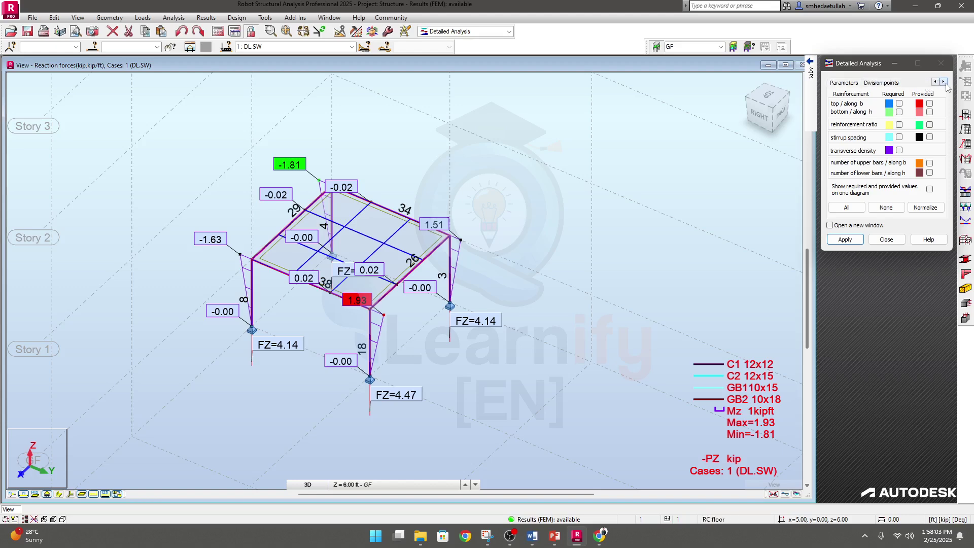
click(892, 85)
click(857, 83)
click(935, 82)
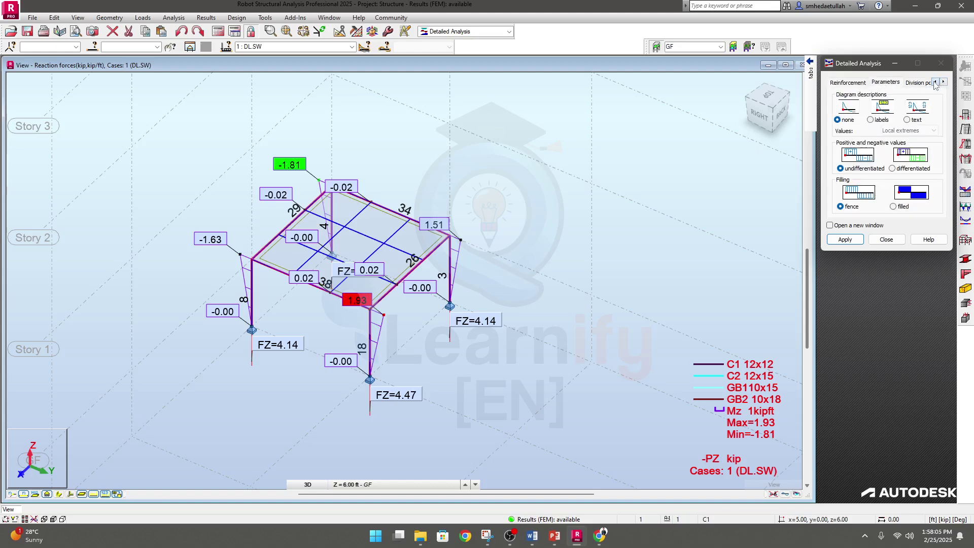
click(935, 82)
click(935, 82)
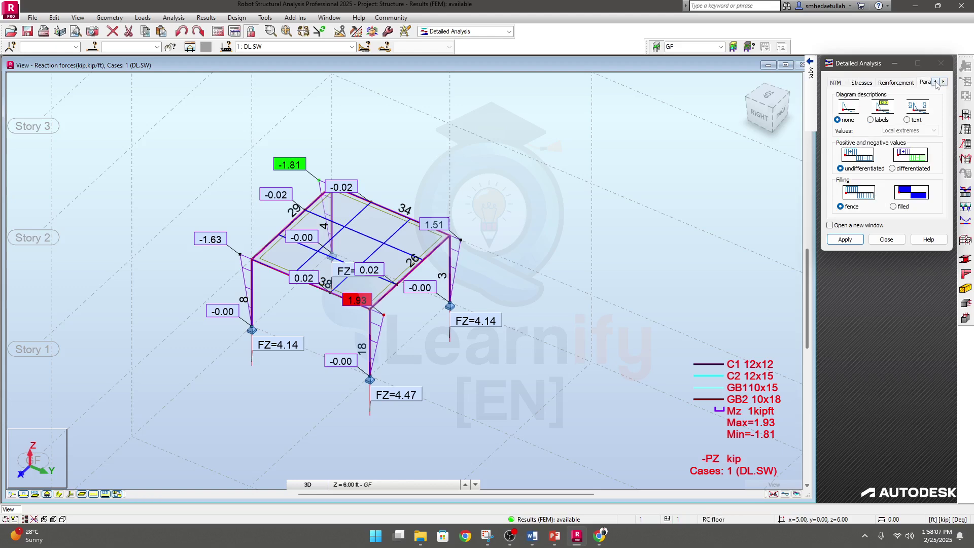
mouse_move(807, 83)
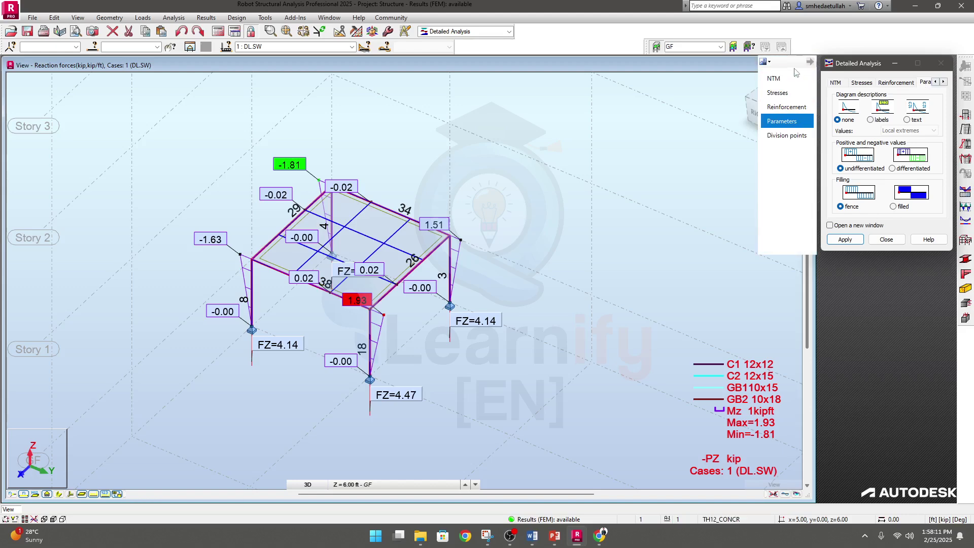
- Switch the workspace to the Results - diagrams layout and remove all reaction values from the frame view
click(509, 32)
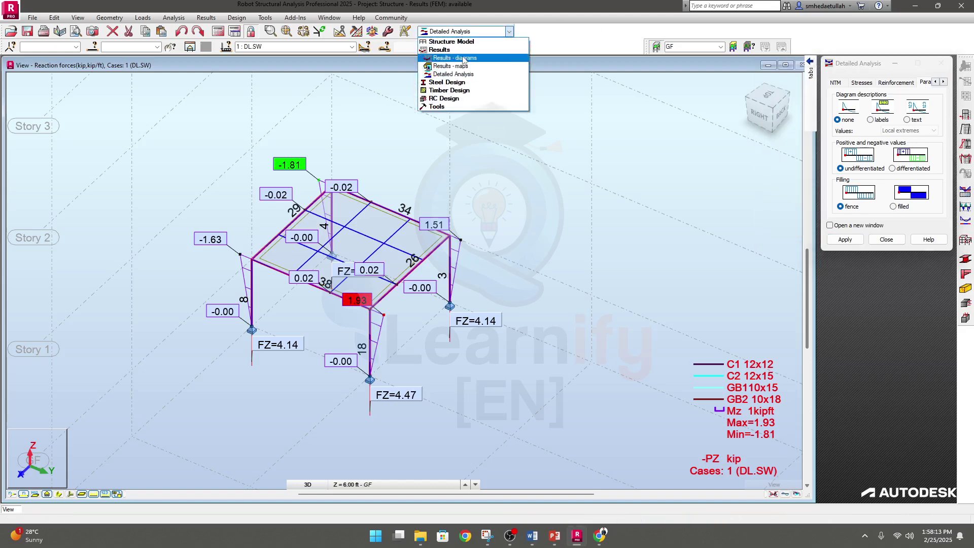
click(464, 63)
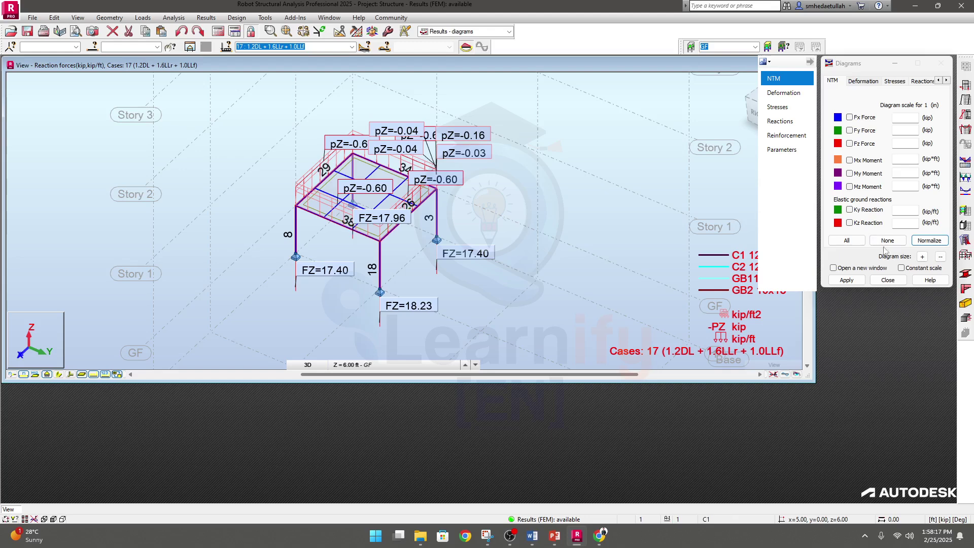
click(863, 81)
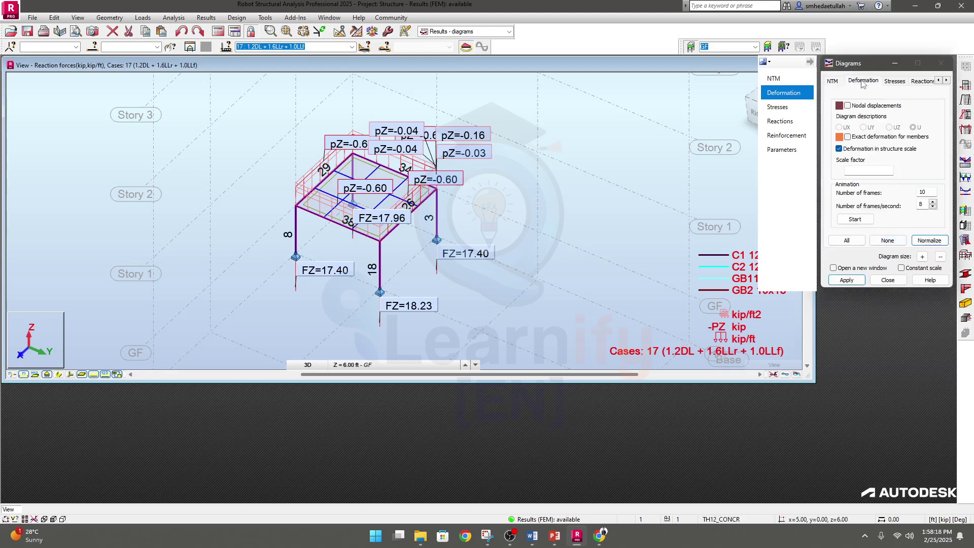
click(888, 83)
click(924, 85)
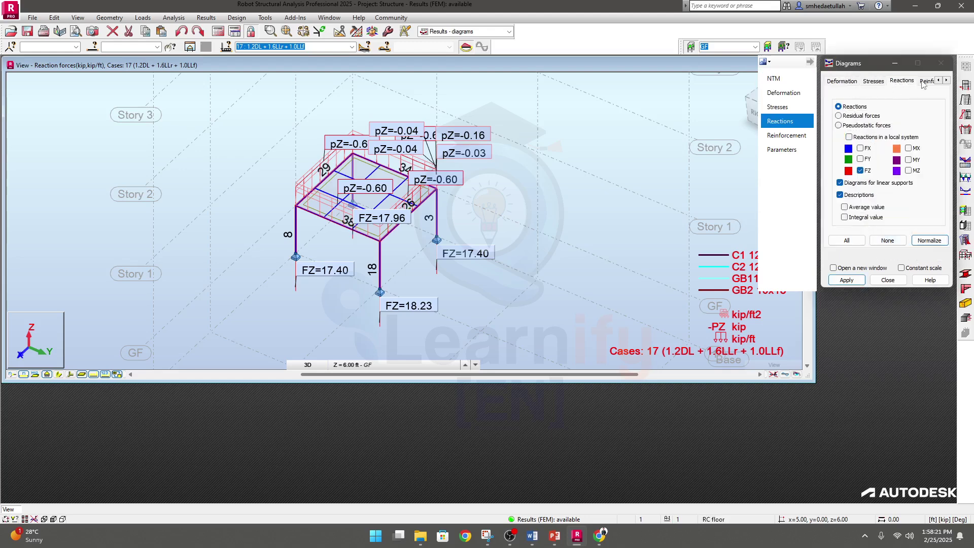
click(888, 240)
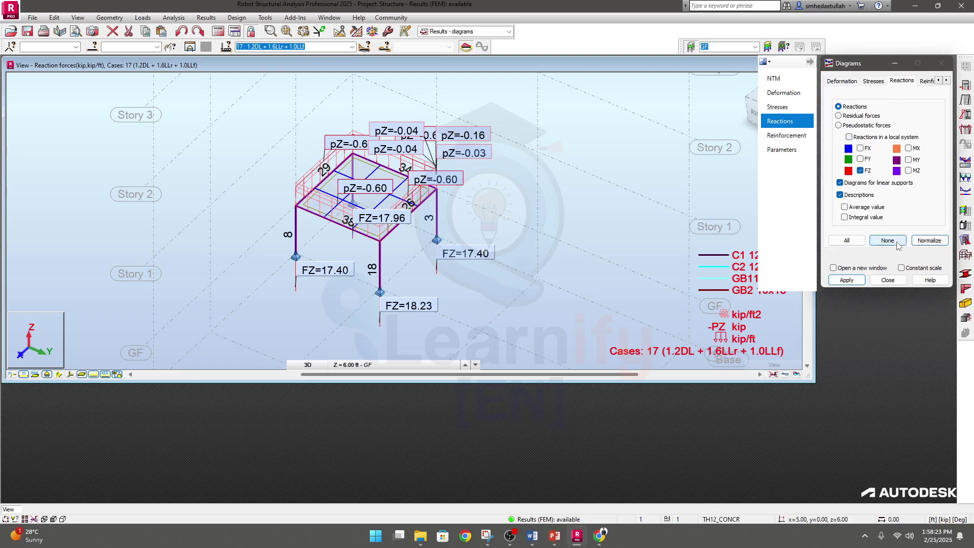
click(848, 281)
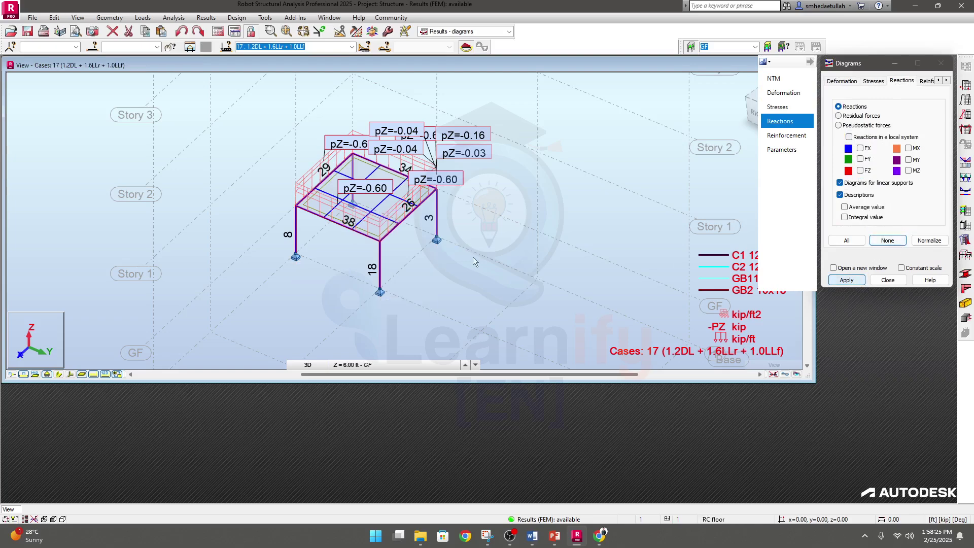
middle_drag(492, 258, 459, 262)
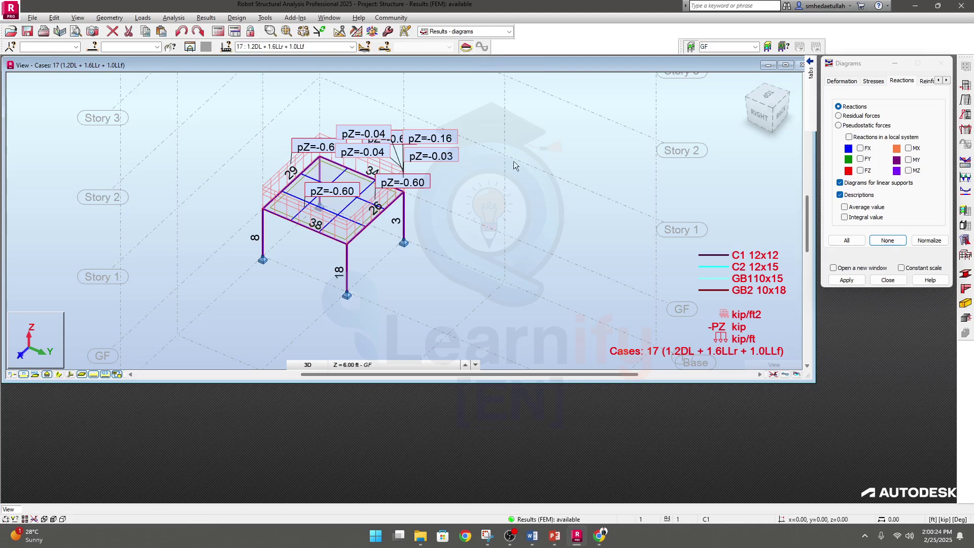
- Switch the workspace to the RC Members - required reinf. layout under RC Design
click(238, 19)
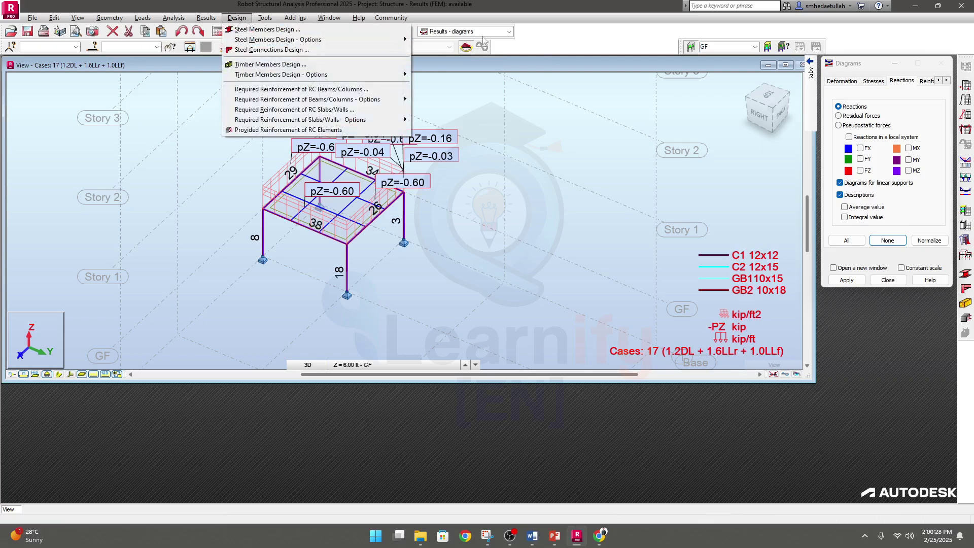
click(509, 31)
click(509, 32)
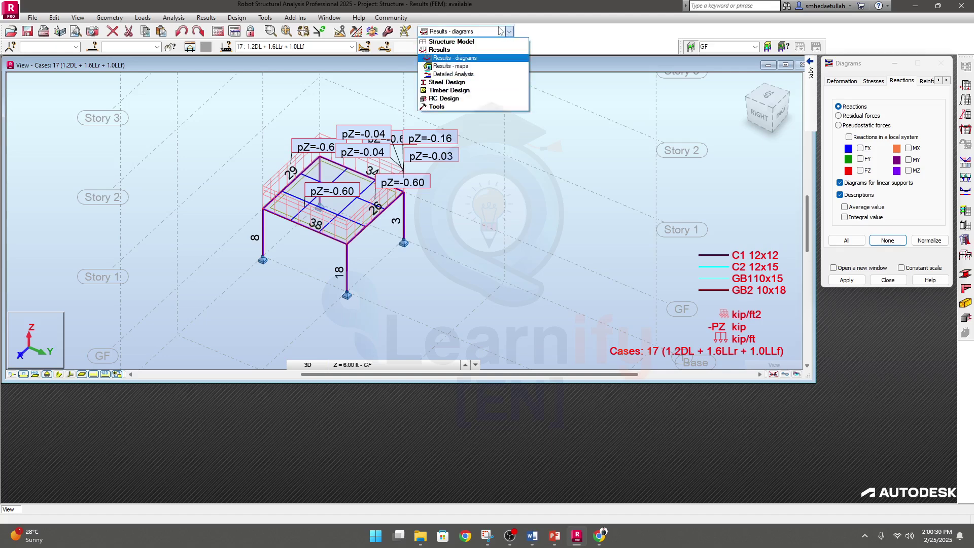
click(456, 99)
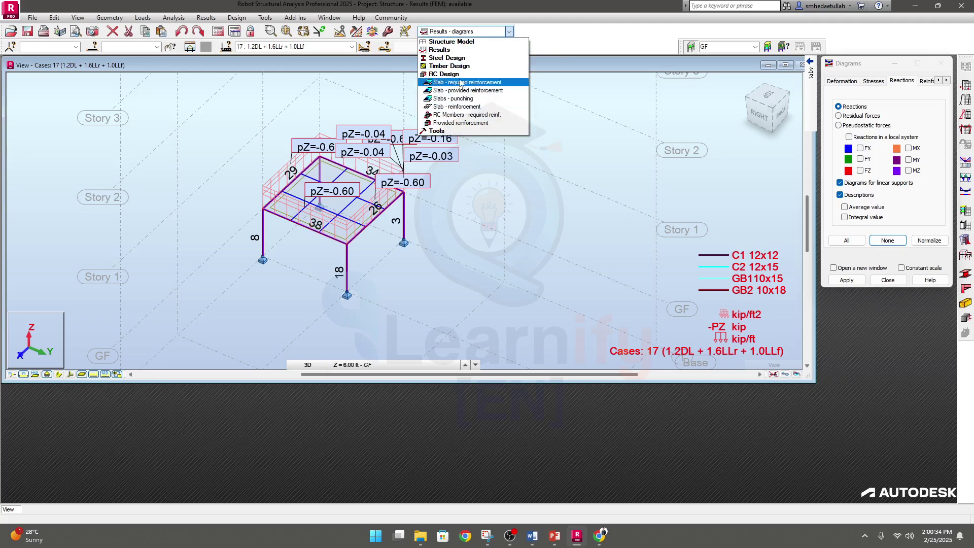
click(449, 115)
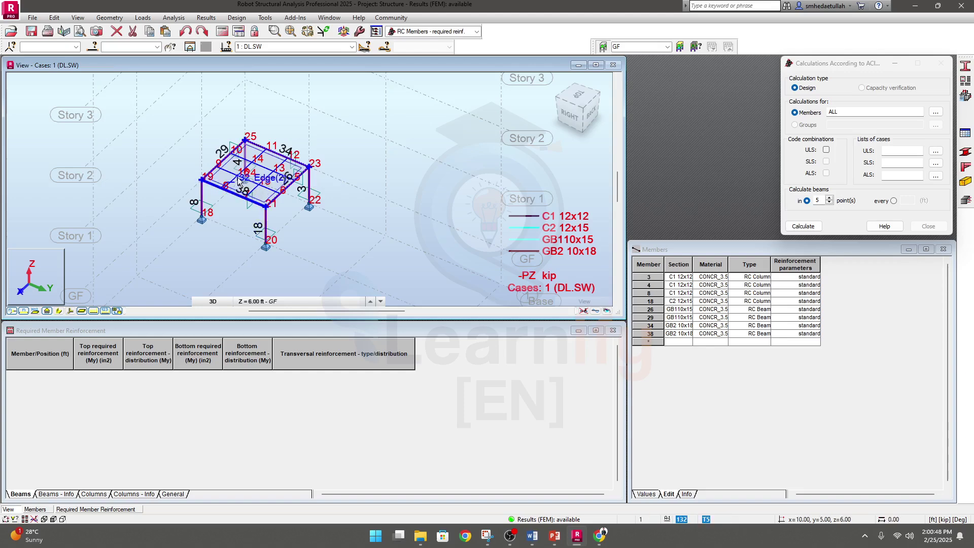
- Calculate the required reinforcement of all members using the ULS code combinations, close the calculation report and review the beam reinforcement table
scroll(246, 212, up, 2)
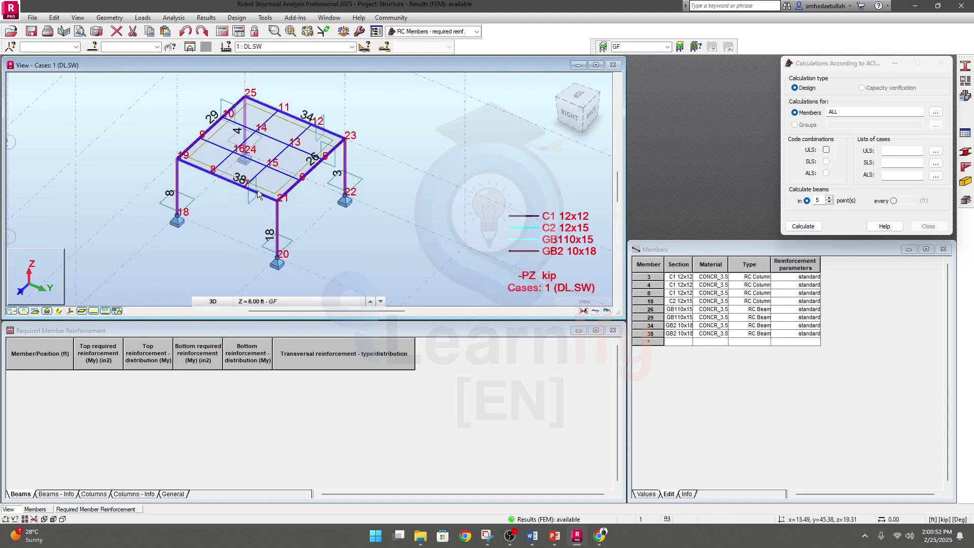
scroll(245, 218, up, 1)
scroll(234, 214, up, 1)
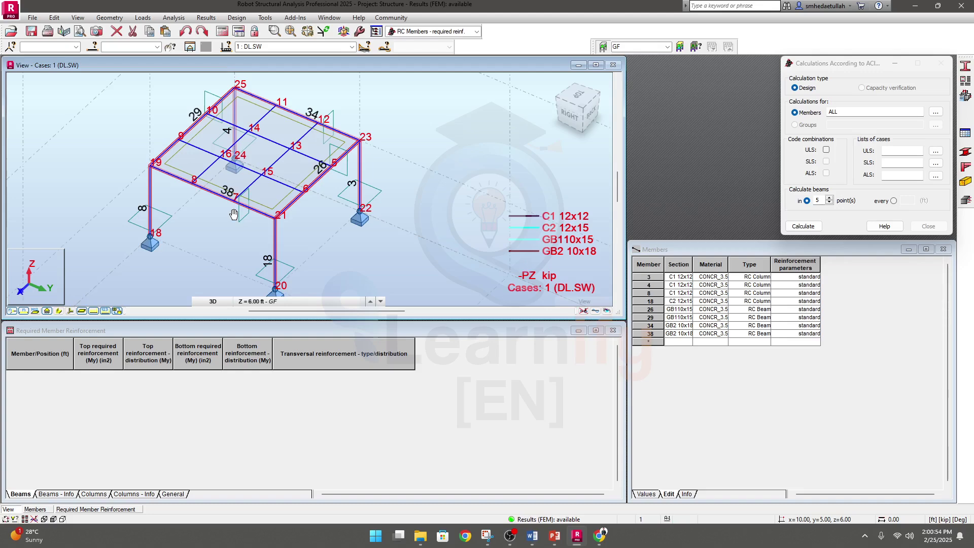
scroll(236, 209, up, 1)
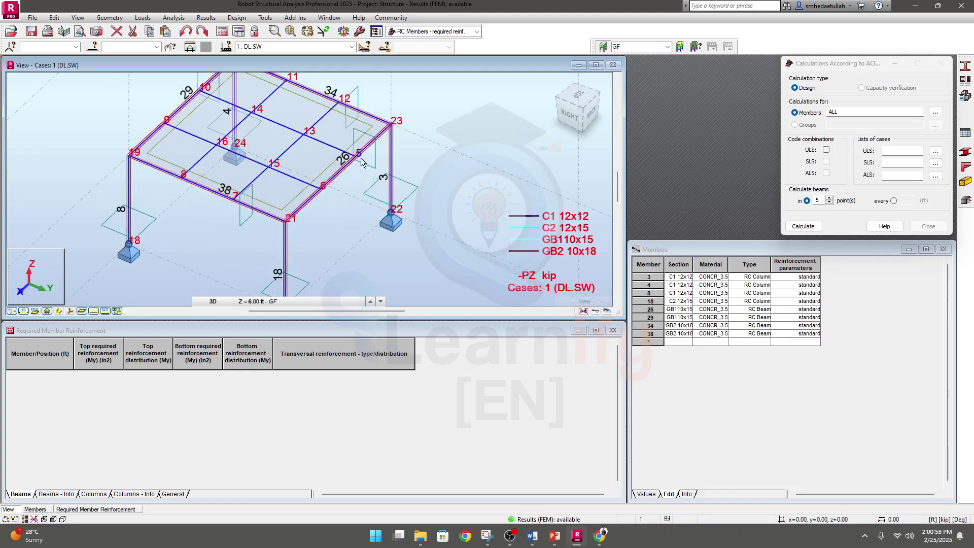
middle_drag(373, 229, 369, 265)
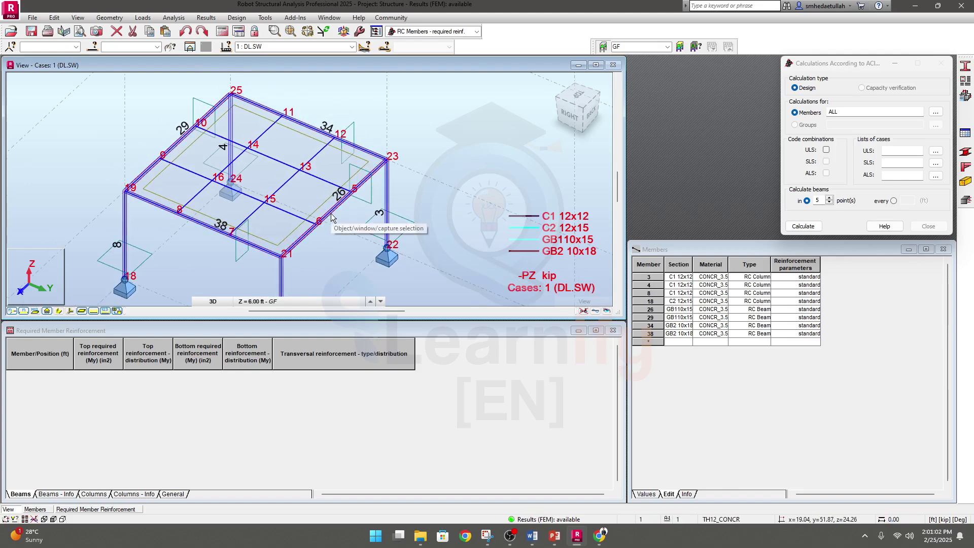
key(ctrl+a)
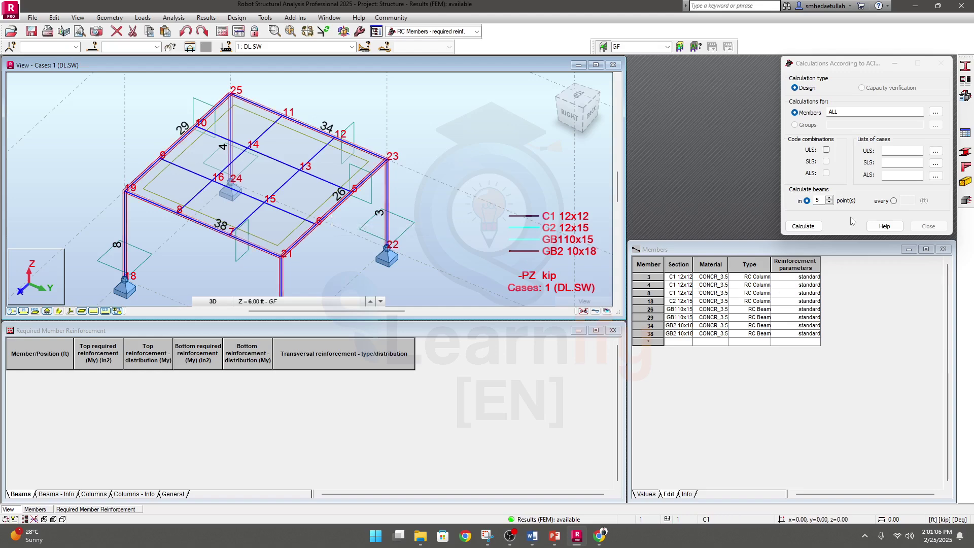
click(835, 112)
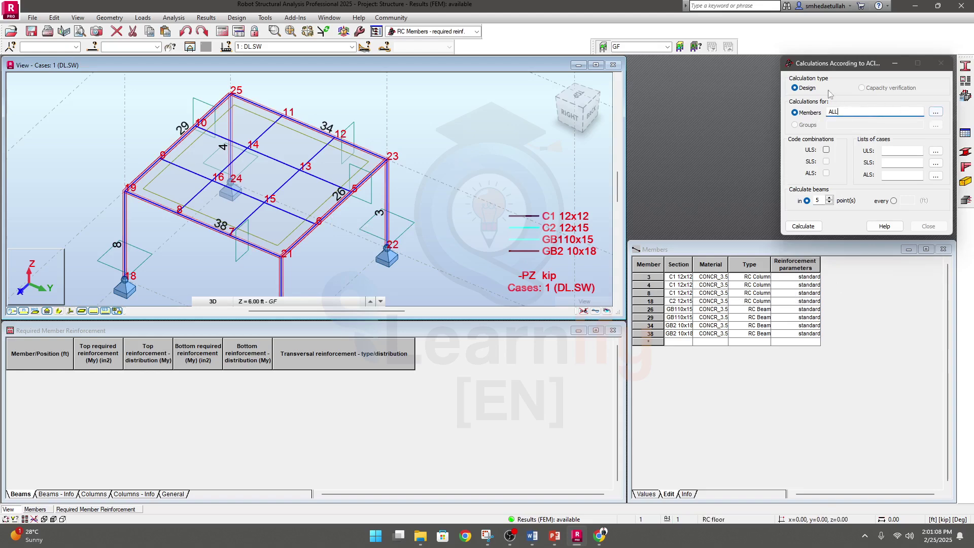
click(826, 151)
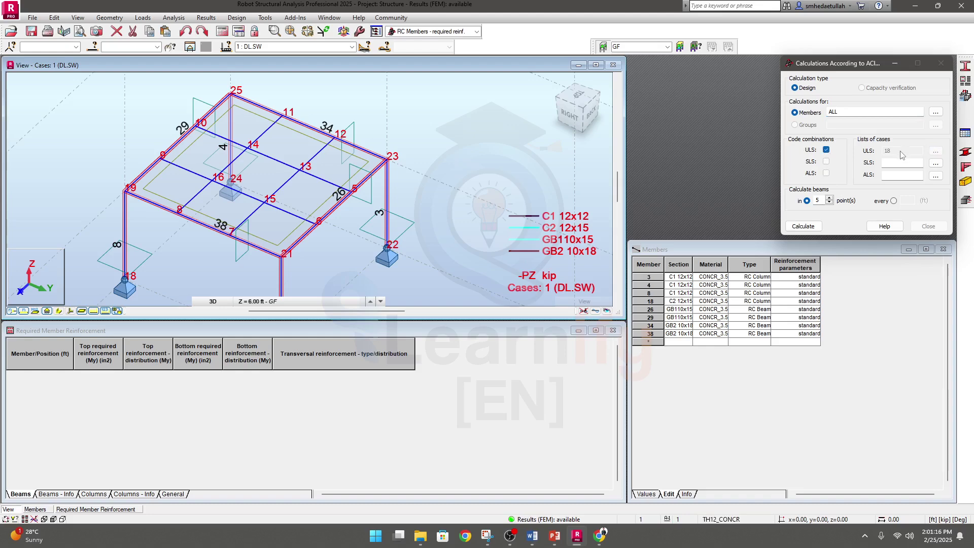
click(803, 226)
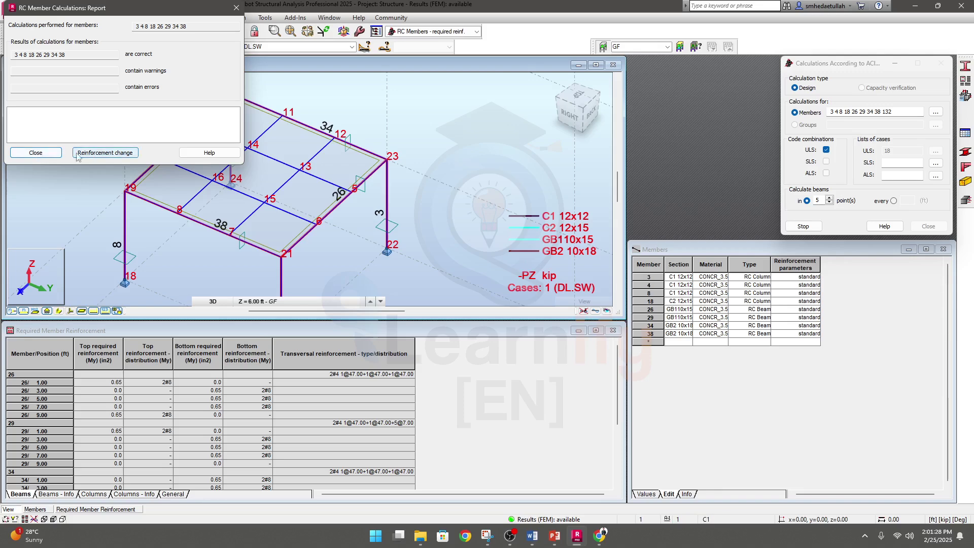
click(36, 153)
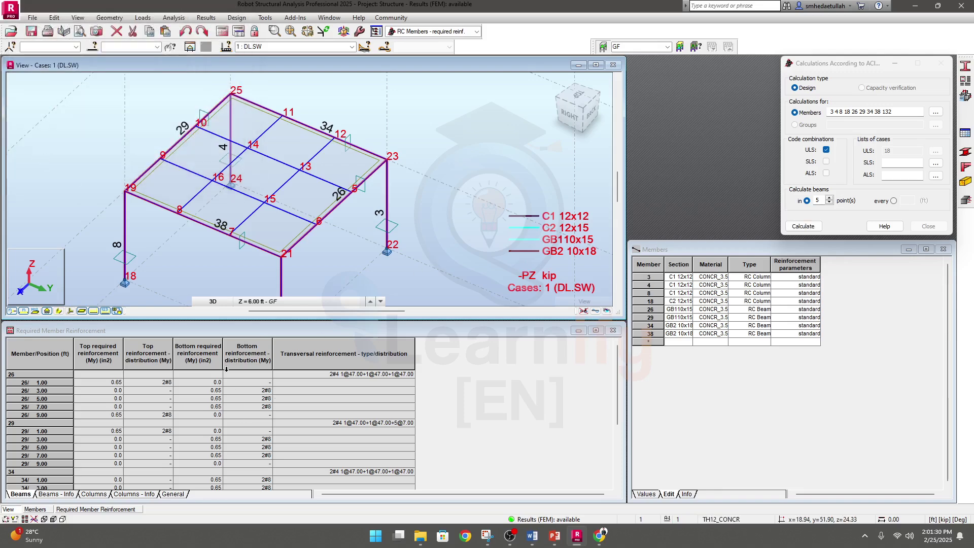
scroll(130, 392, down, 3)
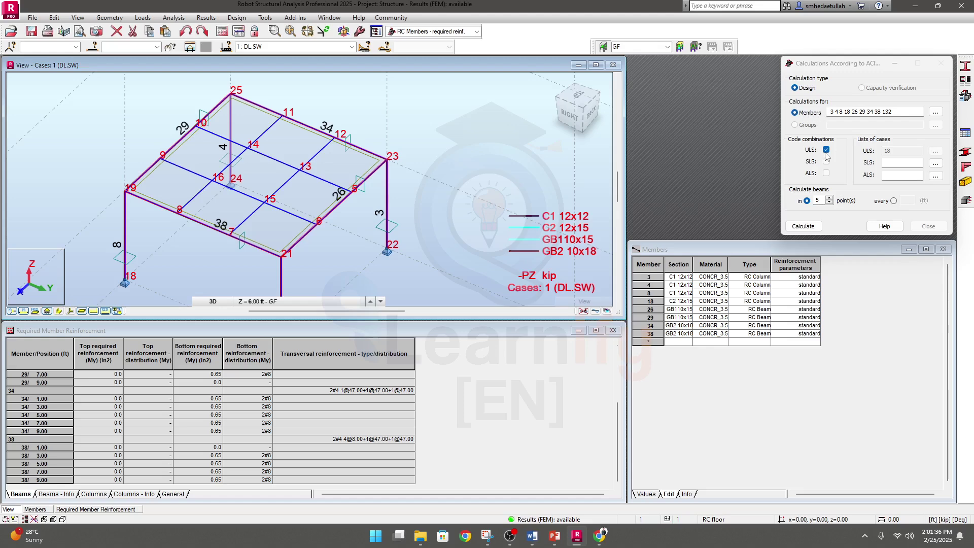
- Turn off the ULS code combinations and open the case selection for the ULS list of cases
click(943, 159)
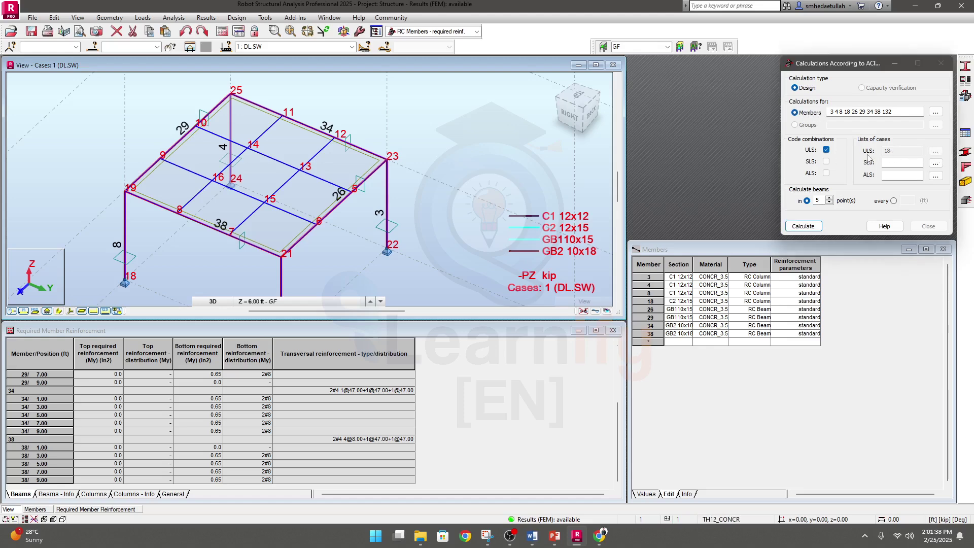
click(826, 151)
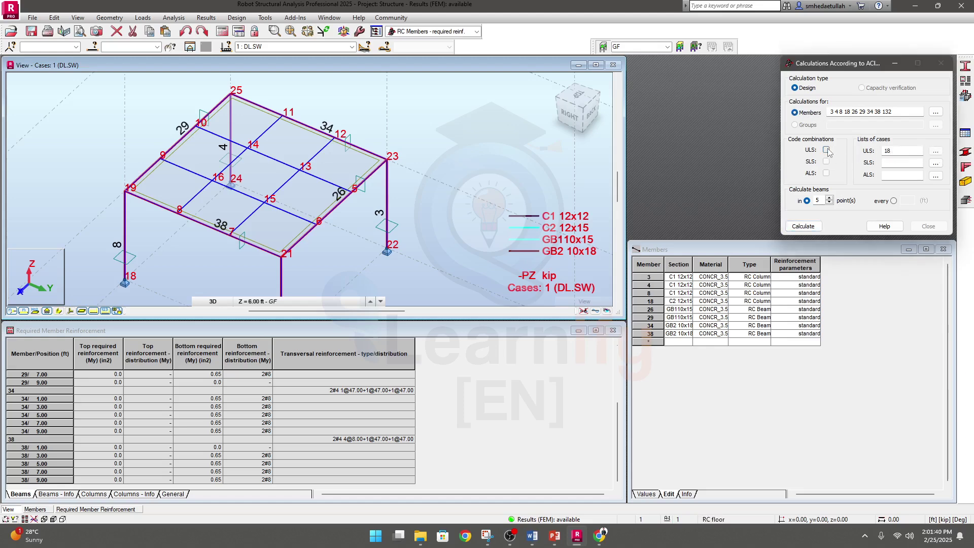
click(935, 151)
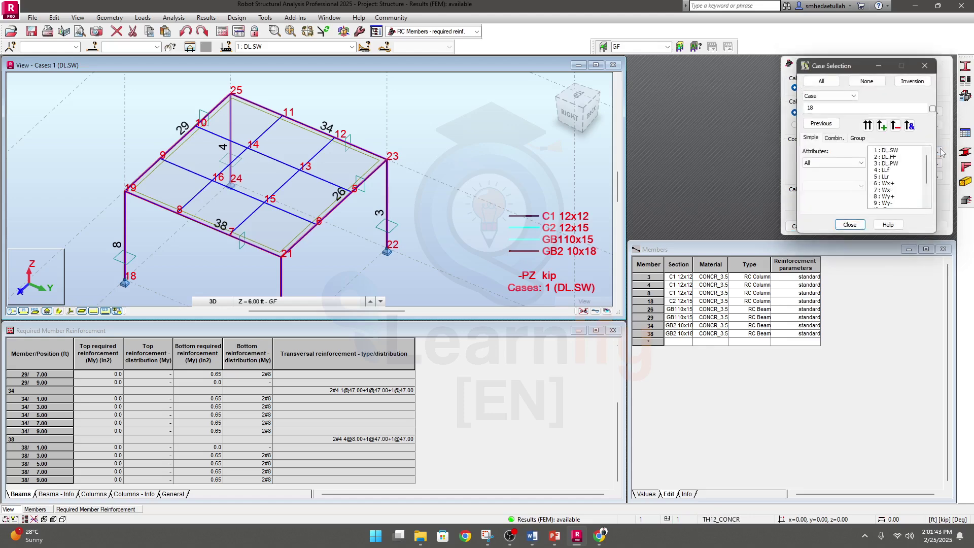
- Look over the simple load cases, the attribute filters and the case types offered for the ULS case list
click(884, 151)
scroll(889, 179, down, 2)
click(890, 184)
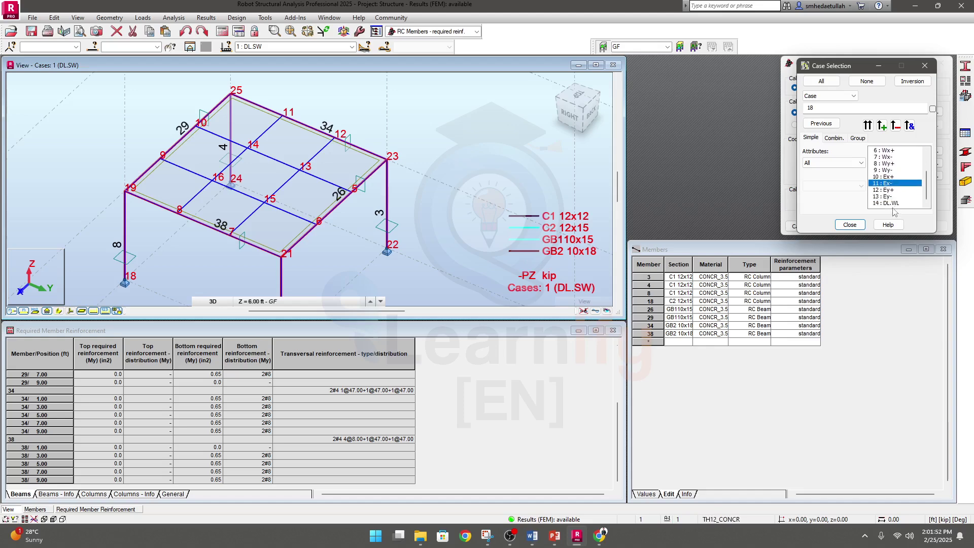
click(883, 204)
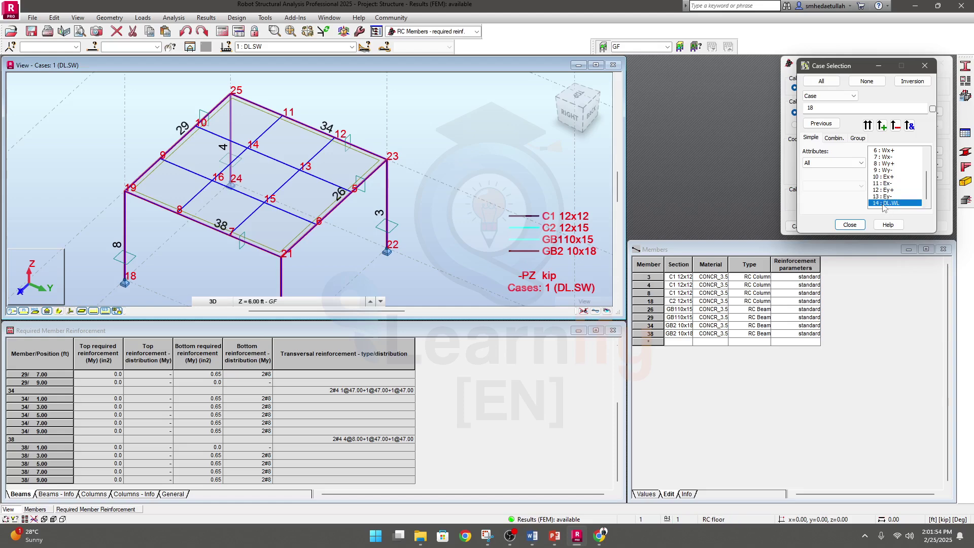
click(862, 165)
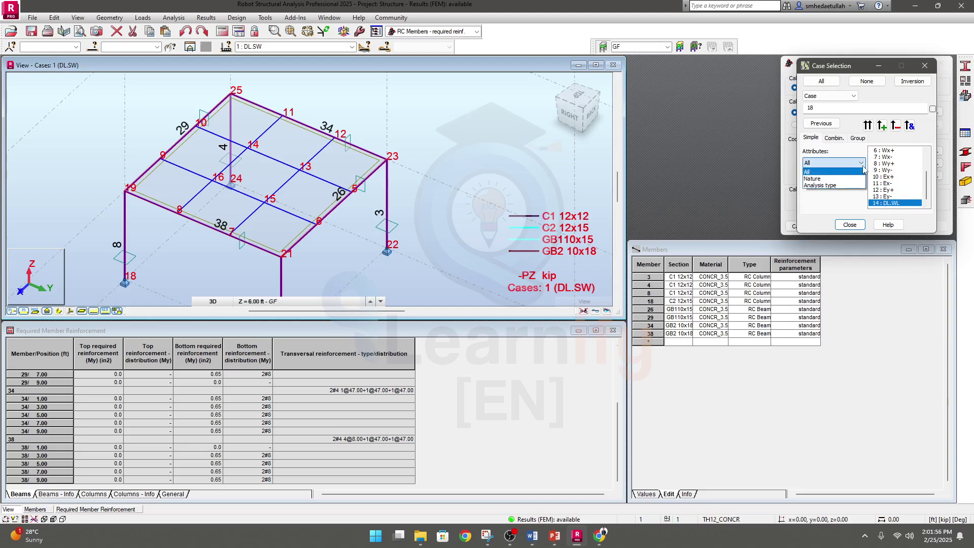
click(850, 101)
click(855, 96)
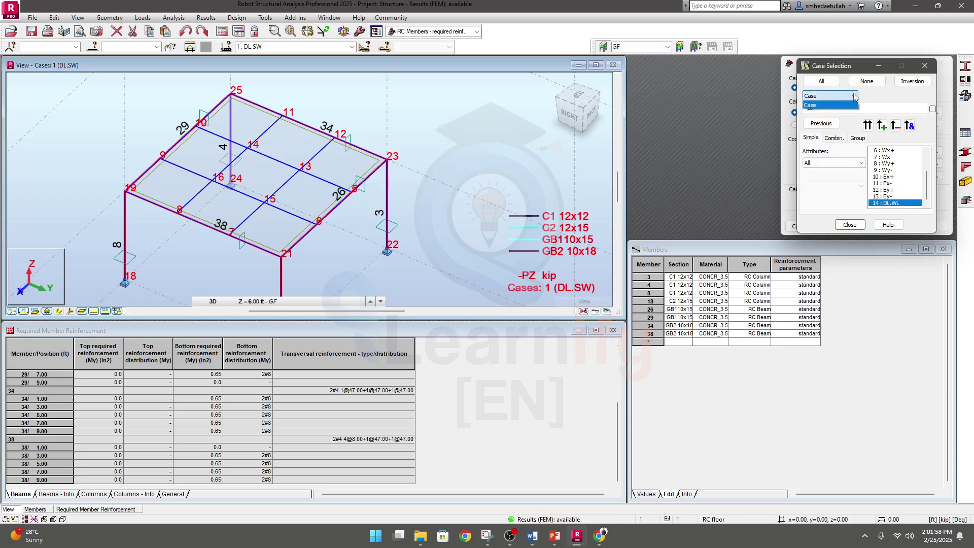
click(852, 105)
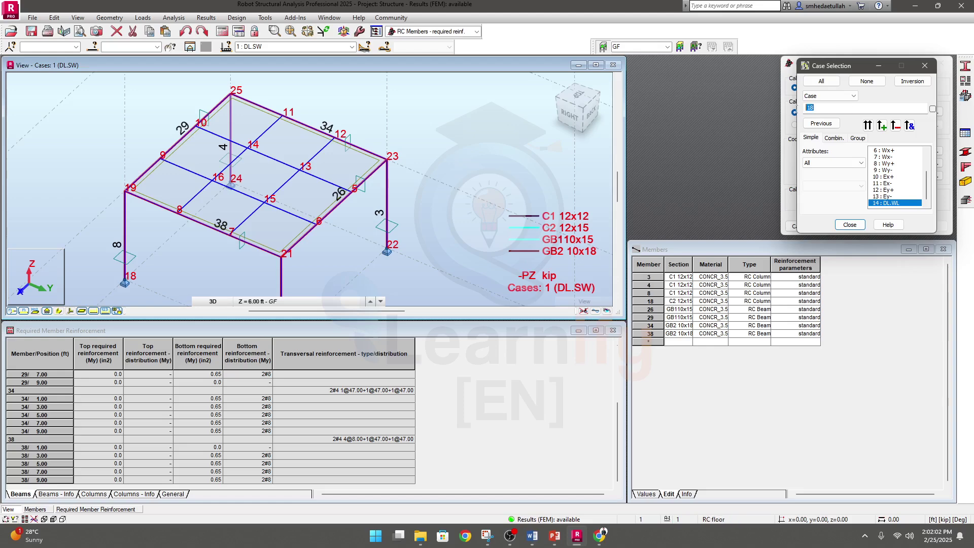
double_click(846, 109)
- Try to pick combinations 15, 16 and 17 for the ULS case list and close the case selection
click(834, 140)
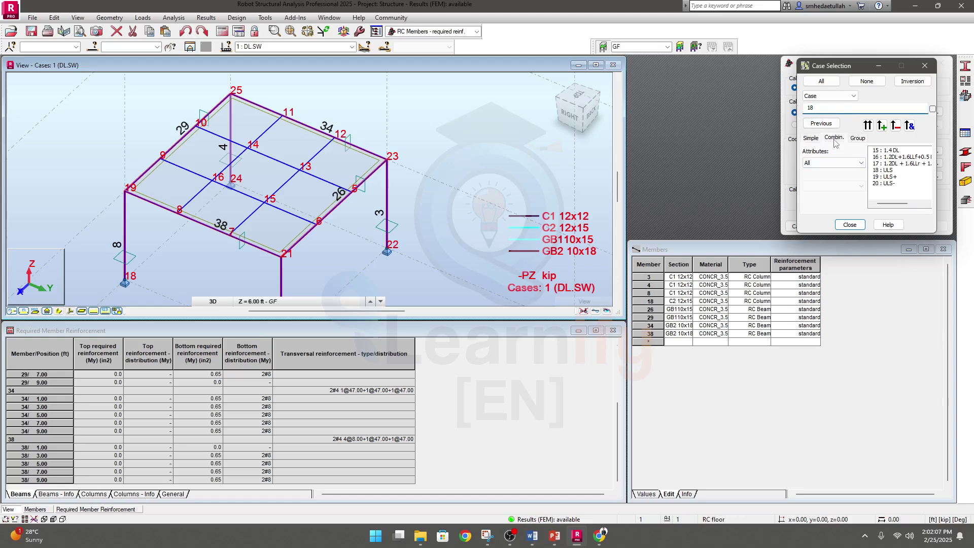
click(889, 152)
drag(891, 156, 892, 165)
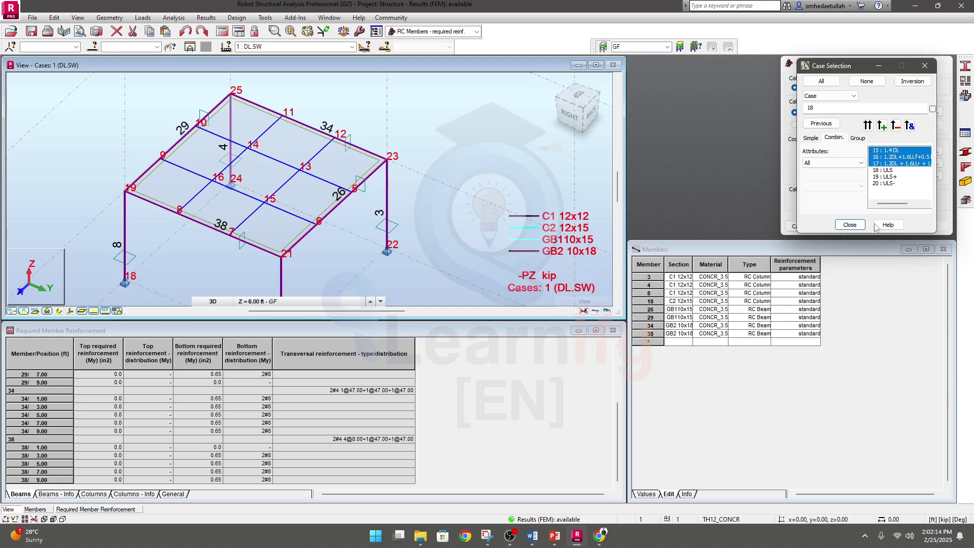
click(850, 225)
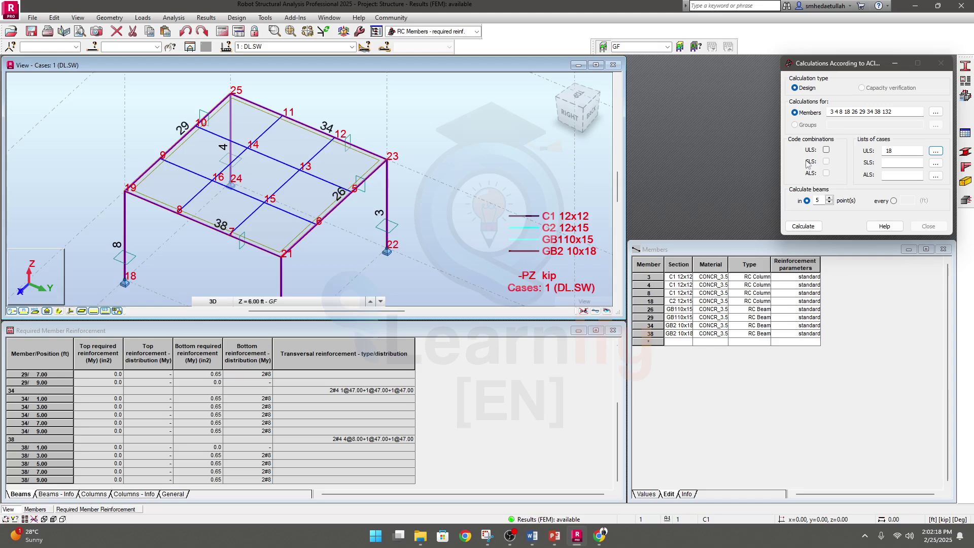
- Examine the top required reinforcement and bar distribution at the end positions of beam 26, comparing them with the frame view
click(300, 301)
click(294, 280)
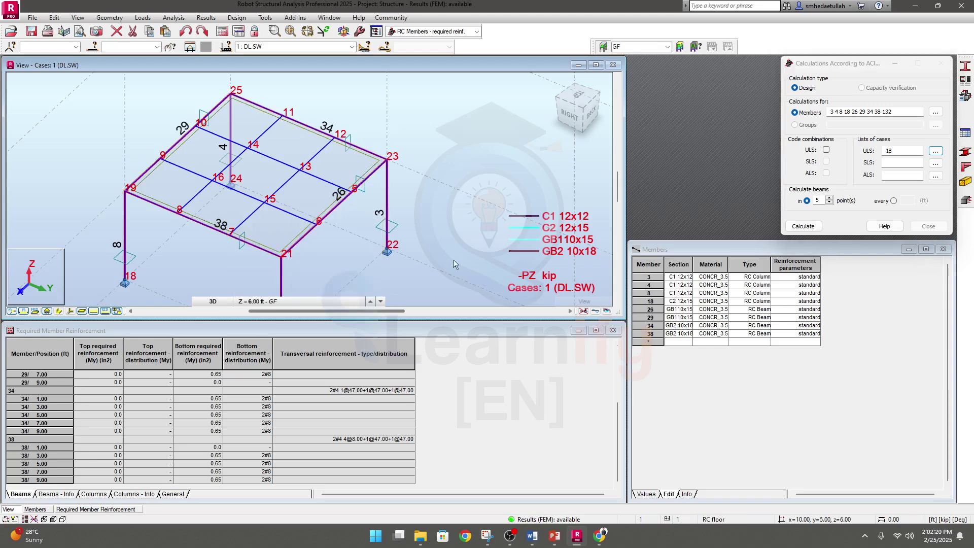
middle_drag(452, 260, 452, 230)
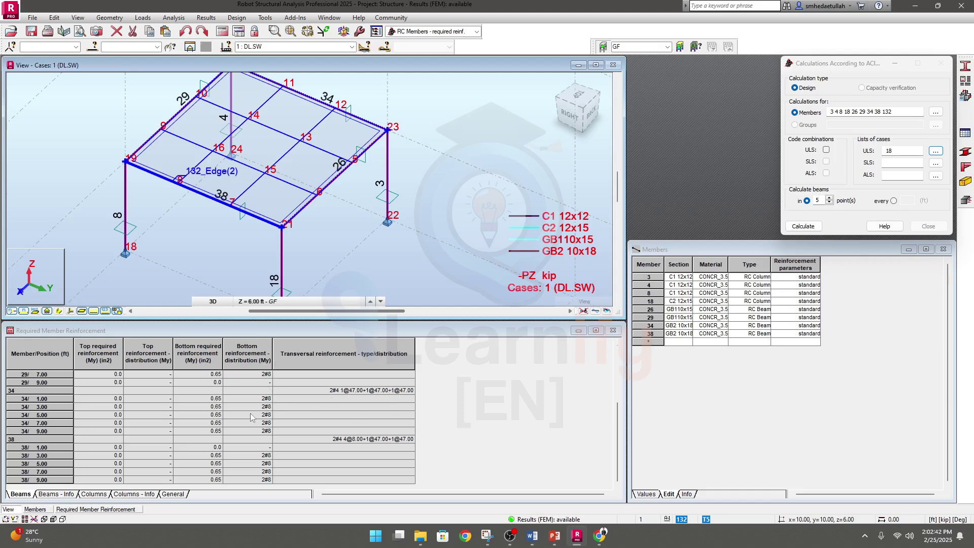
scroll(92, 449, up, 3)
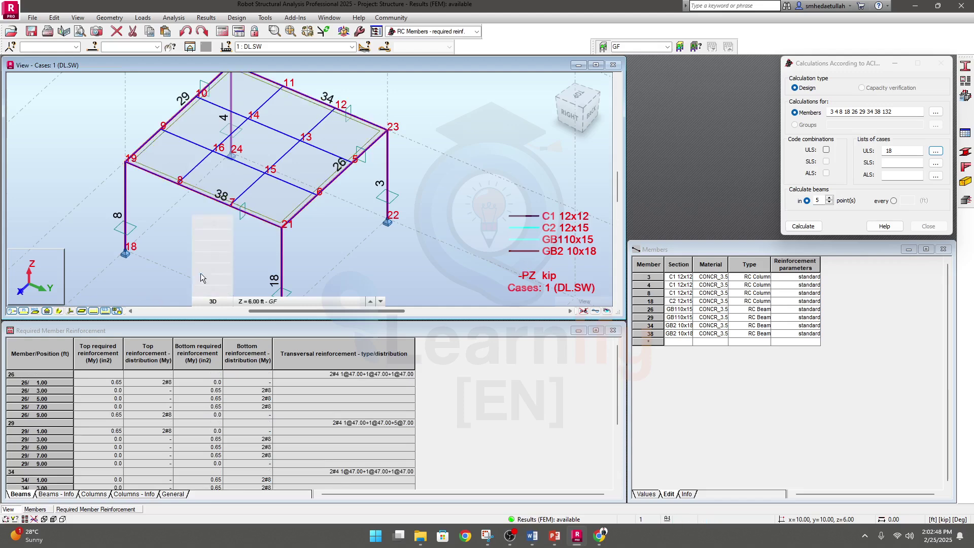
click(354, 190)
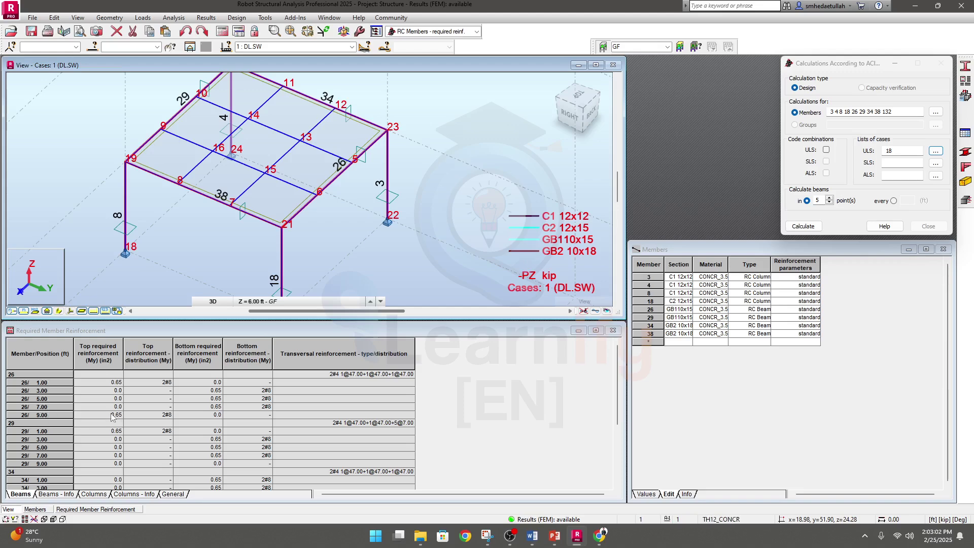
click(160, 383)
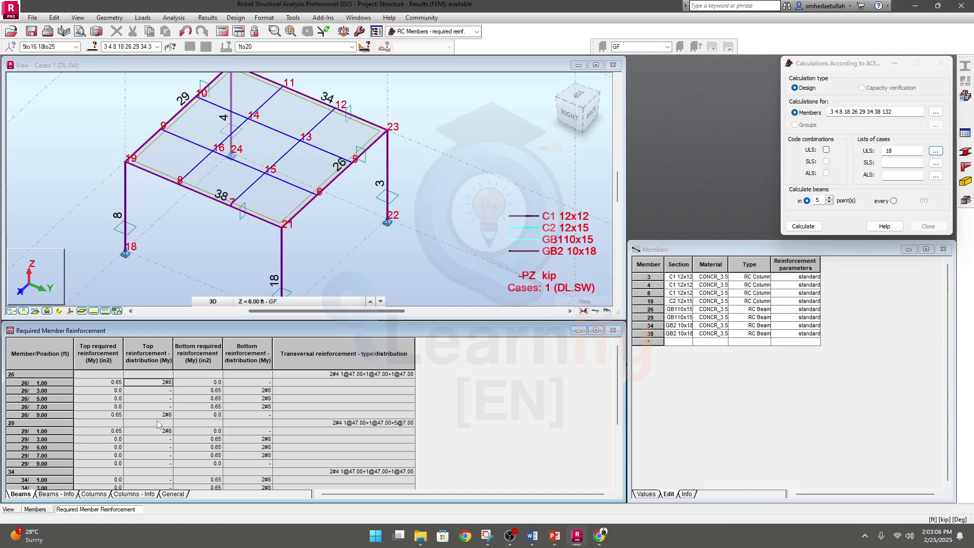
click(114, 384)
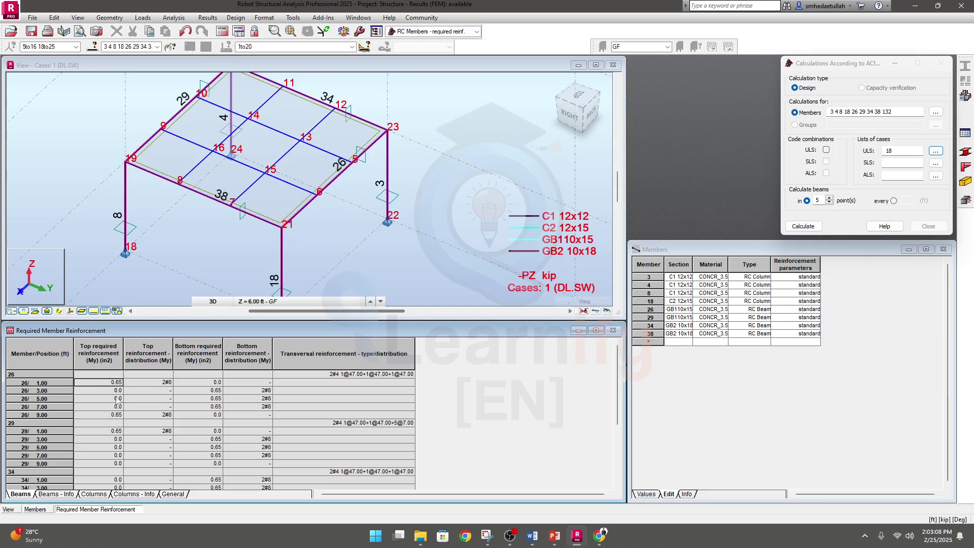
click(113, 415)
- Review the required and transversal reinforcement of beams 26, 29, 34 and 38 along their positions
scroll(34, 447, down, 3)
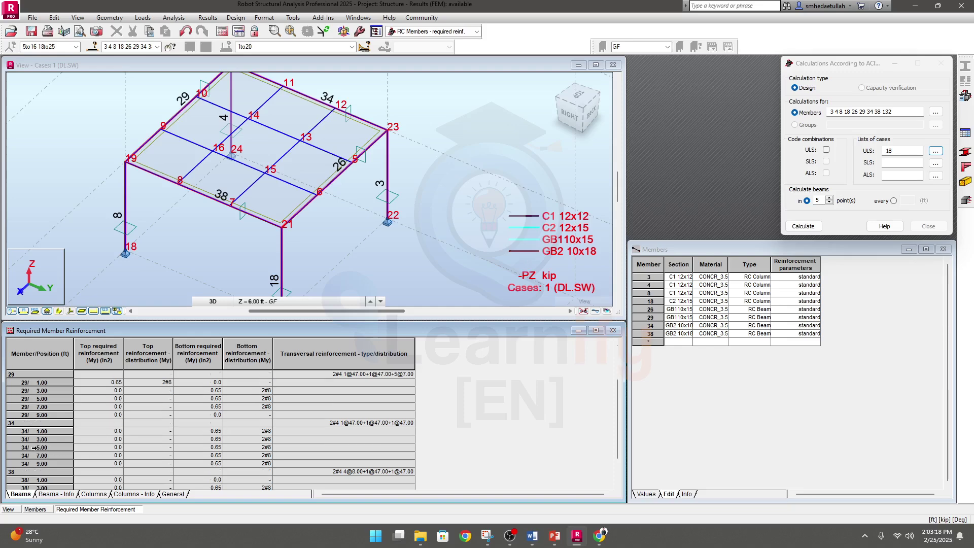
scroll(39, 424, down, 1)
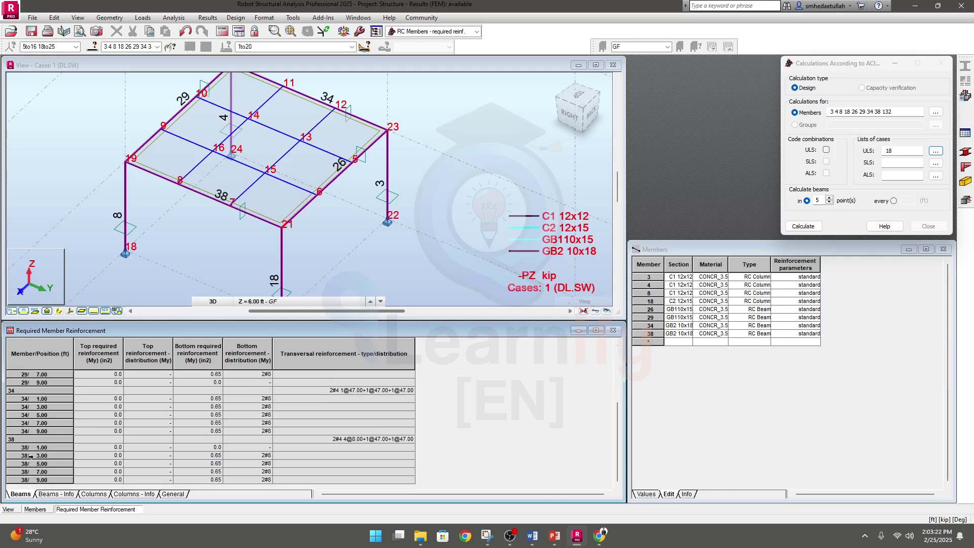
scroll(31, 457, up, 3)
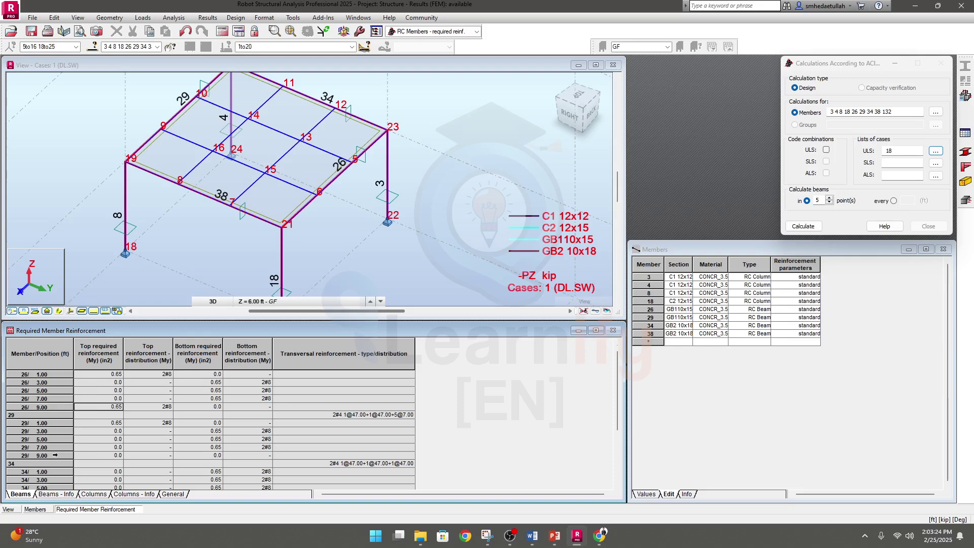
scroll(38, 439, up, 1)
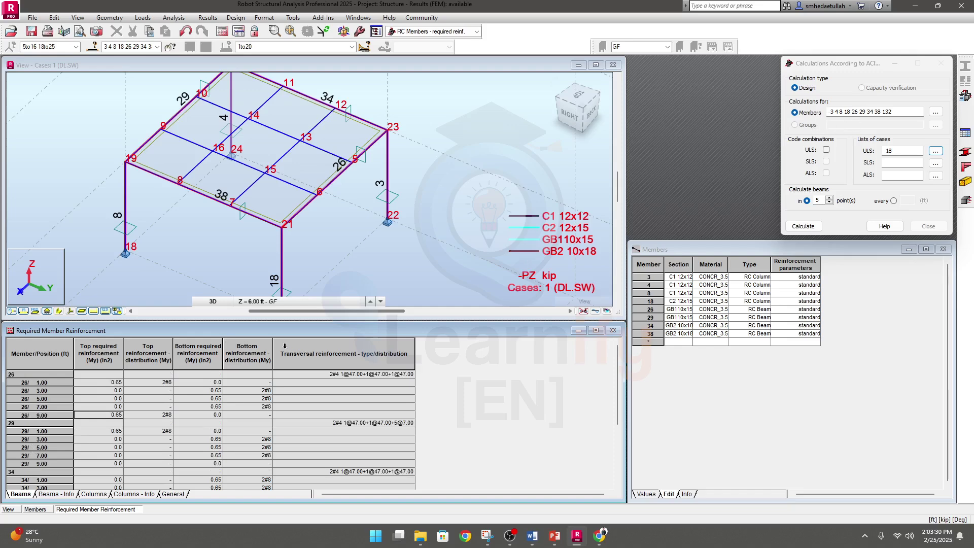
scroll(41, 401, down, 4)
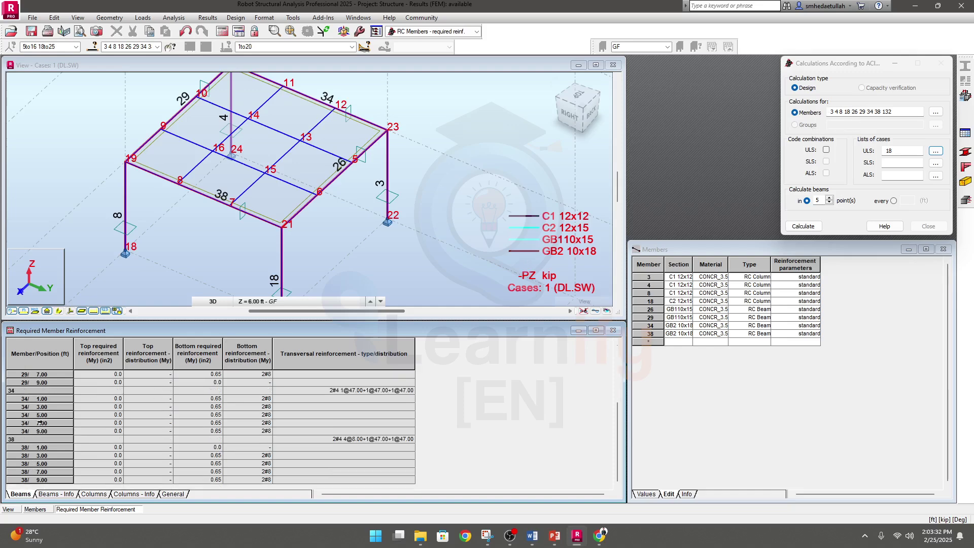
- Check the beam info table and examine column 3's required reinforcement and bar distribution along b and h
click(53, 494)
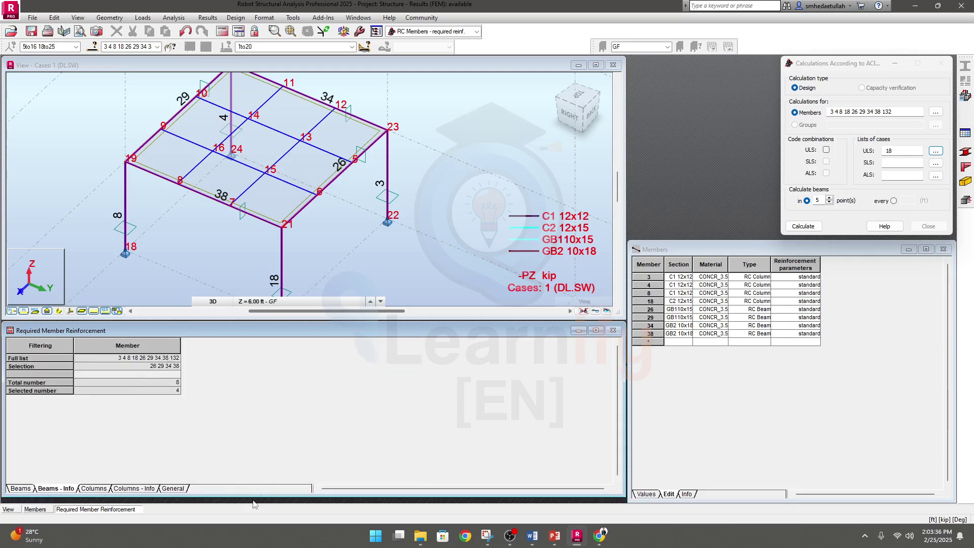
click(97, 494)
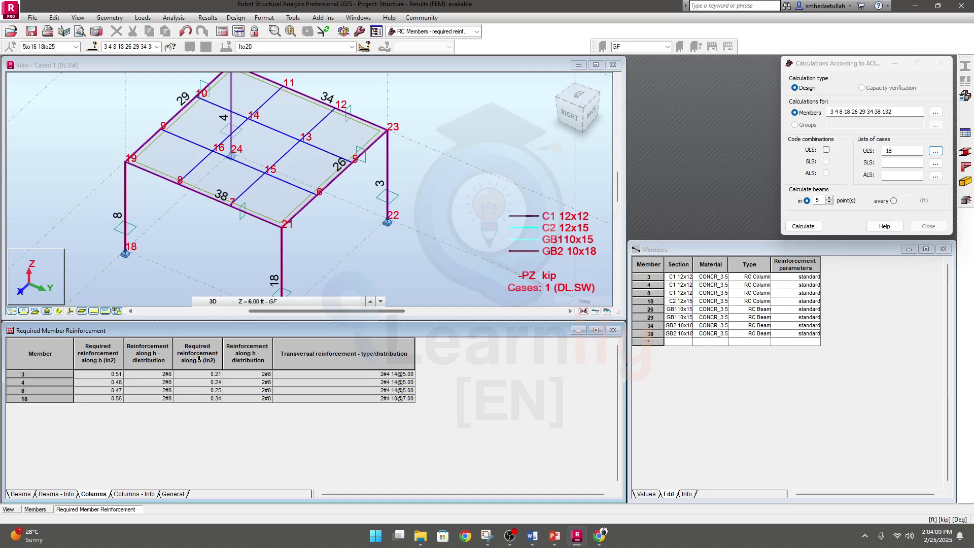
click(114, 374)
click(207, 376)
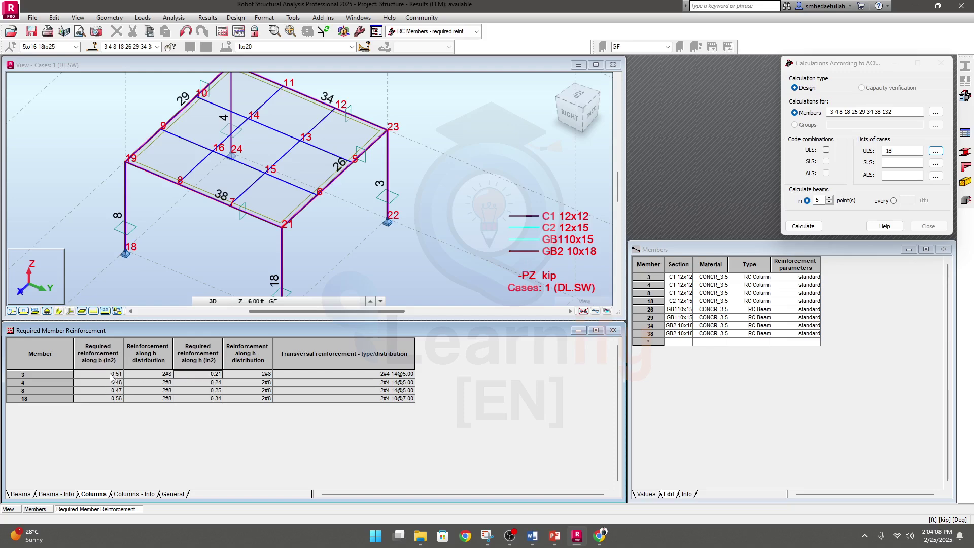
click(112, 378)
click(219, 377)
click(265, 378)
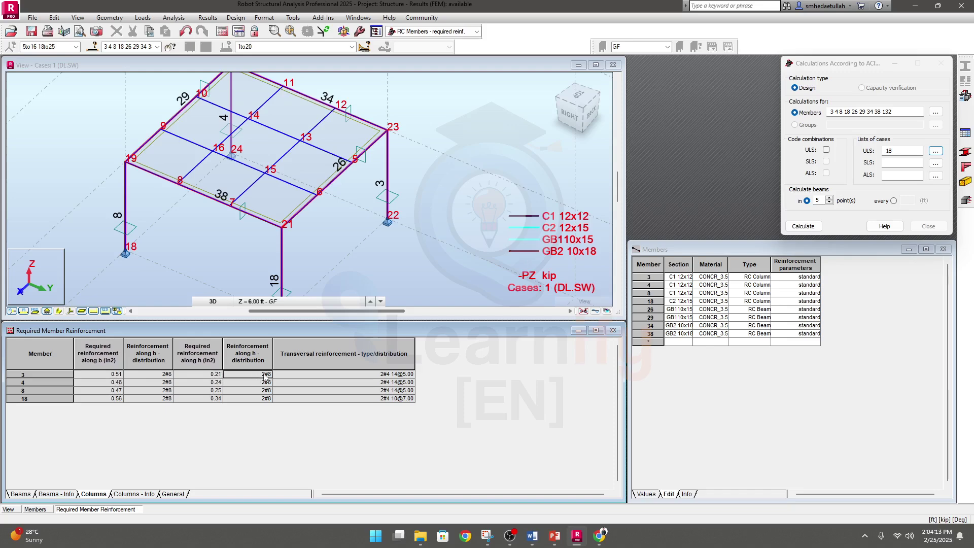
click(161, 378)
click(264, 376)
- Switch to the Slab - required reinforcement layout and try to display the required area A map for X[-]
click(476, 32)
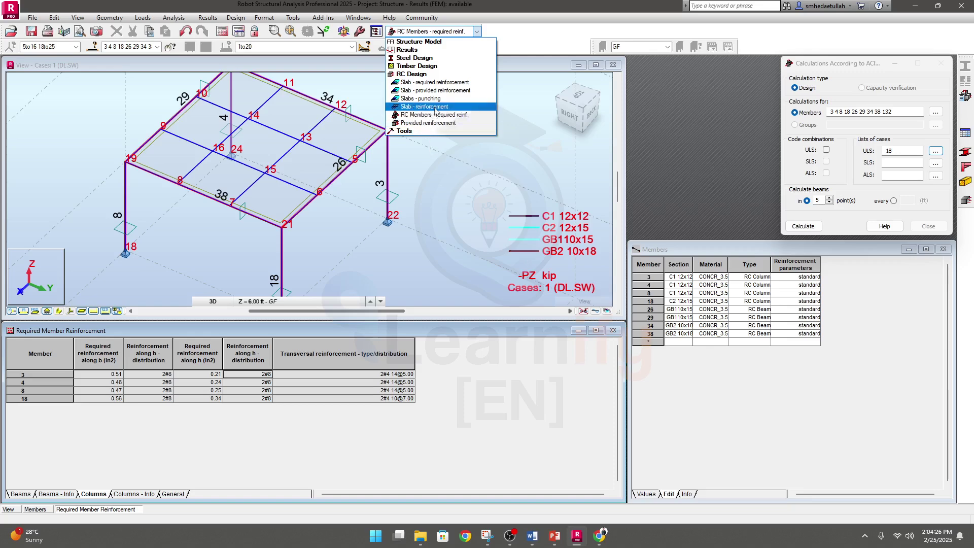
click(449, 84)
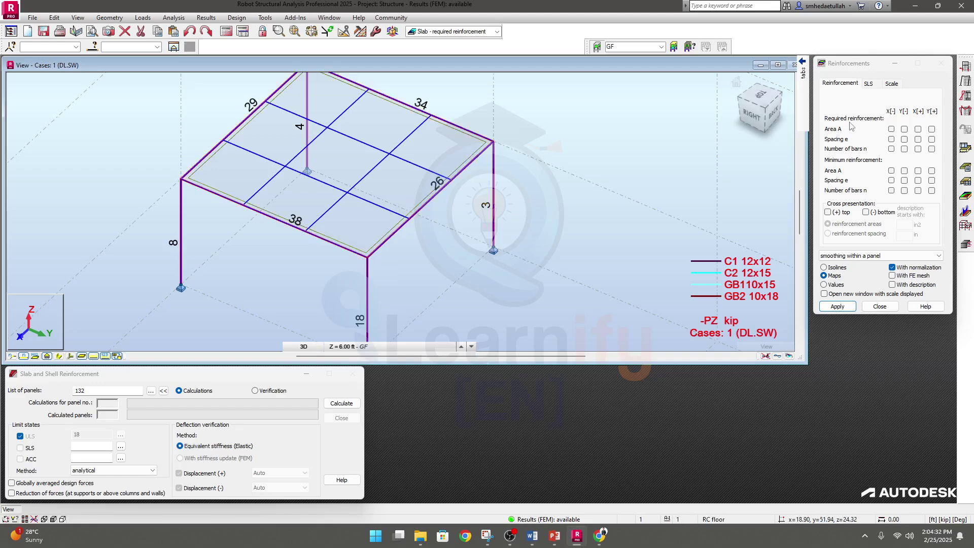
click(845, 85)
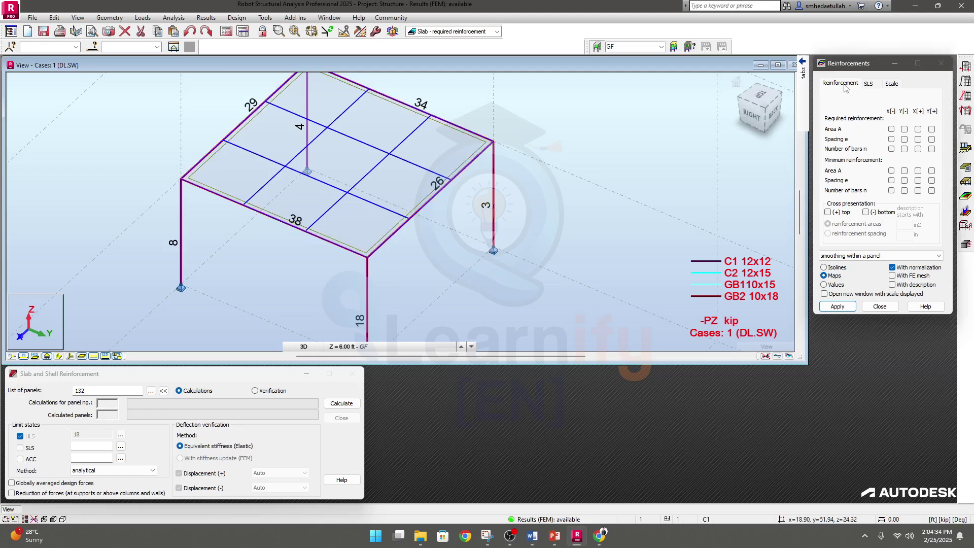
click(892, 129)
click(838, 307)
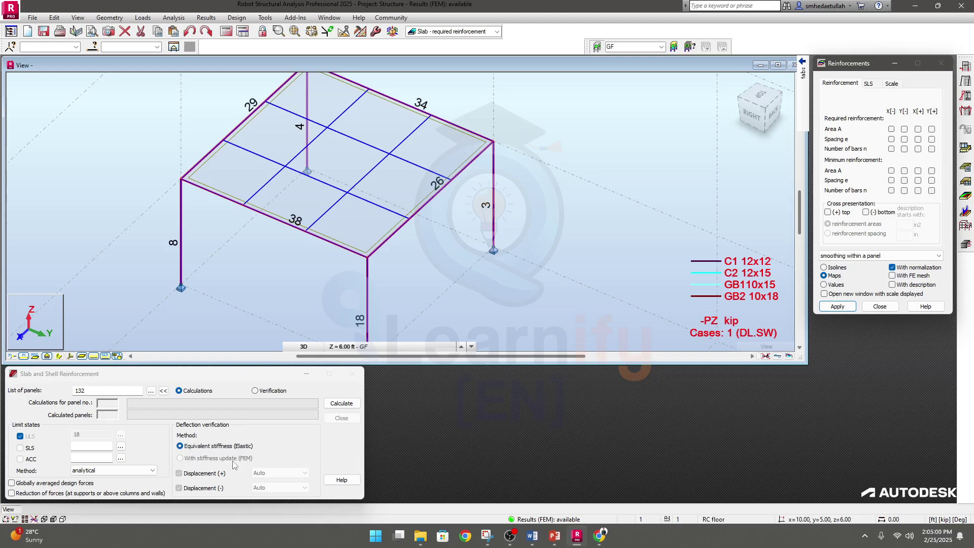
- Try the equivalent moment (Wood&Armer) and equivalent moments (NEN) methods for the slab calculation and restore the analytical method
click(155, 473)
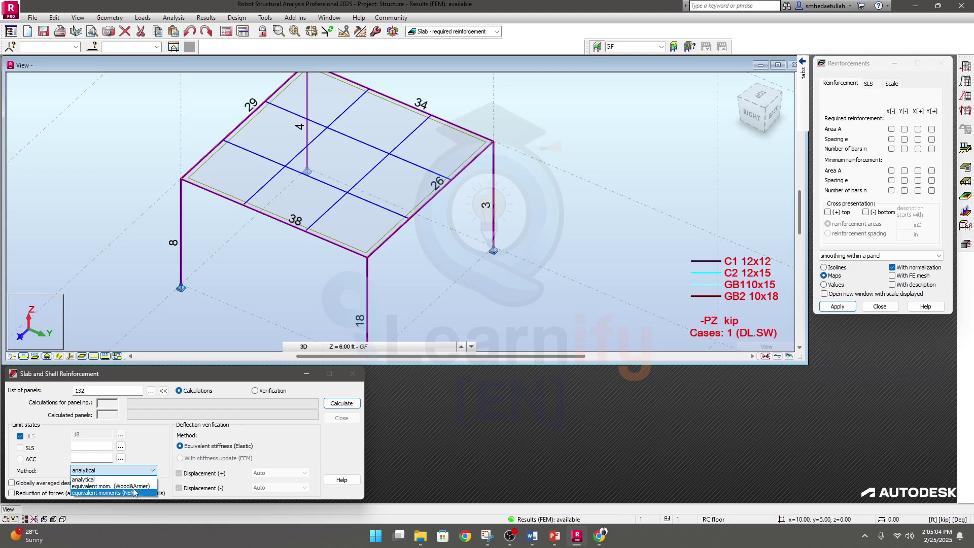
click(133, 486)
click(154, 472)
click(121, 493)
click(153, 471)
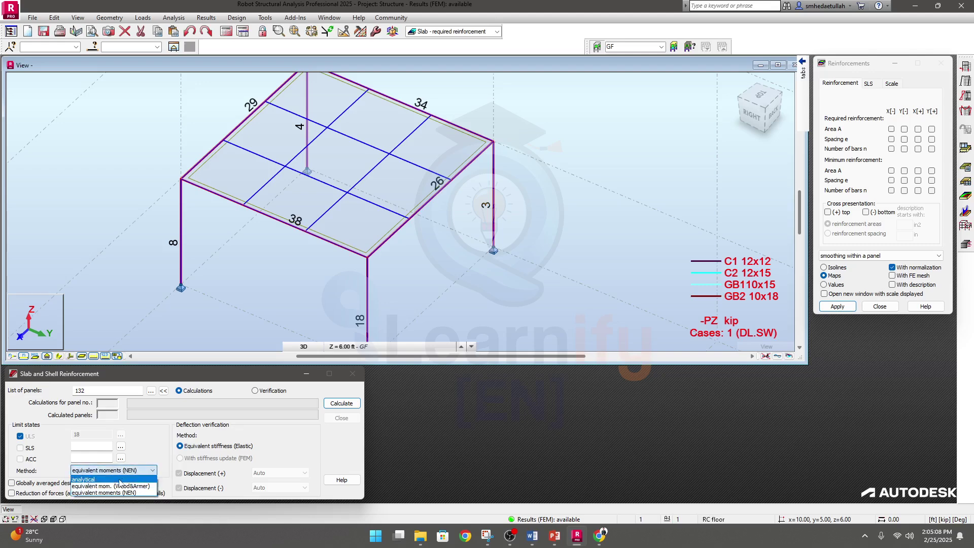
click(122, 480)
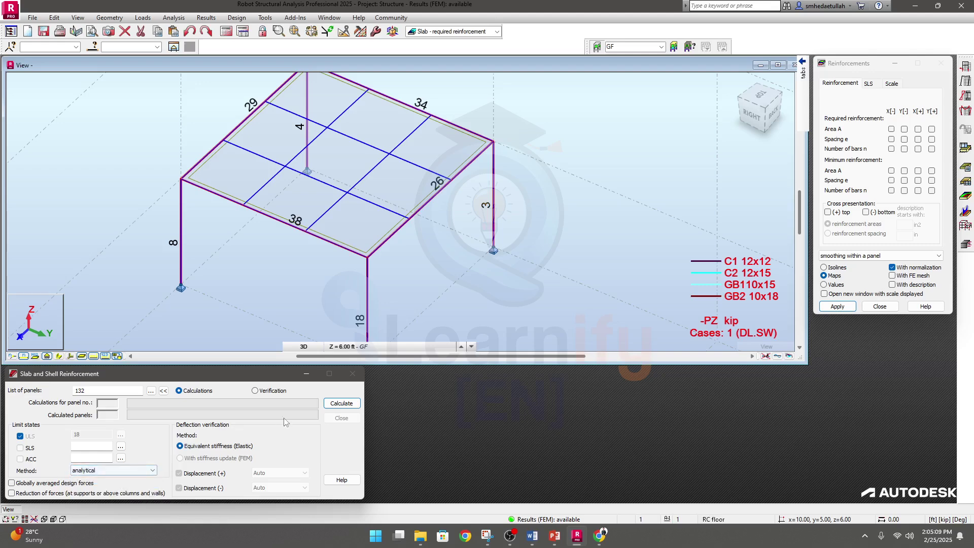
- Calculate the reinforcement of slab panel 132 for ULS with the analytical method
click(341, 404)
middle_drag(314, 274, 315, 298)
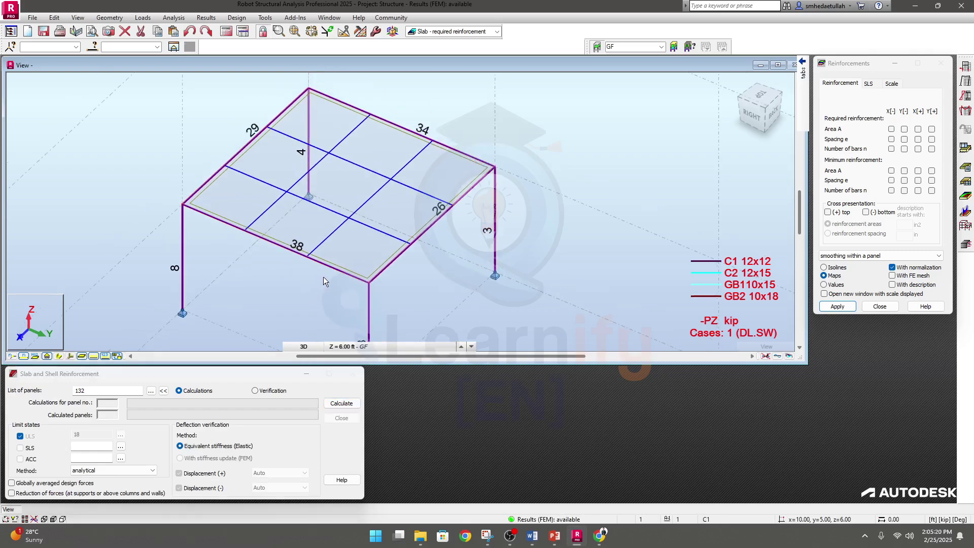
- Look at the Slabs - punching layout and switch to the Slab - reinforcement layout
click(497, 32)
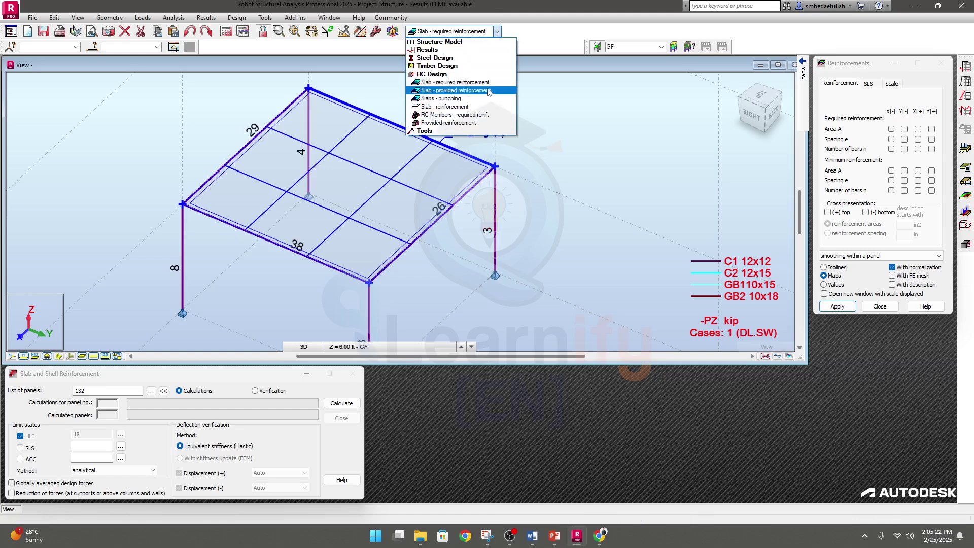
click(474, 99)
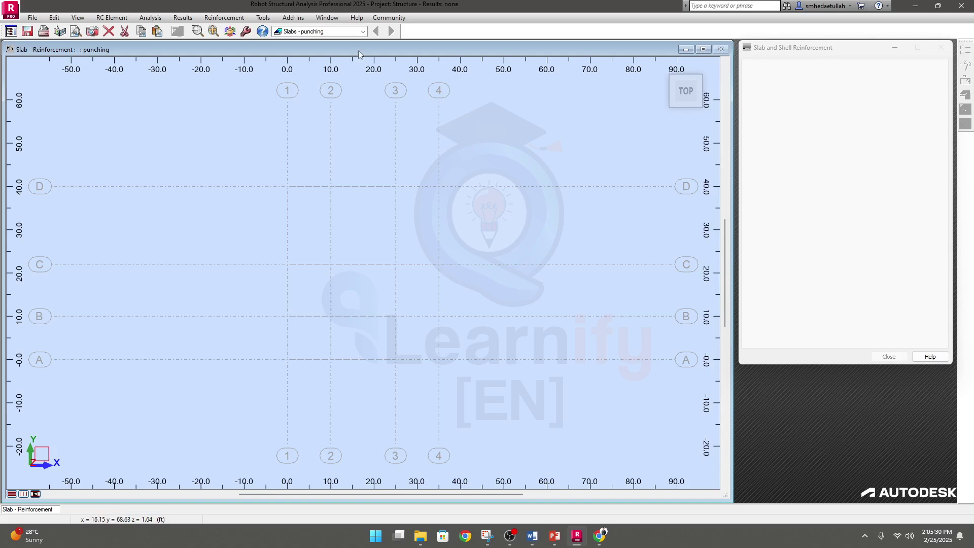
click(363, 32)
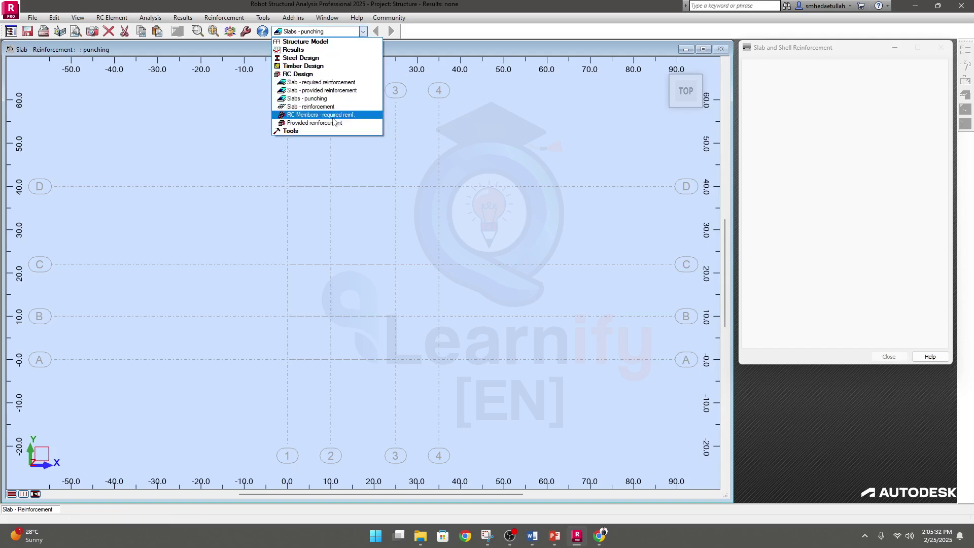
click(318, 107)
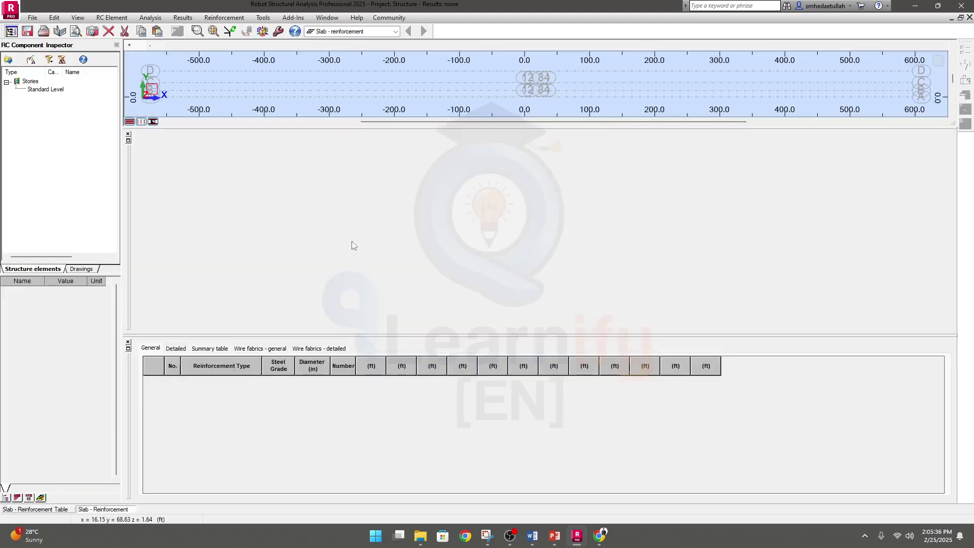
- Examine the Standard Level story in the slab plan and check the Slab - Reinforcement Table
click(41, 90)
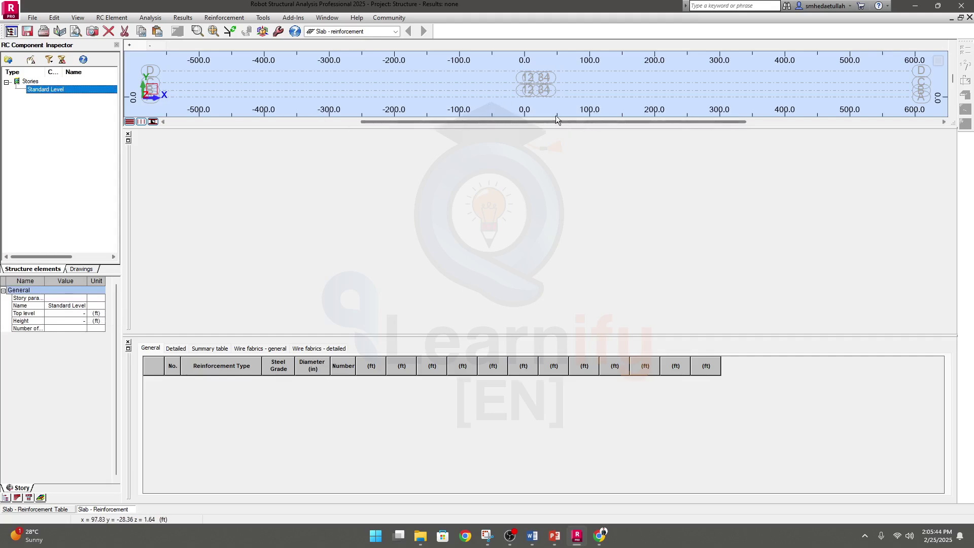
scroll(537, 77, up, 8)
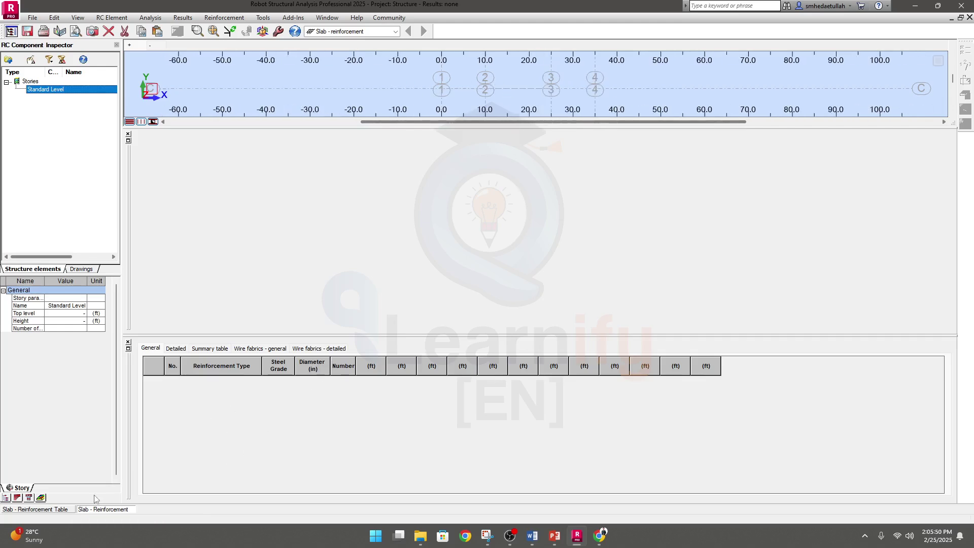
click(44, 511)
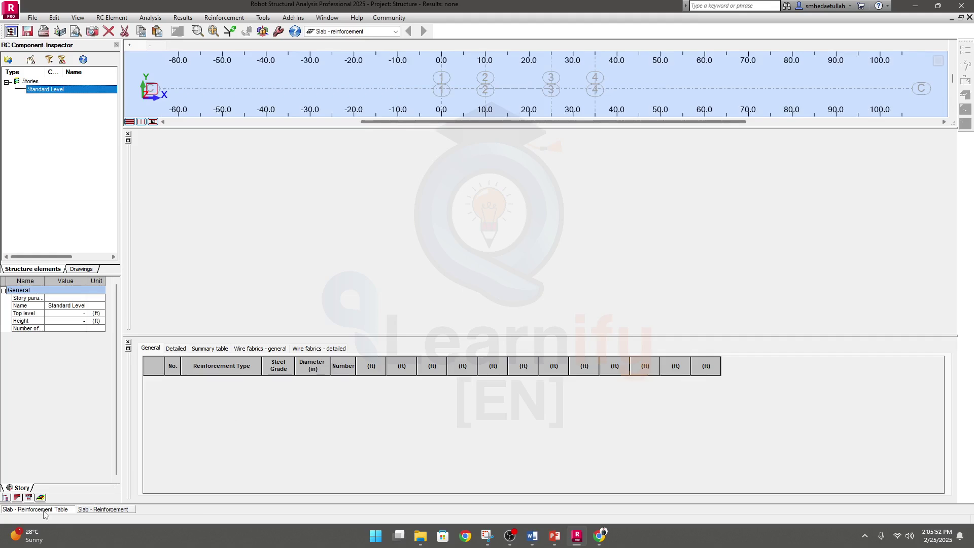
click(89, 511)
click(43, 511)
click(88, 508)
- In the Slab - provided reinforcement layout, check the possible solutions and try manual reinforcing zone definition before restoring automatic
click(396, 33)
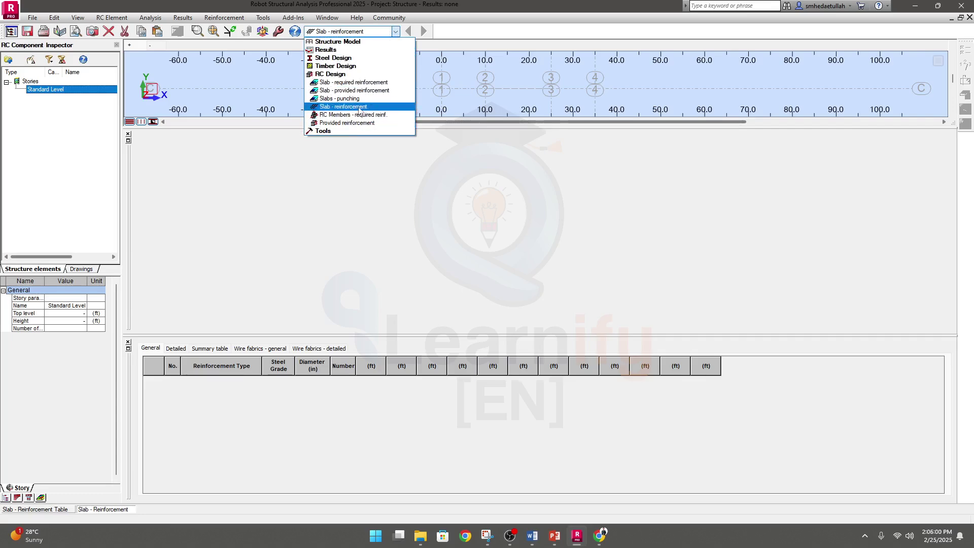
click(351, 91)
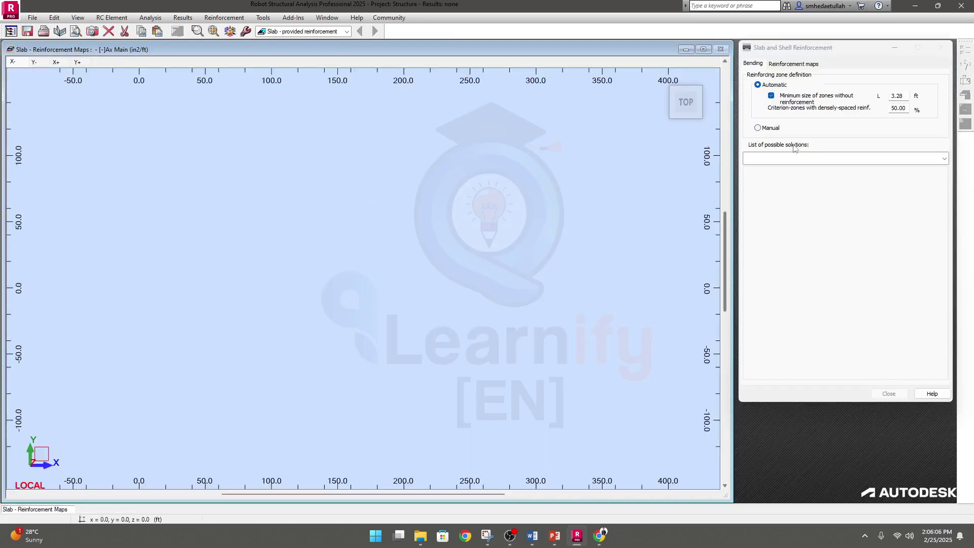
click(820, 159)
click(804, 130)
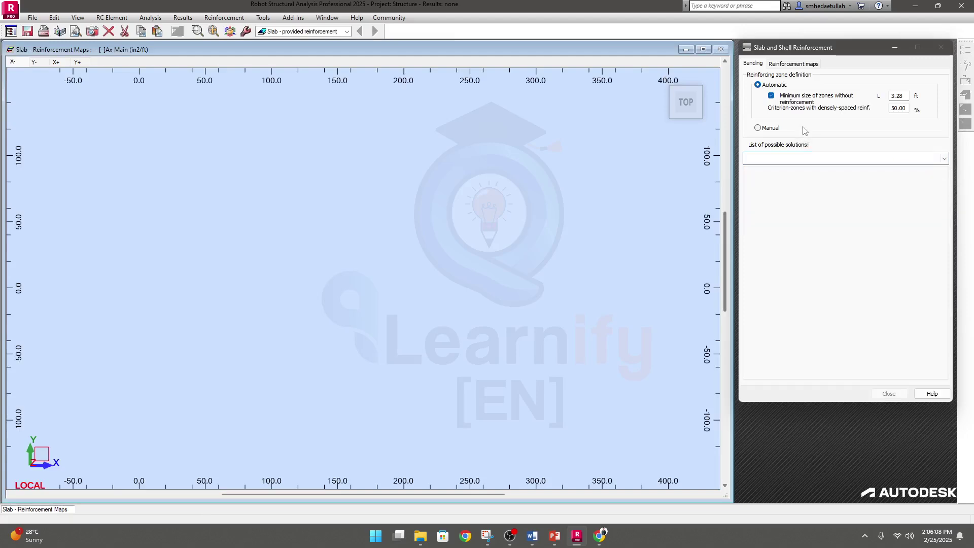
click(759, 129)
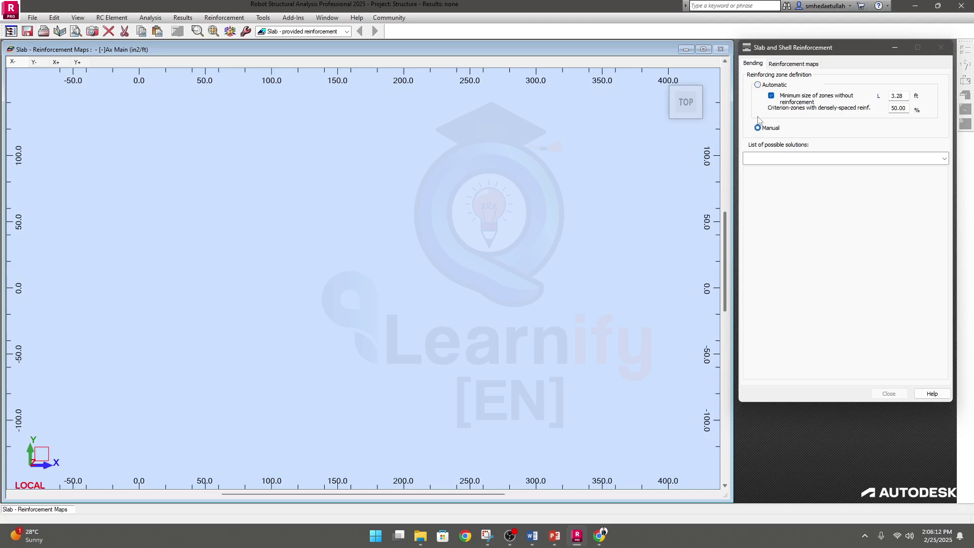
click(759, 86)
- Return to the Slab - required reinforcement layout, view Story 1 and set the active story back to GF
click(347, 32)
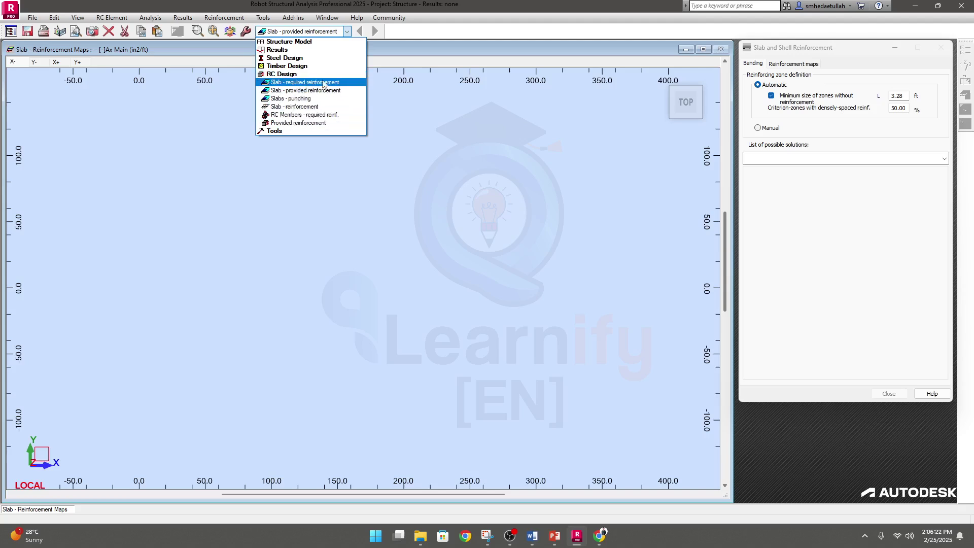
click(323, 83)
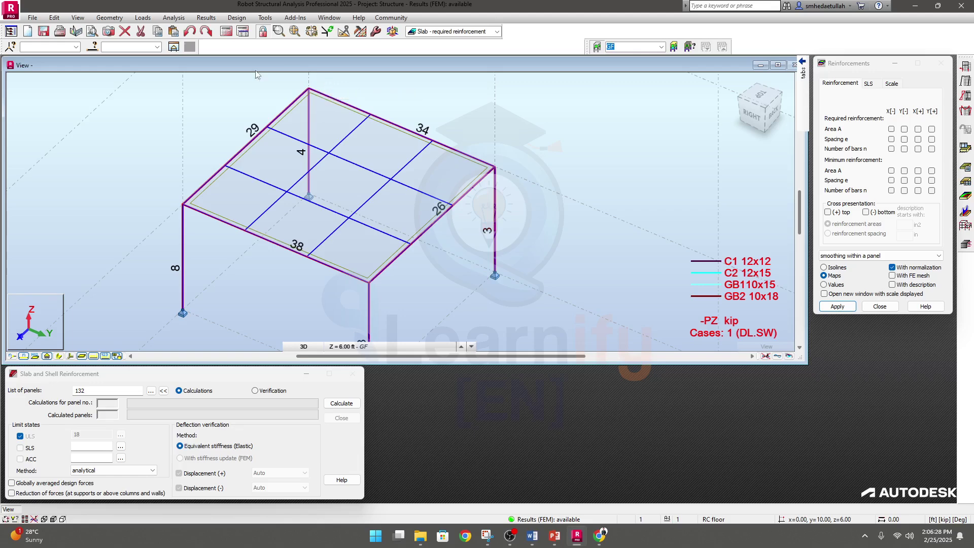
middle_drag(429, 222, 421, 229)
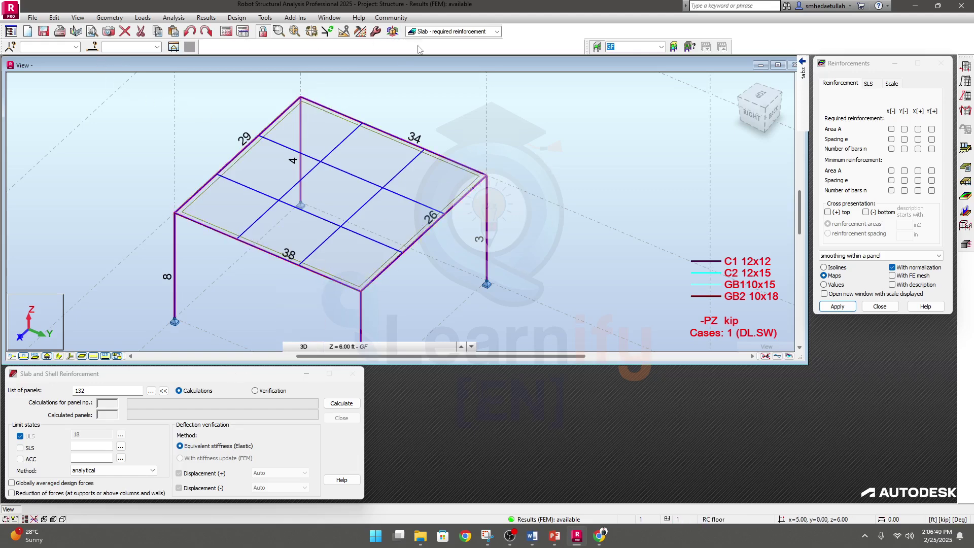
click(661, 48)
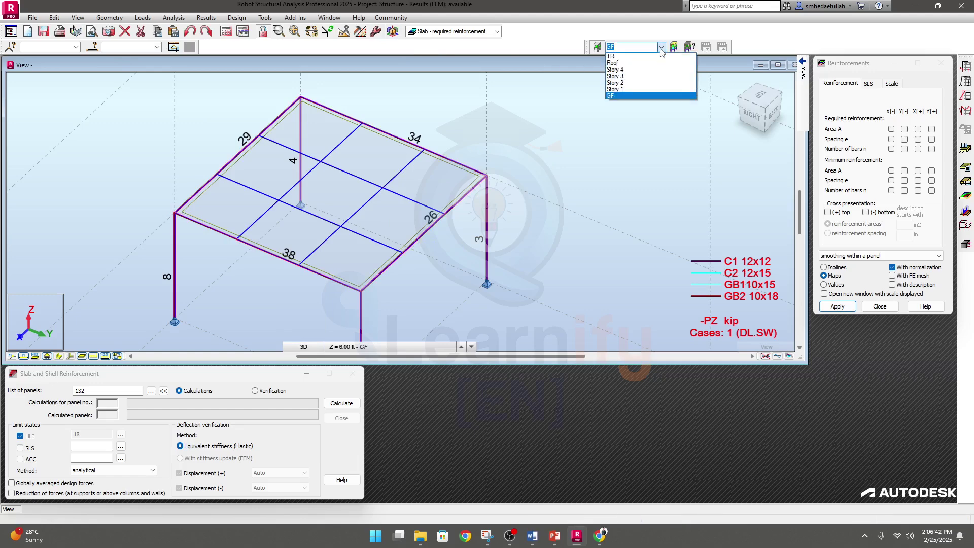
click(627, 89)
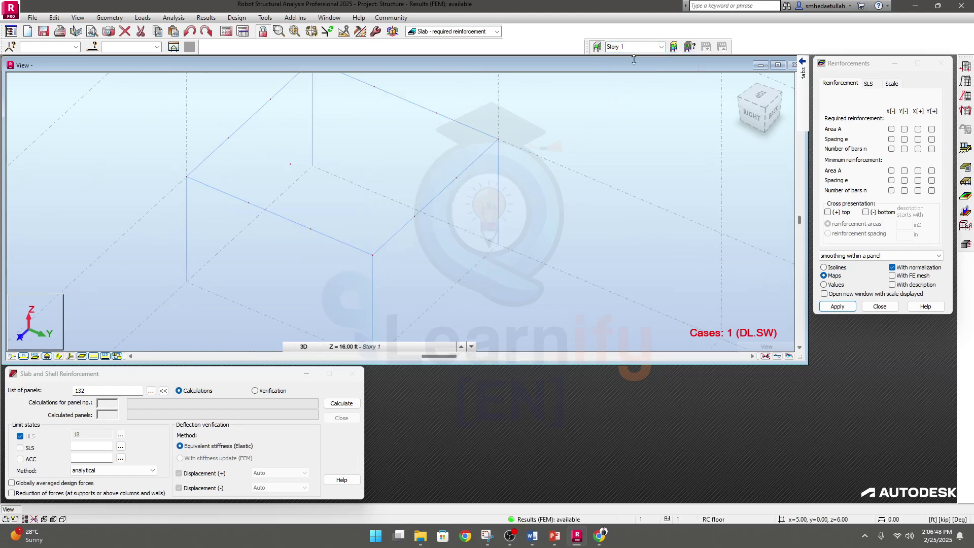
click(634, 46)
click(623, 97)
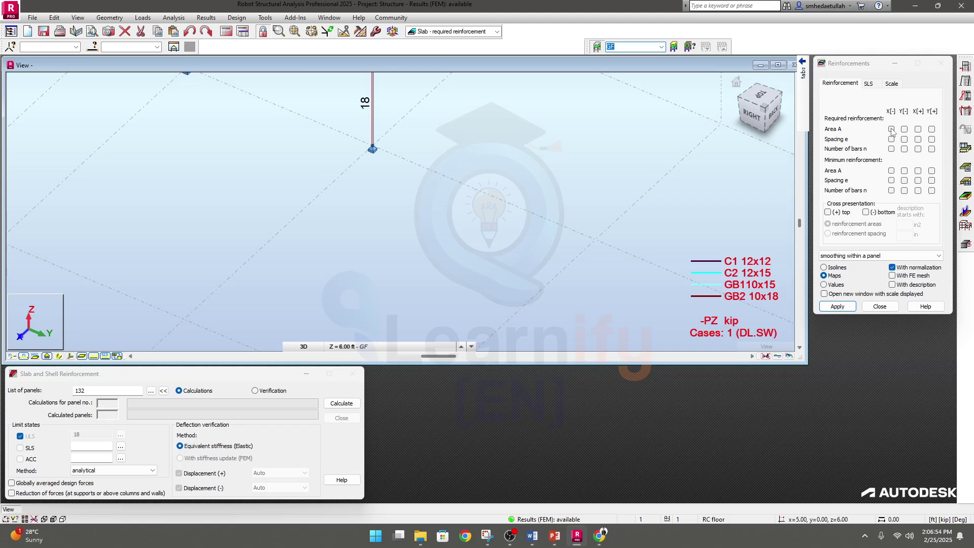
- Try to display the required reinforcement Area A for X[+] and X[-] on the ground floor slab
click(918, 129)
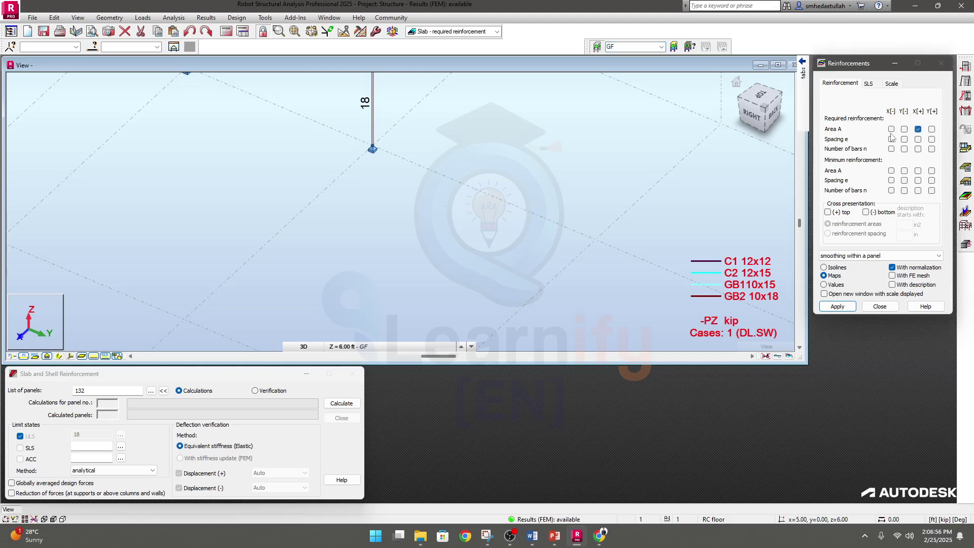
scroll(621, 195, down, 2)
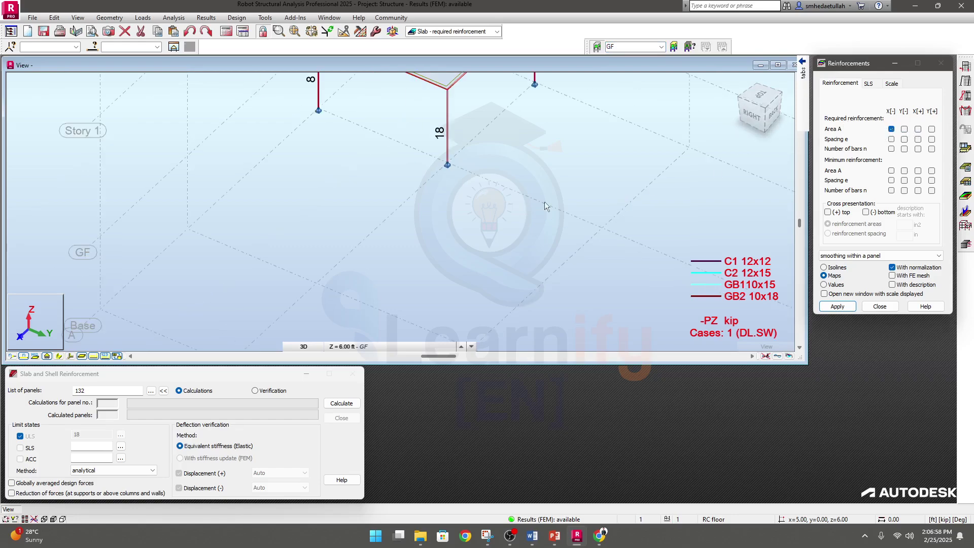
middle_drag(526, 191, 511, 300)
middle_drag(545, 209, 542, 230)
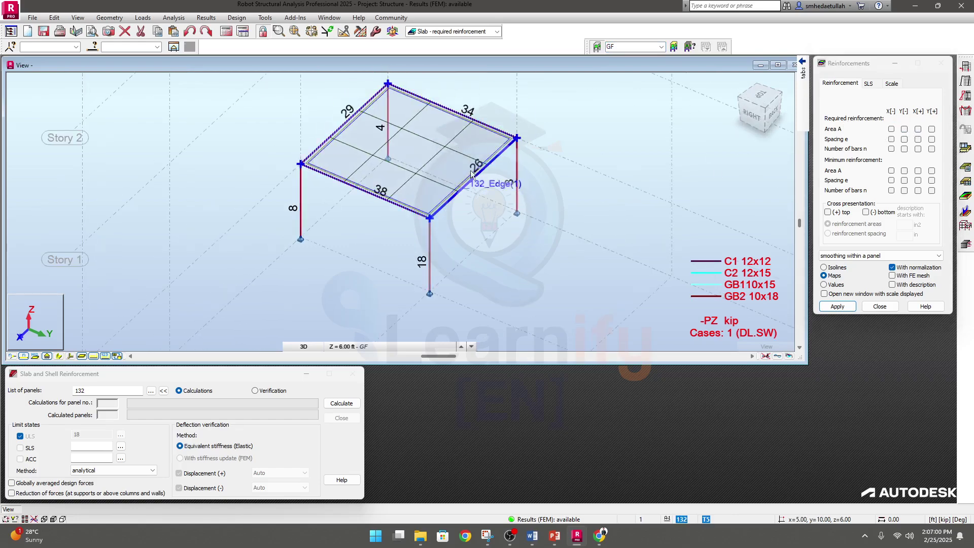
- Look through the SLS and Scale display options for the slab reinforcement and return to the Reinforcement options
mouse_move(804, 127)
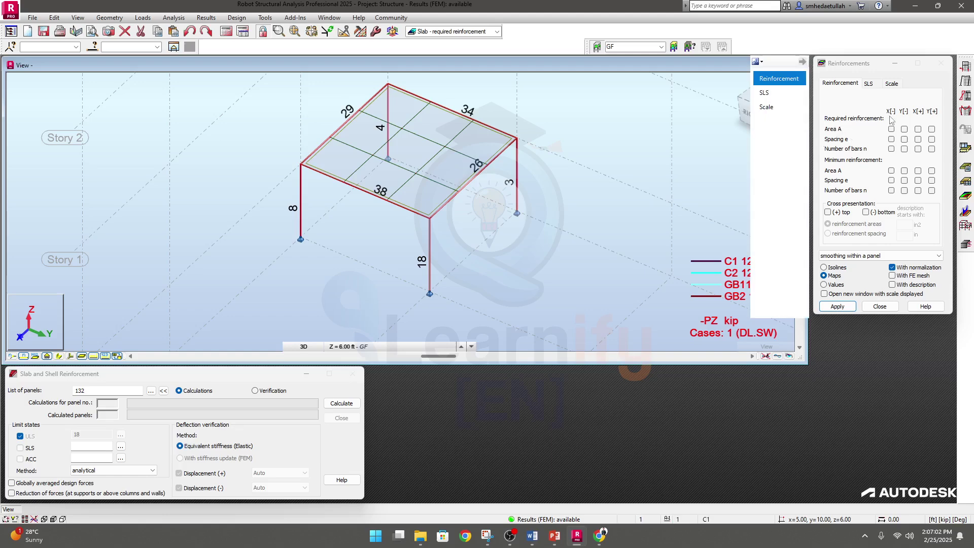
click(870, 84)
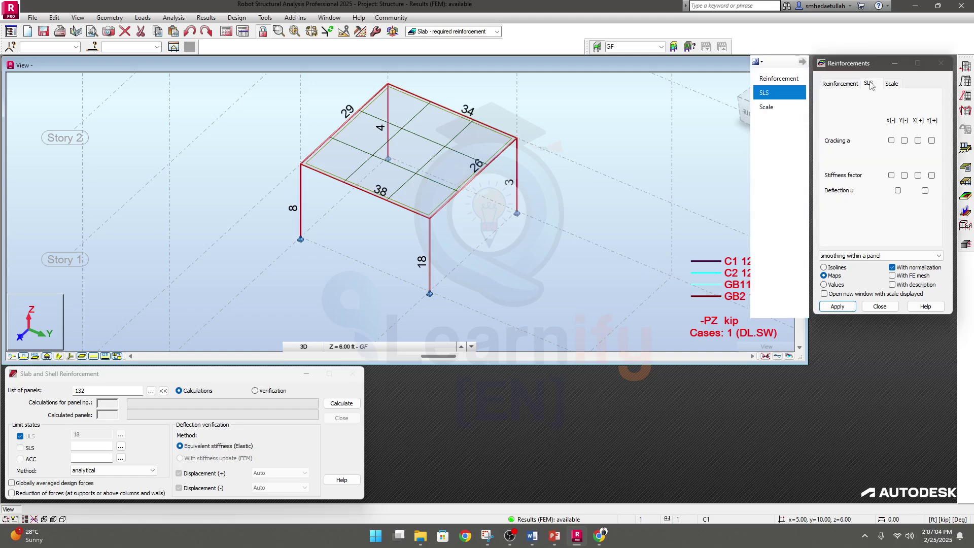
click(844, 84)
click(869, 85)
click(892, 85)
click(871, 85)
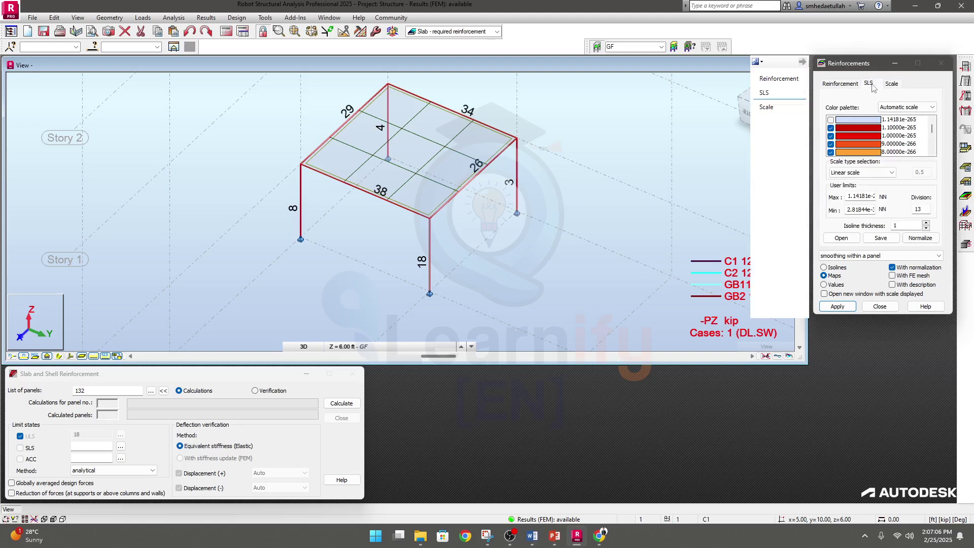
click(842, 85)
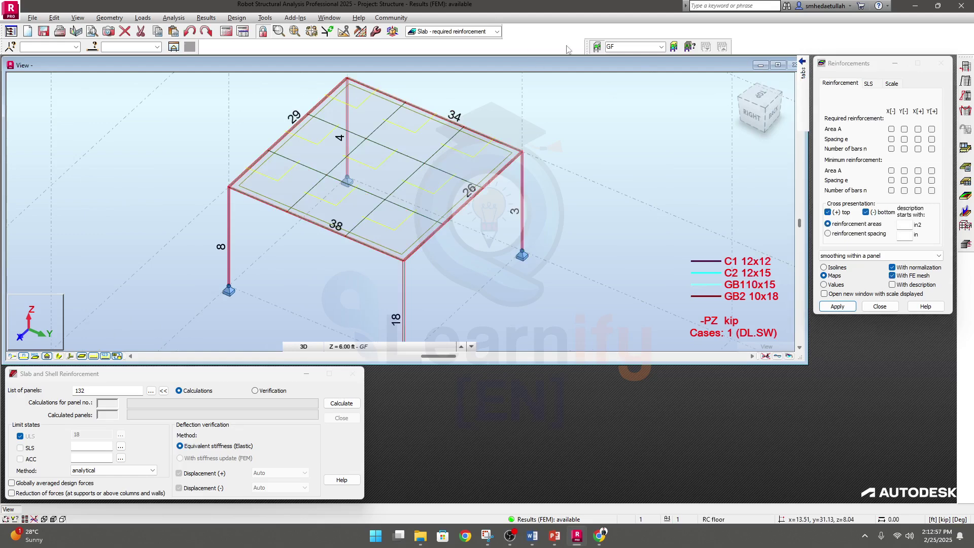
- Switch from the slab required reinforcement layout to the Results - maps layout
click(460, 31)
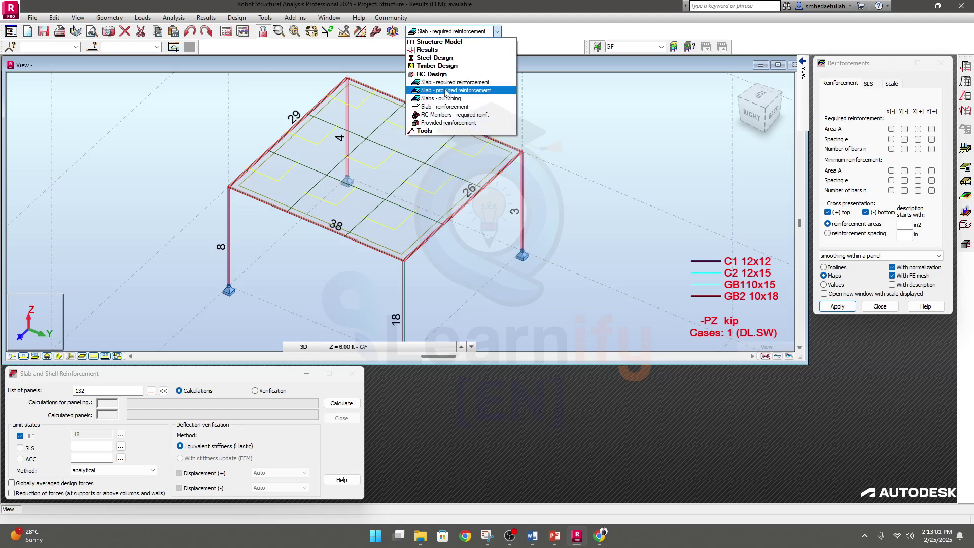
click(437, 76)
click(447, 51)
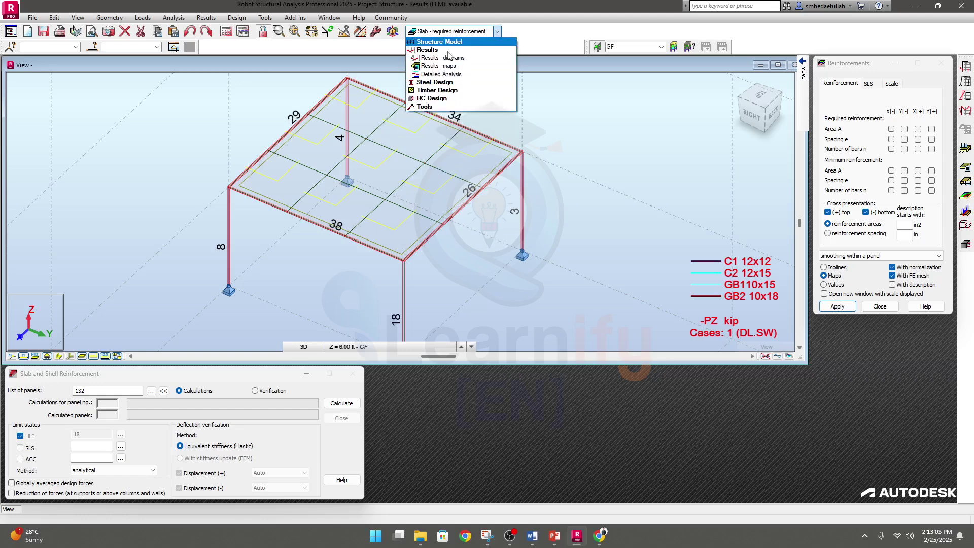
click(435, 54)
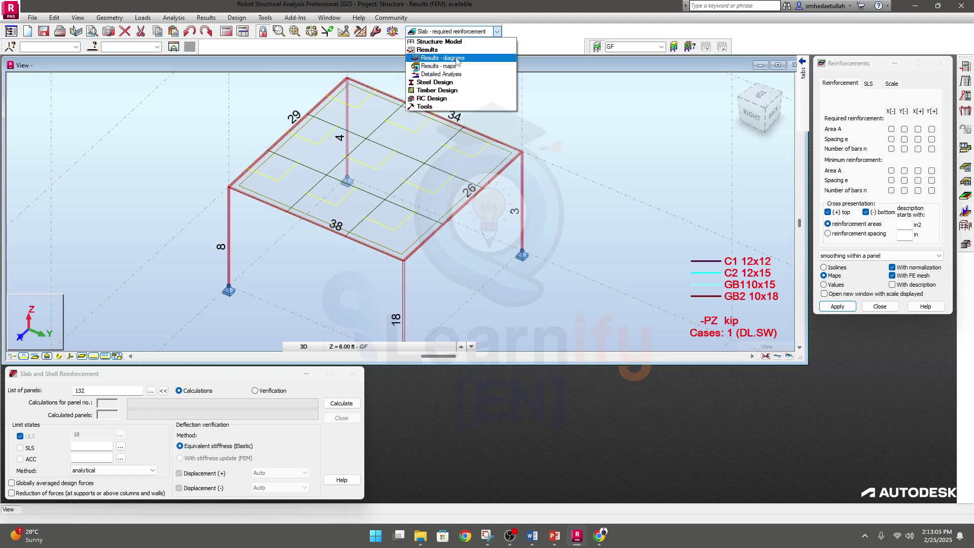
click(459, 65)
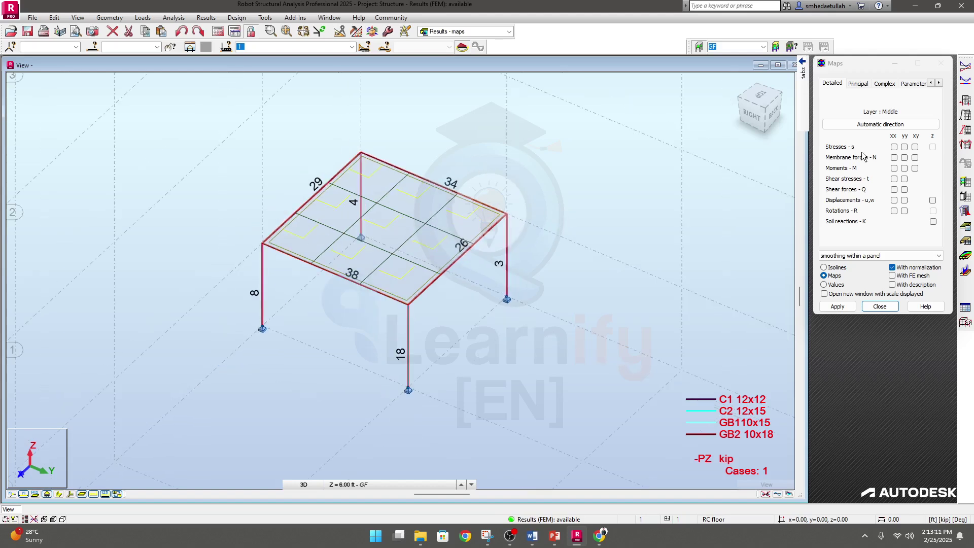
- Display the map of z displacements on the GF slab
click(835, 85)
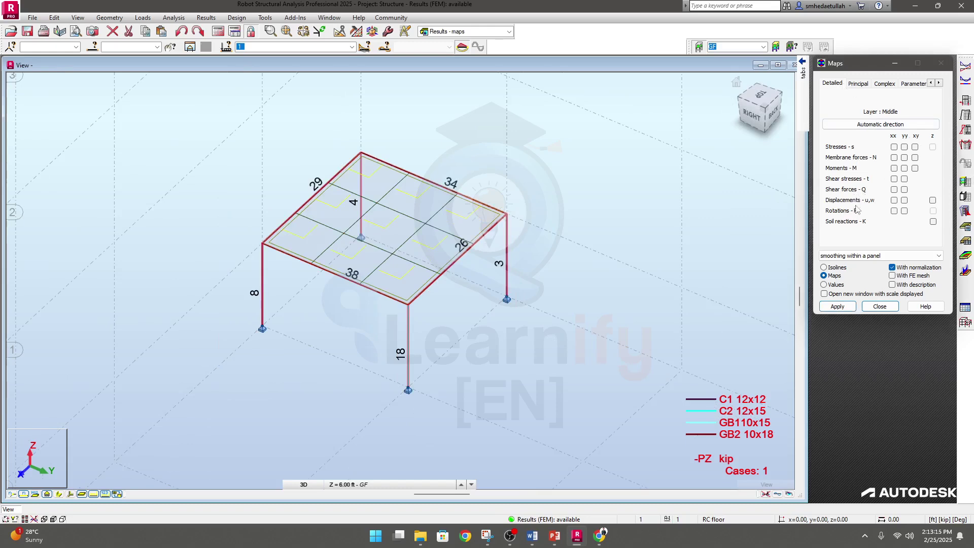
click(895, 200)
click(933, 200)
click(838, 306)
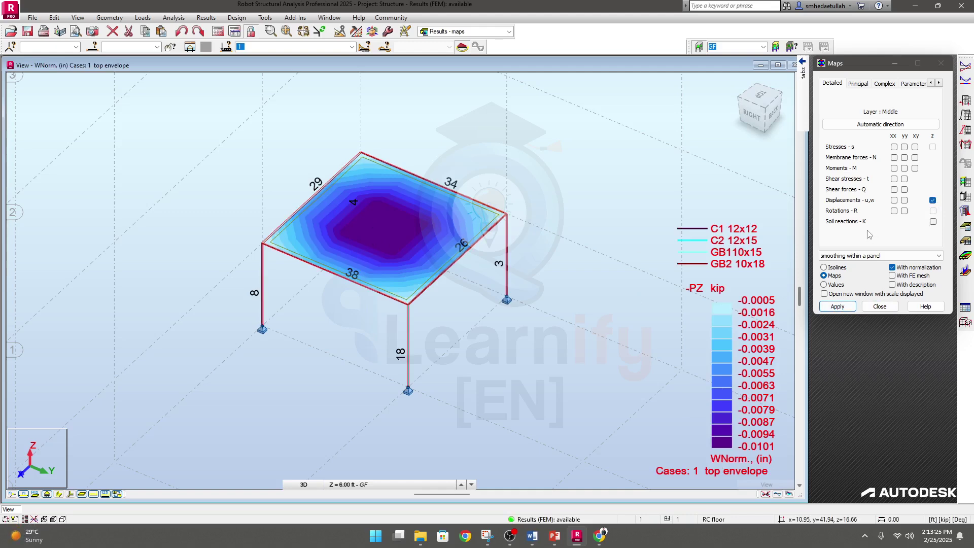
click(881, 307)
- Open the Slab and Shell Results table and limit it to load case 15 : 1.4 DL
click(208, 19)
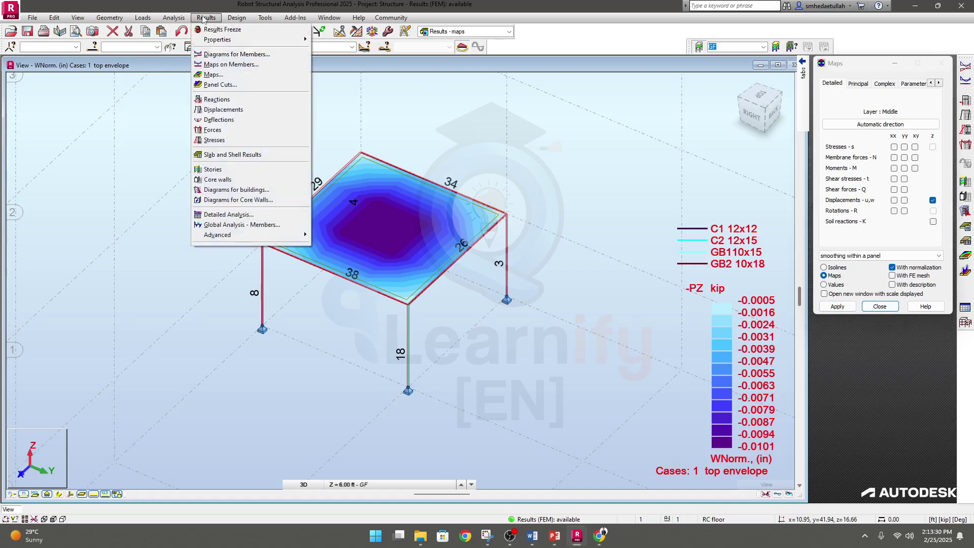
click(235, 154)
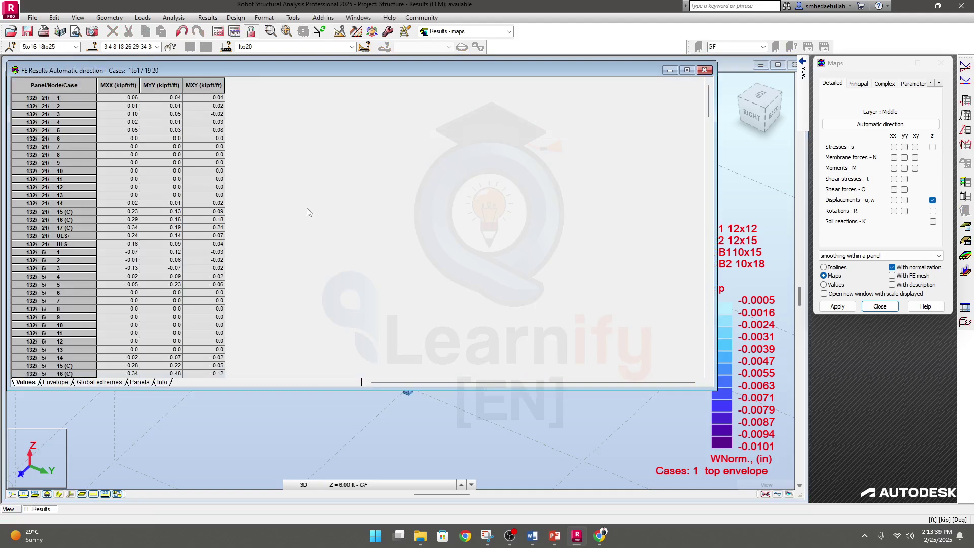
drag(285, 77, 339, 104)
click(352, 47)
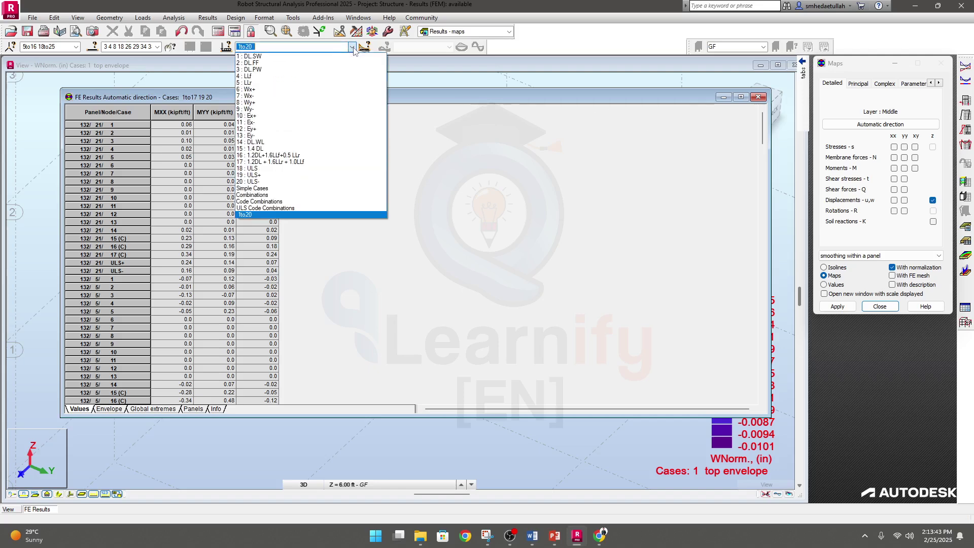
click(270, 150)
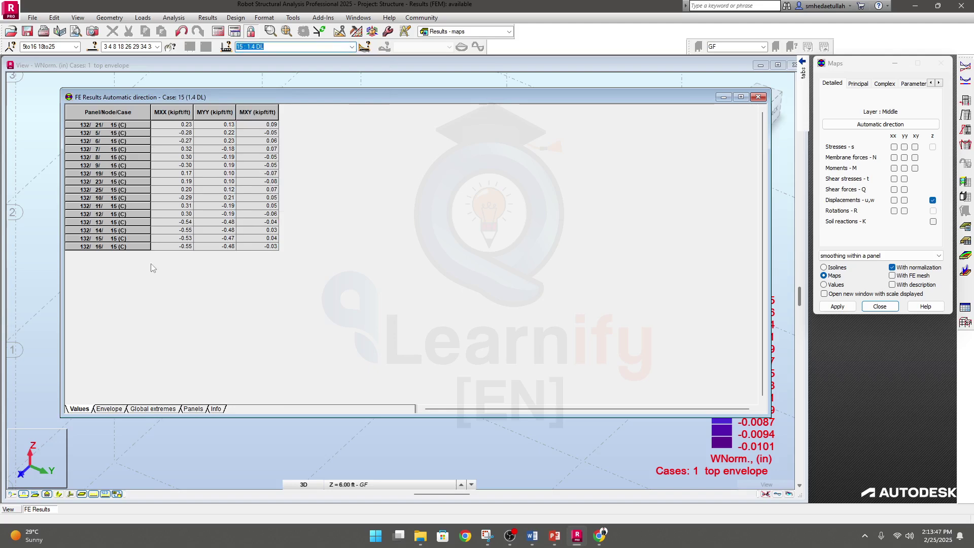
- Look through the list of available data and result tables and the node filter for the FE results table, leaving both unchanged
right_click(145, 193)
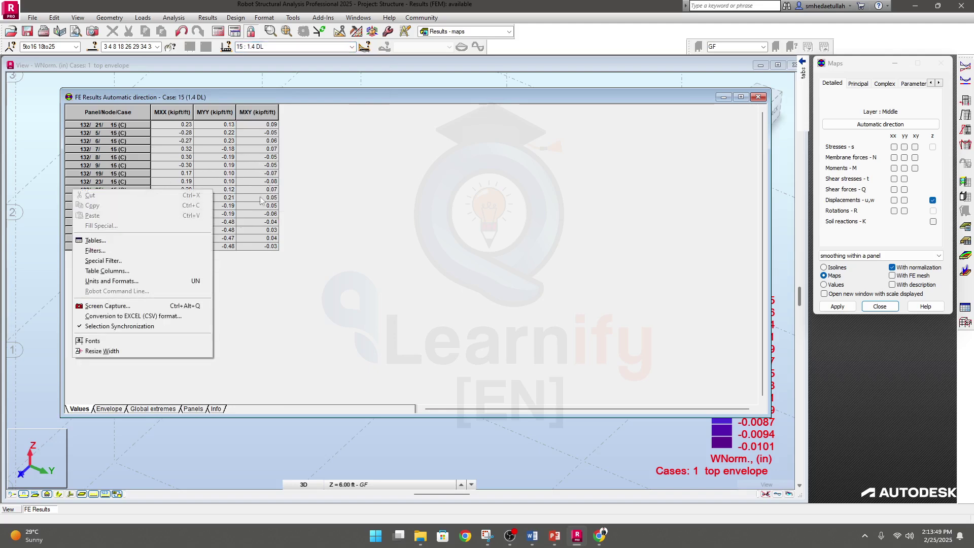
click(95, 240)
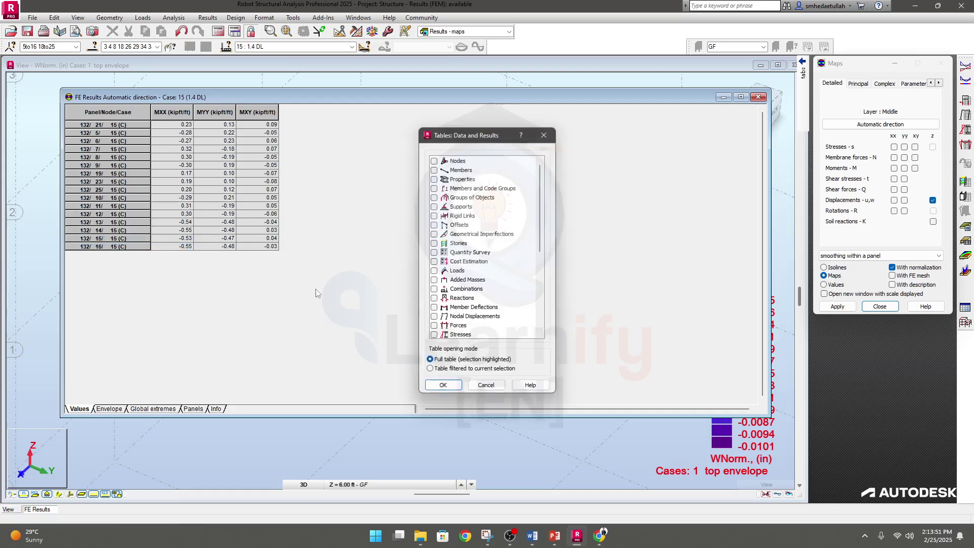
drag(456, 143, 462, 100)
scroll(456, 261, down, 6)
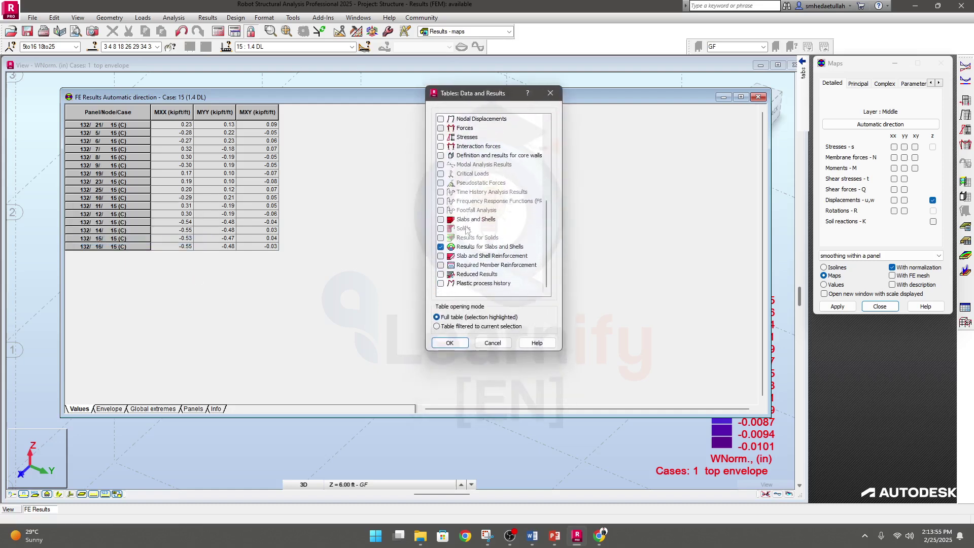
click(492, 343)
right_click(111, 186)
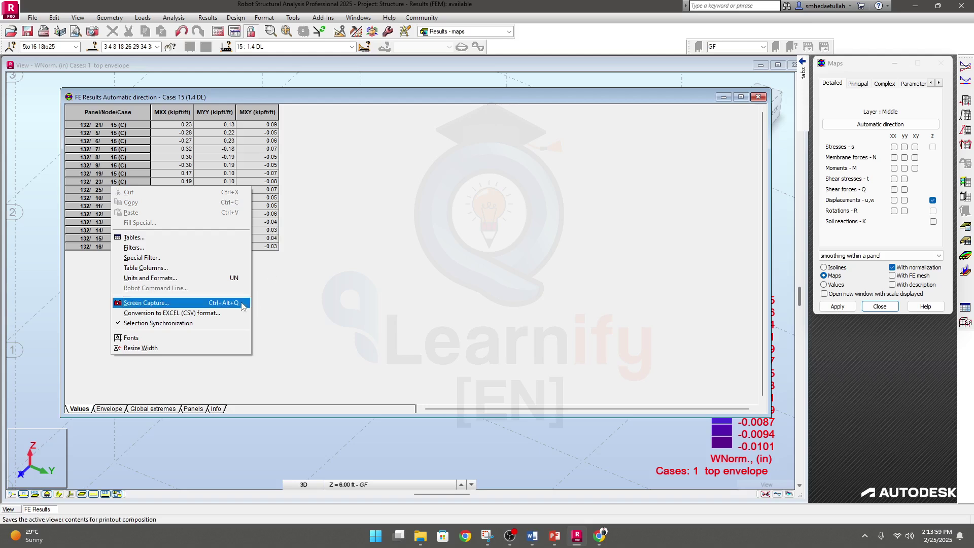
click(175, 247)
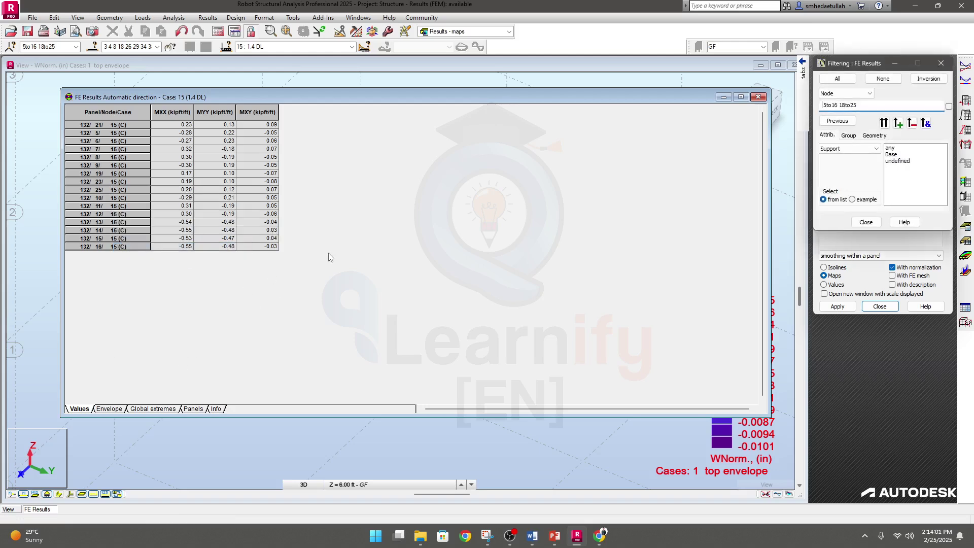
drag(852, 65, 550, 109)
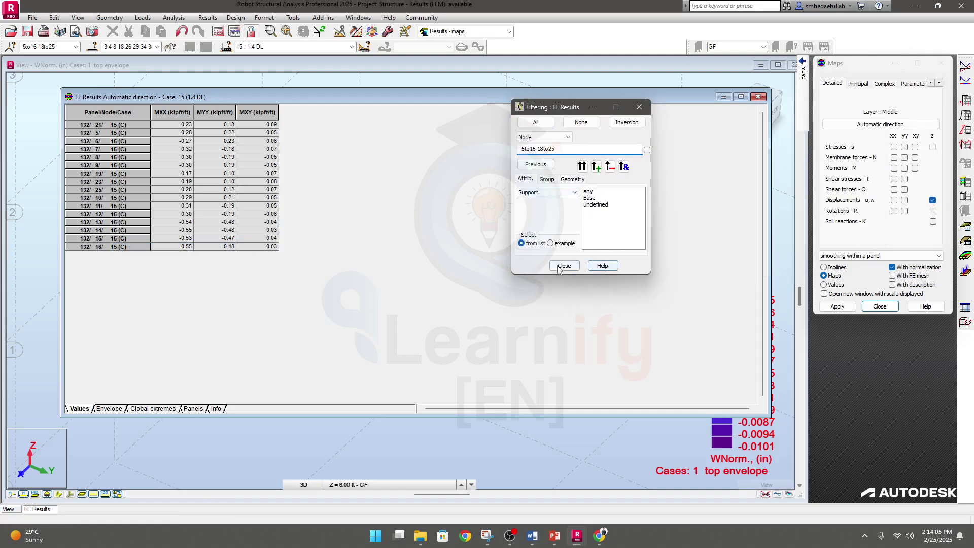
click(639, 107)
- In the FE results table's column settings, deselect the xx, yy and xy moments and select the z displacements
right_click(224, 164)
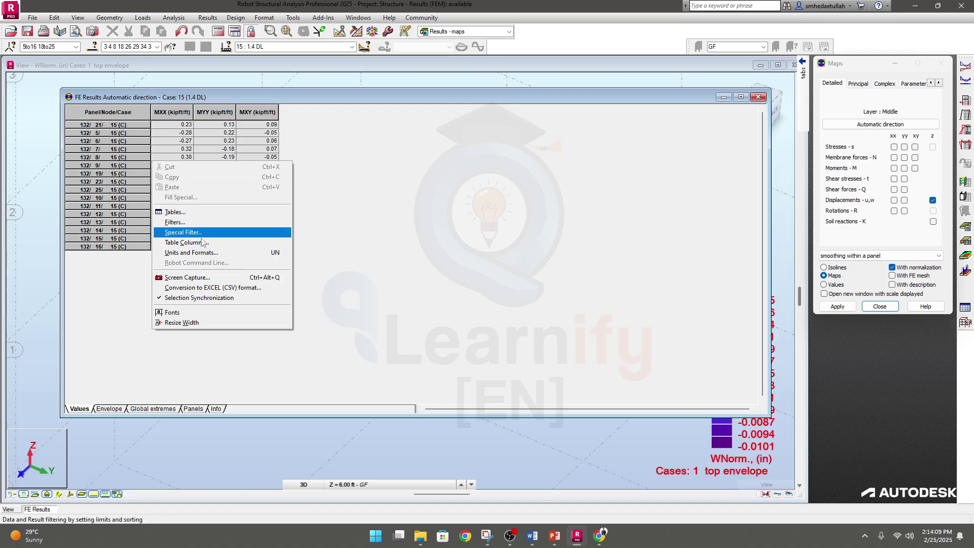
click(187, 242)
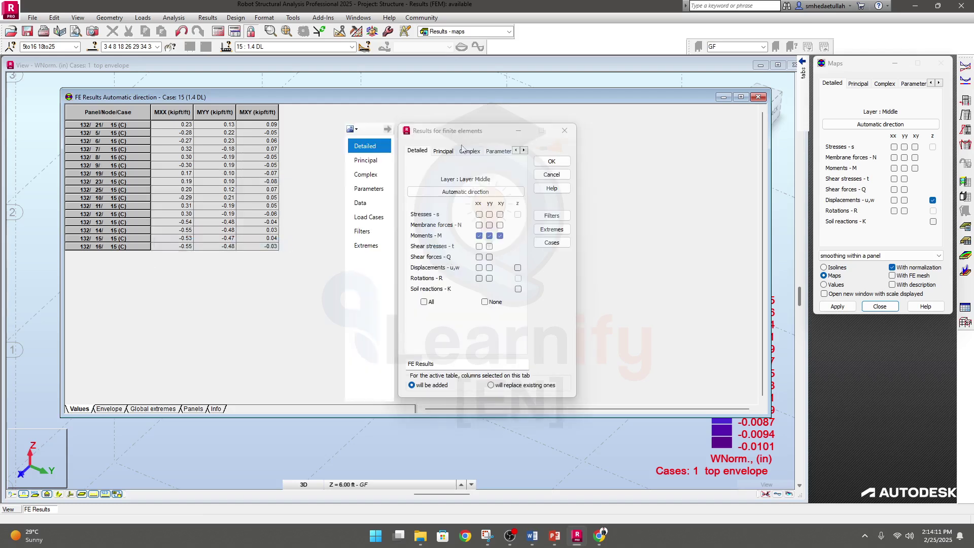
drag(456, 130, 491, 110)
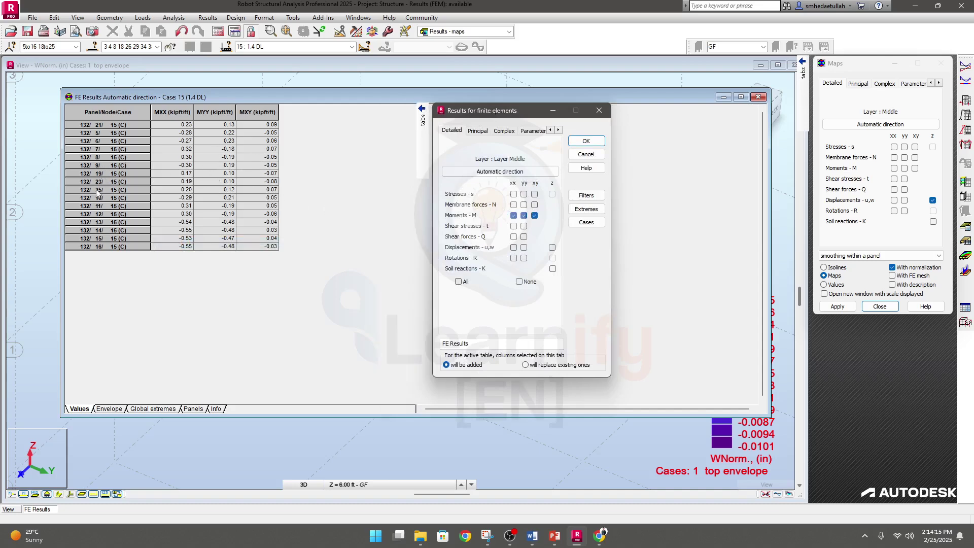
click(513, 248)
click(513, 247)
click(514, 215)
click(524, 215)
click(534, 215)
click(553, 248)
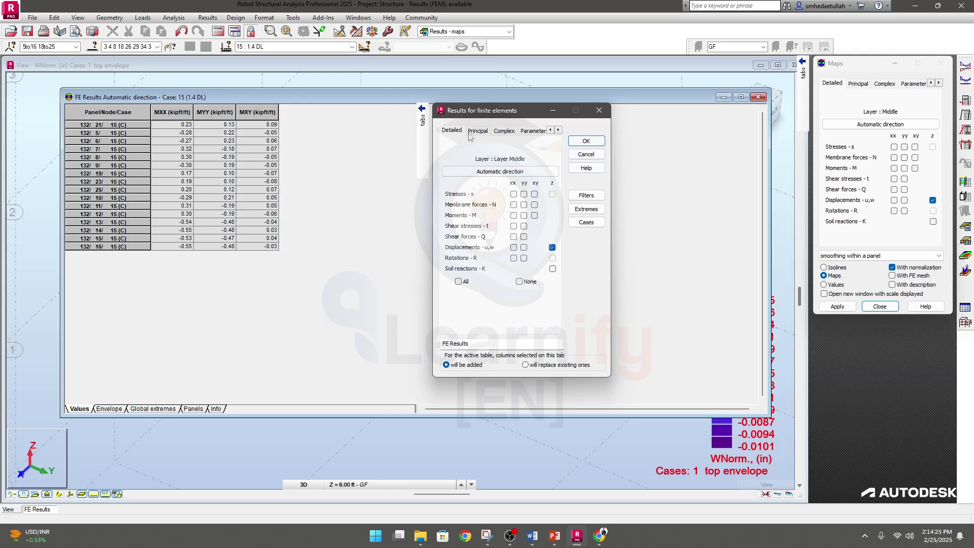
- Look through the Load Cases, Filters, Extremes, Parameters, Data, Principal and Complex options for the finite element results
mouse_move(421, 133)
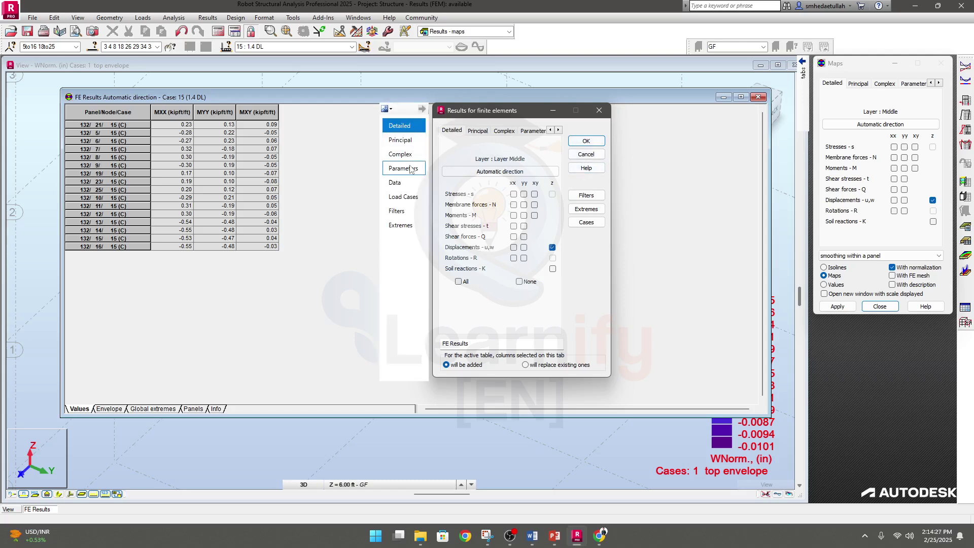
click(410, 199)
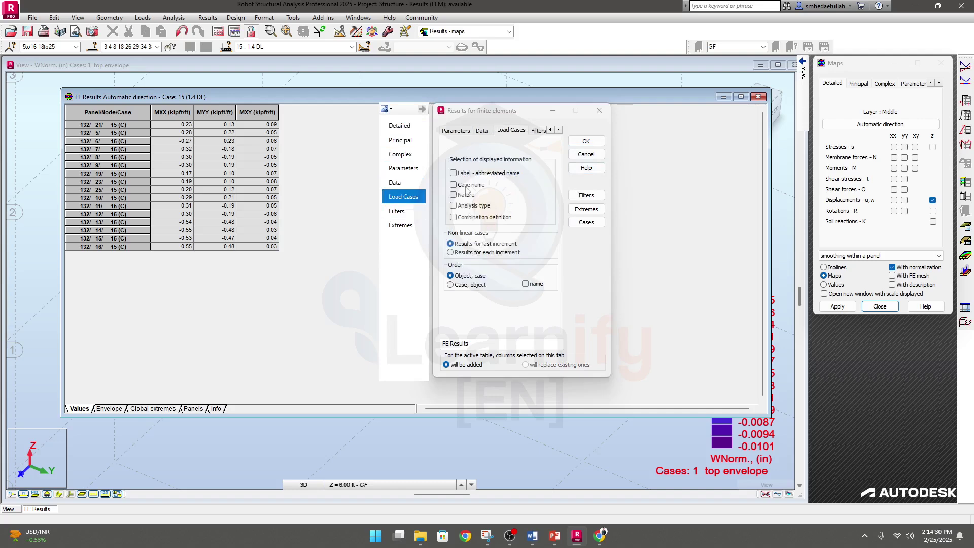
click(404, 213)
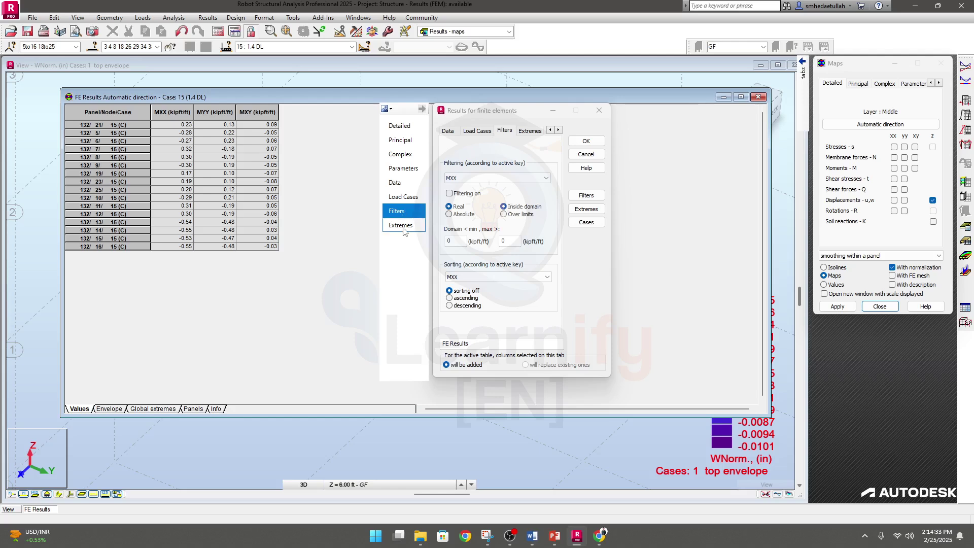
click(401, 224)
click(400, 173)
click(402, 197)
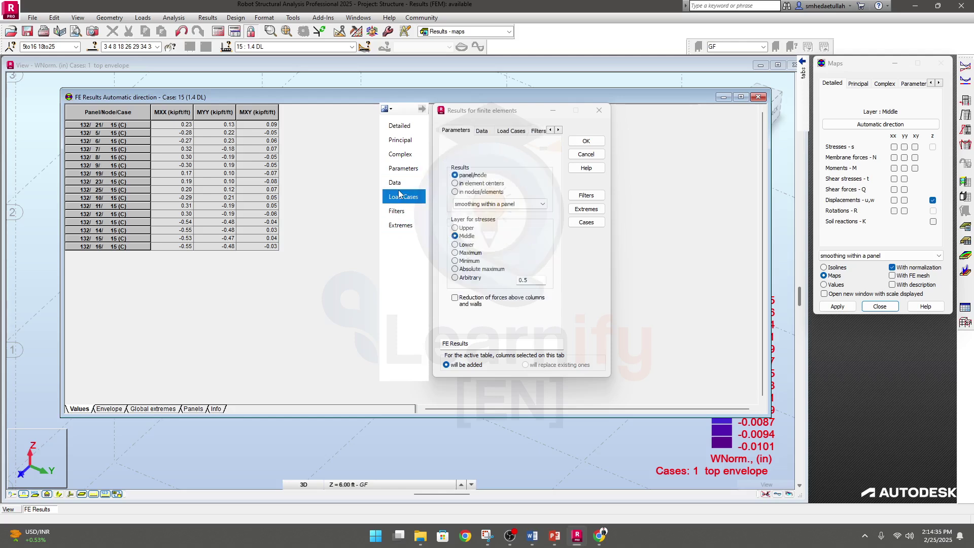
click(399, 182)
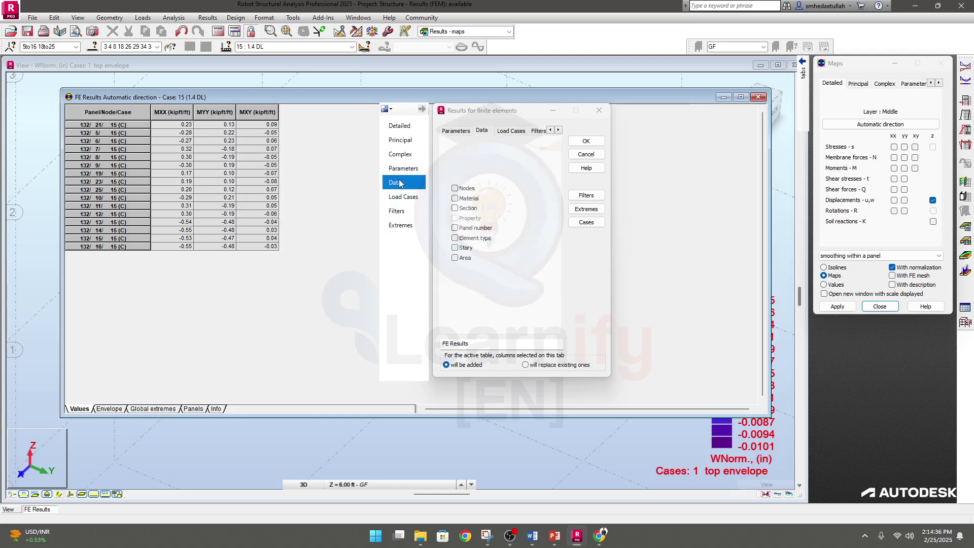
click(401, 140)
click(401, 154)
- Return to the Detailed options, apply the z displacement column to the table and close the FE results table
click(402, 130)
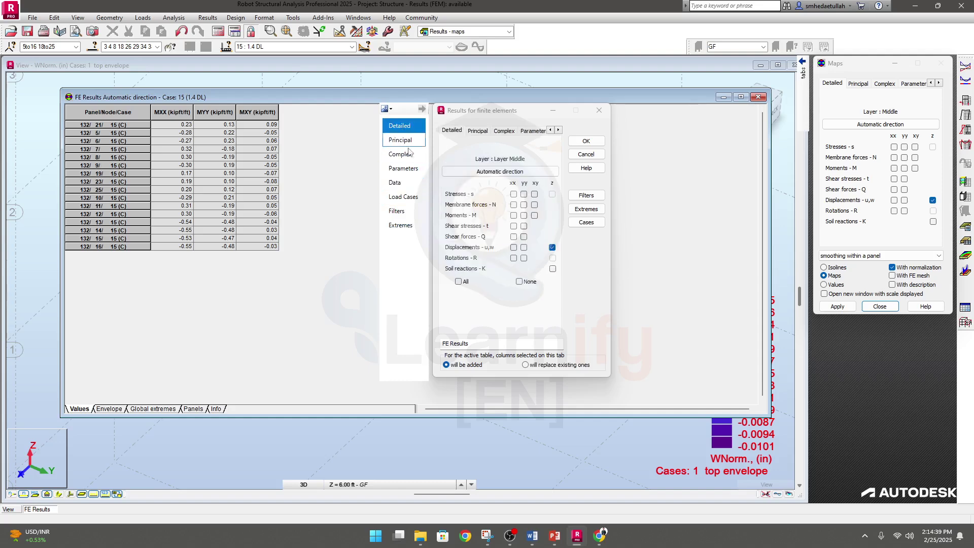
click(586, 141)
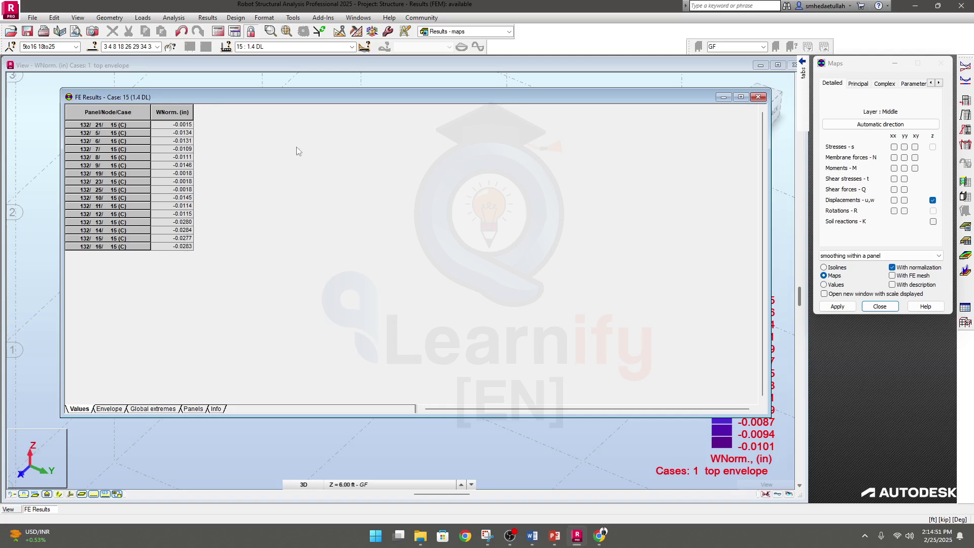
click(757, 97)
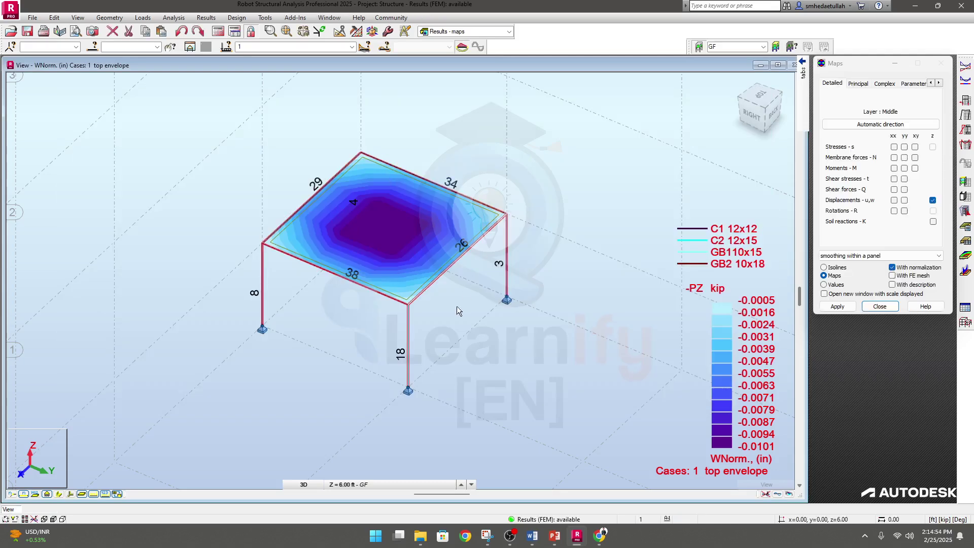
- Replace the z displacement map on the GF slab with the map of yy shear stresses
middle_drag(450, 344, 446, 344)
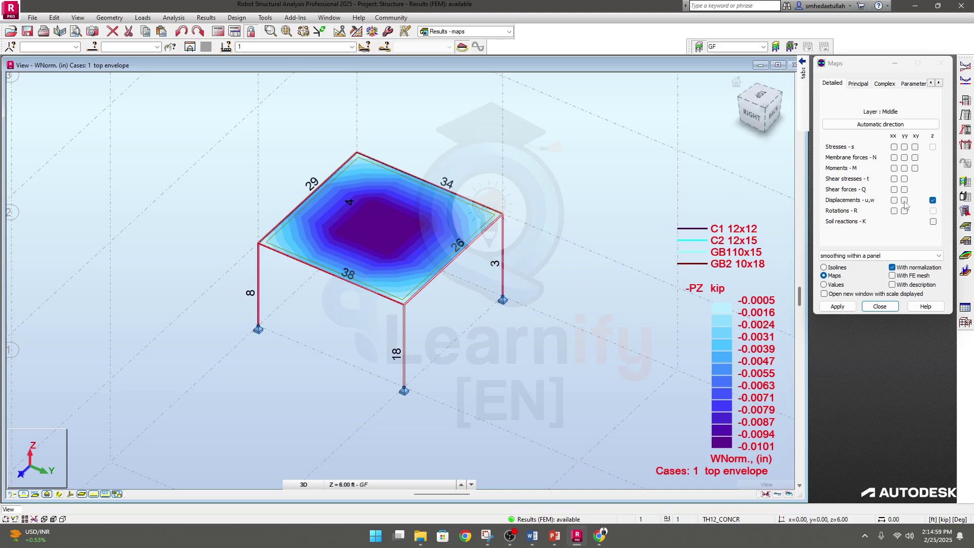
click(932, 201)
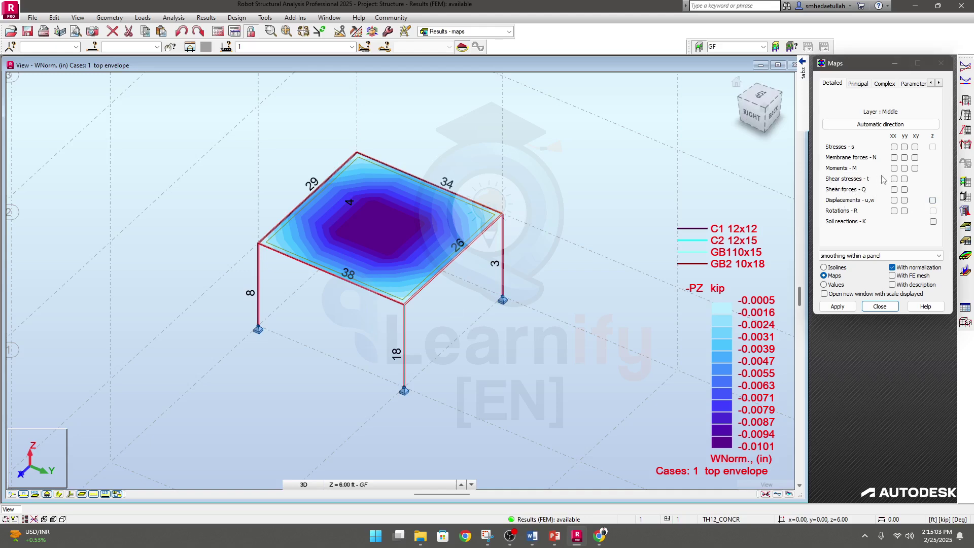
click(904, 179)
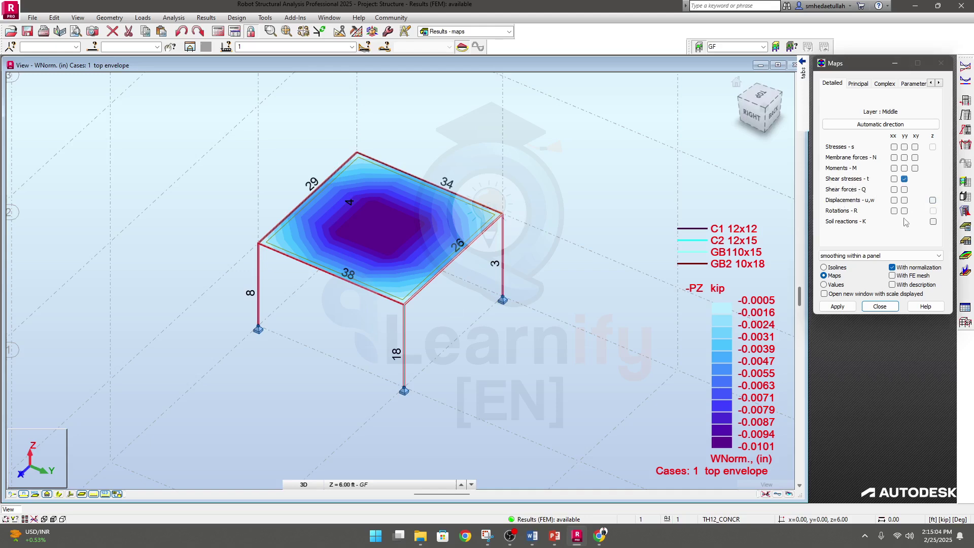
click(839, 307)
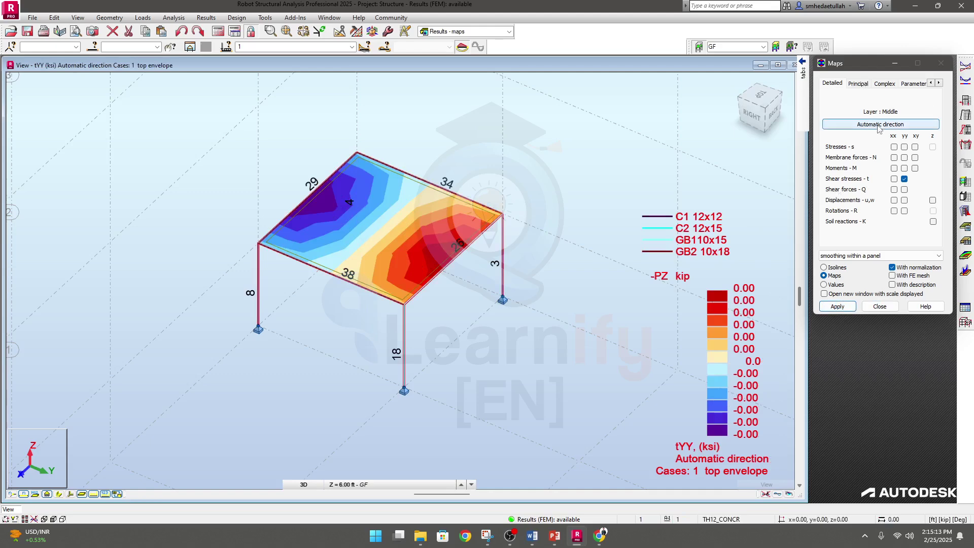
- Look at the Definition and Cuts options for panel cuts and close them without defining a cut
click(235, 18)
mouse_move(206, 18)
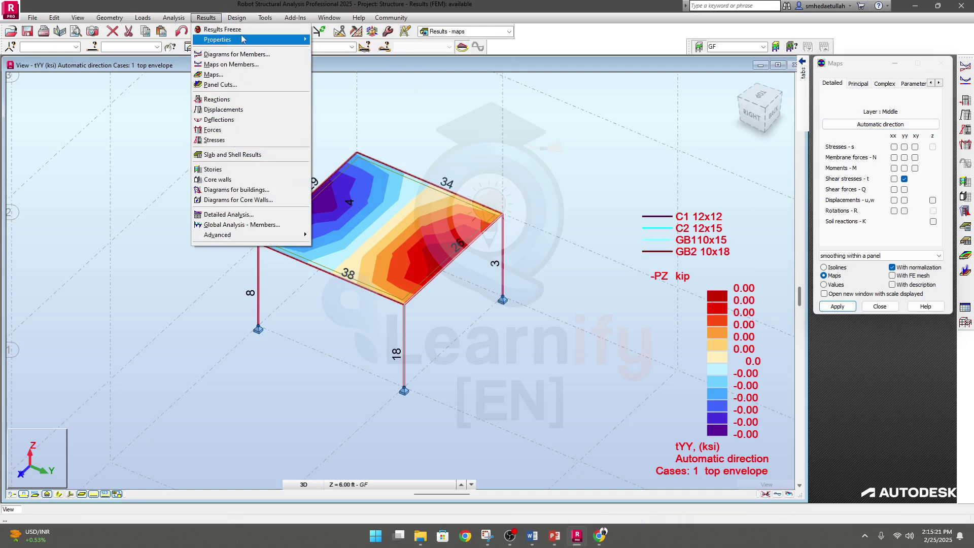
click(223, 85)
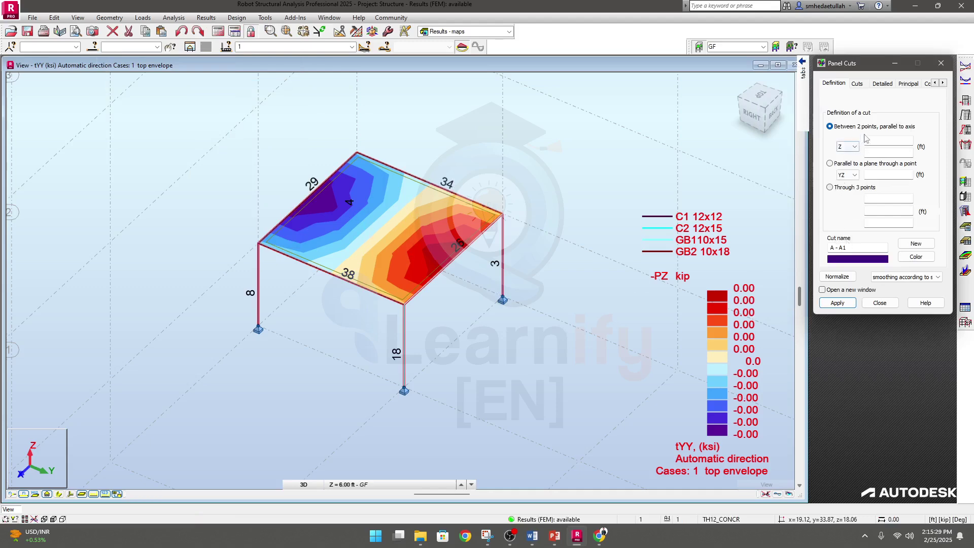
click(857, 84)
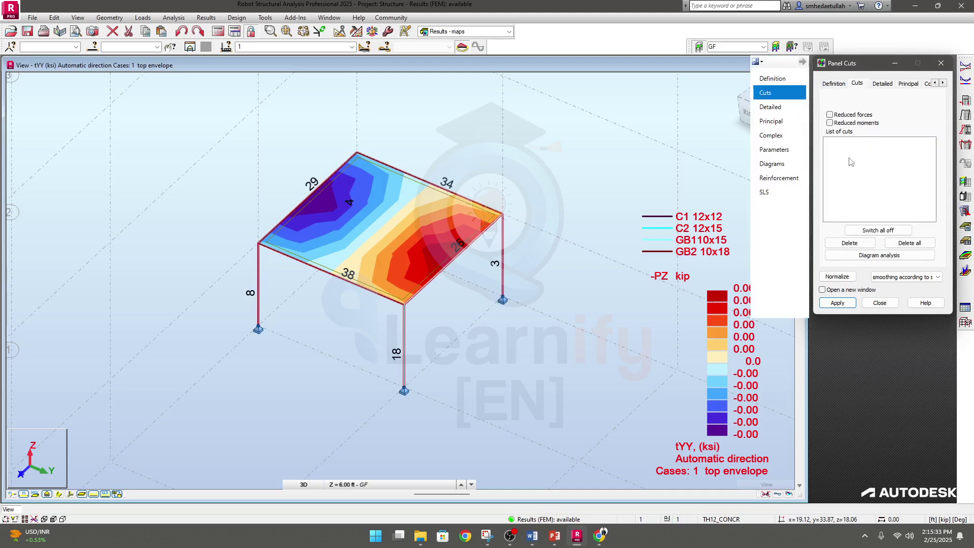
click(943, 64)
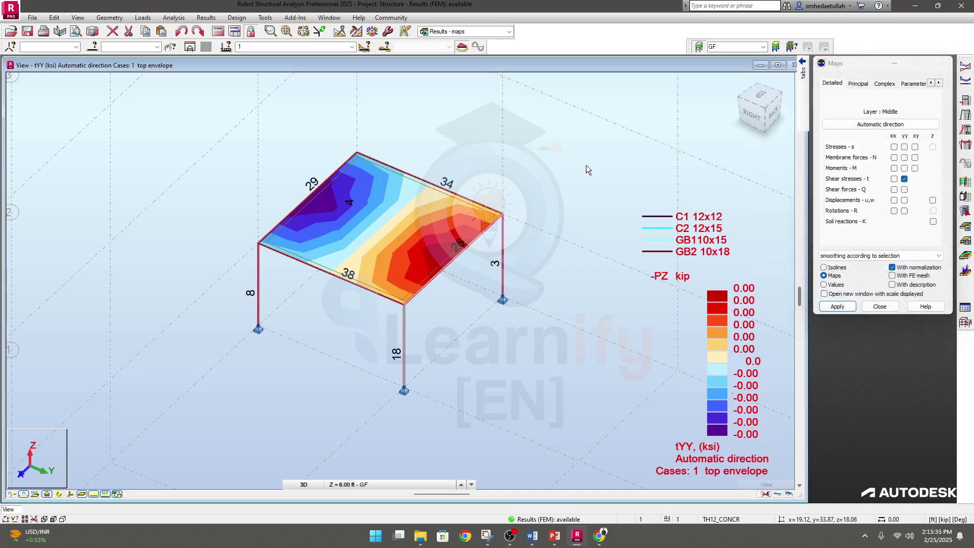
- Open the required reinforcement design of the RC beams and columns
scroll(446, 330, down, 2)
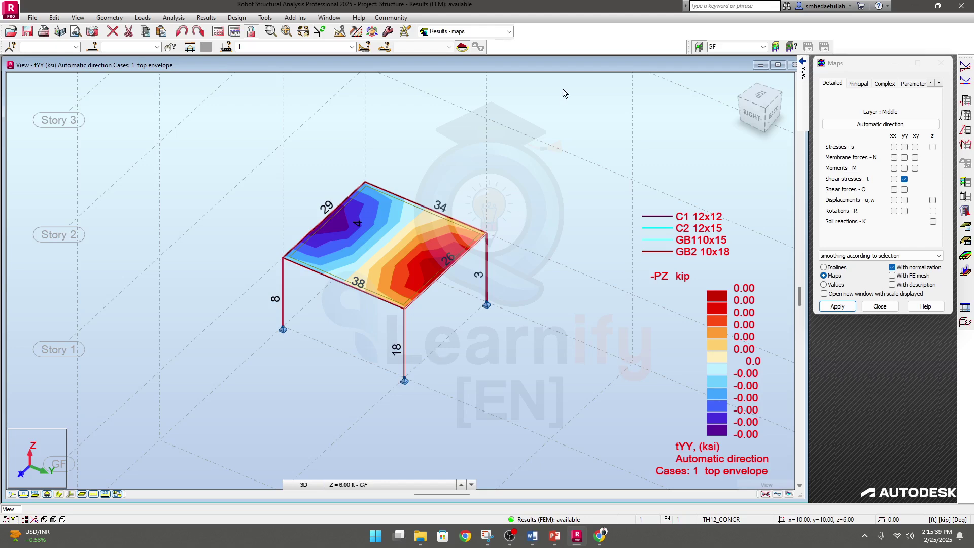
middle_drag(461, 364, 459, 356)
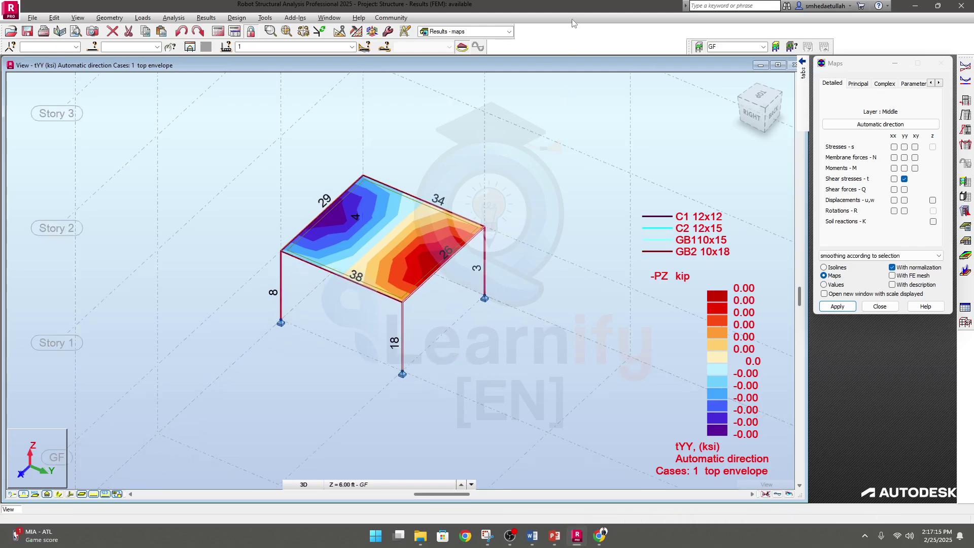
click(240, 19)
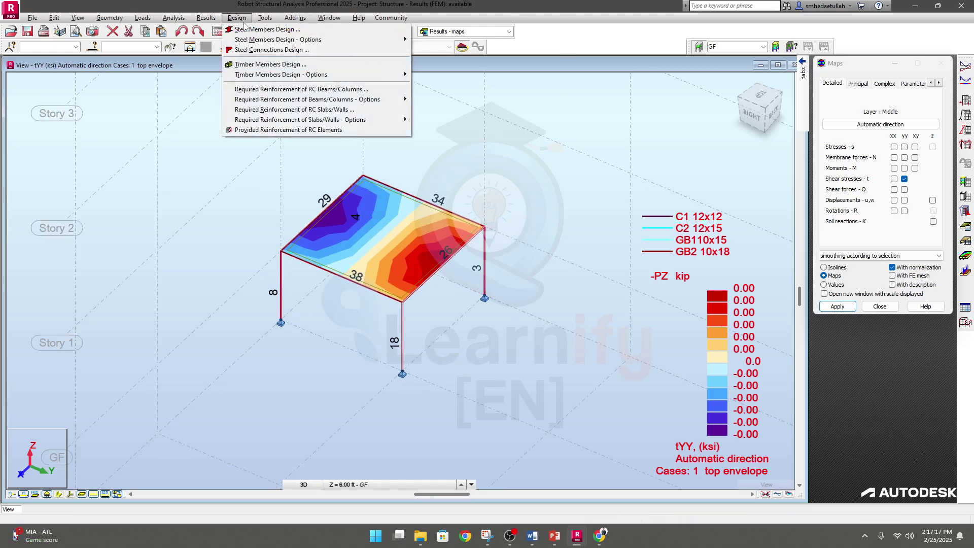
click(291, 90)
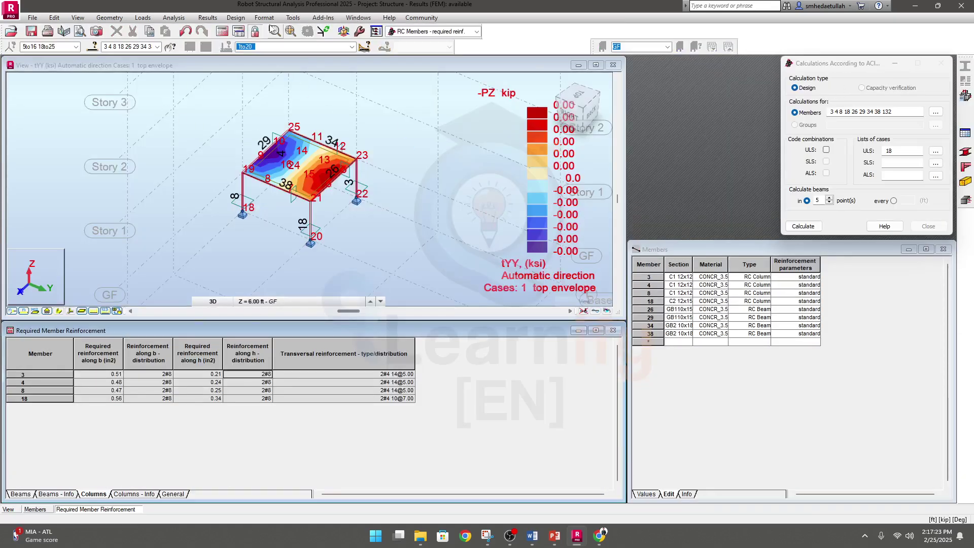
- Open the RC slabs/walls required reinforcement, set the method to equivalent mom. (Wood&Armer) and calculate panel 132 for ULS case 18
click(235, 17)
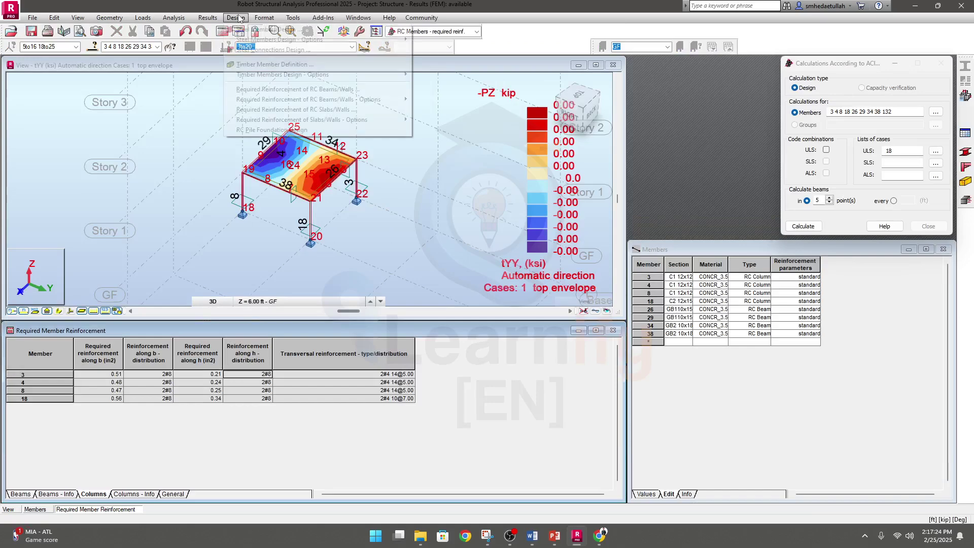
click(276, 110)
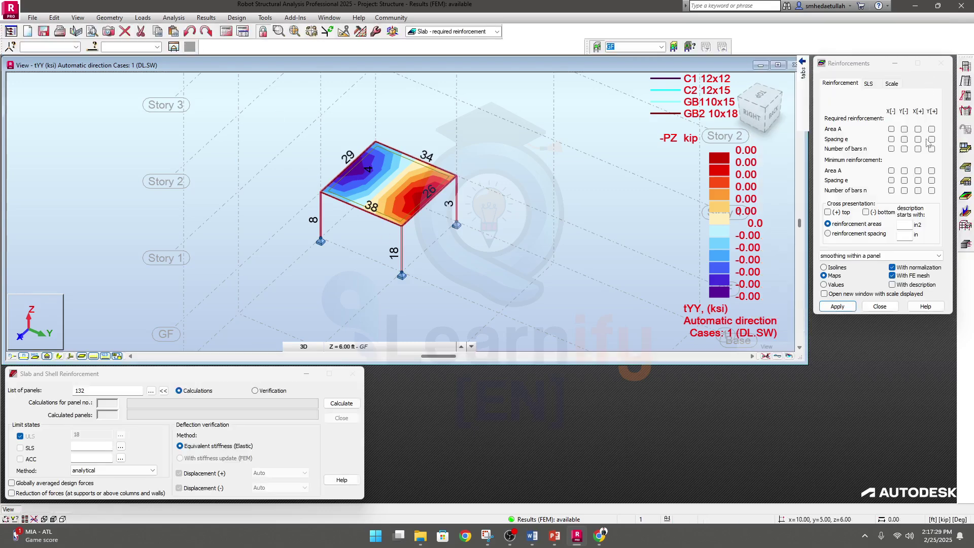
click(81, 471)
click(110, 491)
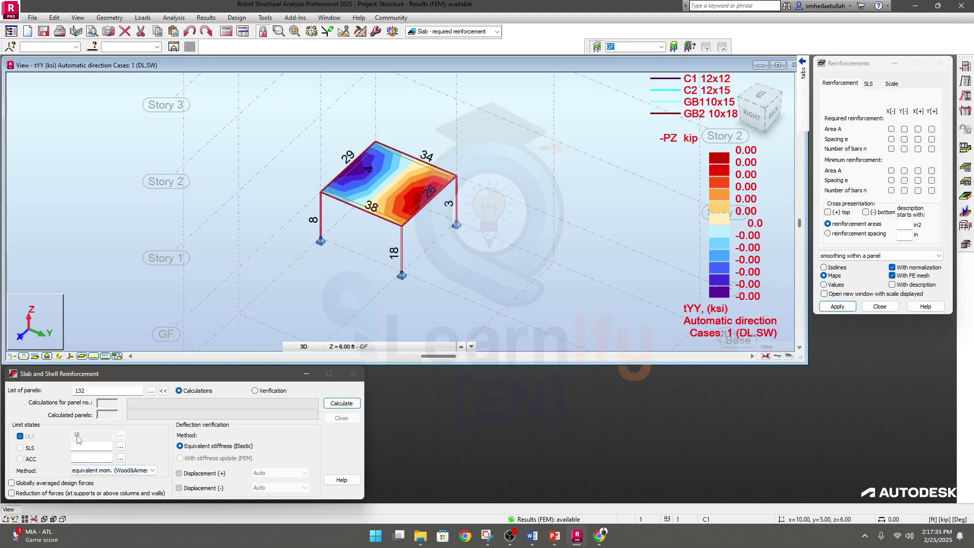
click(341, 404)
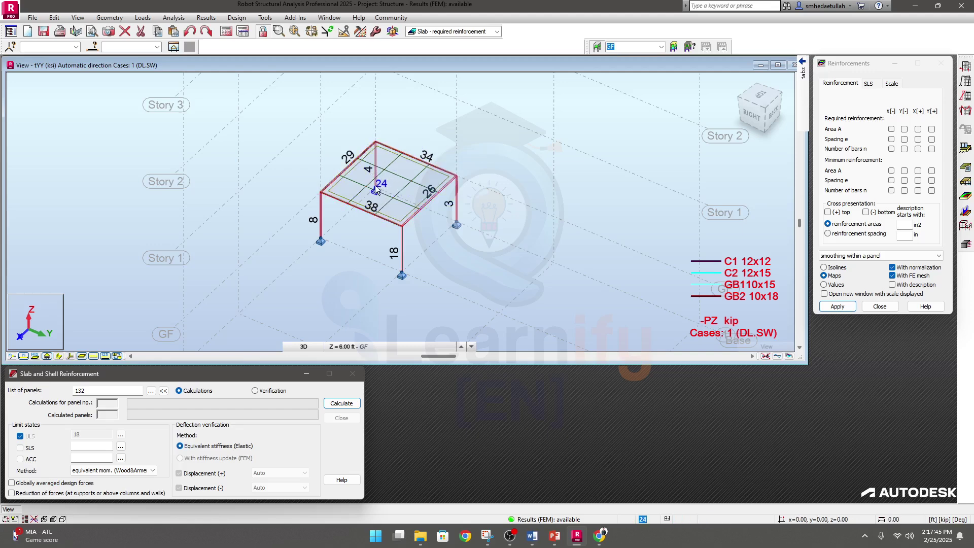
scroll(418, 181, up, 1)
middle_drag(448, 256, 445, 256)
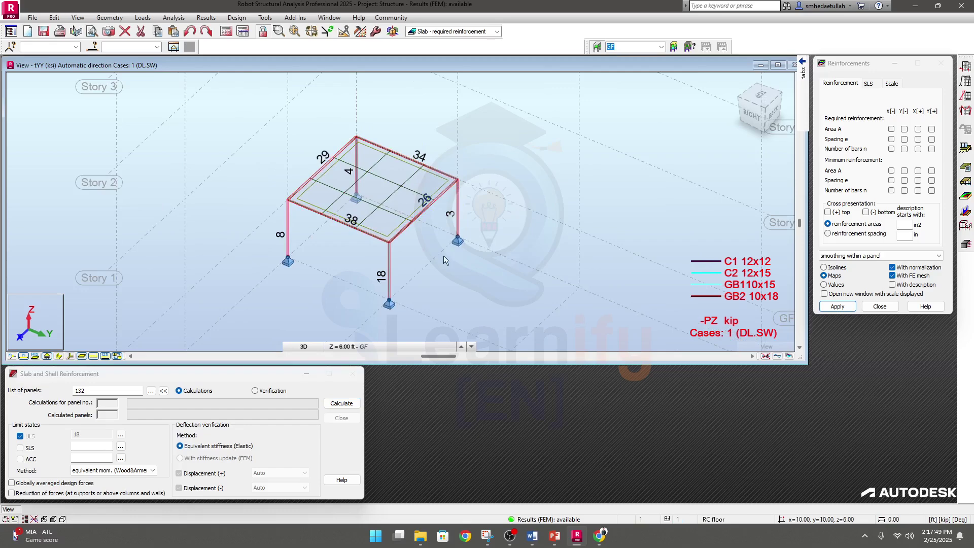
- Map the required reinforcement area A in X[-] in a new window with scale displayed, without description, using the 256 colors palette
click(897, 286)
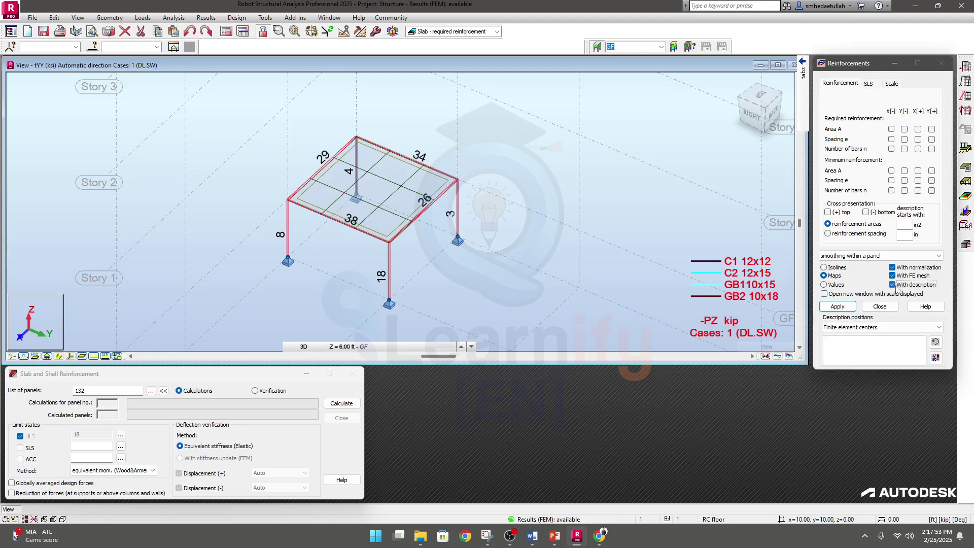
click(897, 289)
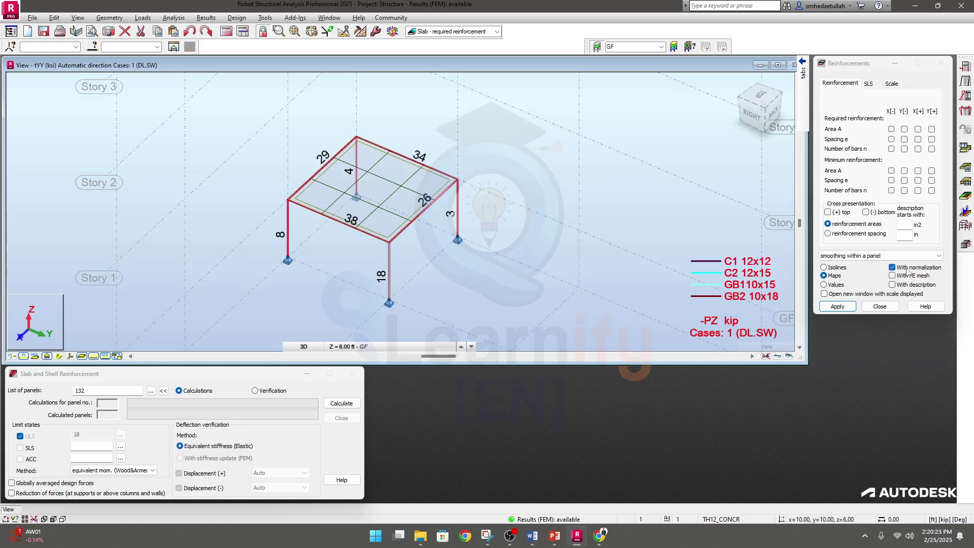
click(824, 293)
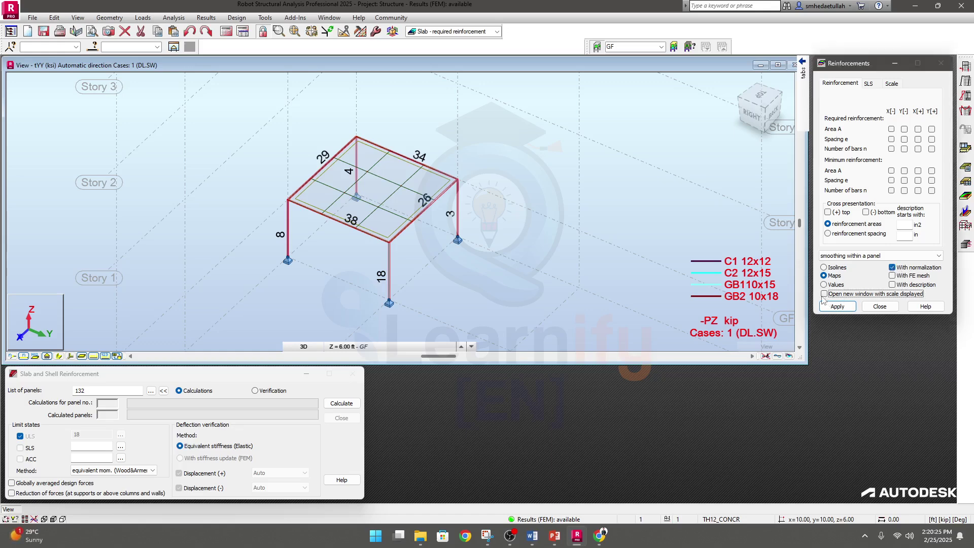
click(892, 130)
click(892, 84)
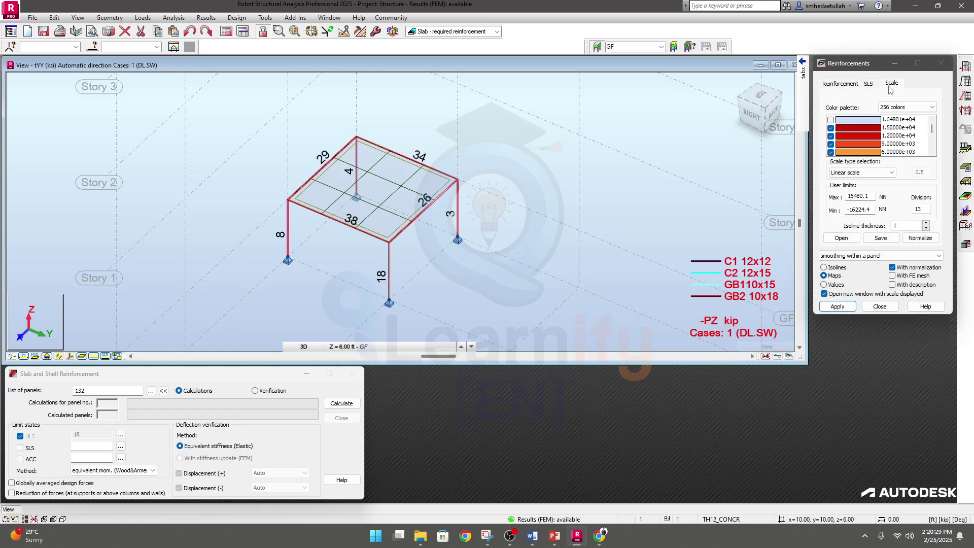
click(893, 108)
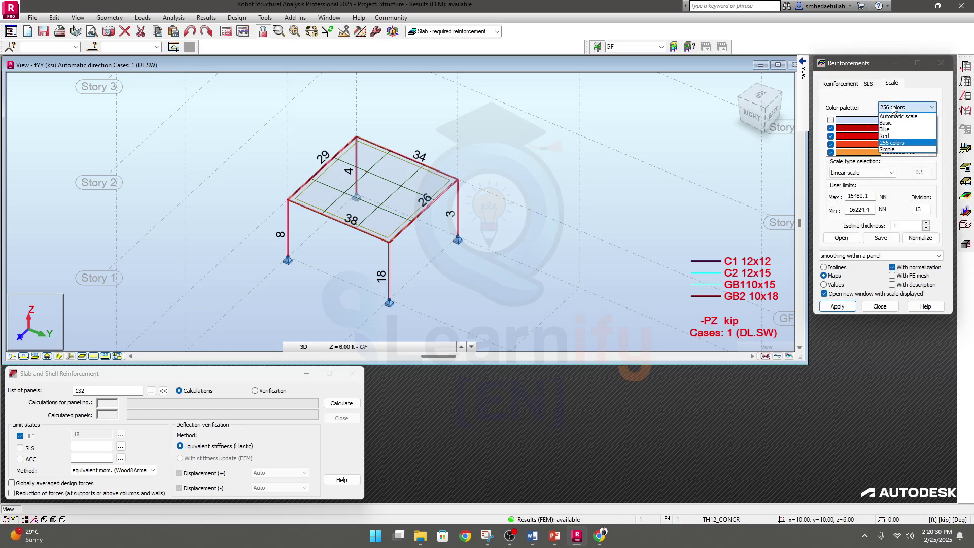
click(900, 144)
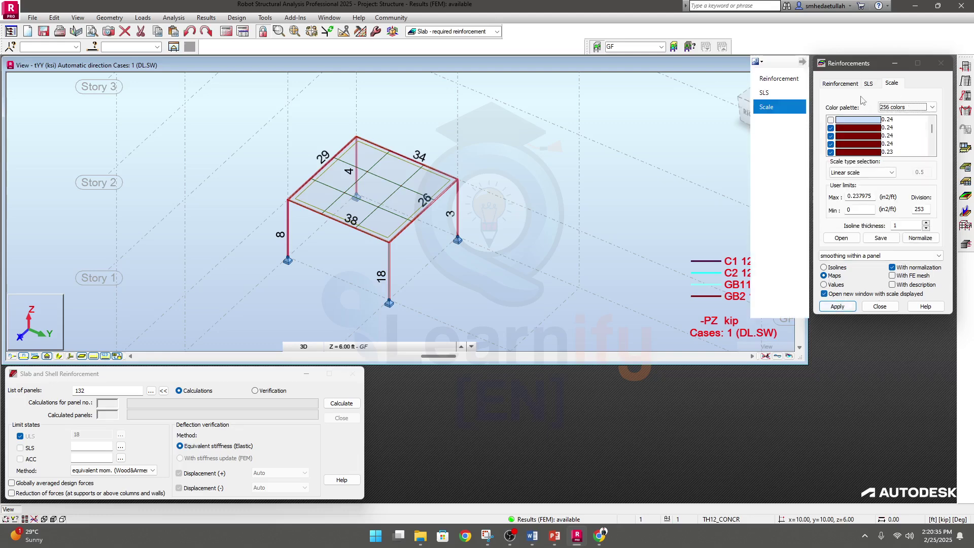
click(848, 85)
click(846, 307)
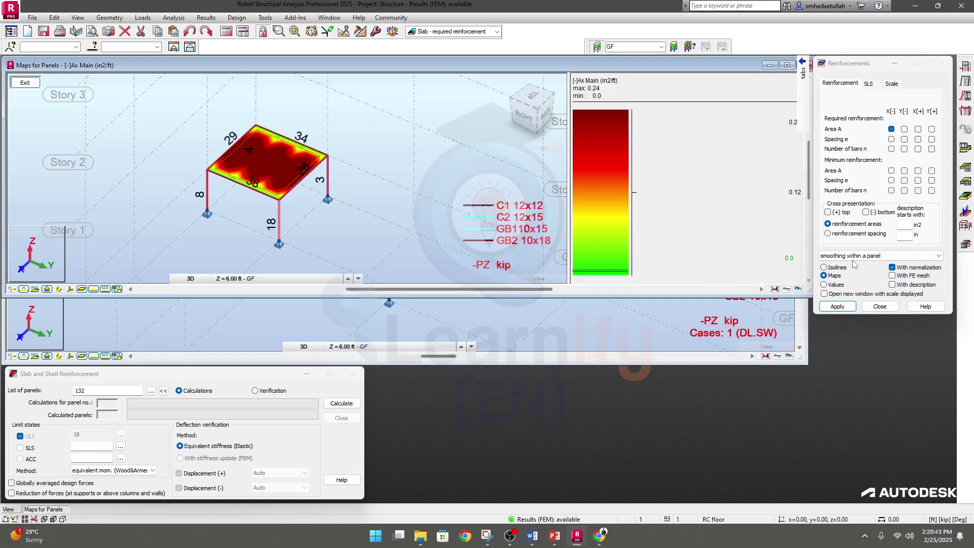
- Look through the smoothing options, keep smoothing within a panel, and display the X[-] required area on the slab as values
click(877, 256)
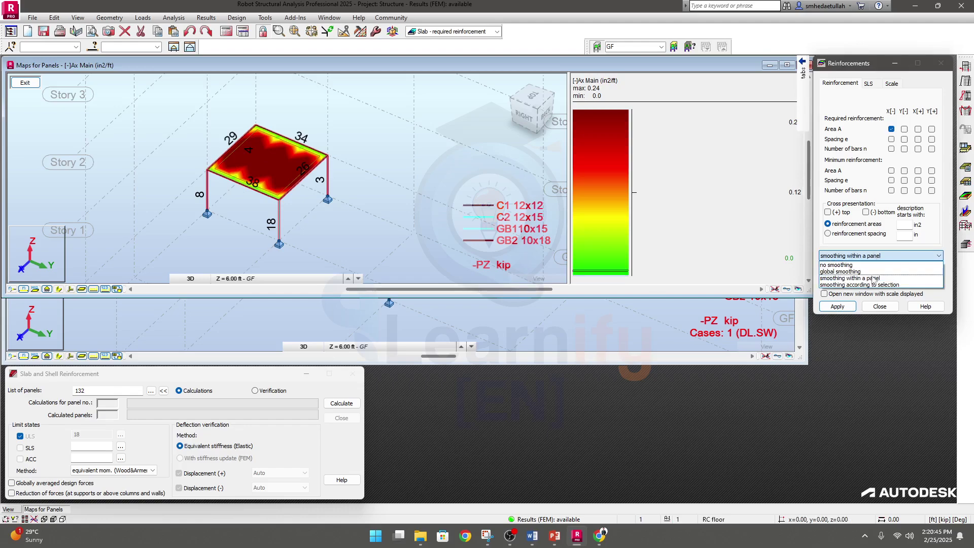
click(857, 244)
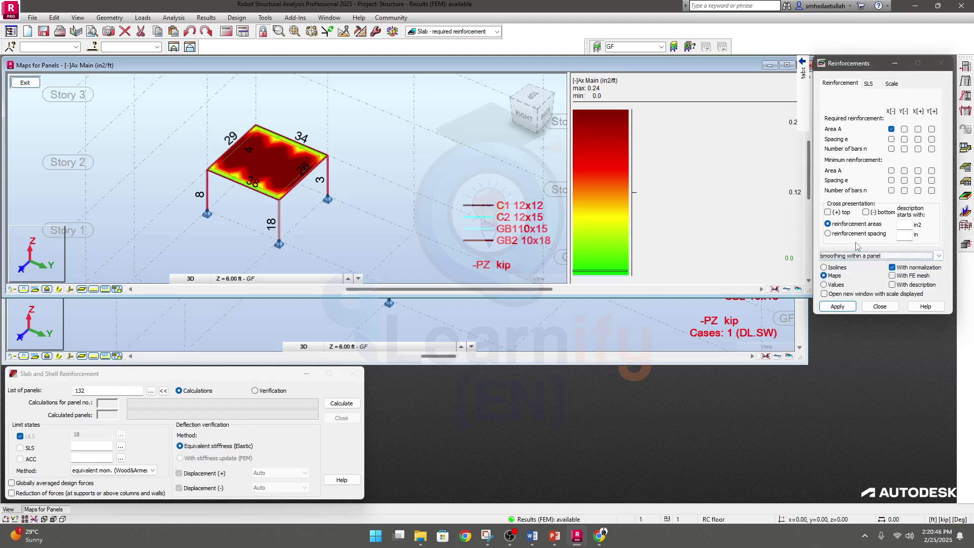
click(832, 284)
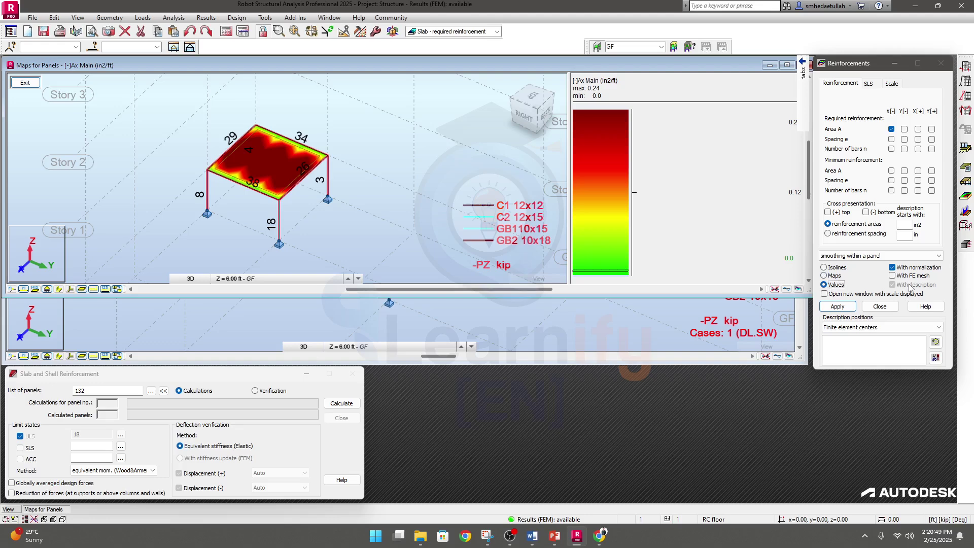
click(838, 306)
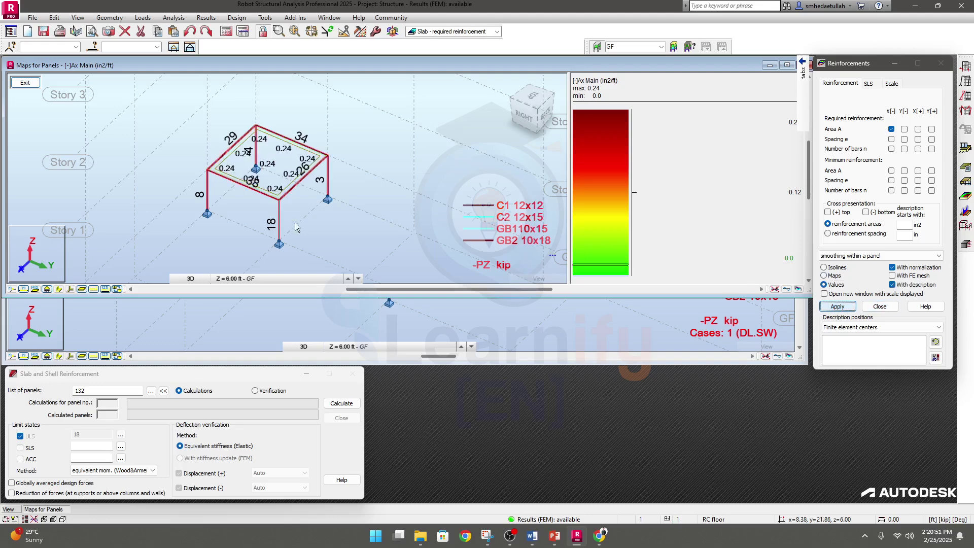
scroll(246, 135, up, 3)
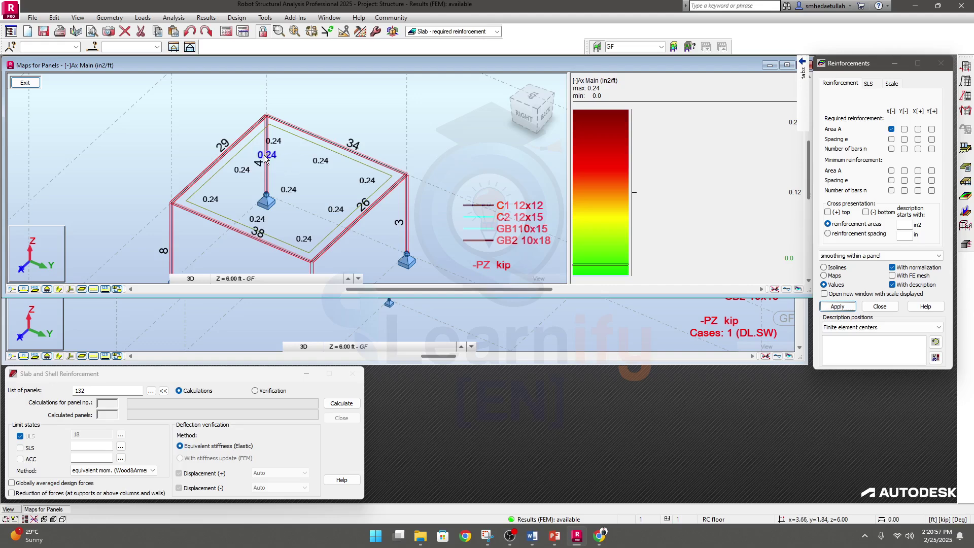
- Display the required number of bars n in X[-] on the slab, followed by the minimum reinforcement area A in X[-]
click(904, 130)
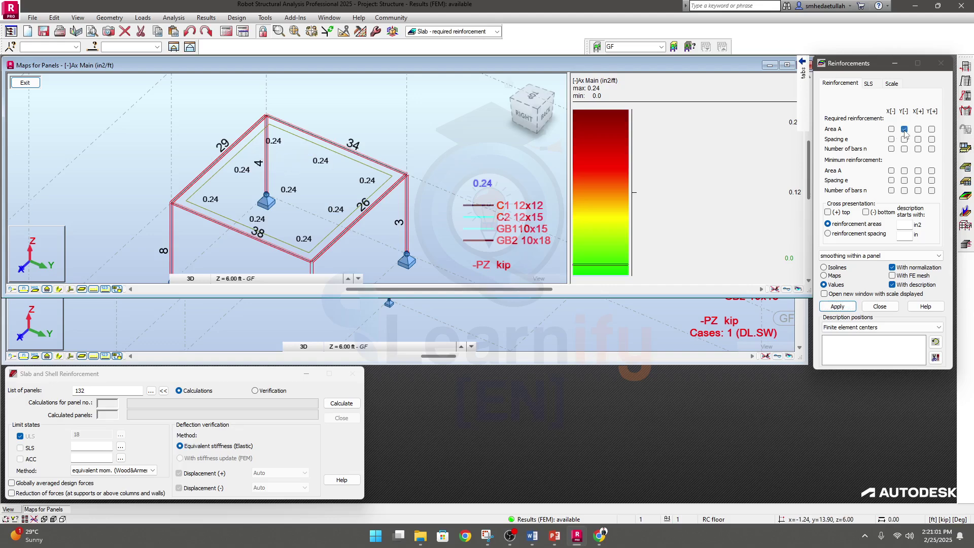
click(891, 149)
click(844, 309)
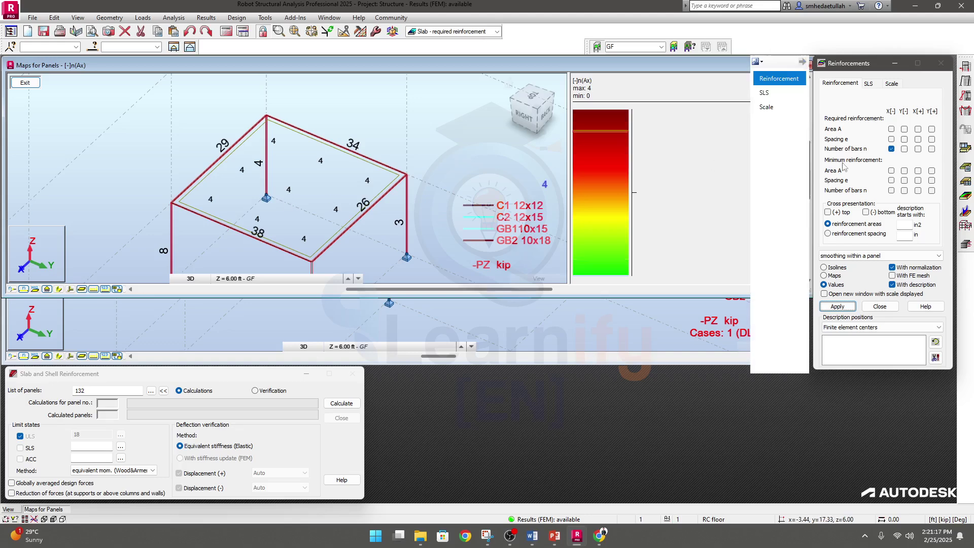
click(891, 171)
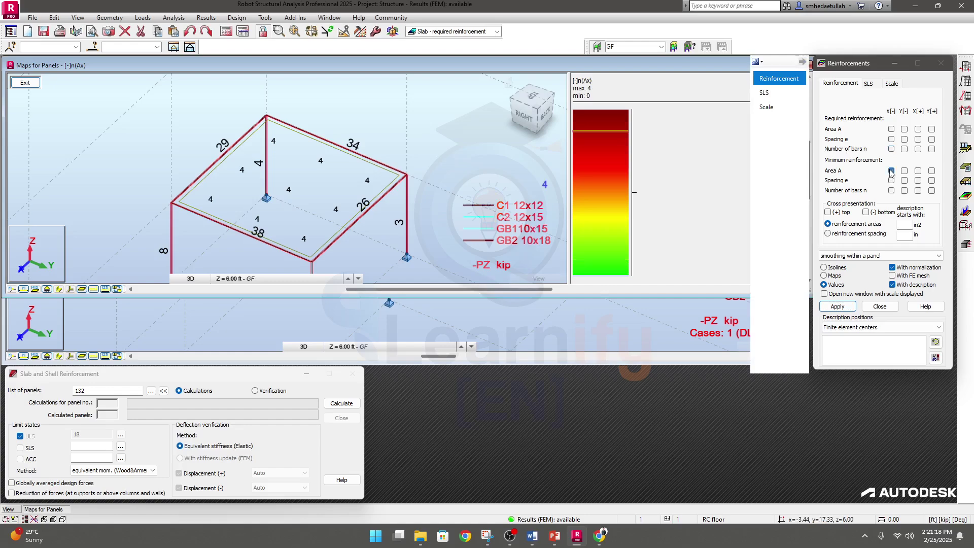
click(850, 307)
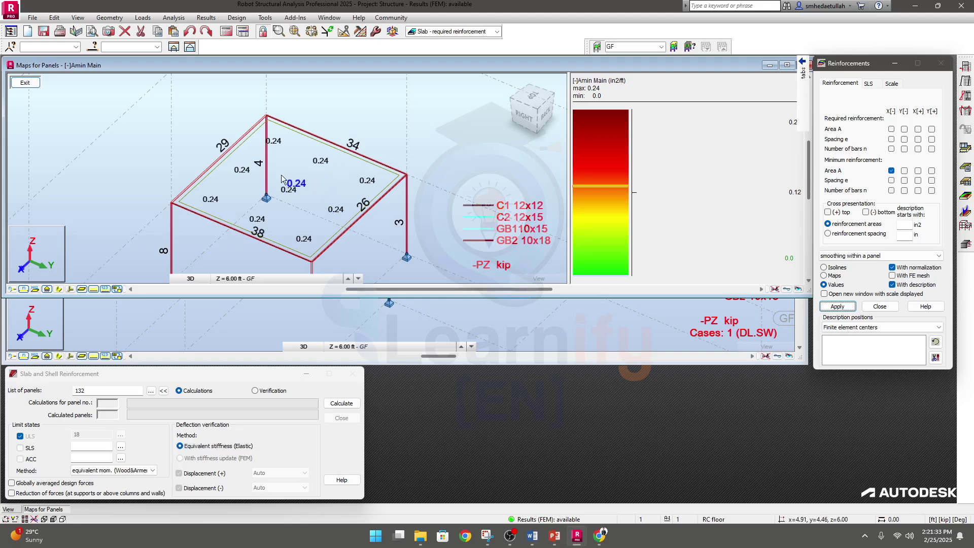
- Display the slab's required reinforcement area A values in X[+], followed by those in Y[-]
click(918, 129)
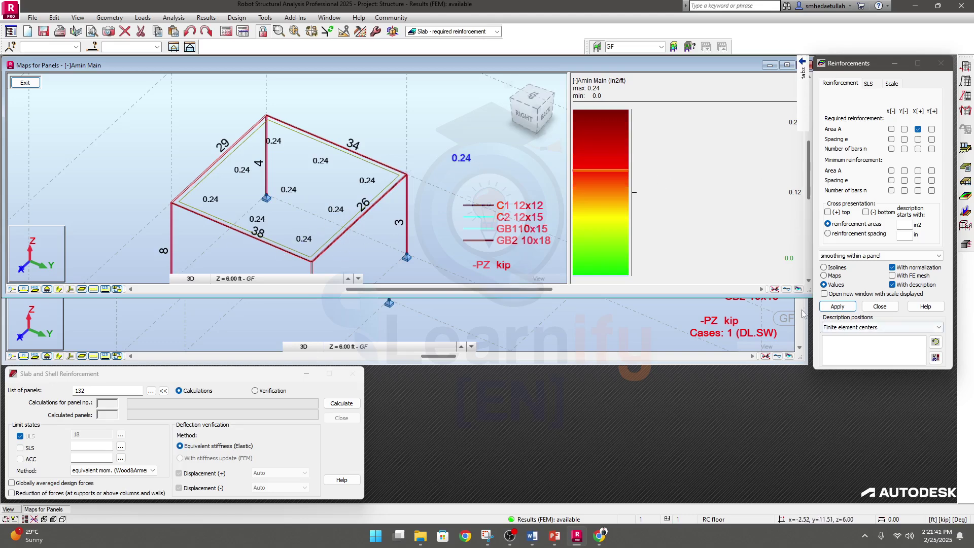
click(838, 306)
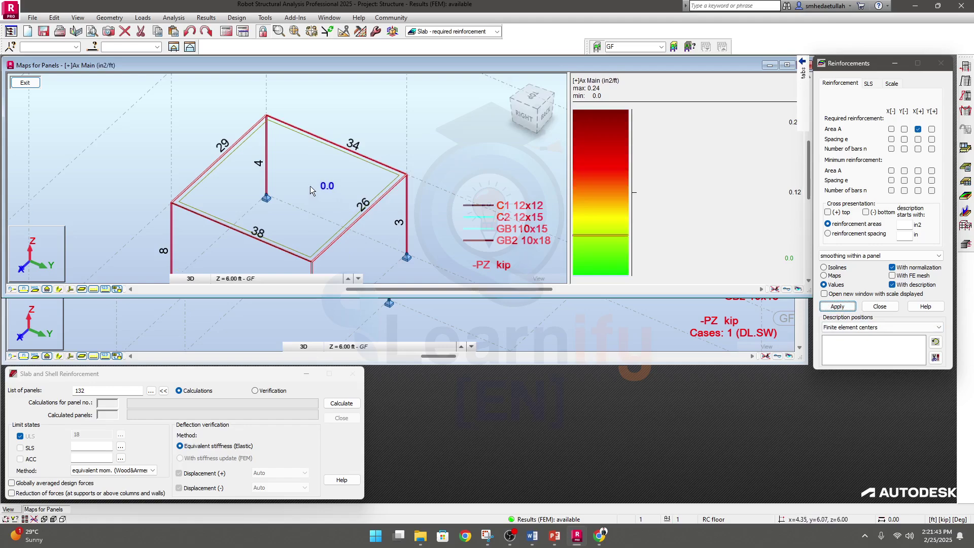
click(904, 129)
click(838, 307)
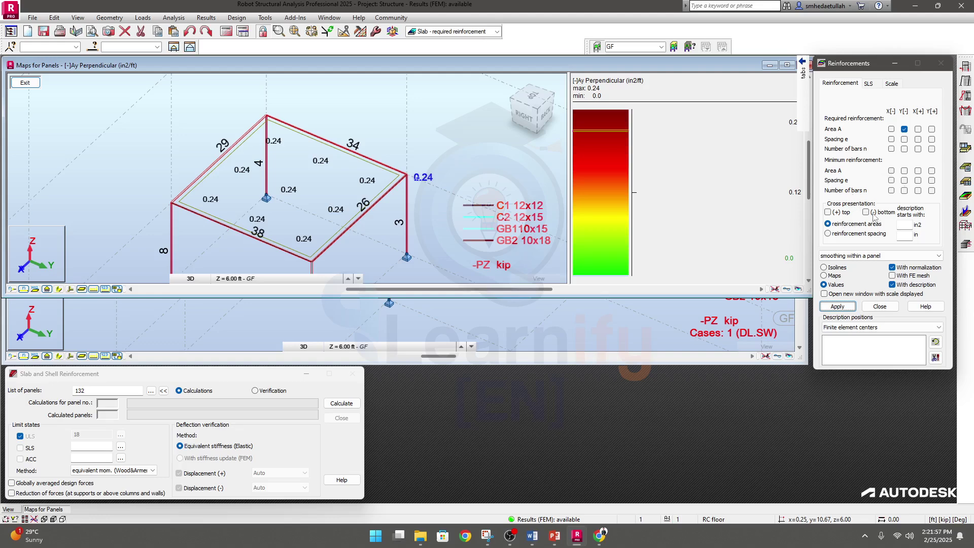
- Add the (+) top and (-) bottom cross presentation of reinforcement areas to the slab results
click(830, 214)
click(838, 306)
click(866, 212)
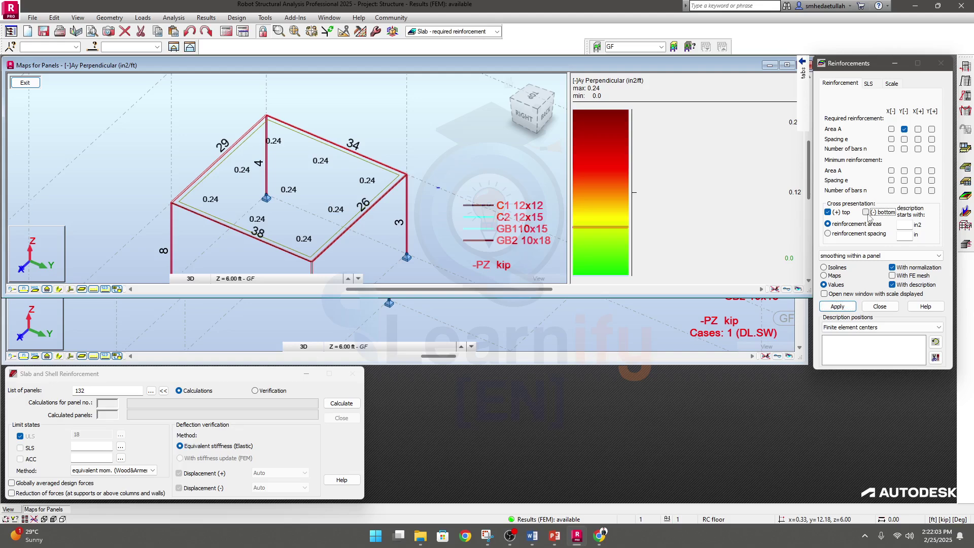
click(831, 305)
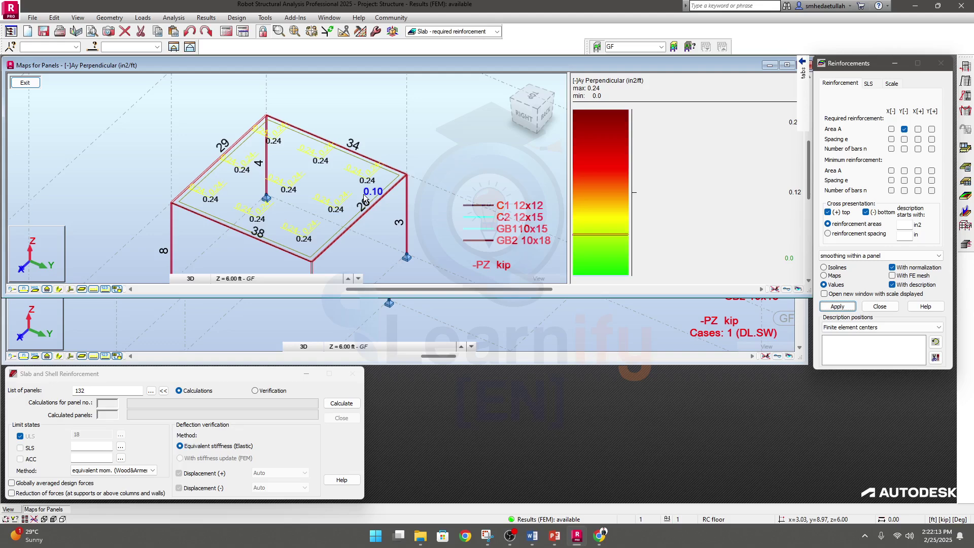
- Display the required reinforcement area A in X[+] as values, and switch the presentation to maps
click(891, 129)
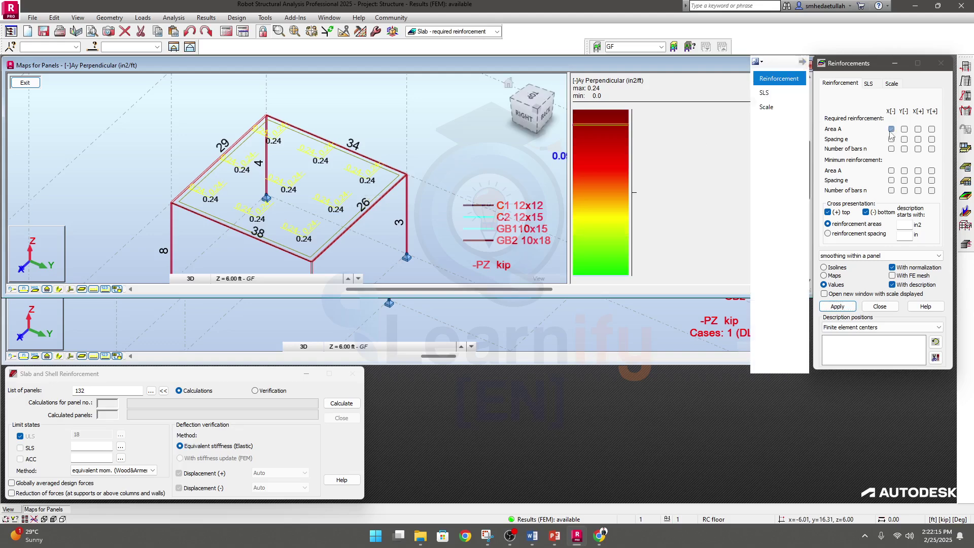
click(918, 129)
click(837, 306)
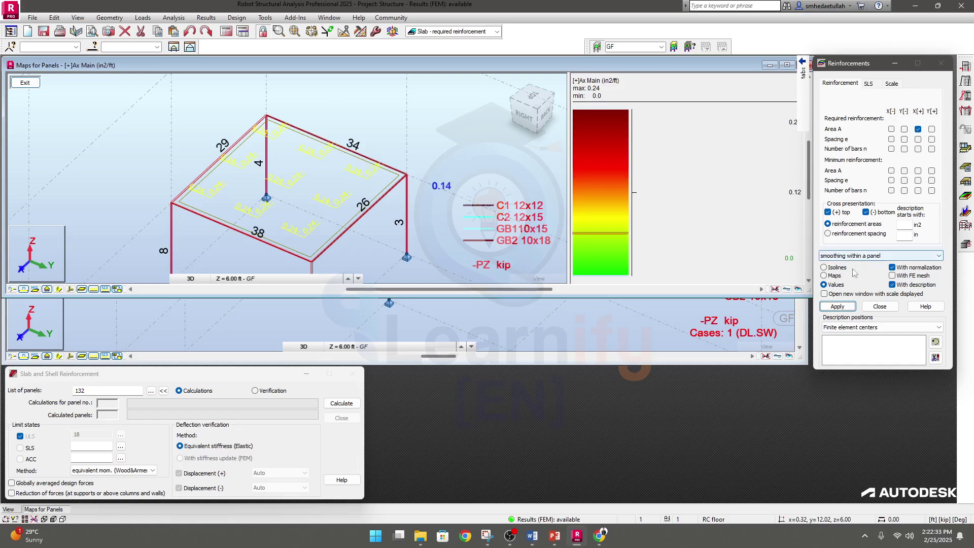
click(827, 276)
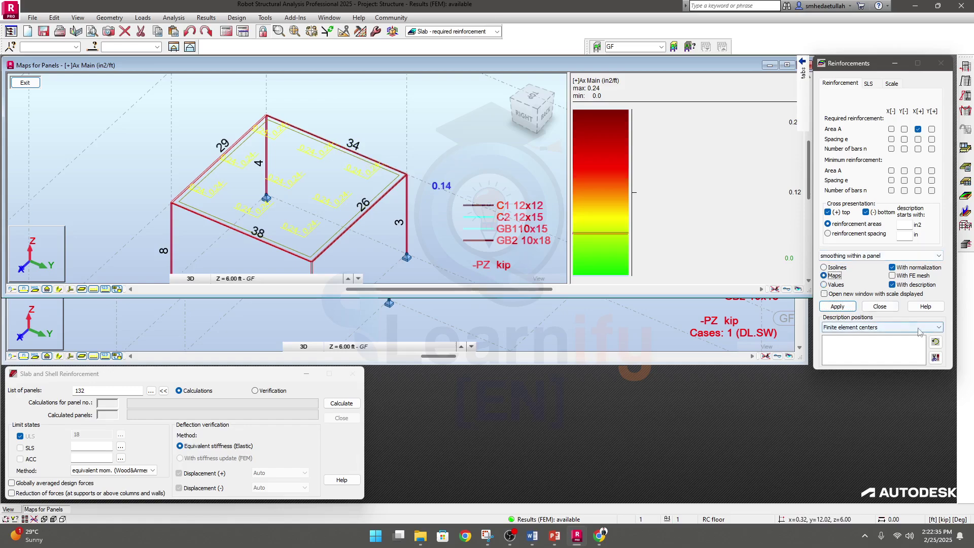
click(838, 306)
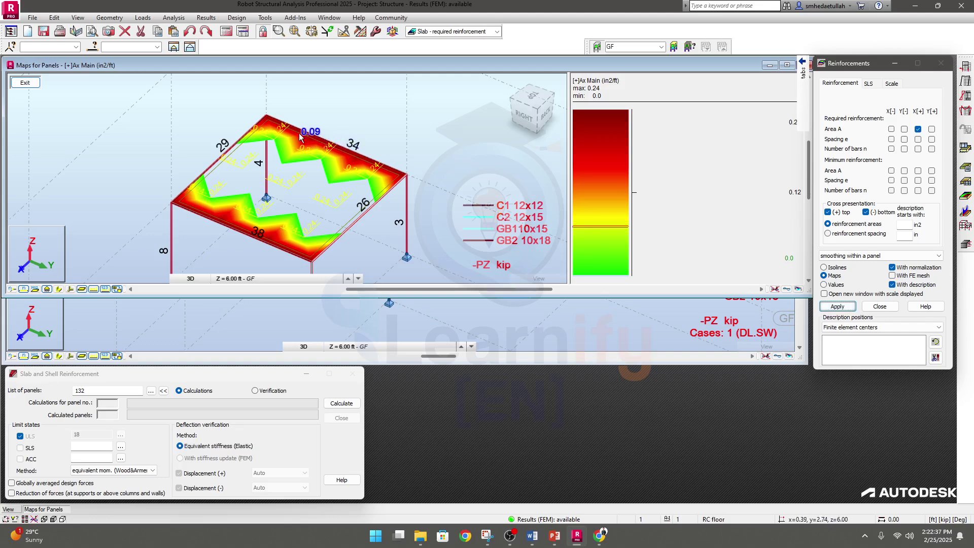
- Map the slab's required reinforcement area A in Y[+], followed by the required bar spacing e in Y[+]
click(932, 130)
click(838, 307)
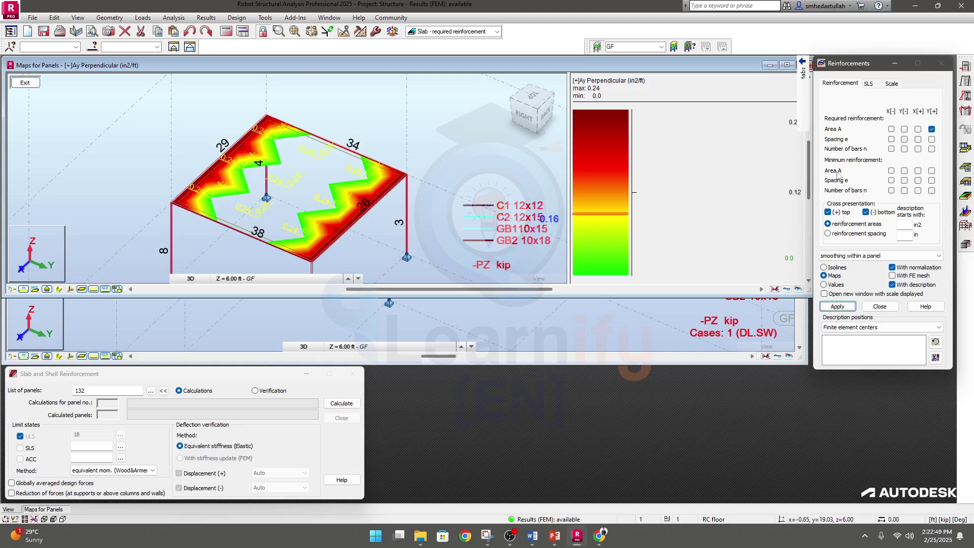
click(932, 139)
click(839, 306)
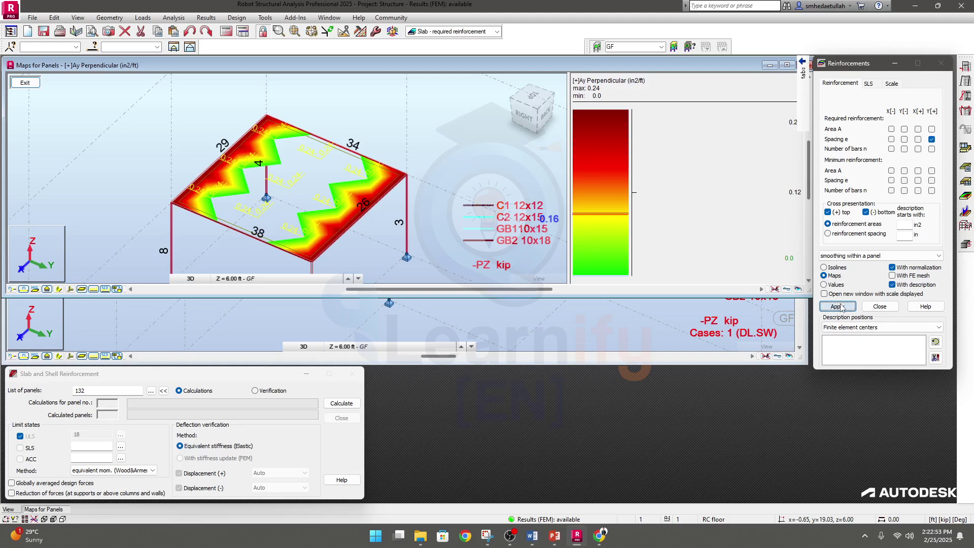